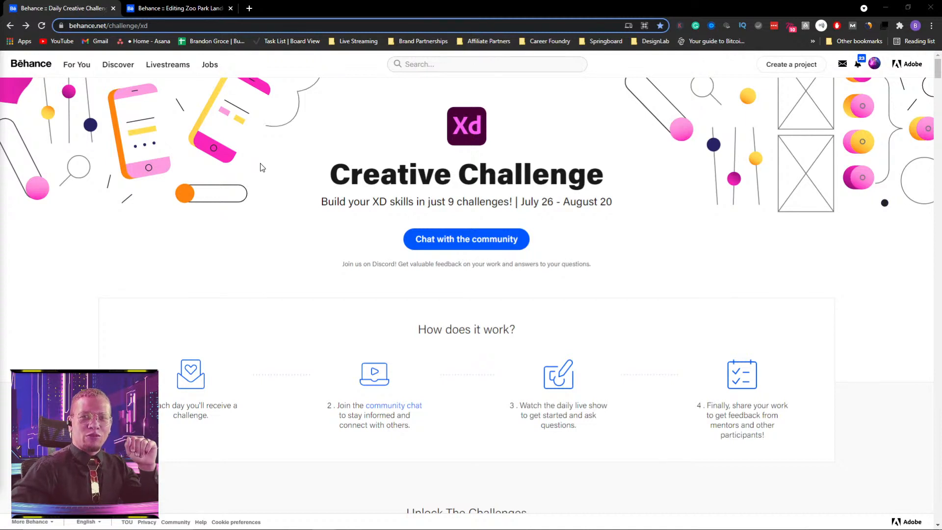
Examine the XD Creative Challenge page for its date range, how it works, and the unlocked Animated Buttons challenge.
{"action": "scroll", "coordinate": [263, 181], "scroll_direction": "down", "scroll_amount": 2}
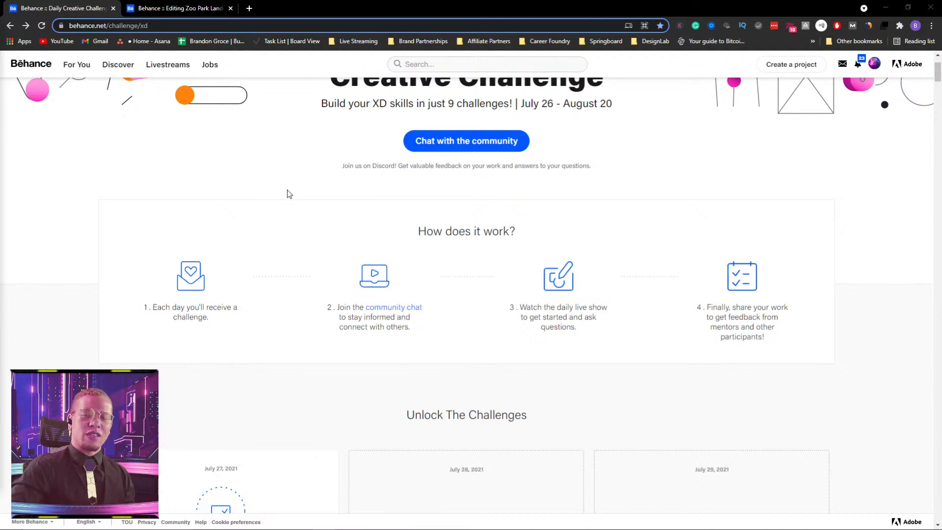
{"action": "scroll", "coordinate": [289, 194], "scroll_direction": "down", "scroll_amount": 3}
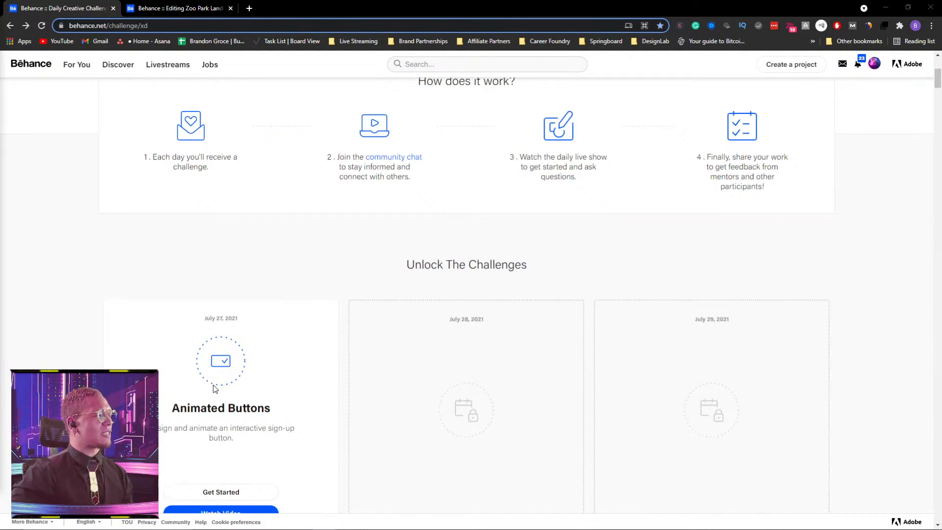
{"action": "scroll", "coordinate": [213, 385], "scroll_direction": "down", "scroll_amount": 2}
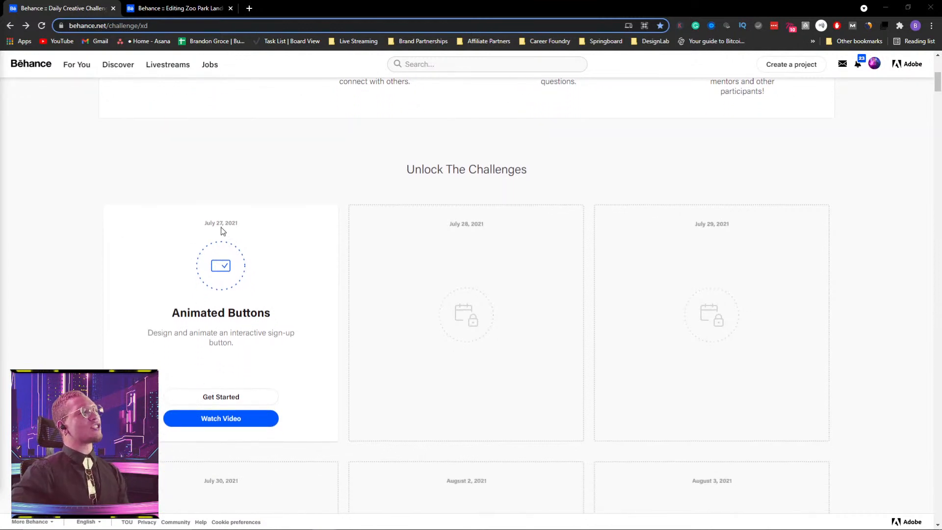
{"action": "scroll", "coordinate": [245, 237], "scroll_direction": "up", "scroll_amount": 7}
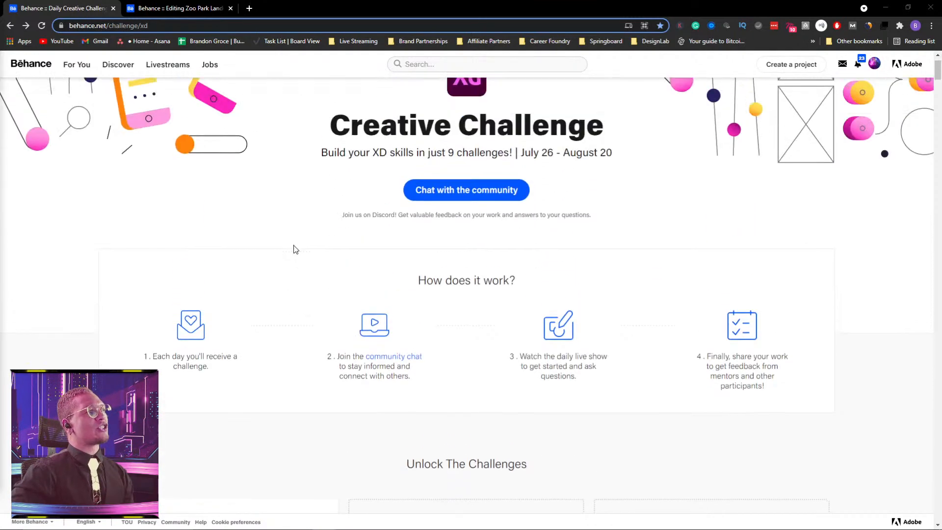
{"action": "left_click_drag", "start_coordinate": [564, 198], "coordinate": [654, 210]}
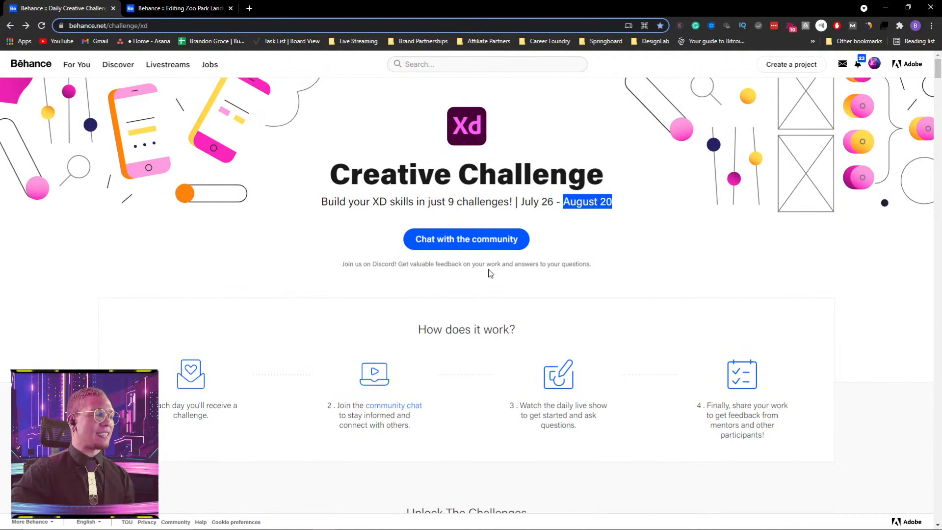
{"action": "scroll", "coordinate": [478, 284], "scroll_direction": "down", "scroll_amount": 3}
{"action": "scroll", "coordinate": [480, 285], "scroll_direction": "down", "scroll_amount": 2}
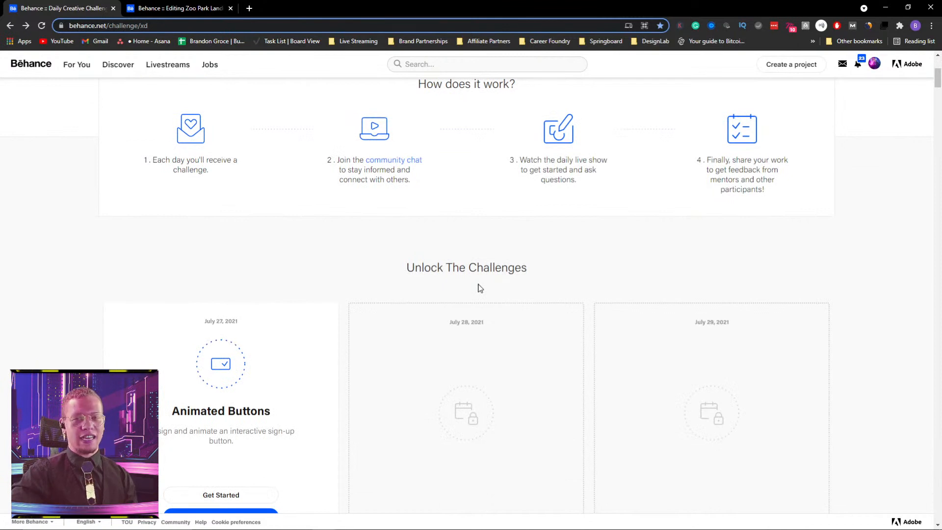
{"action": "scroll", "coordinate": [480, 288], "scroll_direction": "down", "scroll_amount": 2}
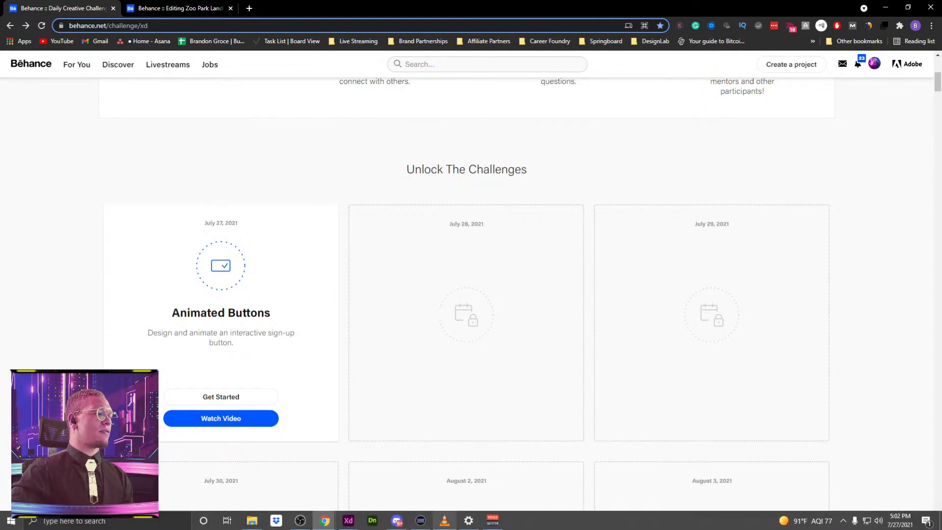
{"action": "mouse_move", "coordinate": [397, 525]}
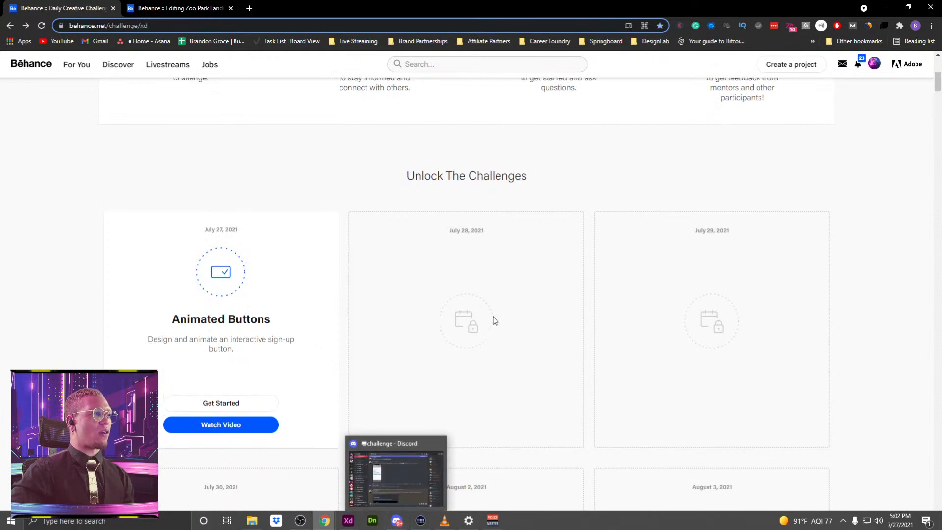
Open the challenge's Discord community chat, browse the submissions in the challenge channel, and minimize Discord.
{"action": "scroll", "coordinate": [494, 320], "scroll_direction": "up", "scroll_amount": 7}
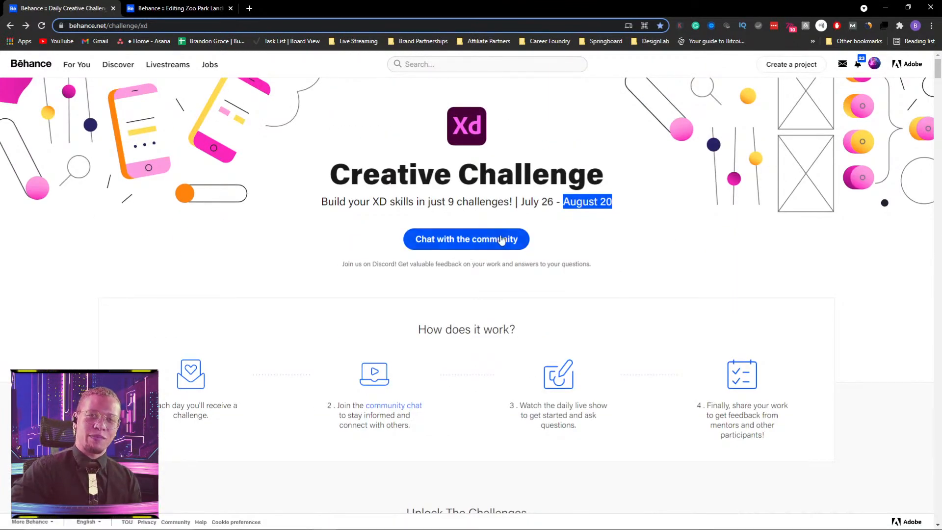
{"action": "left_click", "coordinate": [469, 240]}
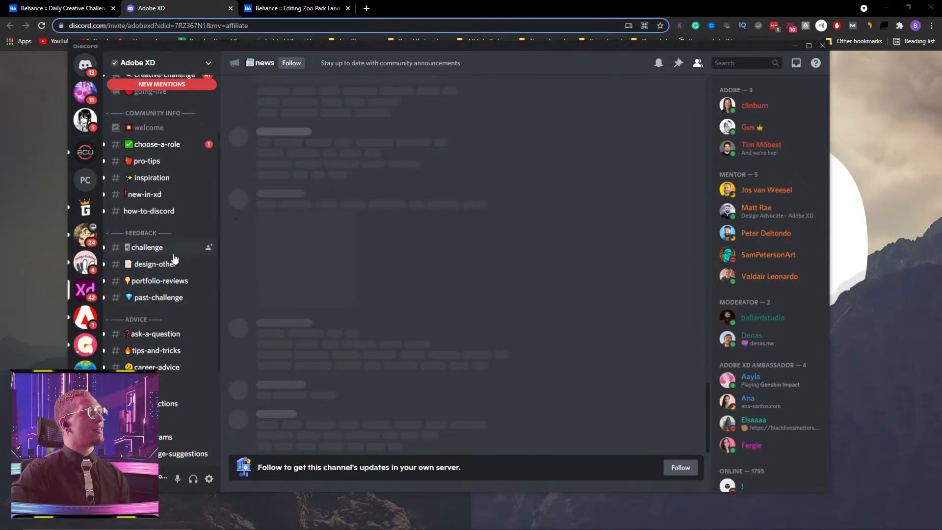
{"action": "left_click", "coordinate": [150, 248]}
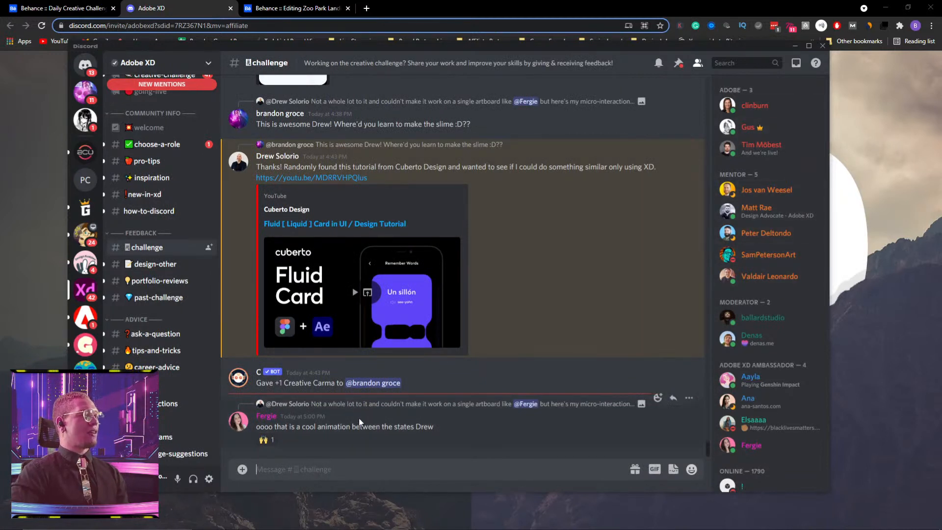
{"action": "scroll", "coordinate": [344, 270], "scroll_direction": "up", "scroll_amount": 4}
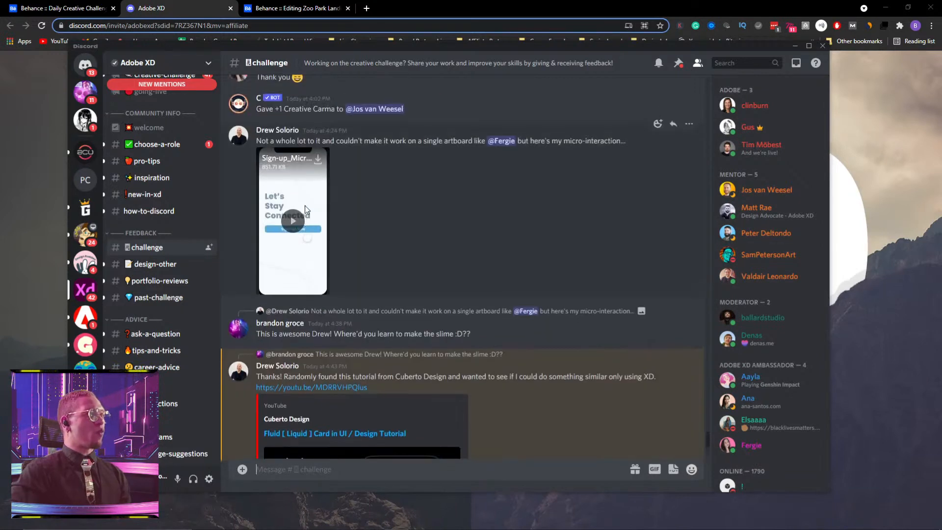
{"action": "scroll", "coordinate": [302, 209], "scroll_direction": "up", "scroll_amount": 7}
{"action": "scroll", "coordinate": [312, 246], "scroll_direction": "up", "scroll_amount": 4}
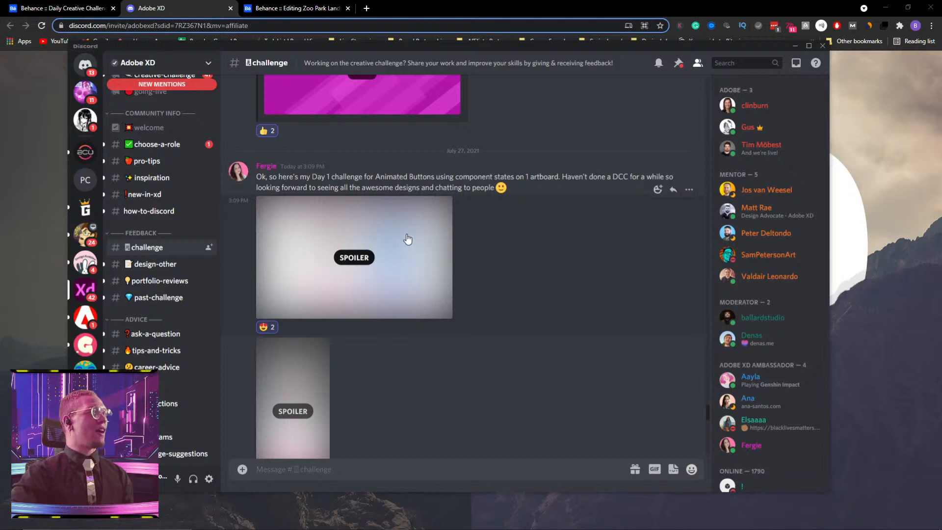
{"action": "left_click", "coordinate": [796, 46]}
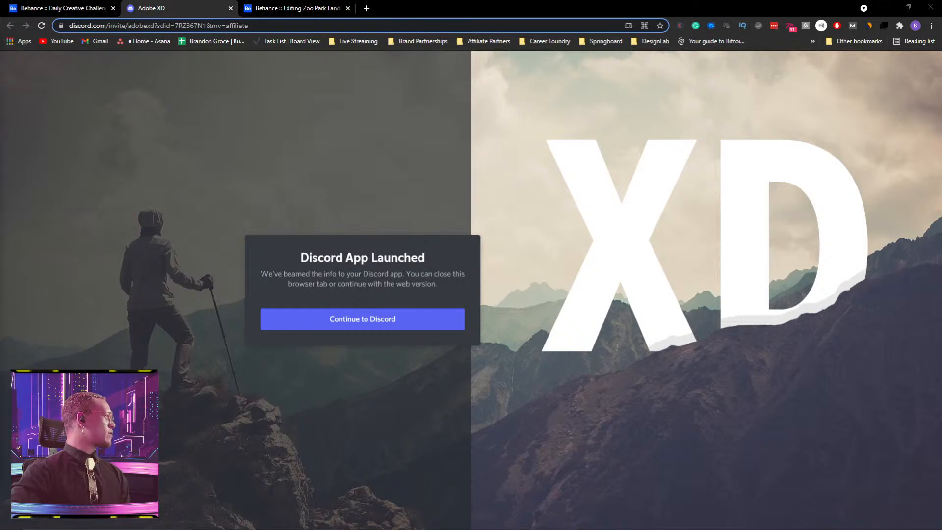
View the Kenzui - Mobile Educational App Design shot on Dribbble, and minimize its window.
{"action": "left_click_drag", "start_coordinate": [0, 97], "coordinate": [385, 117]}
{"action": "double_click", "coordinate": [411, 107]}
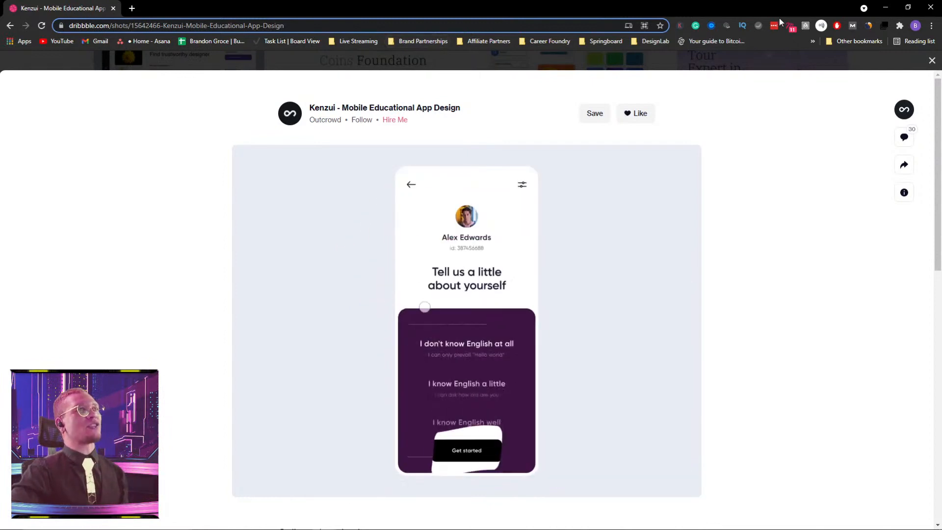
{"action": "left_click", "coordinate": [886, 8]}
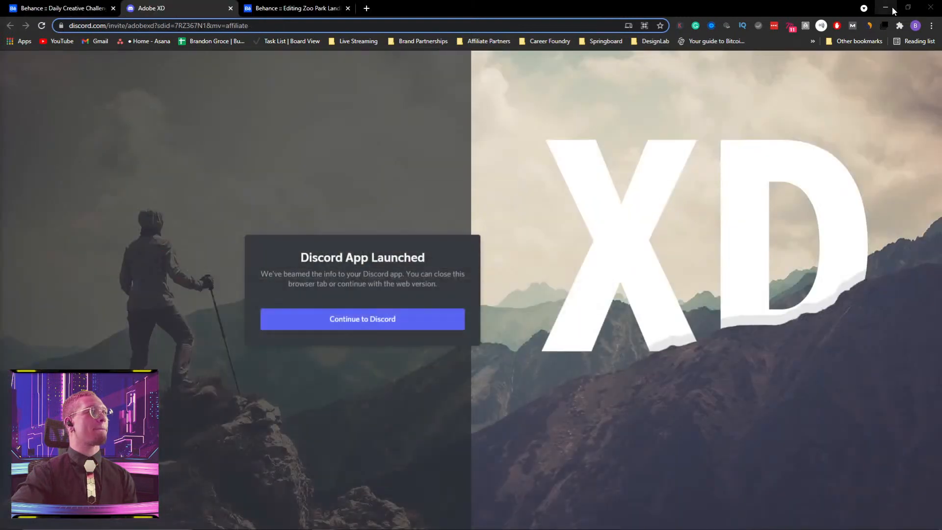
Return to the Behance challenge page and review the Animated Buttons challenge for July 27, 2021.
{"action": "left_click", "coordinate": [69, 8]}
{"action": "scroll", "coordinate": [354, 270], "scroll_direction": "down", "scroll_amount": 7}
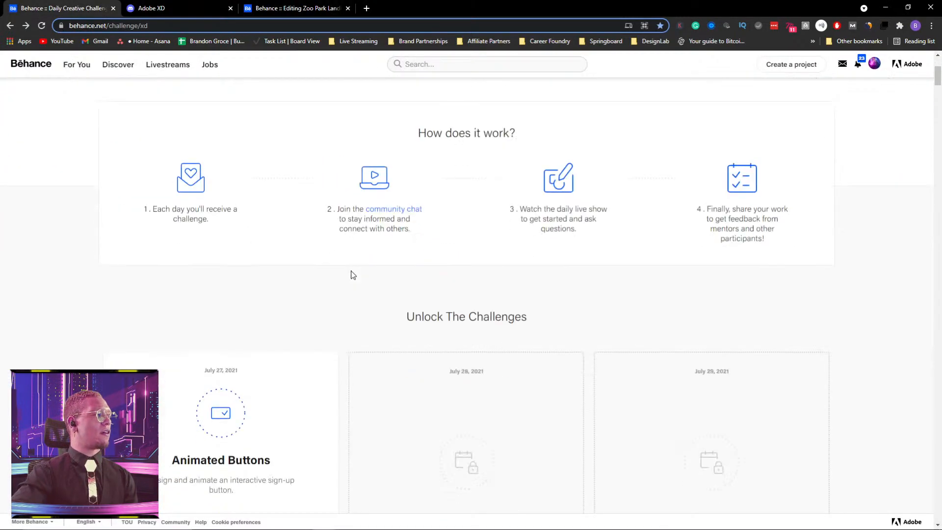
{"action": "scroll", "coordinate": [352, 275], "scroll_direction": "down", "scroll_amount": 2}
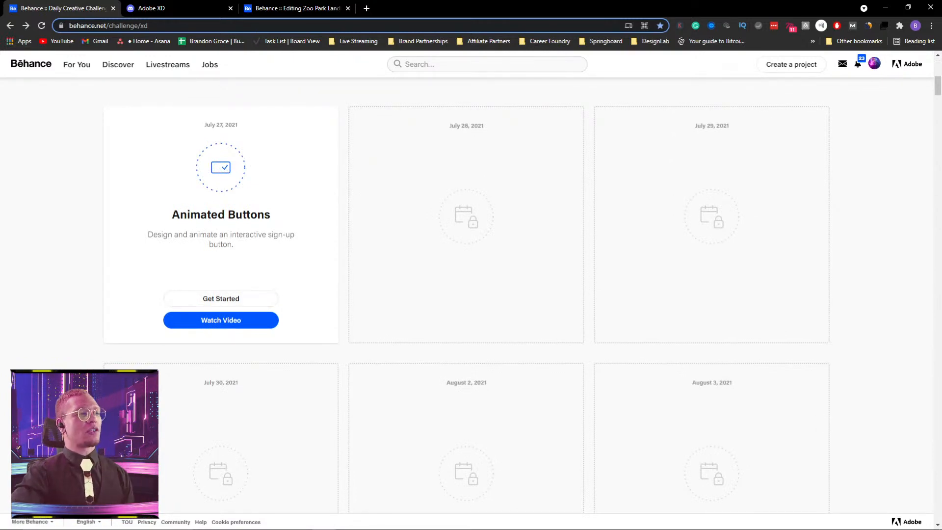
Switch to the All Files In One document in Adobe XD, maximize its window, and bring the finished Ulearn screens into view.
{"action": "mouse_move", "coordinate": [349, 525]}
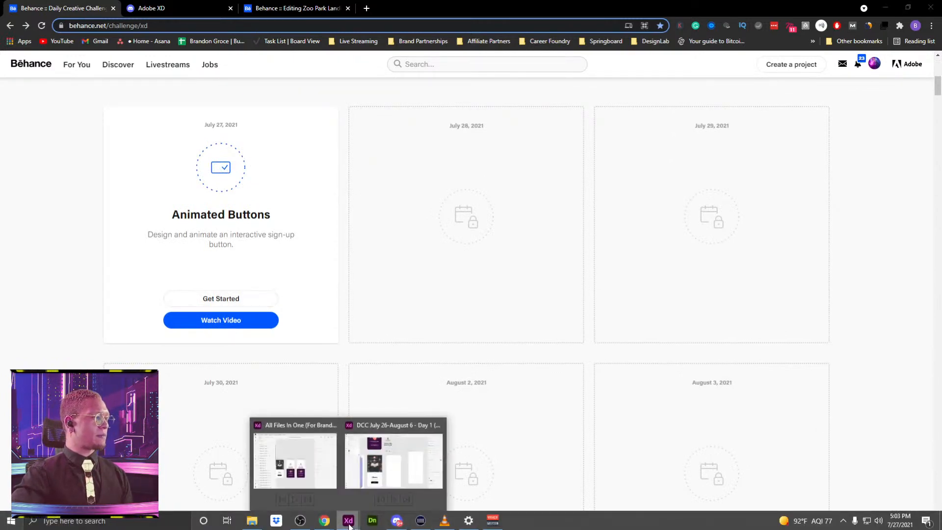
{"action": "mouse_move", "coordinate": [373, 454]}
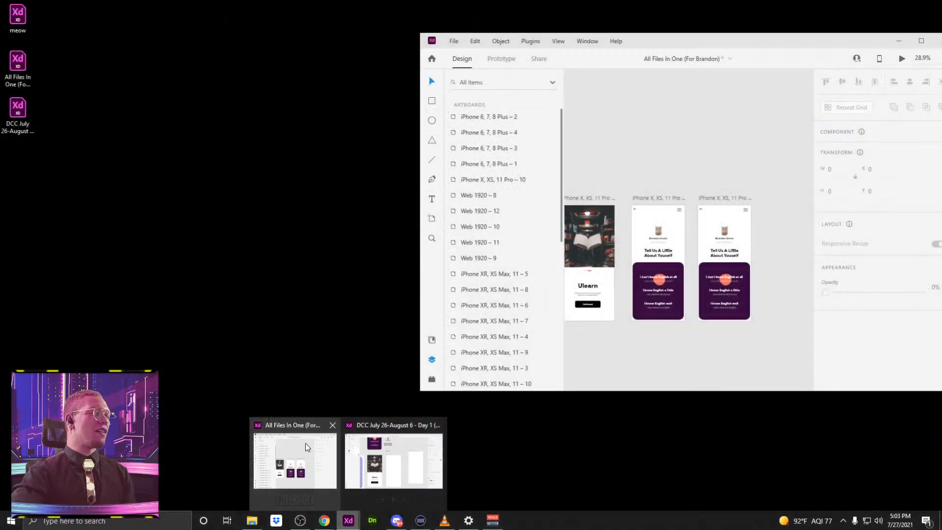
{"action": "left_click", "coordinate": [305, 443]}
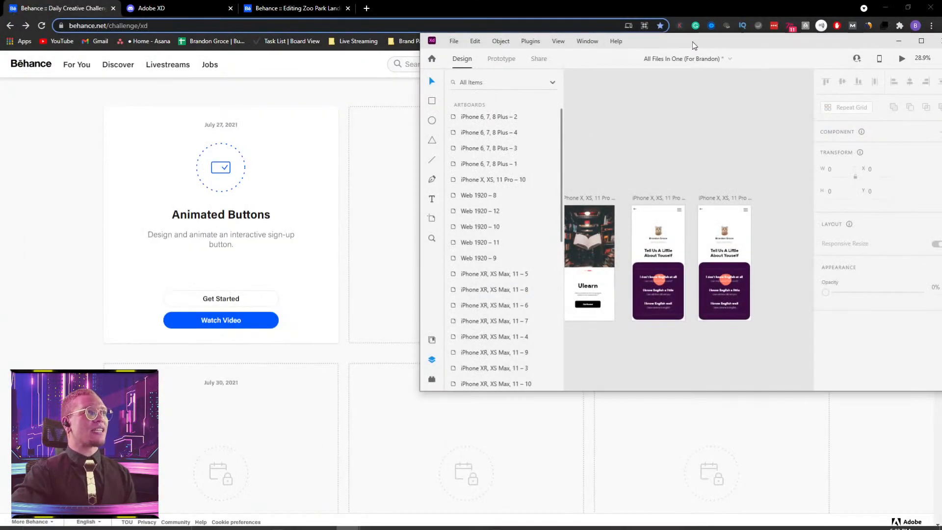
{"action": "double_click", "coordinate": [693, 42]}
{"action": "left_click_drag", "start_coordinate": [198, 179], "coordinate": [382, 172]}
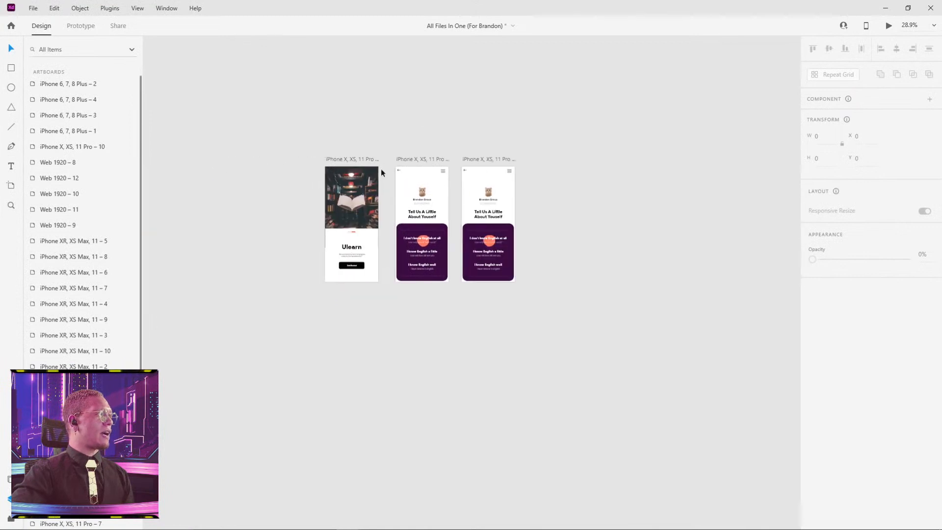
Preview the prototype from the Ulearn artboard, try Get Started and the "I know English a little" option, and close the preview.
{"action": "left_click", "coordinate": [363, 161]}
{"action": "left_click", "coordinate": [888, 25]}
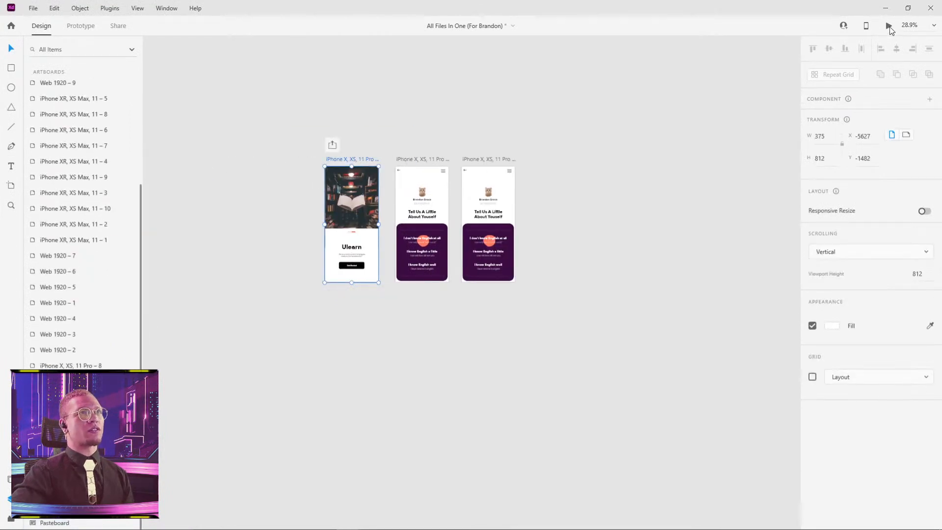
{"action": "left_click_drag", "start_coordinate": [123, 57], "coordinate": [496, 58]}
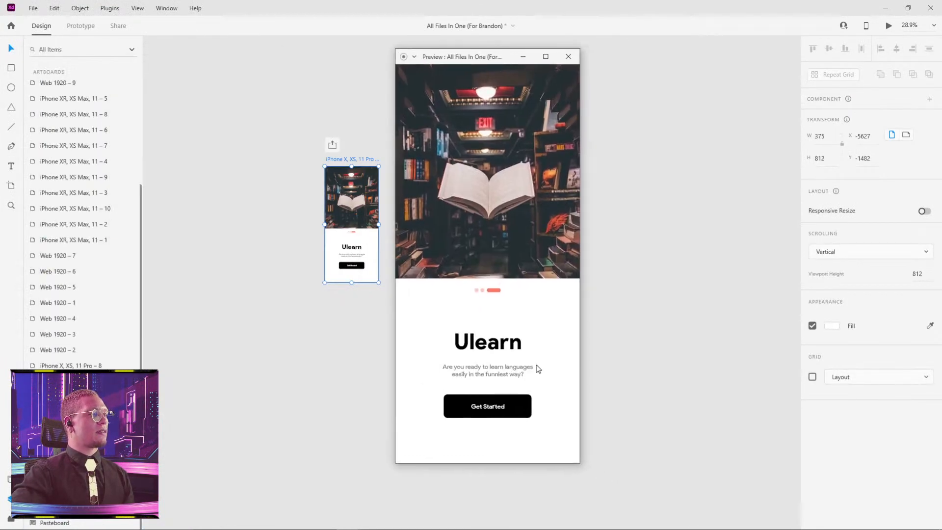
{"action": "left_click", "coordinate": [504, 410]}
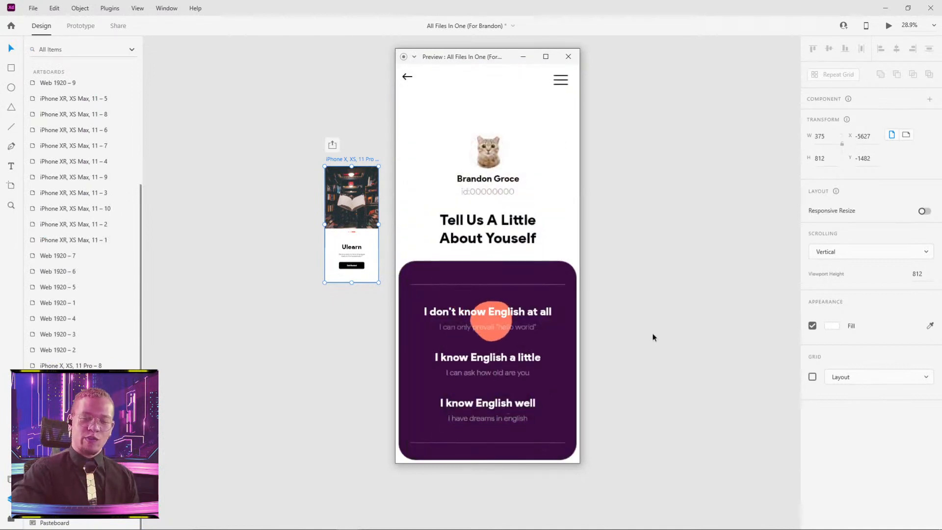
{"action": "left_click", "coordinate": [488, 367]}
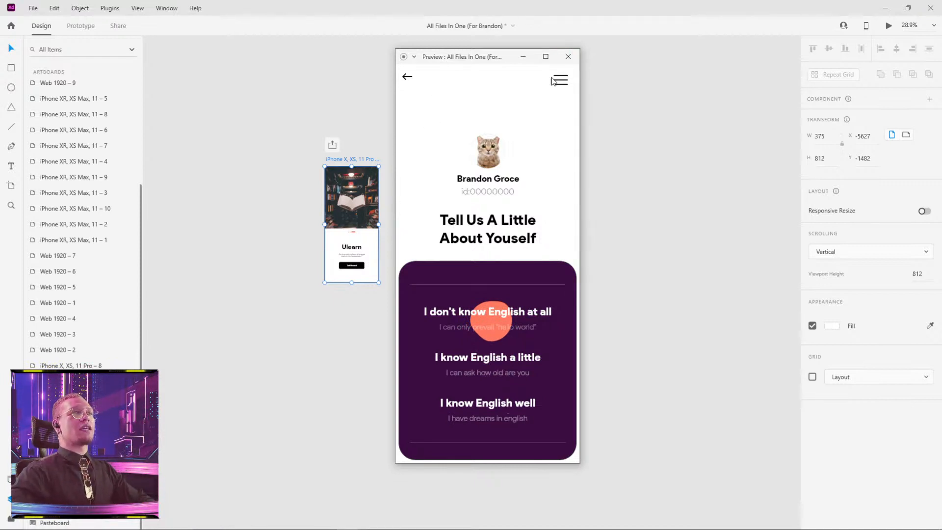
{"action": "left_click", "coordinate": [568, 57]}
Switch to the DCC July 26-August 6 - Day 1 document in Adobe XD and clear the selection.
{"action": "left_click", "coordinate": [886, 8]}
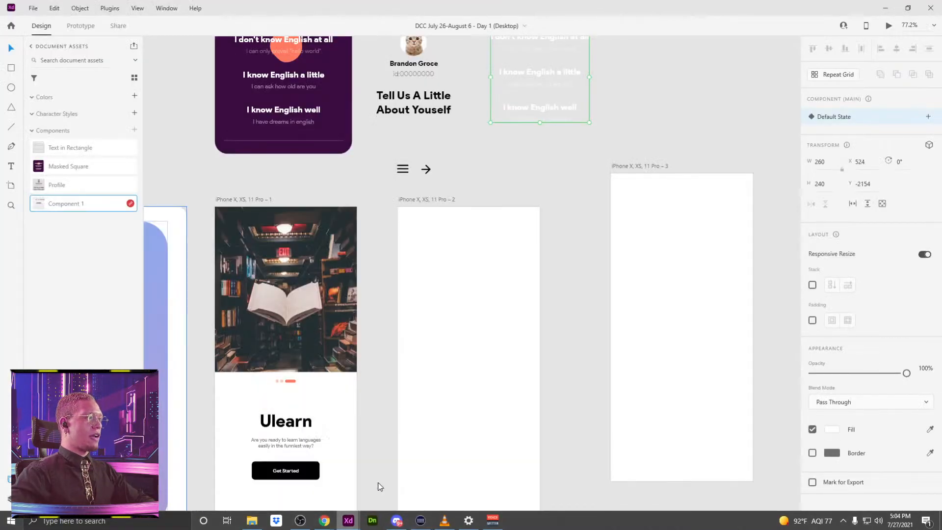
{"action": "left_click", "coordinate": [373, 489]}
{"action": "left_click", "coordinate": [476, 166]}
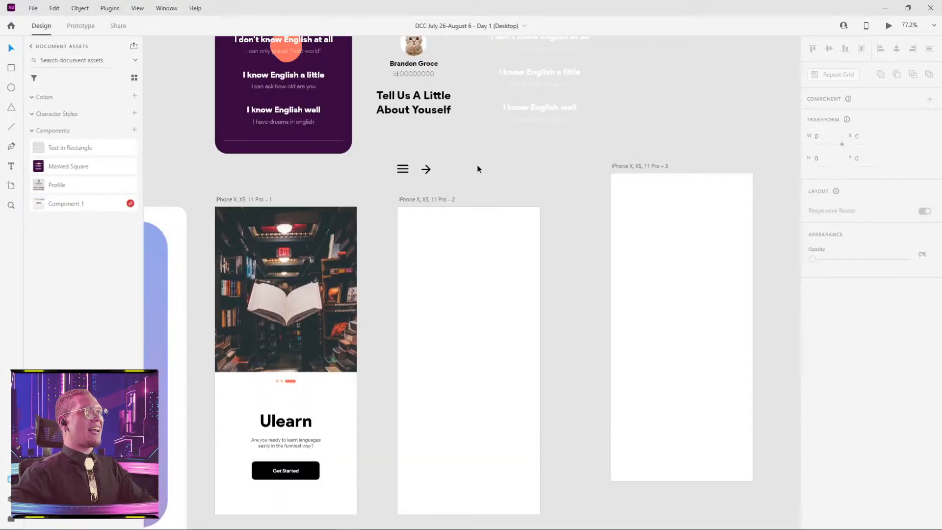
Shift the artboard iPhone X, XS, 11 Pro – 1 slightly closer to the artboard iPhone X, XS, 11 Pro – 2.
{"action": "left_click_drag", "start_coordinate": [477, 164], "coordinate": [490, 122]}
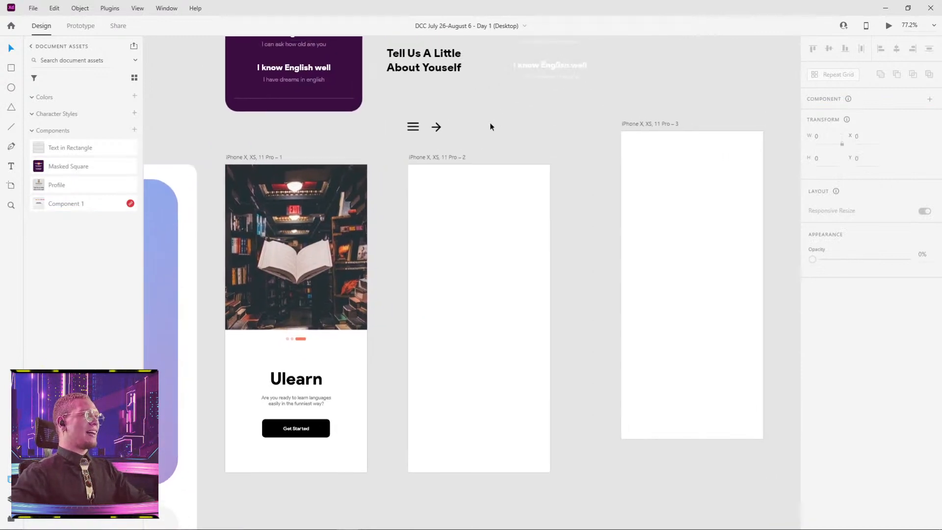
{"action": "mouse_move", "coordinate": [283, 155]}
{"action": "left_mouse_down"}
{"action": "mouse_move", "coordinate": [316, 145]}
{"action": "mouse_move", "coordinate": [252, 161]}
{"action": "mouse_move", "coordinate": [248, 178]}
{"action": "mouse_move", "coordinate": [244, 161]}
{"action": "mouse_move", "coordinate": [274, 162]}
{"action": "mouse_move", "coordinate": [272, 150]}
{"action": "mouse_move", "coordinate": [267, 158]}
{"action": "left_mouse_up"}
{"action": "left_click", "coordinate": [278, 129]}
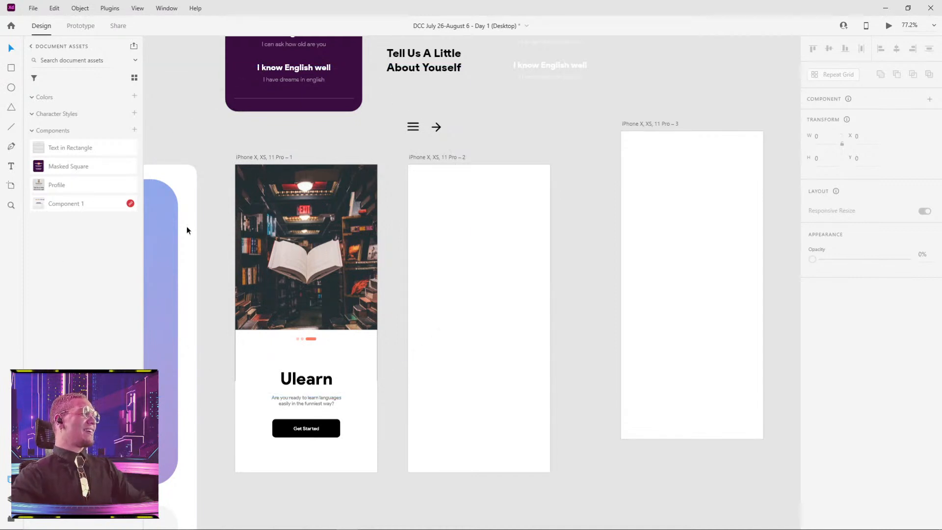
Move the profile component up to X 156, Y -2343 and the white answer-text component to X 485, Y -2352, aligning their bottom edges.
{"action": "scroll", "coordinate": [363, 185], "scroll_direction": "down", "scroll_amount": 5}
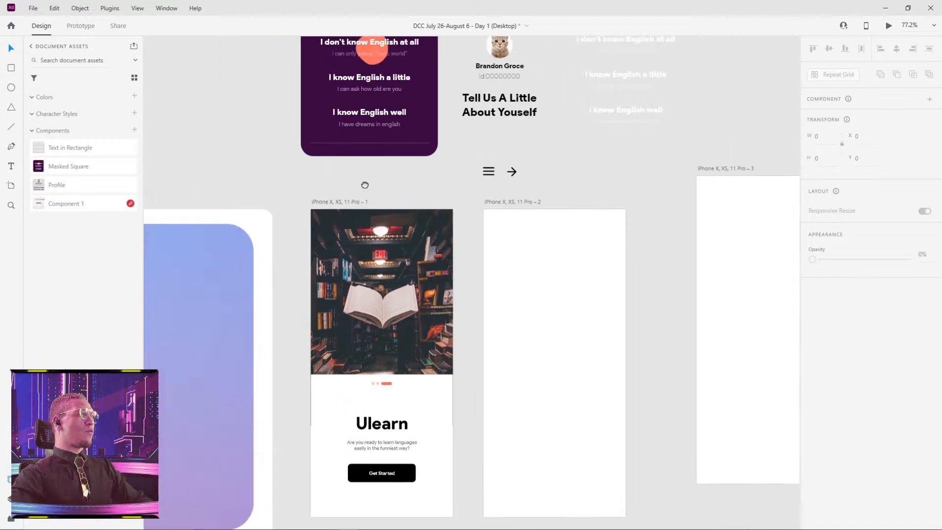
{"action": "left_click_drag", "start_coordinate": [381, 171], "coordinate": [346, 118]}
{"action": "left_click_drag", "start_coordinate": [443, 192], "coordinate": [429, 151]}
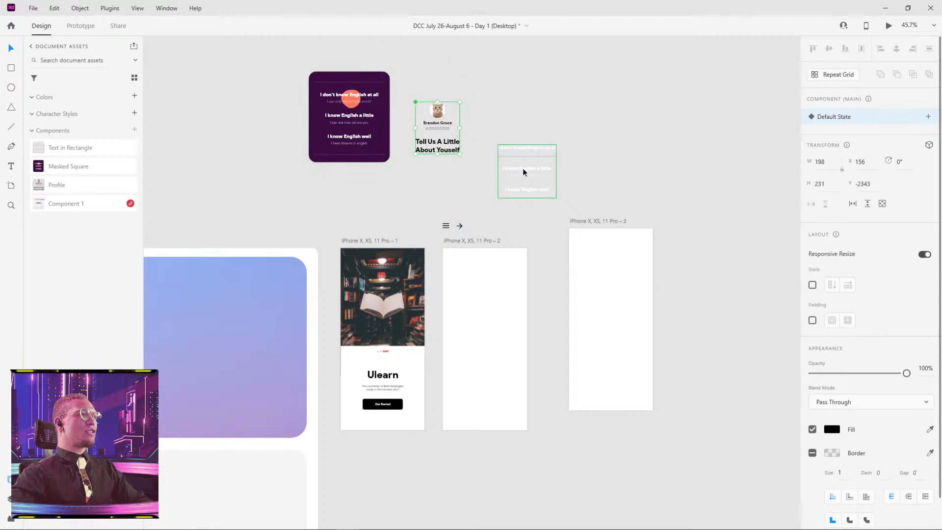
{"action": "left_click", "coordinate": [517, 161]}
{"action": "left_click_drag", "start_coordinate": [513, 171], "coordinate": [510, 126]}
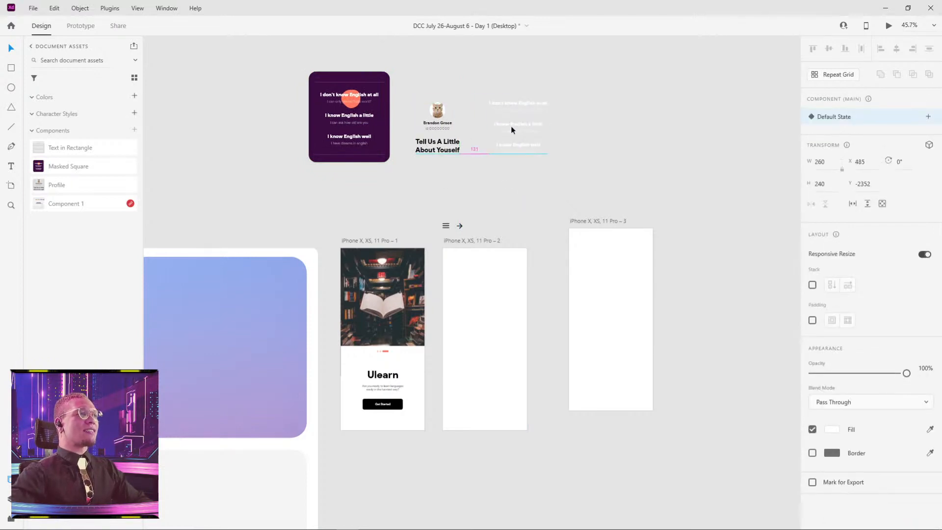
{"action": "left_click", "coordinate": [585, 143]}
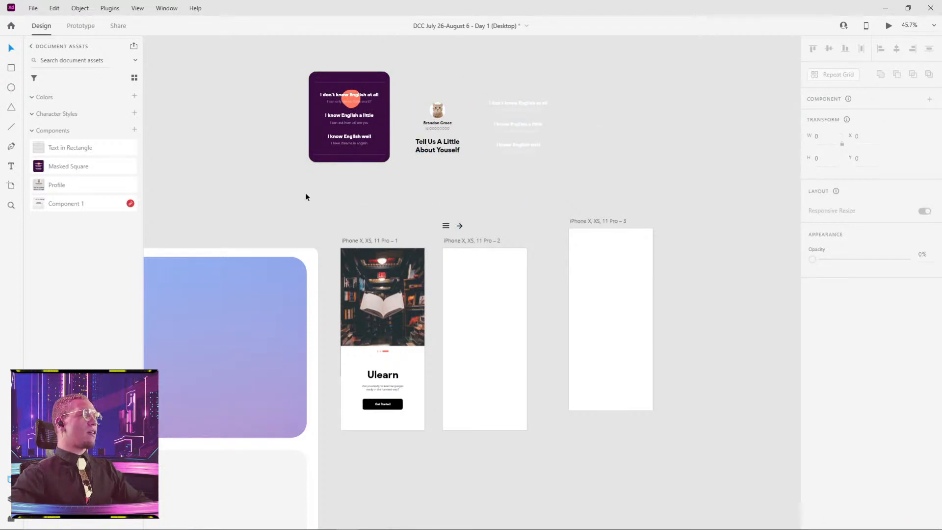
Bring the "How to submit your work for the daily challenges" instructions above the artboards into view.
{"action": "left_click_drag", "start_coordinate": [305, 197], "coordinate": [497, 239]}
{"action": "scroll", "coordinate": [328, 189], "scroll_direction": "down", "scroll_amount": 5}
{"action": "left_click_drag", "start_coordinate": [330, 178], "coordinate": [431, 379]}
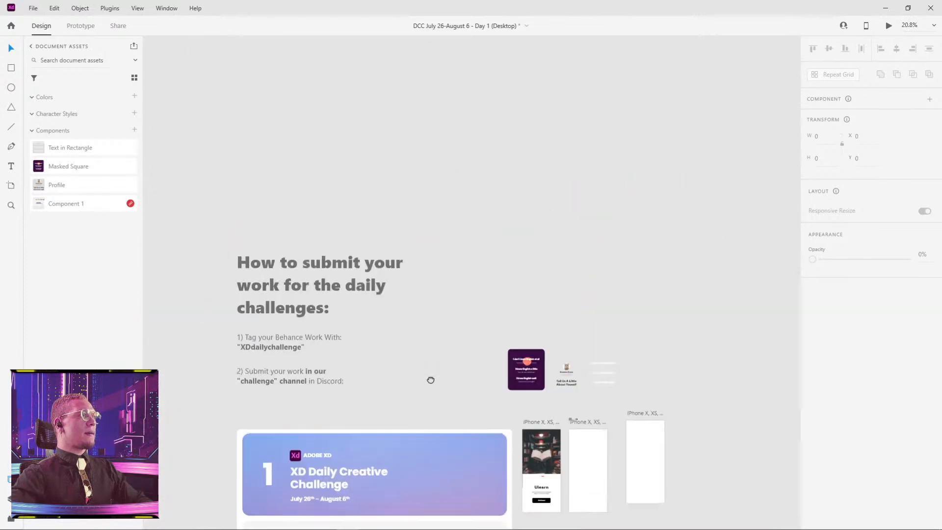
Move the "Design Inspired by Outcrowd" reference group beside the artboard iPhone X, XS, 11 Pro – 3, at X 1483, Y -1780.
{"action": "scroll", "coordinate": [466, 212], "scroll_direction": "down", "scroll_amount": 5}
{"action": "left_click_drag", "start_coordinate": [183, 140], "coordinate": [599, 335]}
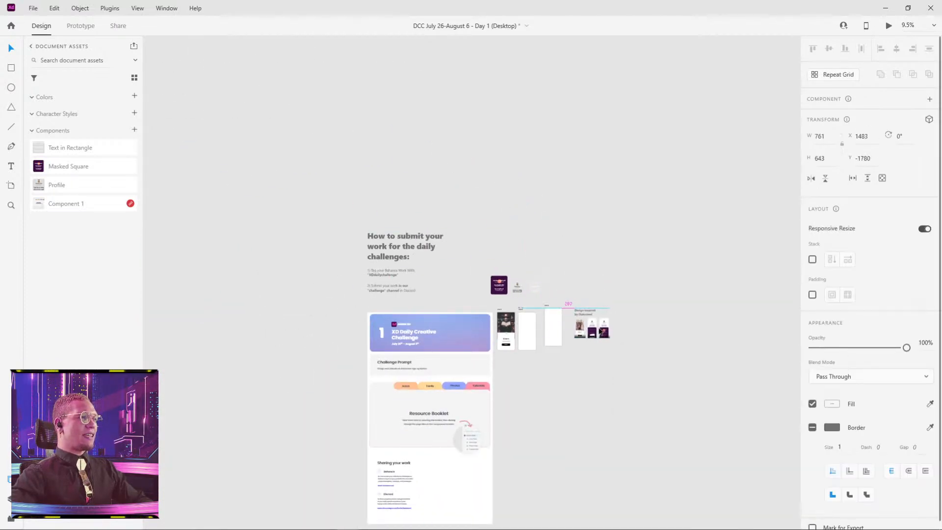
{"action": "scroll", "coordinate": [589, 343], "scroll_direction": "up", "scroll_amount": 10}
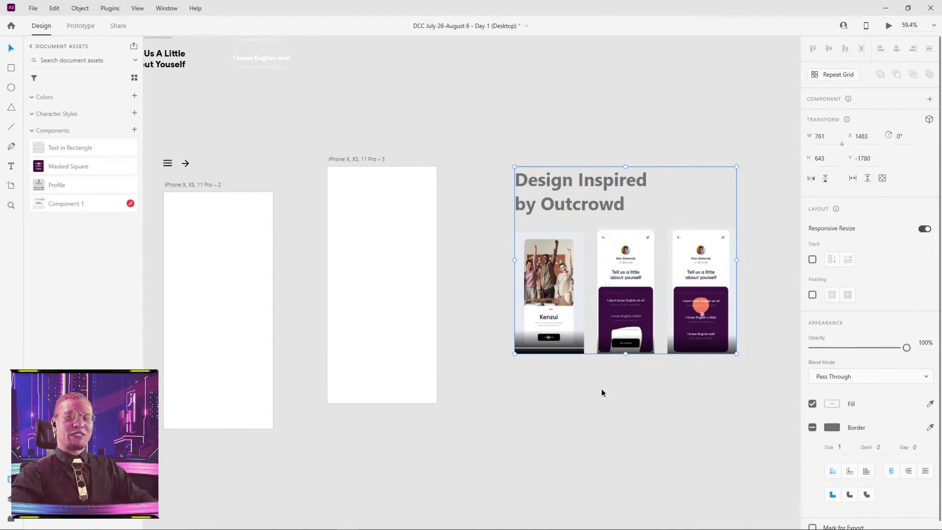
Examine the three Outcrowd reference mockups: the Kenzui welcome screen and the two "Tell us a little about yourself" screens.
{"action": "left_click", "coordinate": [633, 436]}
{"action": "left_click_drag", "start_coordinate": [682, 397], "coordinate": [630, 421]}
{"action": "scroll", "coordinate": [576, 381], "scroll_direction": "up", "scroll_amount": 5}
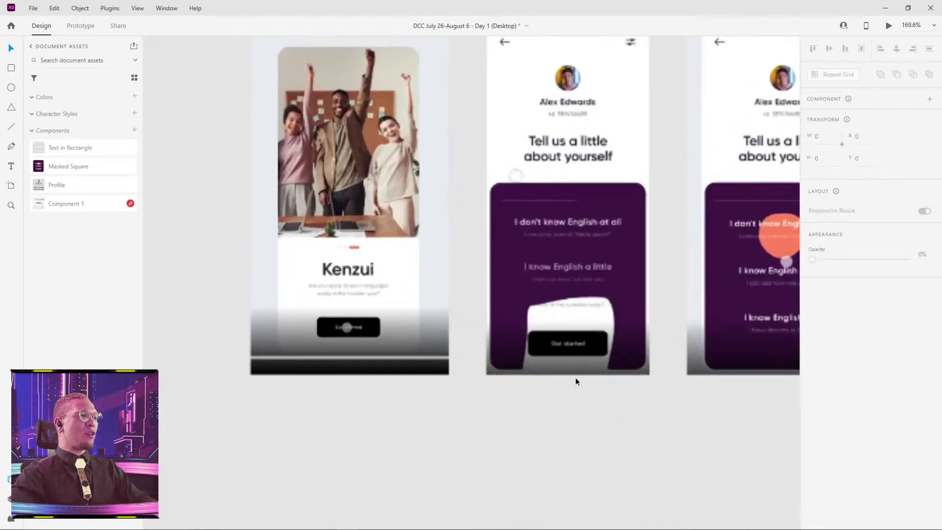
{"action": "left_click_drag", "start_coordinate": [401, 257], "coordinate": [334, 331]}
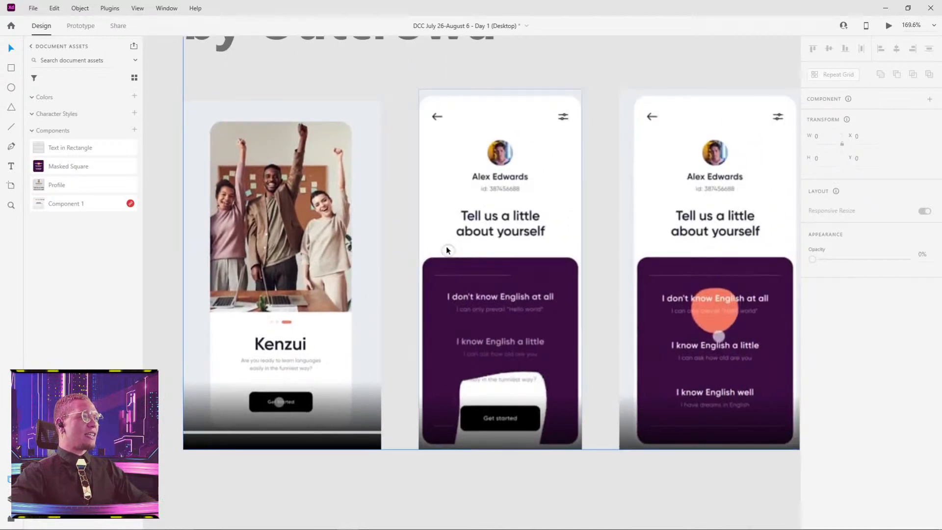
{"action": "left_click", "coordinate": [446, 251]}
{"action": "left_click", "coordinate": [327, 277]}
{"action": "left_click", "coordinate": [483, 304]}
{"action": "left_click", "coordinate": [713, 310]}
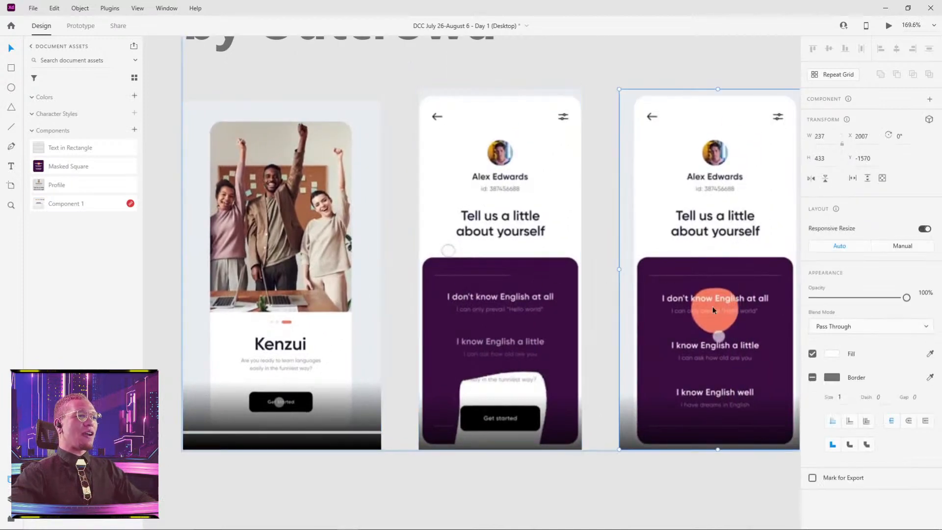
{"action": "scroll", "coordinate": [712, 306], "scroll_direction": "down", "scroll_amount": 1}
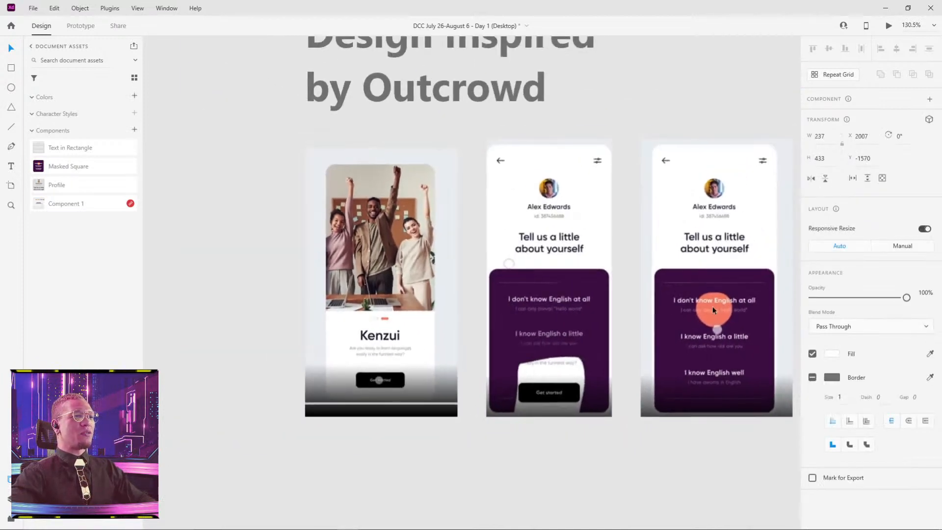
{"action": "left_click", "coordinate": [390, 284]}
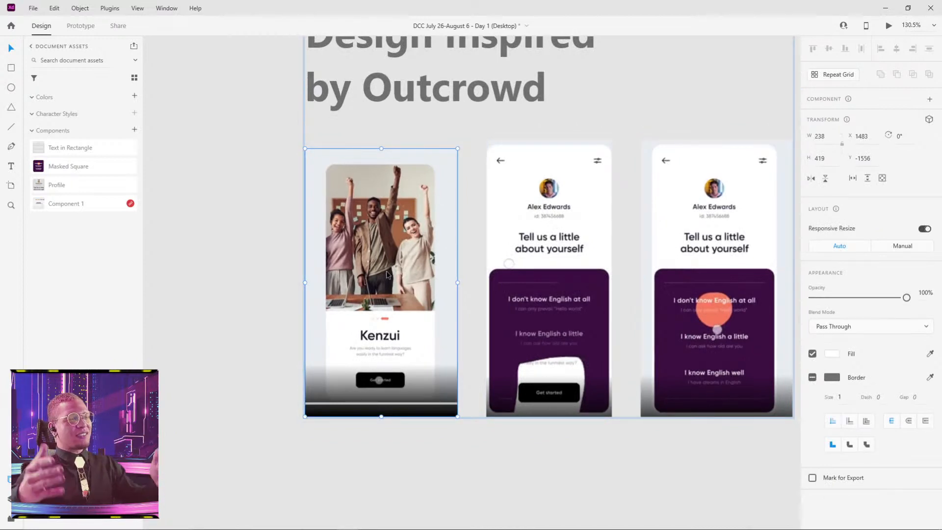
{"action": "left_click", "coordinate": [550, 241]}
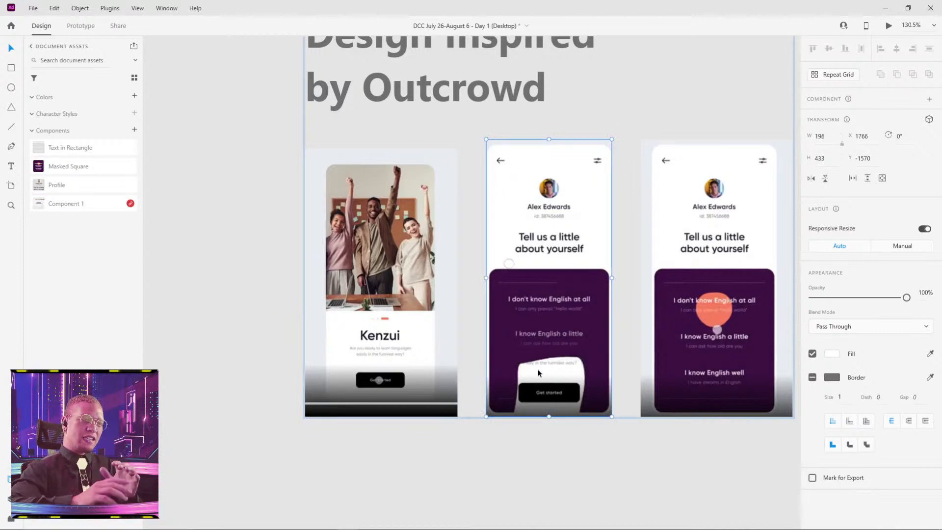
Place the hamburger icon in the upper-right corner of artboard iPhone X, XS, 11 Pro – 2 and the arrow icon in its upper-left at X 20, Y 26.
{"action": "scroll", "coordinate": [482, 318], "scroll_direction": "down", "scroll_amount": 5}
{"action": "left_click_drag", "start_coordinate": [515, 303], "coordinate": [859, 281]}
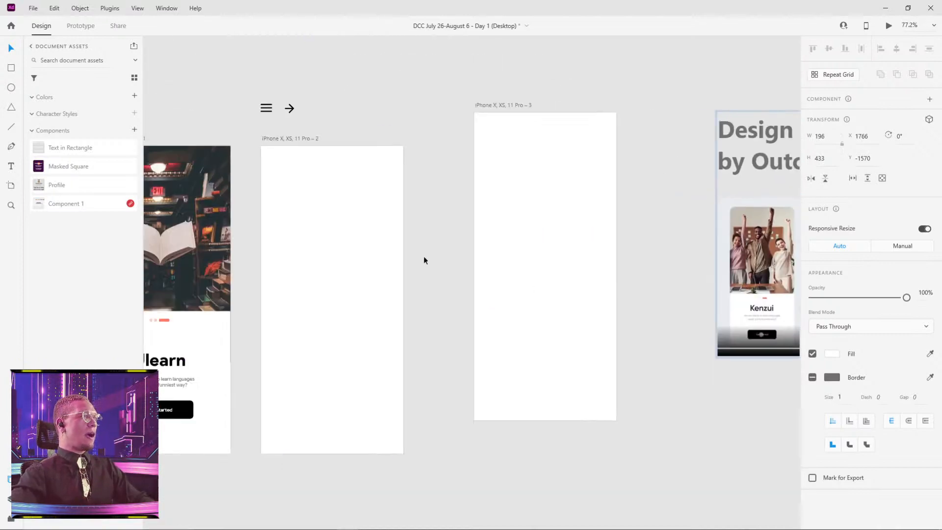
{"action": "left_click_drag", "start_coordinate": [459, 244], "coordinate": [405, 256]}
{"action": "scroll", "coordinate": [310, 209], "scroll_direction": "down", "scroll_amount": 2}
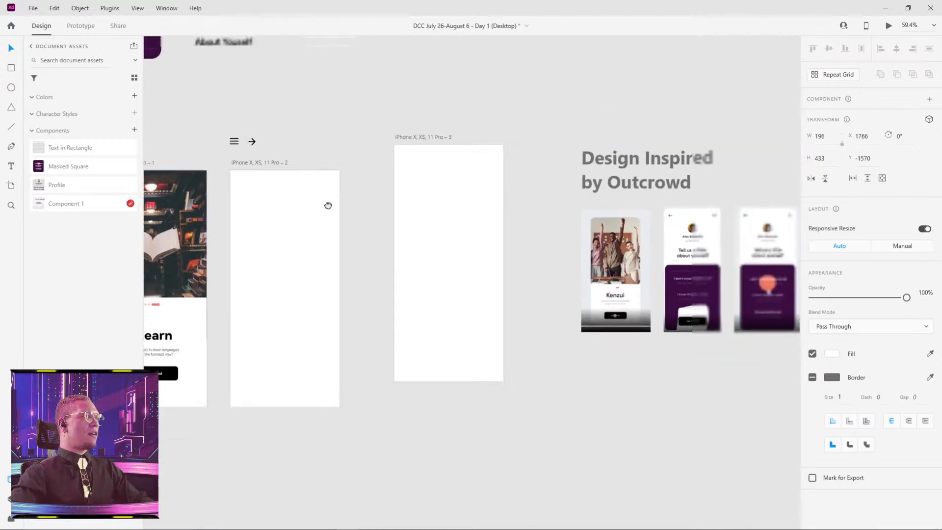
{"action": "left_click_drag", "start_coordinate": [328, 206], "coordinate": [520, 272]}
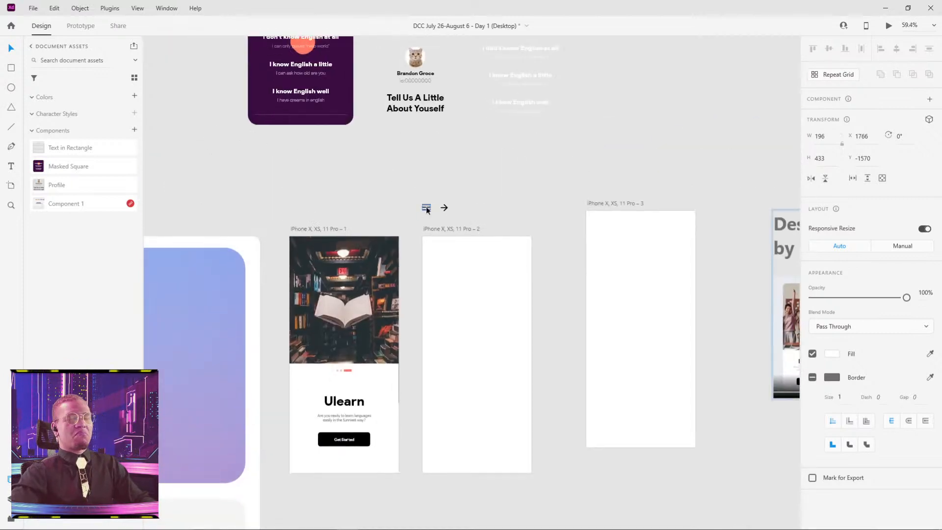
{"action": "left_click_drag", "start_coordinate": [427, 210], "coordinate": [506, 245]}
{"action": "left_click_drag", "start_coordinate": [444, 207], "coordinate": [432, 248]}
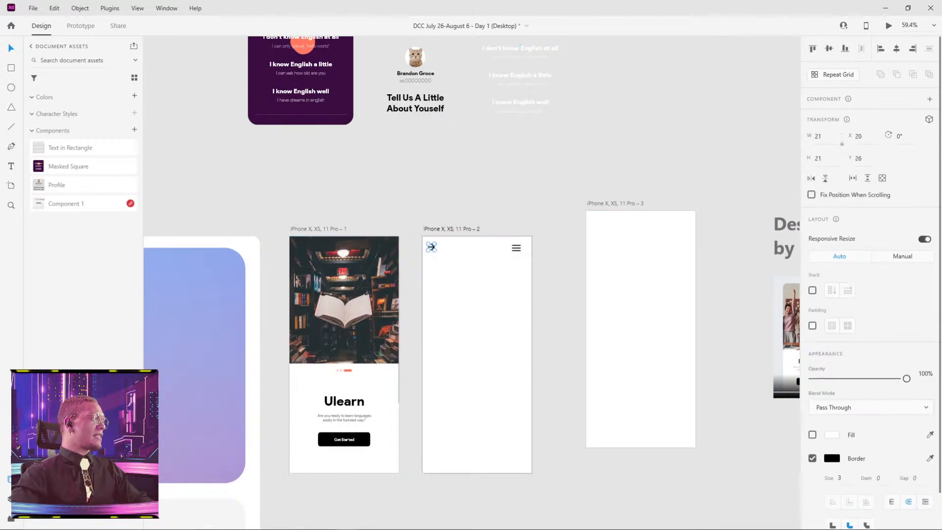
Search the Icons 4 Design plugin for "people" and insert the ios-people and md-people icons beside the arrow.
{"action": "left_click", "coordinate": [11, 520]}
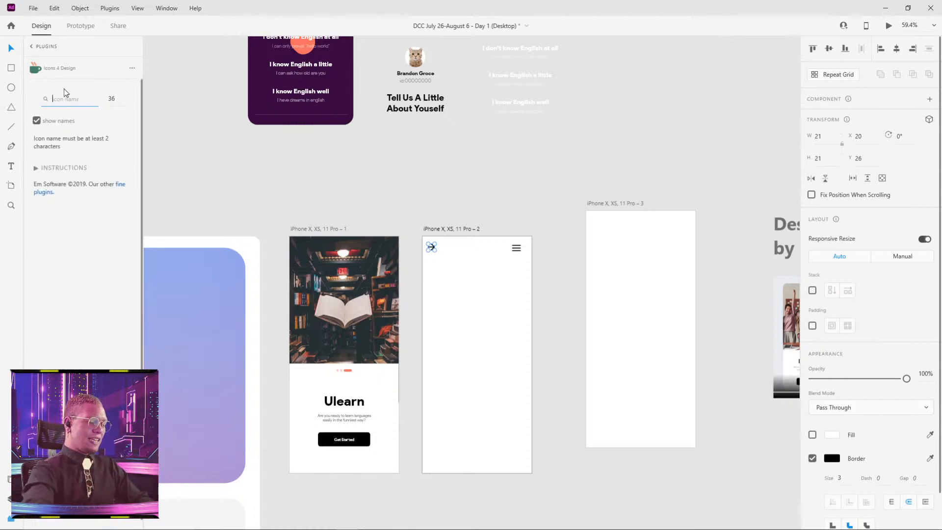
{"action": "key", "text": "BackSpace"}
{"action": "key", "text": "BackSpace"}
{"action": "key", "text": "BackSpace"}
{"action": "type", "text": "ople"}
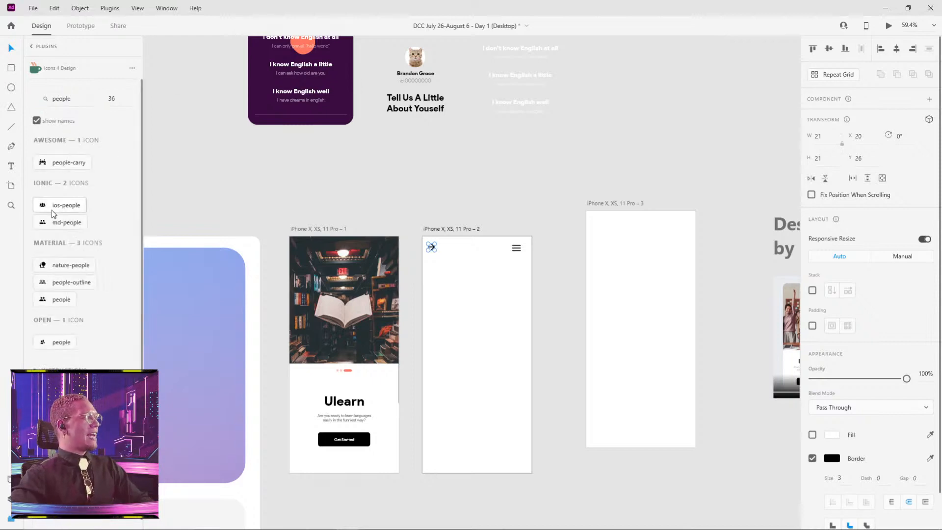
{"action": "left_click", "coordinate": [51, 210]}
{"action": "left_click", "coordinate": [63, 224]}
{"action": "scroll", "coordinate": [453, 287], "scroll_direction": "up", "scroll_amount": 5}
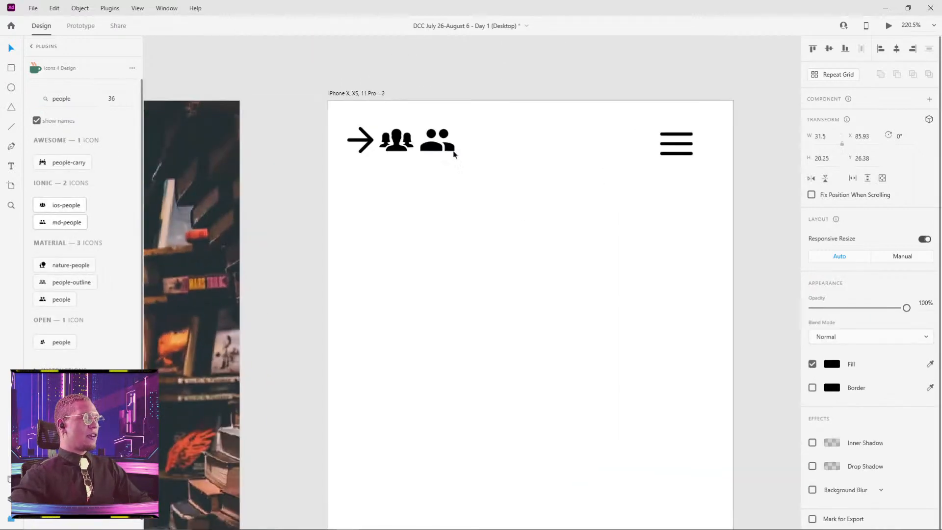
Delete both people icons from artboard iPhone X, XS, 11 Pro – 2.
{"action": "mouse_move", "coordinate": [435, 143]}
{"action": "left_mouse_down"}
{"action": "mouse_move", "coordinate": [429, 156]}
{"action": "mouse_move", "coordinate": [441, 158]}
{"action": "left_mouse_up"}
{"action": "key", "text": "ctrl+z"}
{"action": "key", "text": "Delete"}
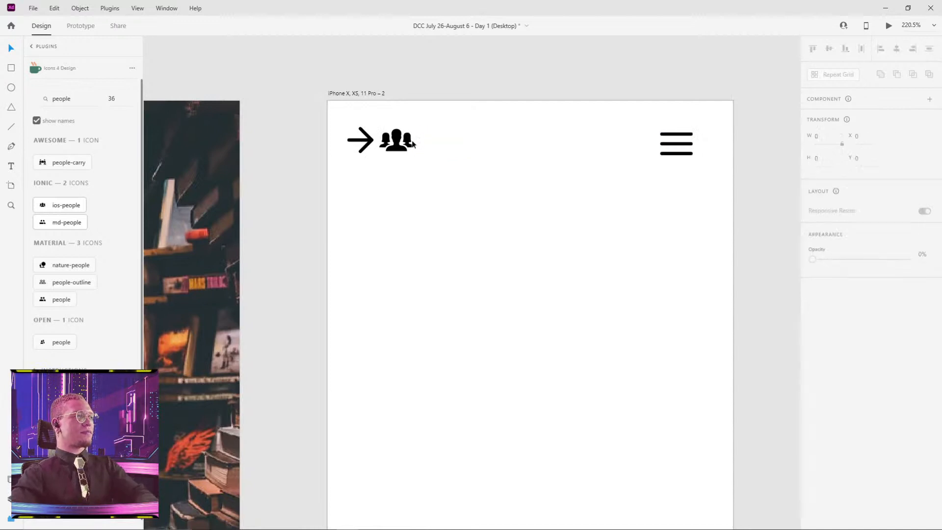
{"action": "left_click", "coordinate": [395, 141]}
{"action": "key", "text": "Delete"}
Flip the arrow icon horizontally on artboard iPhone X, XS, 11 Pro – 2 so it serves as a back arrow.
{"action": "left_click", "coordinate": [370, 142]}
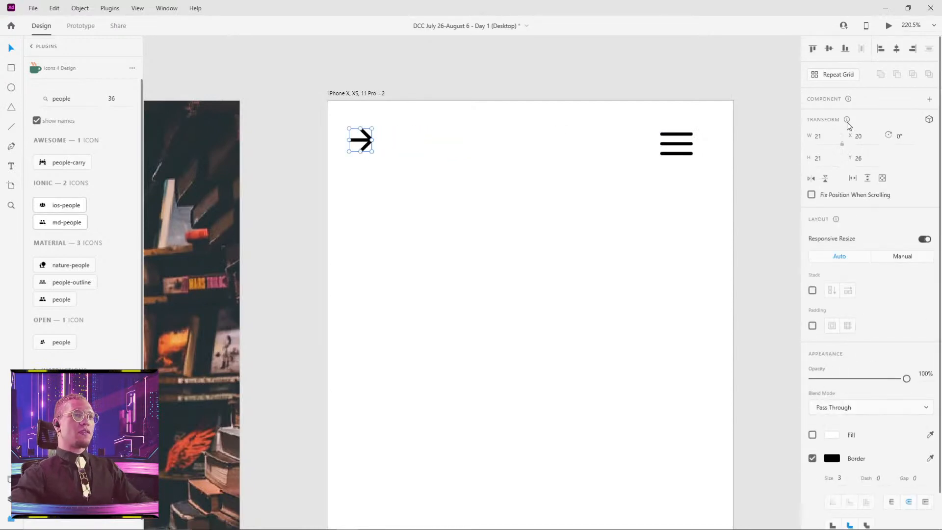
{"action": "left_click", "coordinate": [684, 147]}
{"action": "left_click", "coordinate": [353, 142]}
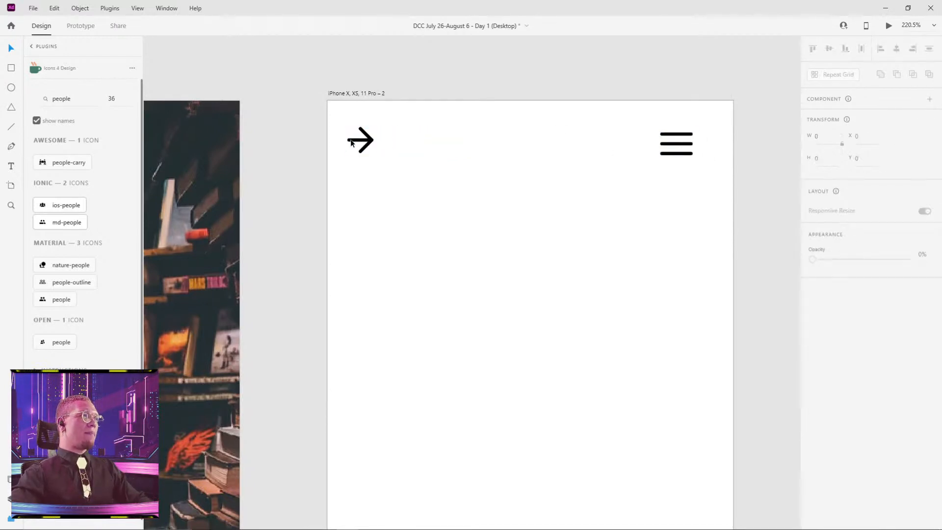
{"action": "left_click", "coordinate": [359, 140]}
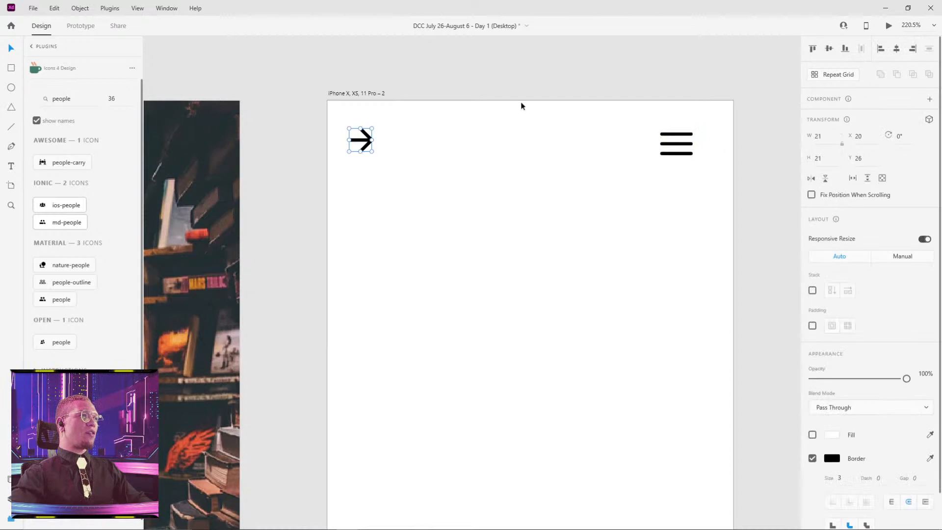
{"action": "left_click", "coordinate": [812, 180]}
{"action": "left_click", "coordinate": [479, 196]}
Align the back arrow and hamburger icon by their vertical middles and shift both together to X 30, Y 27.
{"action": "left_click", "coordinate": [367, 143]}
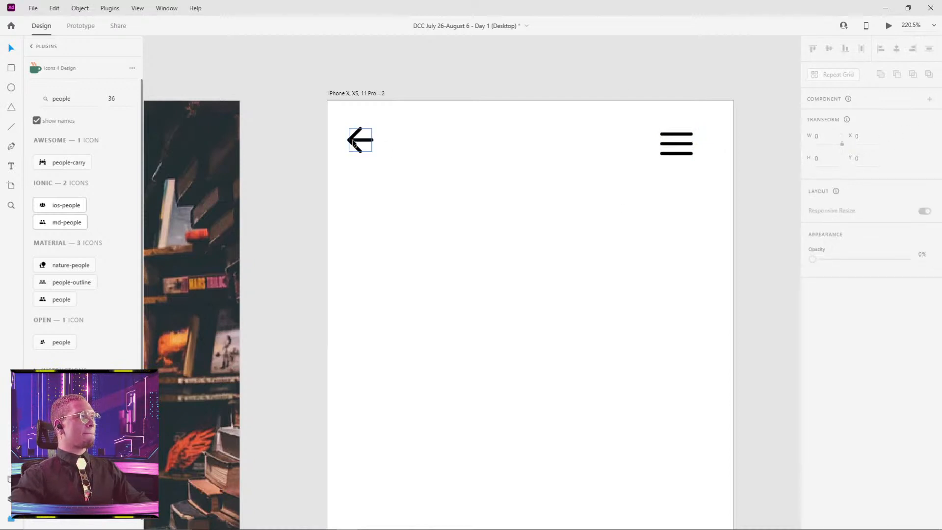
{"action": "left_click", "coordinate": [693, 143], "text": "shift"}
{"action": "left_click", "coordinate": [830, 51]}
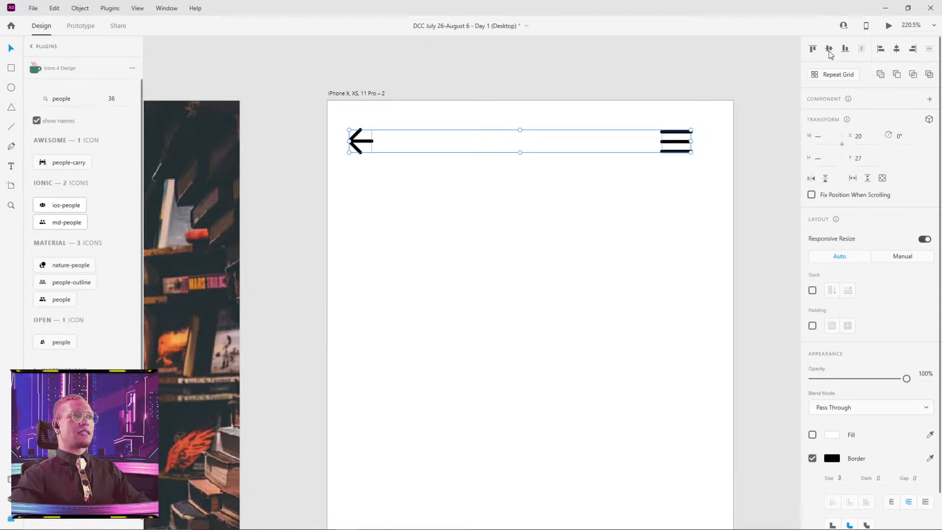
{"action": "left_click_drag", "start_coordinate": [675, 145], "coordinate": [687, 143]}
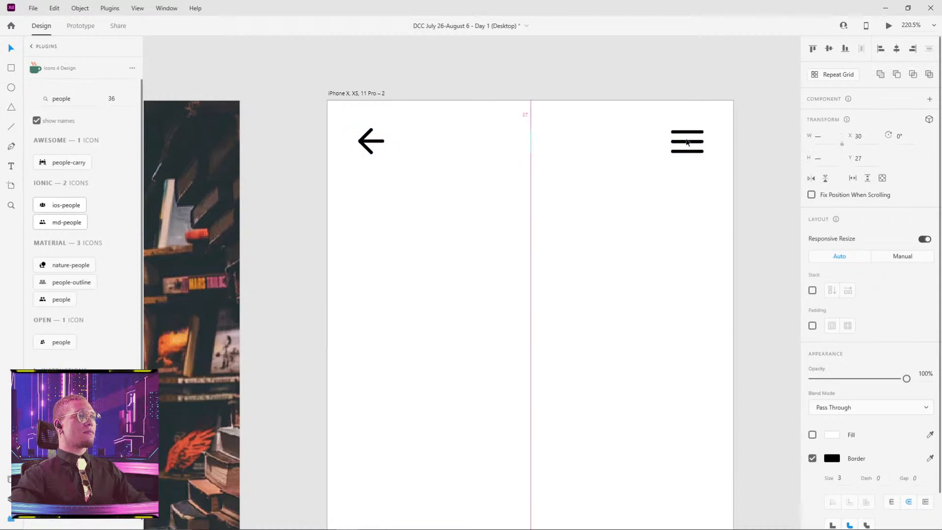
{"action": "left_click", "coordinate": [710, 86]}
Lengthen the back arrow's shaft to about 39 wide, keeping its arrowhead in place.
{"action": "scroll", "coordinate": [714, 118], "scroll_direction": "down", "scroll_amount": 5}
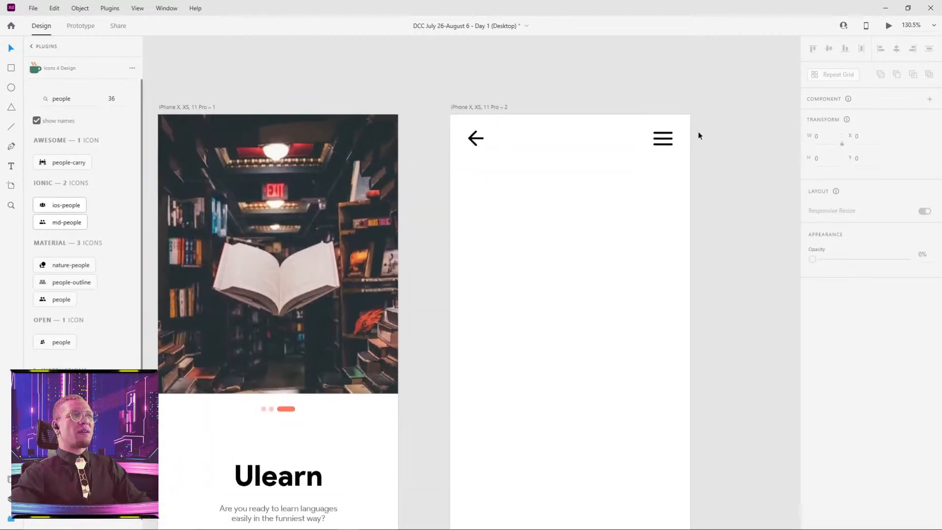
{"action": "scroll", "coordinate": [483, 142], "scroll_direction": "up", "scroll_amount": 4}
{"action": "double_click", "coordinate": [474, 135]}
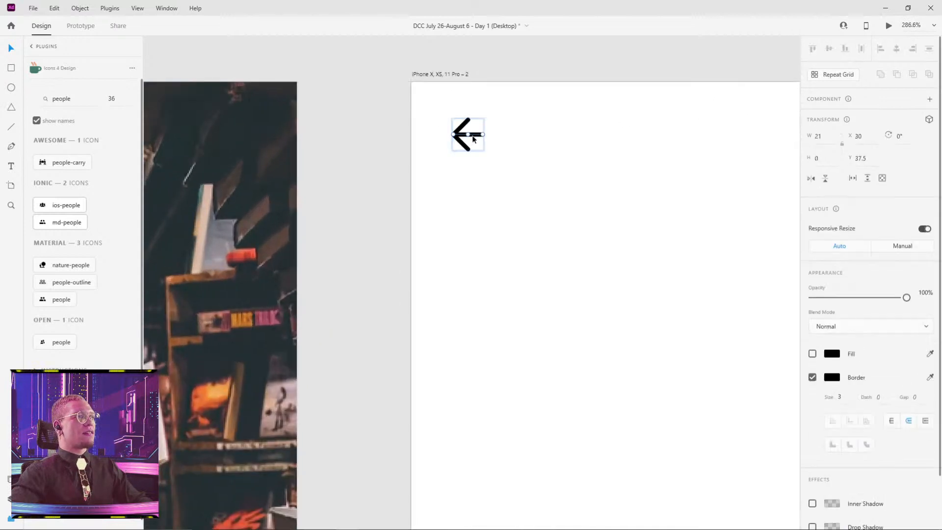
{"action": "left_click_drag", "start_coordinate": [482, 135], "coordinate": [508, 134]}
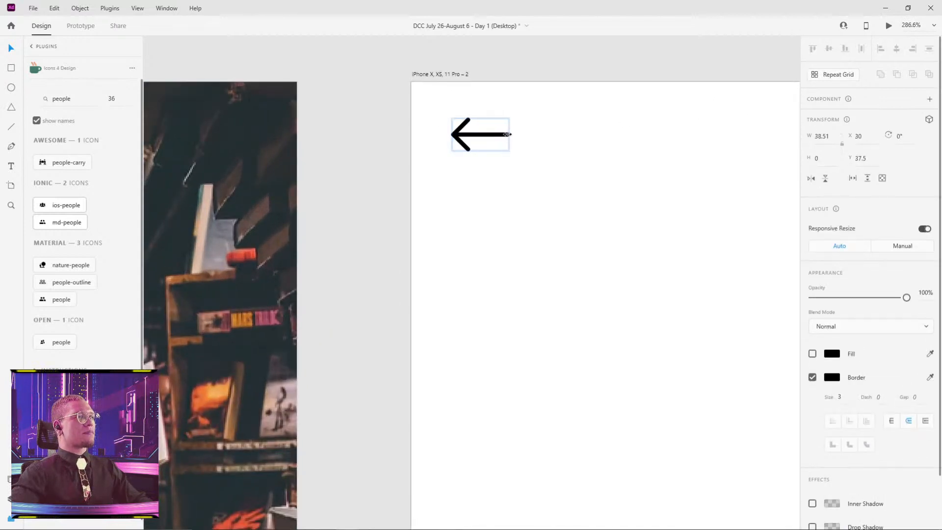
{"action": "left_click", "coordinate": [596, 151]}
Copy the middle Outcrowd reference mockup and paste it onto the artboard iPhone X, XS, 11 Pro – 2.
{"action": "scroll", "coordinate": [658, 204], "scroll_direction": "down", "scroll_amount": 8}
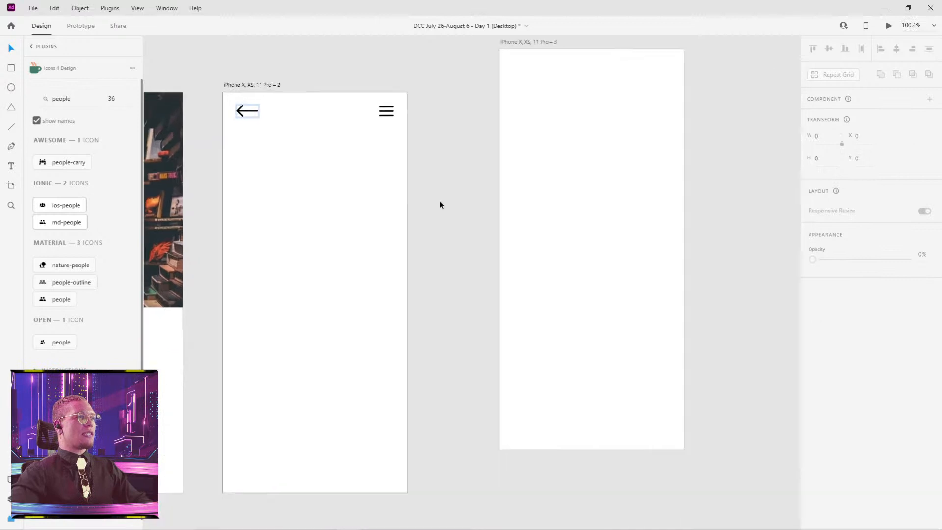
{"action": "scroll", "coordinate": [501, 203], "scroll_direction": "down", "scroll_amount": 4}
{"action": "left_click_drag", "start_coordinate": [599, 216], "coordinate": [558, 216]}
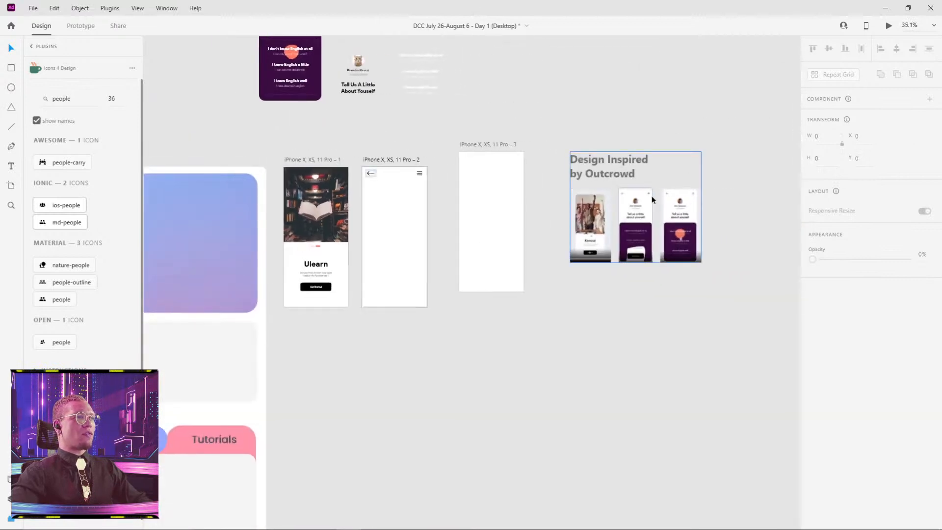
{"action": "scroll", "coordinate": [652, 197], "scroll_direction": "up", "scroll_amount": 3}
{"action": "double_click", "coordinate": [623, 226]}
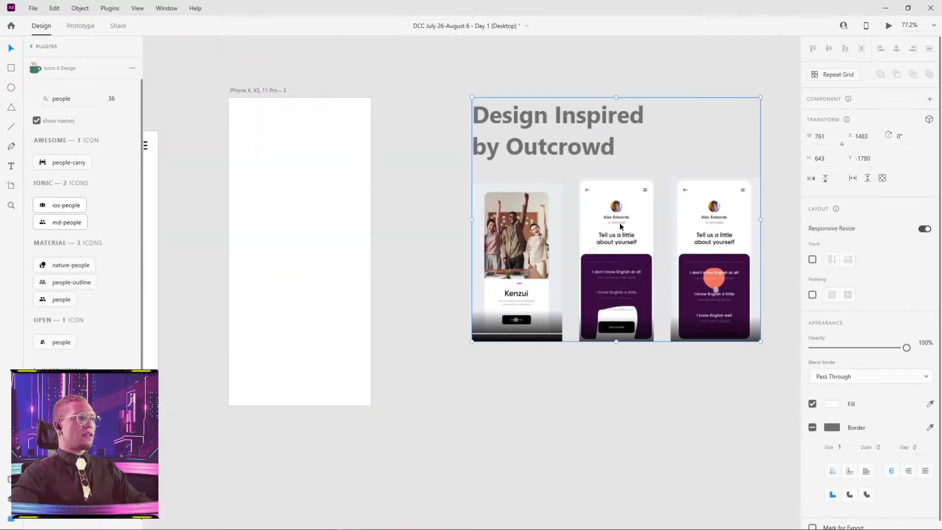
{"action": "left_click", "coordinate": [583, 361]}
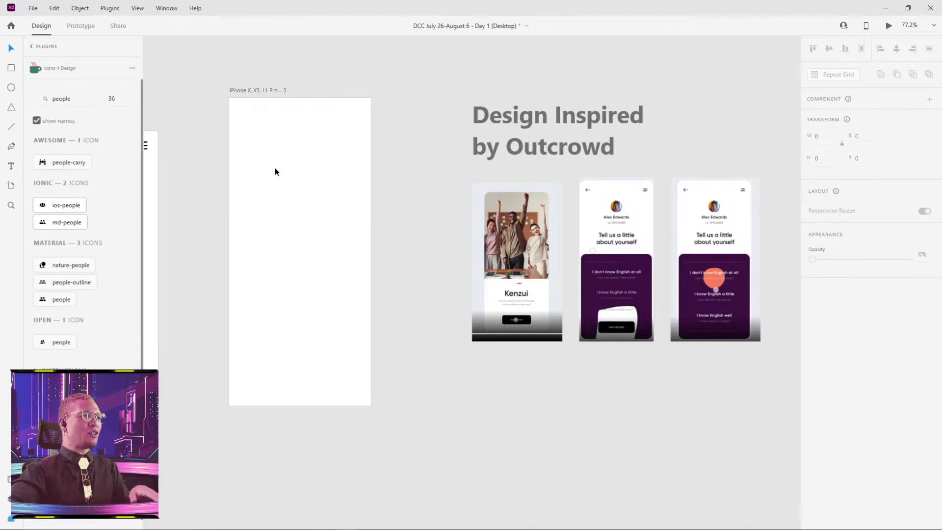
{"action": "left_click_drag", "start_coordinate": [261, 152], "coordinate": [484, 163]}
{"action": "left_click", "coordinate": [273, 135]}
{"action": "key", "text": "ctrl+v"}
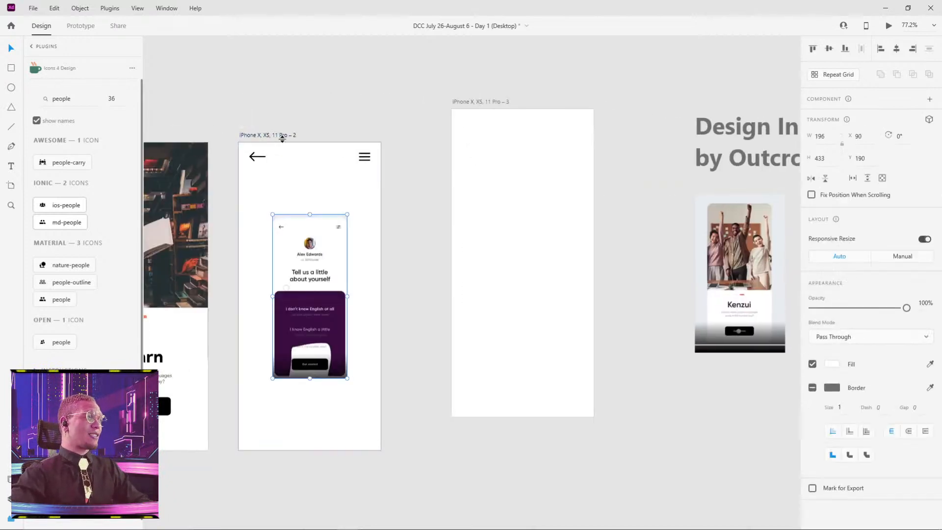
Scale the pasted mockup to 392 × 865 so it covers the artboard, and lower its opacity to 33%.
{"action": "left_click_drag", "start_coordinate": [348, 214], "coordinate": [392, 133]}
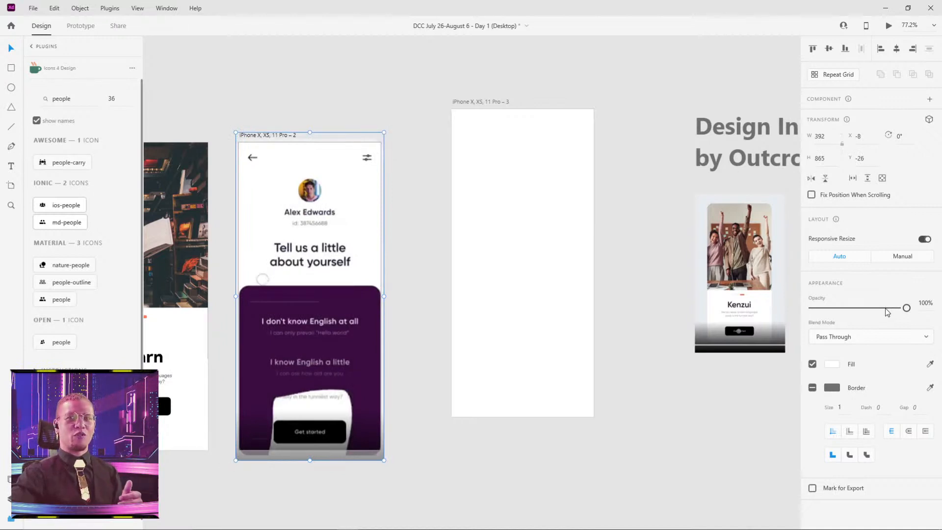
{"action": "left_click_drag", "start_coordinate": [887, 309], "coordinate": [845, 308]}
{"action": "left_click", "coordinate": [664, 221]}
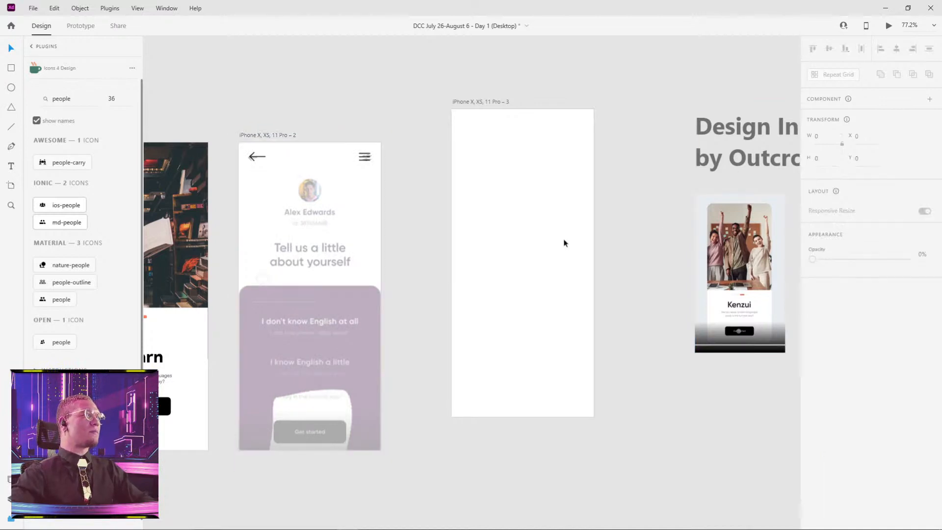
Send the translucent mockup behind the icons and move the back arrow to X 27, Y 29 to match the mockup's arrow.
{"action": "scroll", "coordinate": [255, 203], "scroll_direction": "up", "scroll_amount": 2, "text": "ctrl"}
{"action": "scroll", "coordinate": [255, 203], "scroll_direction": "up", "scroll_amount": 5, "text": "ctrl"}
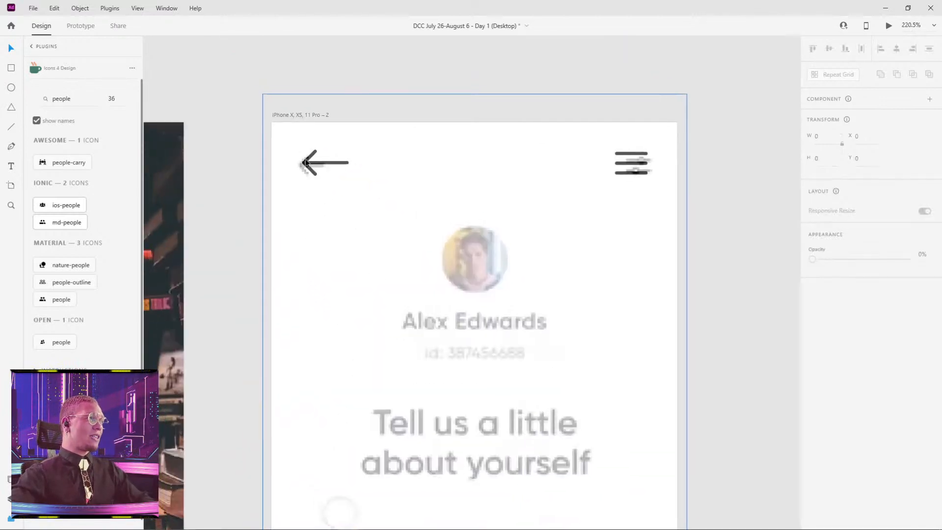
{"action": "left_click", "coordinate": [307, 100]}
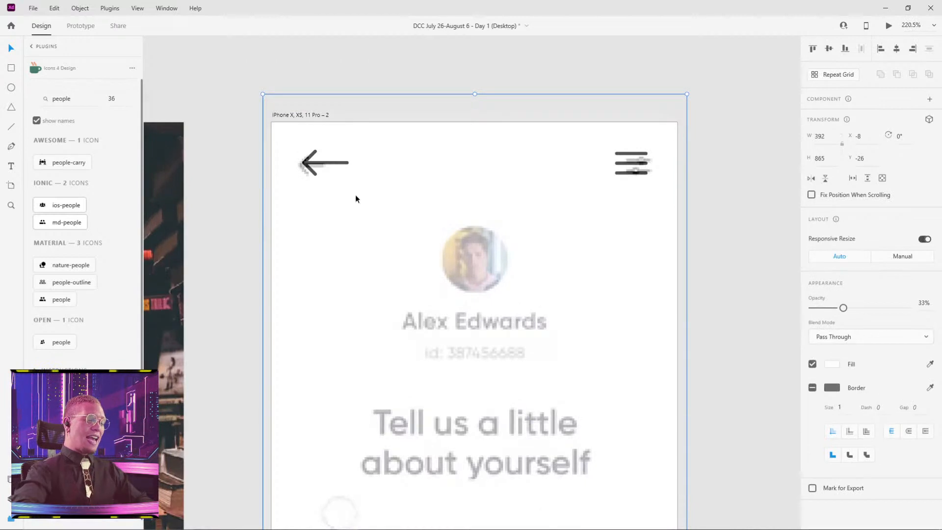
{"action": "key", "text": "ctrl+shift+["}
{"action": "left_click_drag", "start_coordinate": [308, 161], "coordinate": [306, 169]}
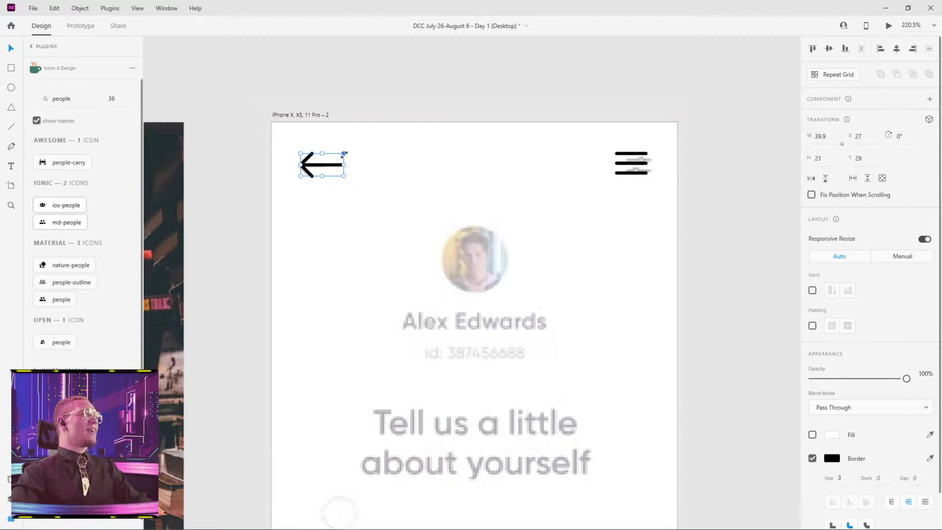
Shrink the back arrow to fit the mockup's arrow, and resize the menu icon to 27 × 18 at X 326, Y 31.
{"action": "left_click_drag", "start_coordinate": [344, 153], "coordinate": [309, 169]}
{"action": "left_click_drag", "start_coordinate": [303, 166], "coordinate": [303, 166]}
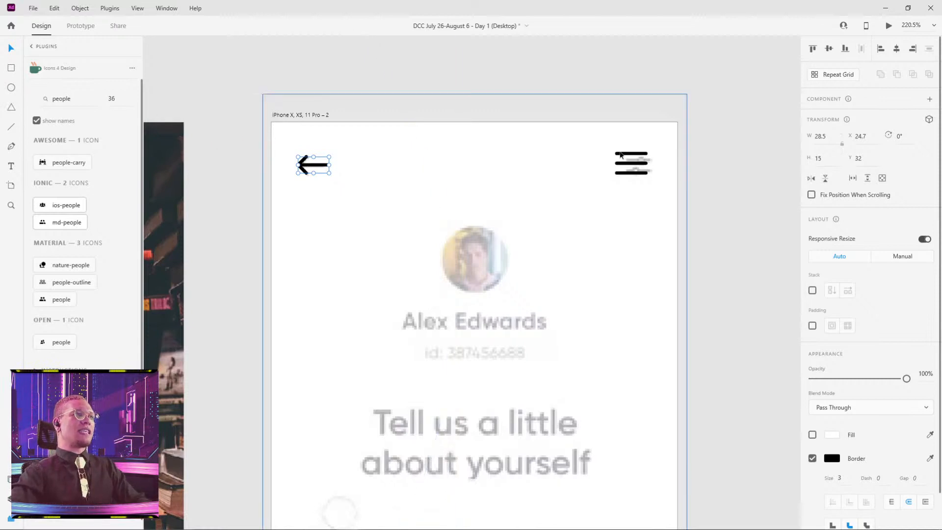
{"action": "left_click_drag", "start_coordinate": [626, 157], "coordinate": [645, 168]}
{"action": "scroll", "coordinate": [702, 258], "scroll_direction": "down", "scroll_amount": 2}
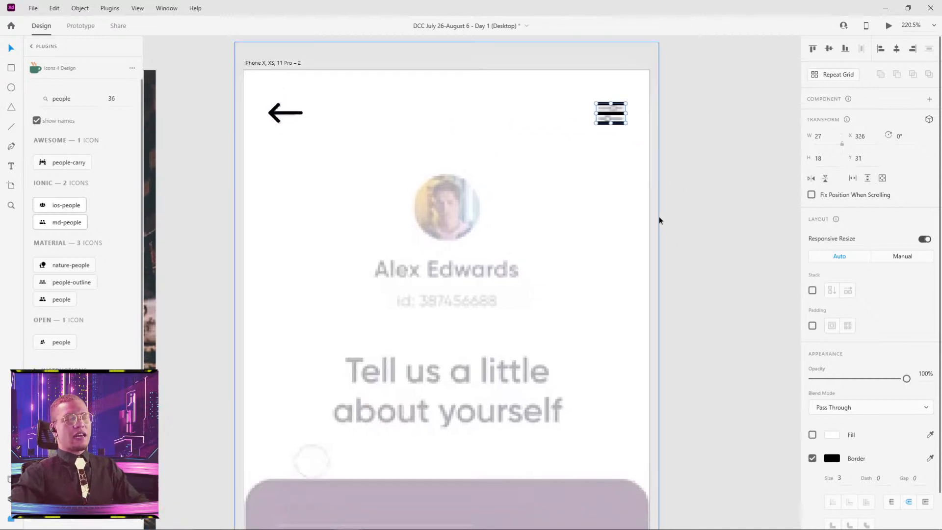
Draw a 66 × 66 circle at X 155, Y 94 over the mockup's profile photo.
{"action": "key", "text": "e"}
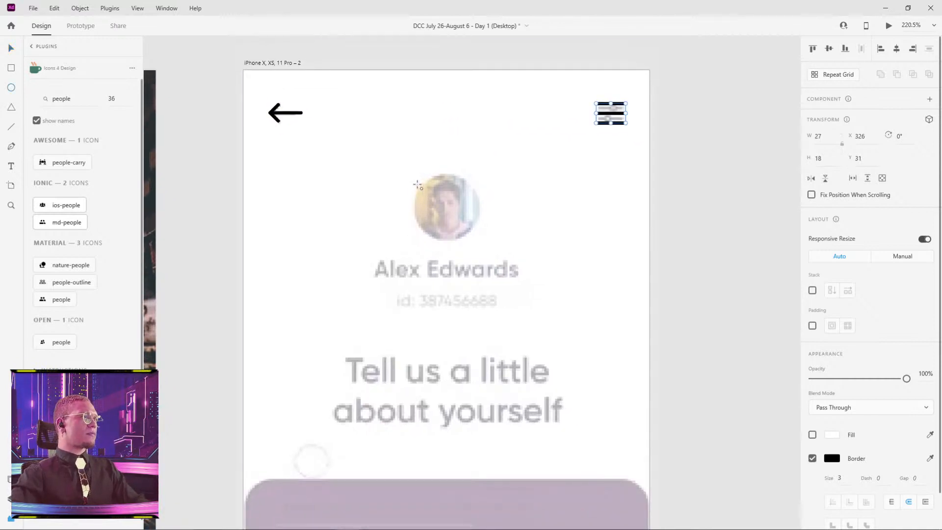
{"action": "mouse_move", "coordinate": [418, 181]}
{"action": "left_mouse_down"}
{"action": "mouse_move", "coordinate": [500, 251]}
{"action": "mouse_move", "coordinate": [468, 222]}
{"action": "left_mouse_up"}
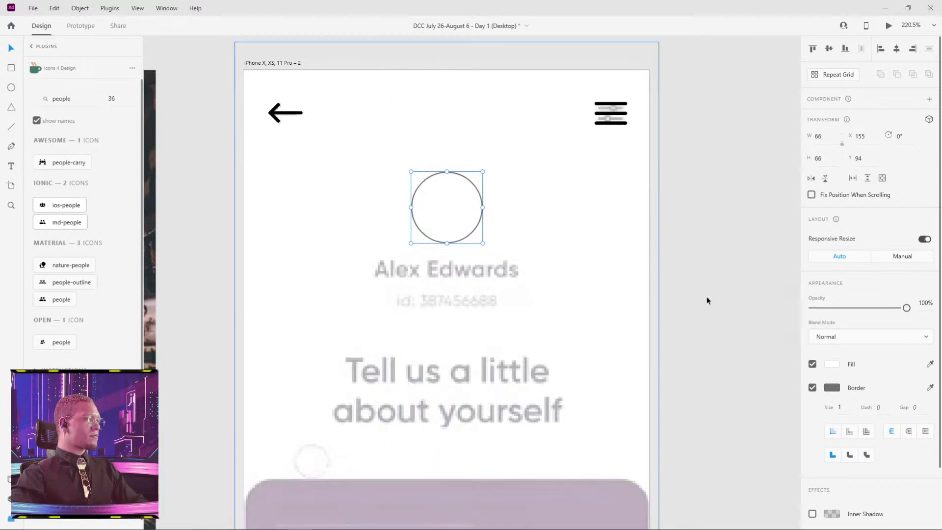
{"action": "left_click_drag", "start_coordinate": [456, 201], "coordinate": [610, 193]}
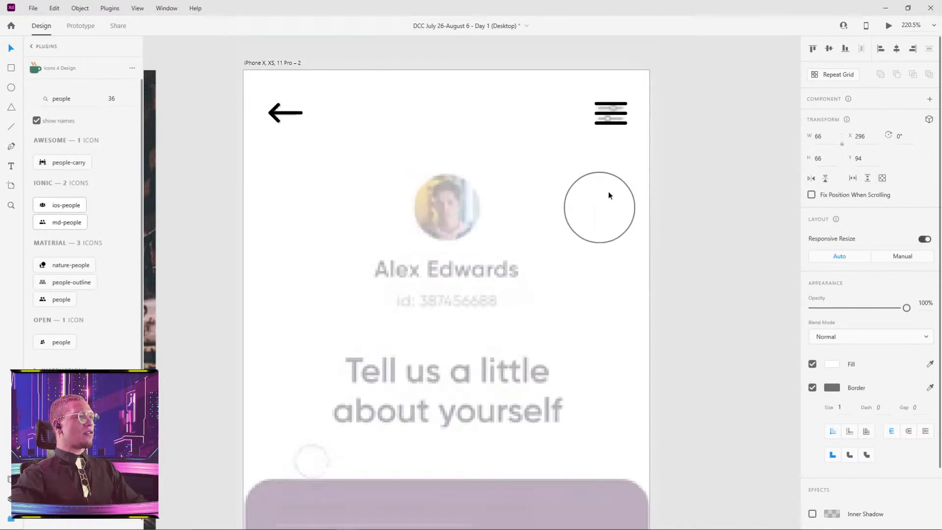
{"action": "key", "text": "ctrl+z"}
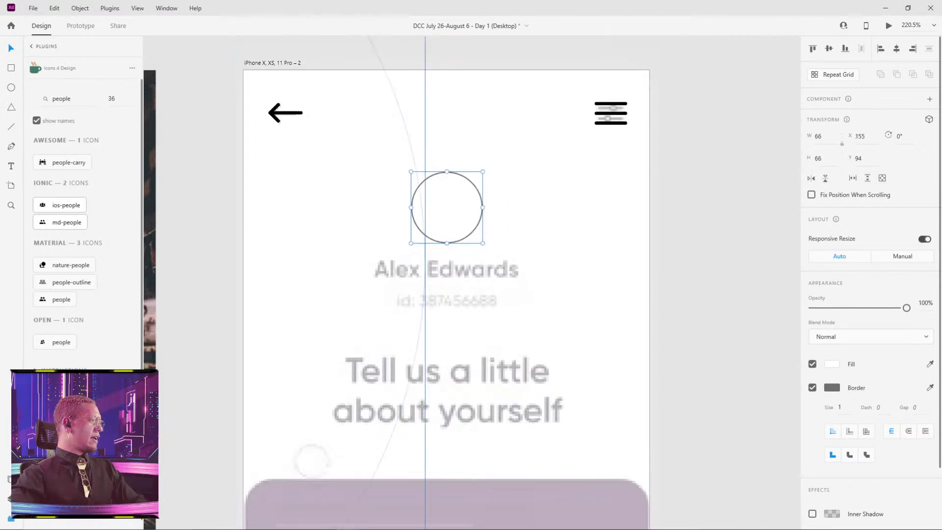
Fill the circle with a random small-quality photo using the User Profile plugin.
{"action": "left_click", "coordinate": [13, 520]}
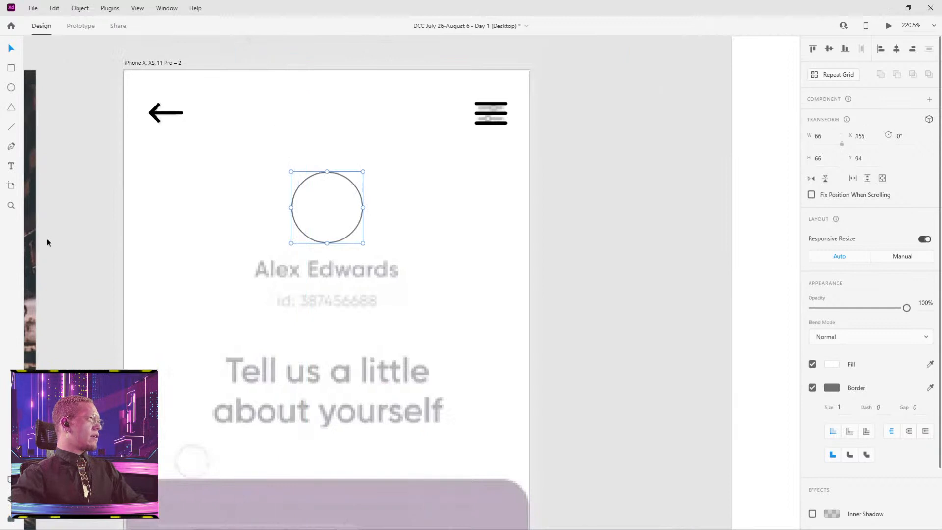
{"action": "left_click", "coordinate": [8, 520]}
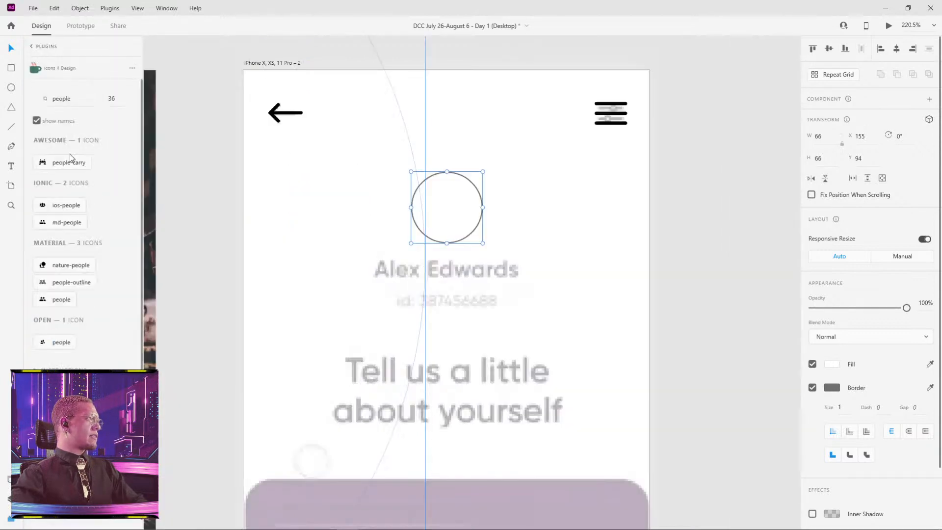
{"action": "left_click", "coordinate": [32, 47]}
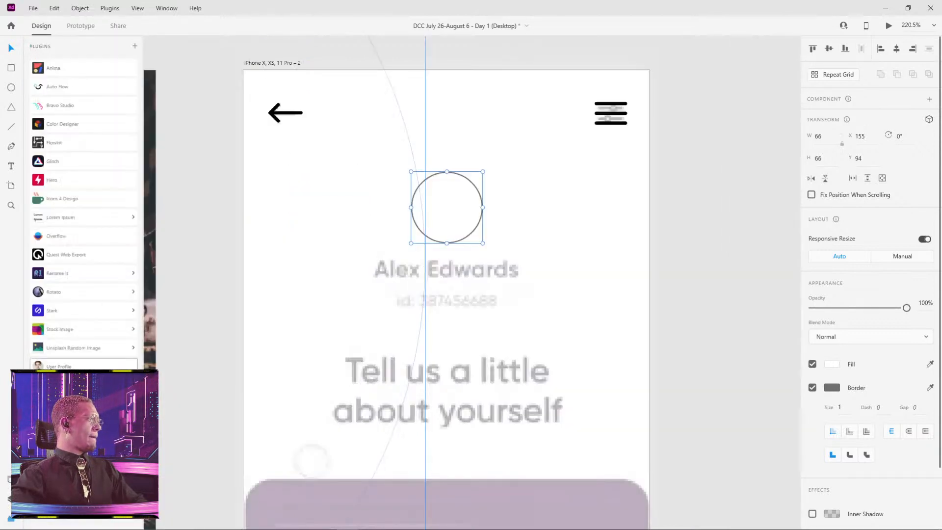
{"action": "left_click", "coordinate": [99, 365]}
{"action": "left_click", "coordinate": [62, 142]}
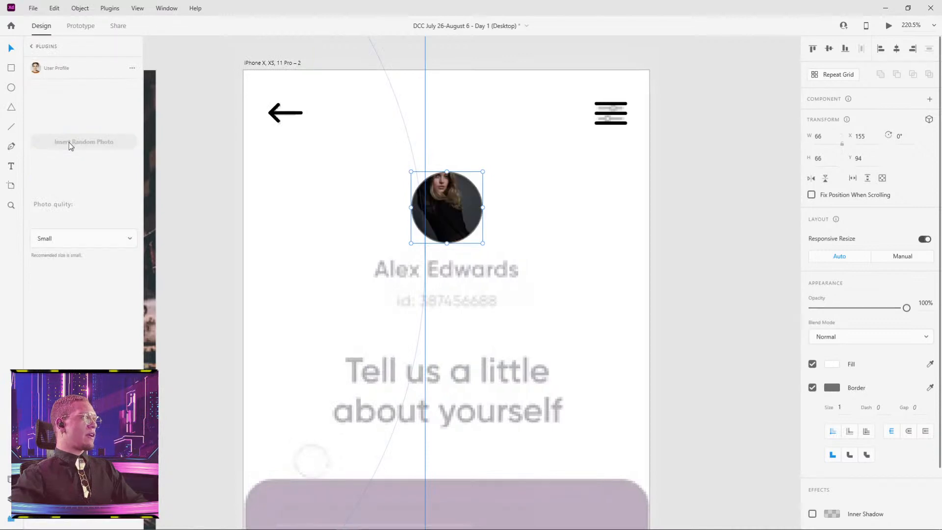
Remove the border from the profile photo circle.
{"action": "left_click", "coordinate": [548, 196]}
{"action": "scroll", "coordinate": [557, 260], "scroll_direction": "down", "scroll_amount": 5}
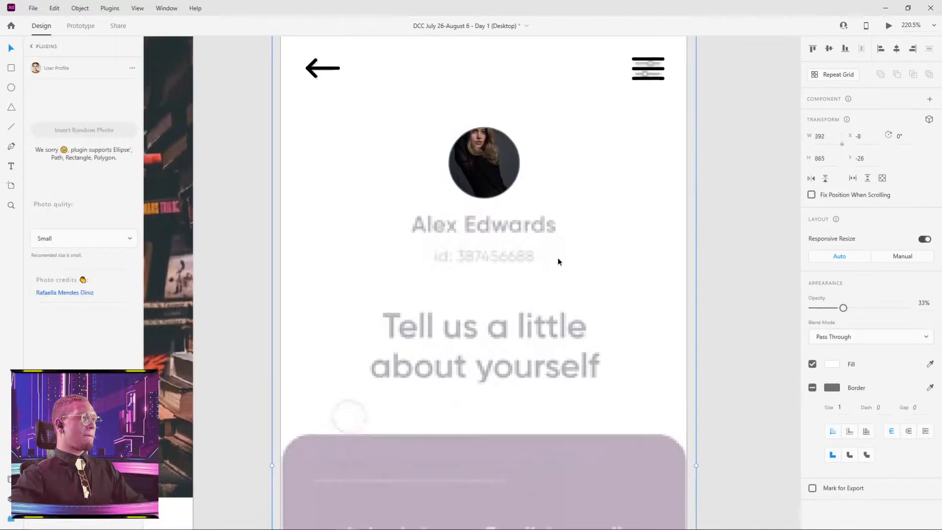
{"action": "left_click", "coordinate": [554, 216]}
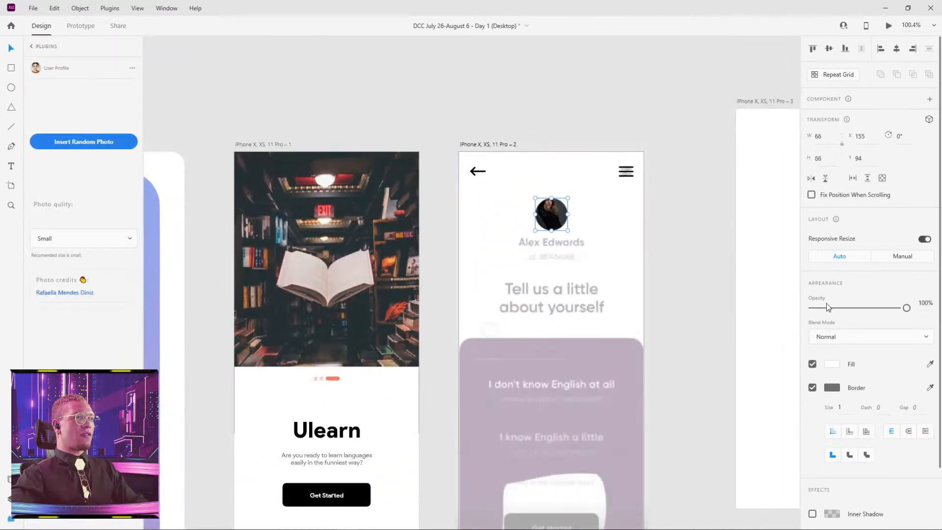
{"action": "left_click", "coordinate": [812, 388]}
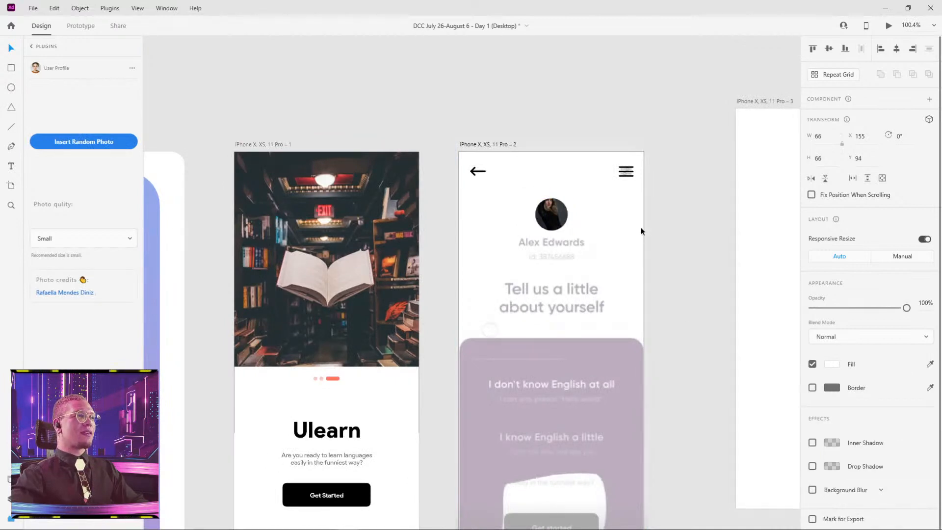
Replace the circle's picture with a different random profile photo from the User Profile plugin.
{"action": "scroll", "coordinate": [641, 231], "scroll_direction": "up", "scroll_amount": 5}
{"action": "left_click", "coordinate": [102, 142]}
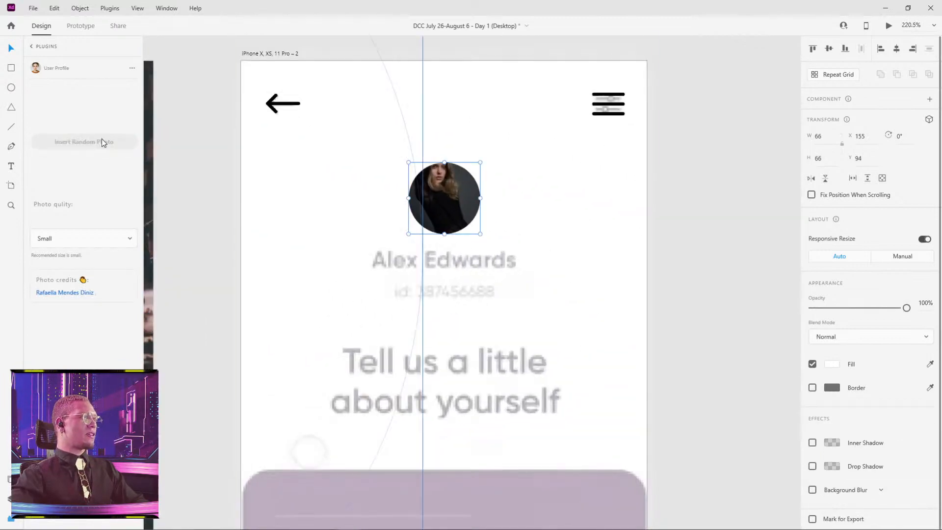
{"action": "left_click", "coordinate": [95, 141]}
{"action": "left_click", "coordinate": [93, 141]}
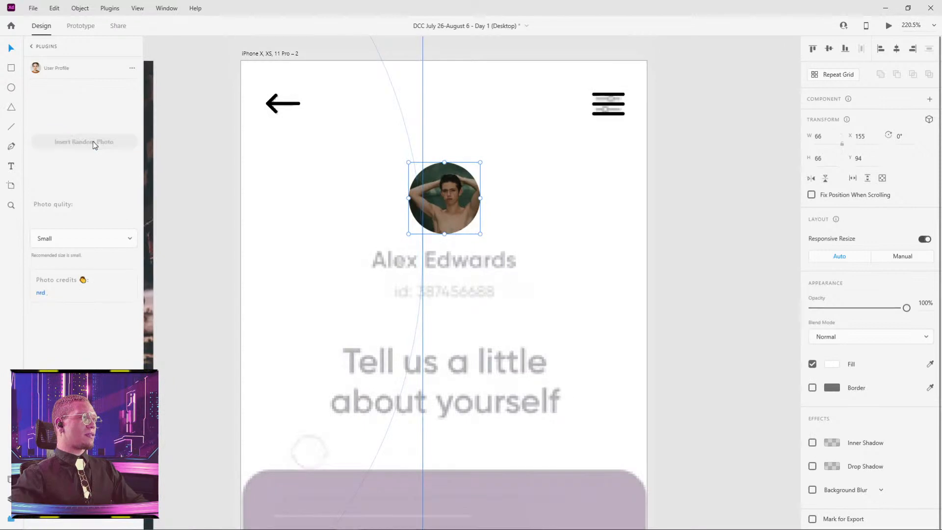
{"action": "left_click", "coordinate": [659, 270]}
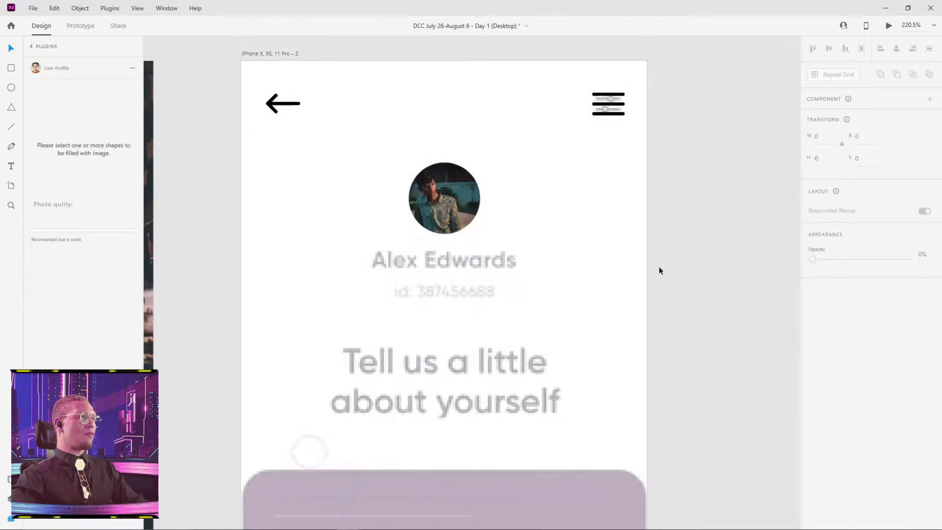
{"action": "left_click_drag", "start_coordinate": [620, 316], "coordinate": [648, 261]}
{"action": "key", "text": "t"}
{"action": "left_click", "coordinate": [401, 208]}
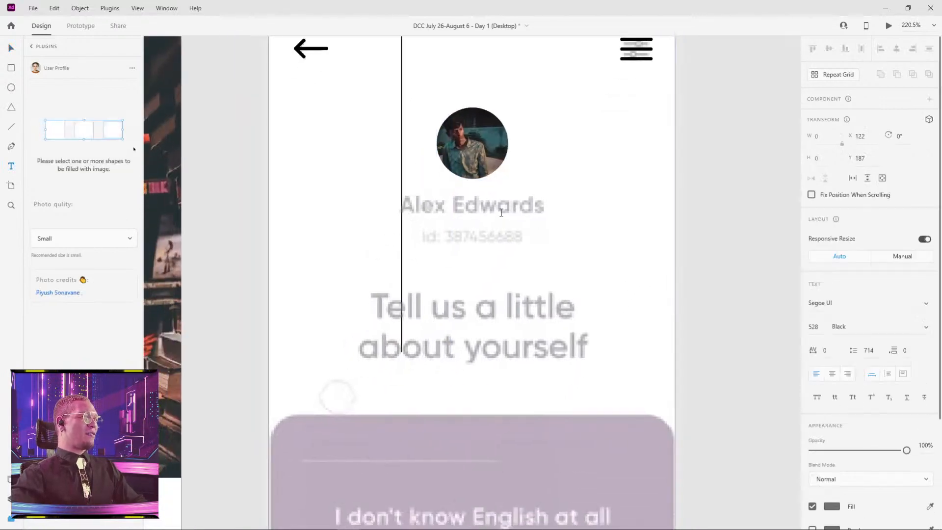
{"action": "left_click", "coordinate": [731, 196]}
Cut the profile name and ID text out of the cat profile group above the artboards.
{"action": "scroll", "coordinate": [730, 195], "scroll_direction": "down", "scroll_amount": 4}
{"action": "left_click_drag", "start_coordinate": [634, 199], "coordinate": [670, 456]}
{"action": "double_click", "coordinate": [443, 168]}
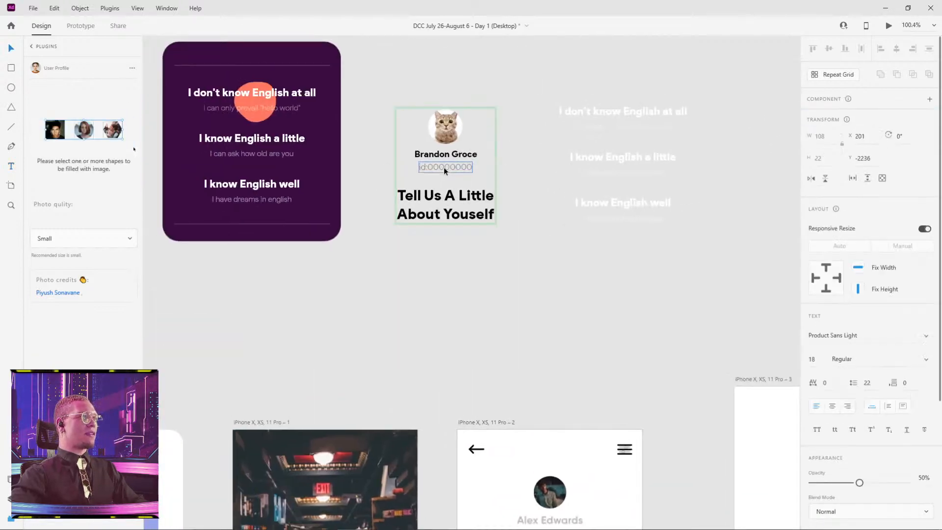
{"action": "left_click", "coordinate": [448, 155], "text": "shift"}
{"action": "key", "text": "Delete"}
{"action": "left_click", "coordinate": [576, 371]}
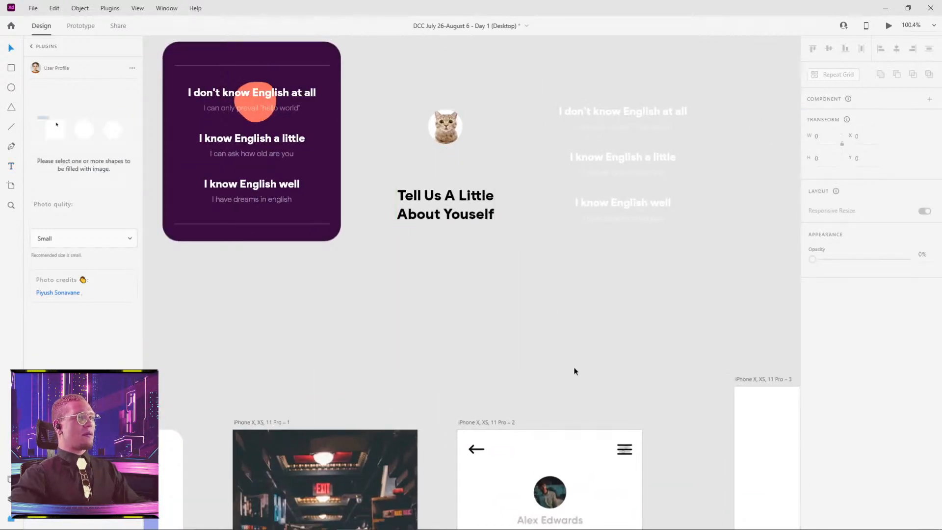
Move the purple English-level component on the pasteboard left to X -451, Y -2518.
{"action": "left_click_drag", "start_coordinate": [577, 397], "coordinate": [519, 216]}
{"action": "left_click_drag", "start_coordinate": [188, 48], "coordinate": [454, 316]}
{"action": "left_click_drag", "start_coordinate": [430, 254], "coordinate": [368, 237]}
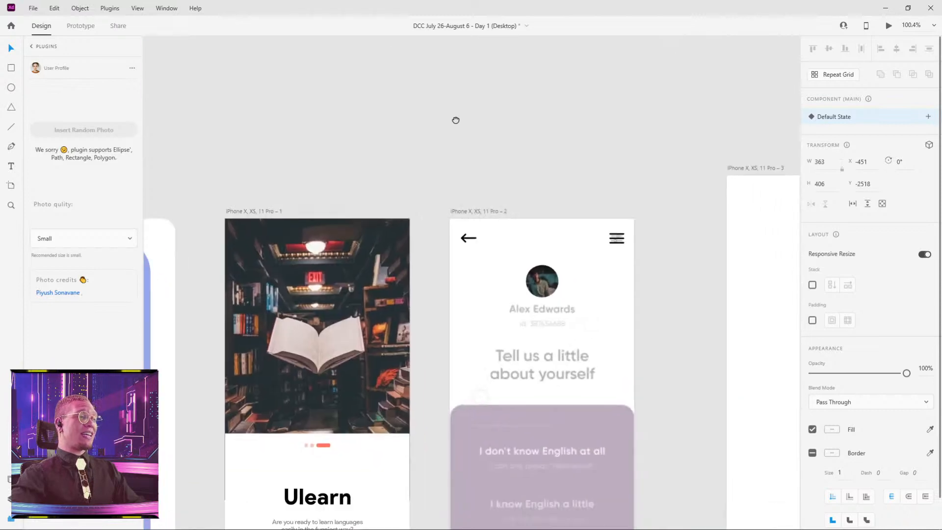
Paste the name and ID text onto iPhone X, XS, 11 Pro – 2 and position it below the photo at X 124, Y 174.
{"action": "scroll", "coordinate": [530, 295], "scroll_direction": "down", "scroll_amount": 1}
{"action": "left_click", "coordinate": [544, 346]}
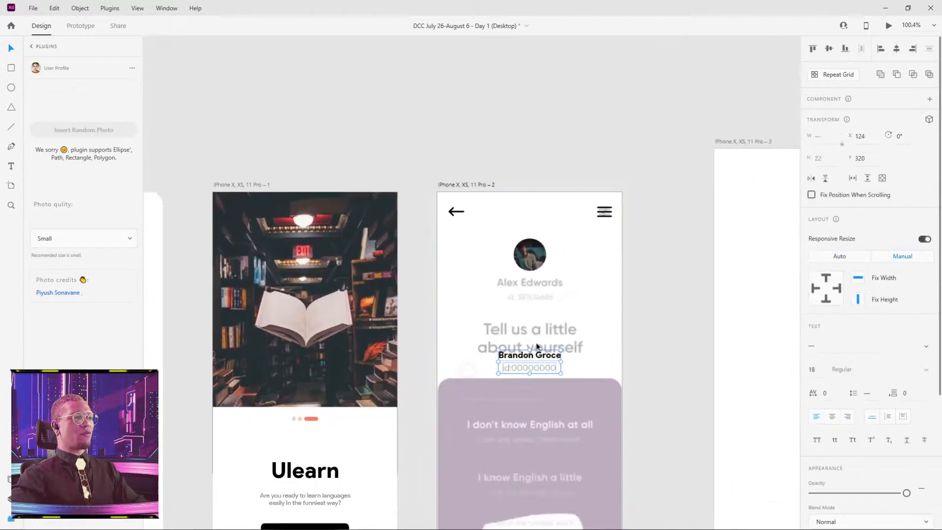
{"action": "left_click_drag", "start_coordinate": [539, 357], "coordinate": [530, 285]}
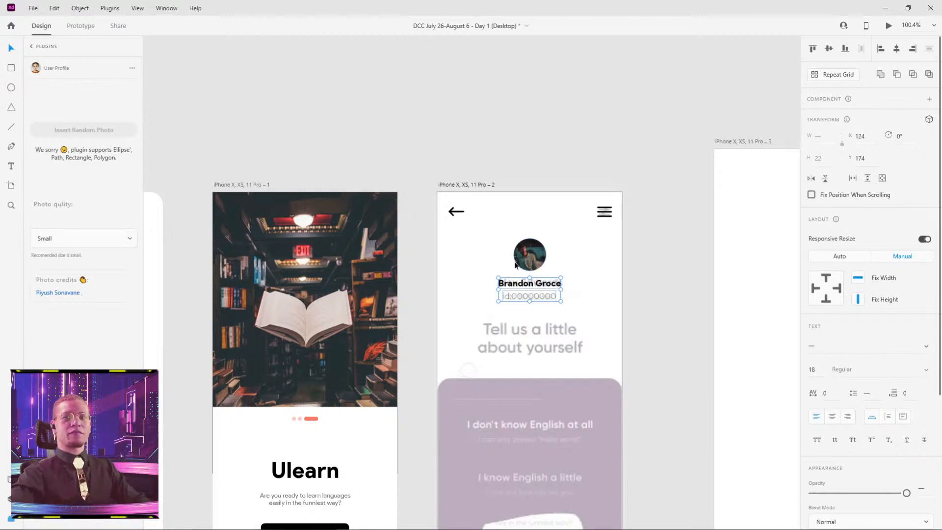
{"action": "left_click", "coordinate": [654, 313]}
Copy the heading "Tell Us A Little About Youself" from the cat profile group and paste it onto iPhone X, XS, 11 Pro – 2.
{"action": "left_click_drag", "start_coordinate": [636, 324], "coordinate": [612, 236]}
{"action": "scroll", "coordinate": [473, 204], "scroll_direction": "up", "scroll_amount": 3}
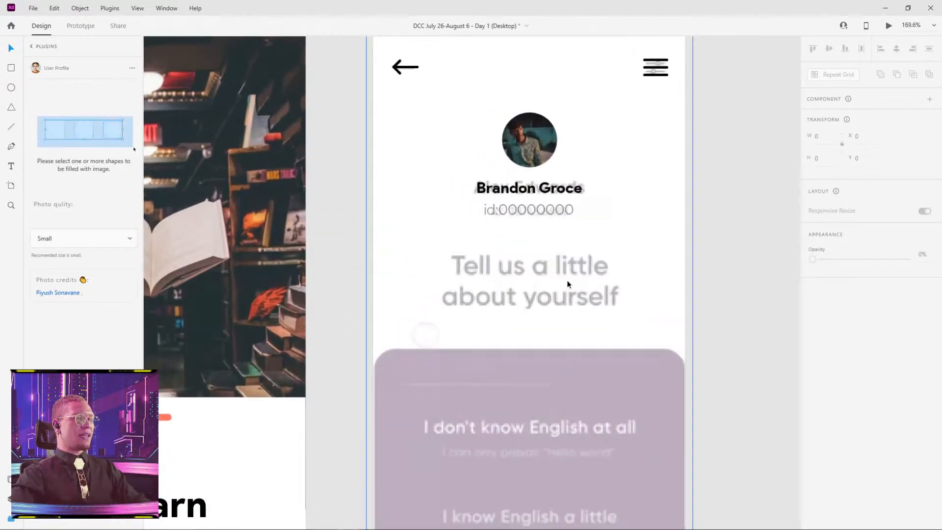
{"action": "scroll", "coordinate": [614, 209], "scroll_direction": "down", "scroll_amount": 3}
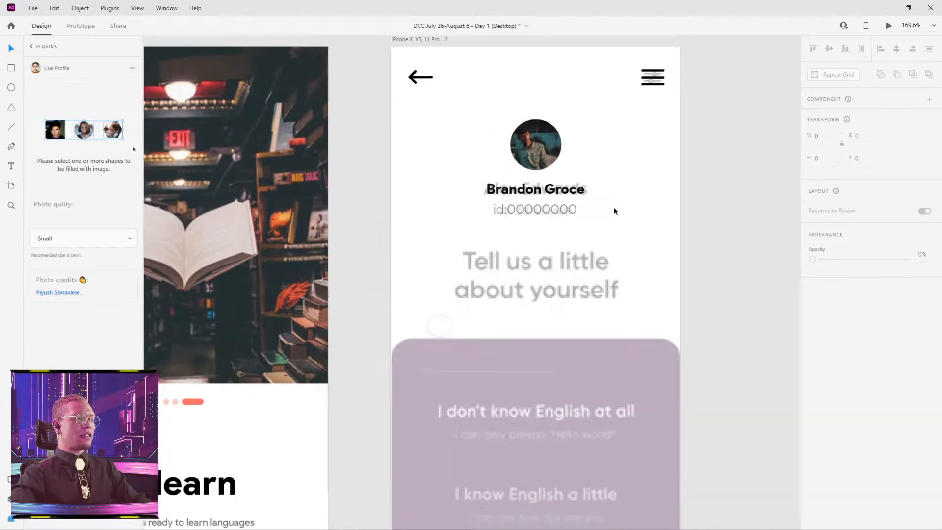
{"action": "scroll", "coordinate": [677, 162], "scroll_direction": "up", "scroll_amount": 7}
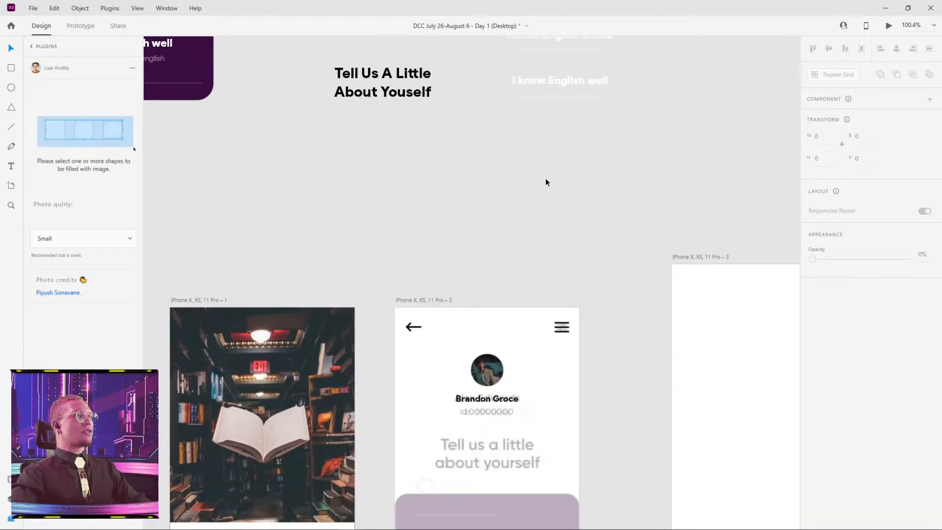
{"action": "left_click", "coordinate": [458, 217]}
{"action": "double_click", "coordinate": [466, 215]}
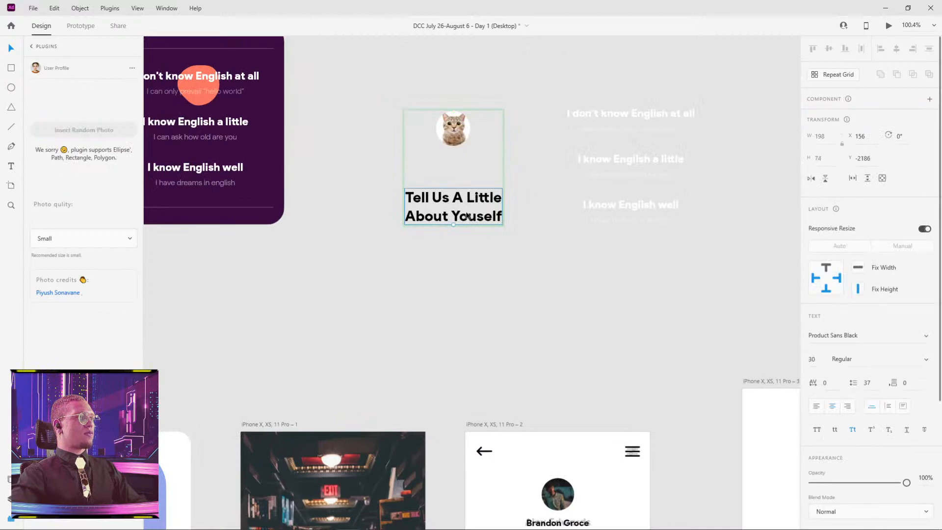
{"action": "left_click", "coordinate": [570, 320]}
{"action": "scroll", "coordinate": [569, 321], "scroll_direction": "down", "scroll_amount": 4}
{"action": "type", "text": "Tell Us A Little About Youself"}
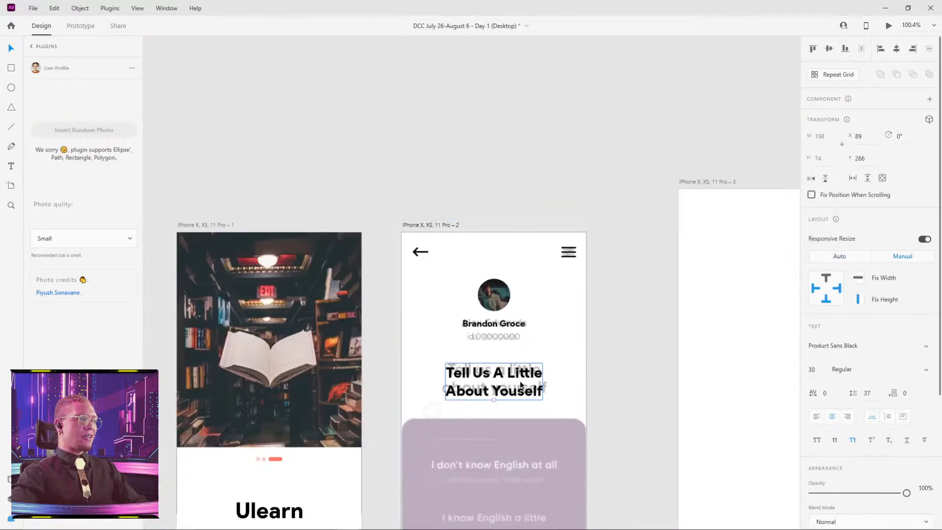
Move the pasted heading to X 89, Y 260 so it lines up with the mockup's heading.
{"action": "scroll", "coordinate": [541, 391], "scroll_direction": "up", "scroll_amount": 2}
{"action": "scroll", "coordinate": [491, 207], "scroll_direction": "up", "scroll_amount": 5}
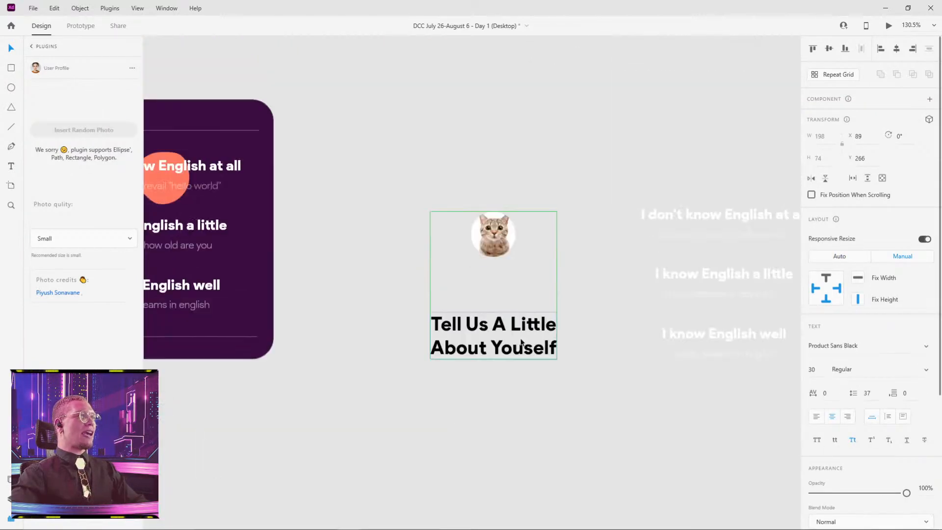
{"action": "scroll", "coordinate": [517, 222], "scroll_direction": "up", "scroll_amount": 2}
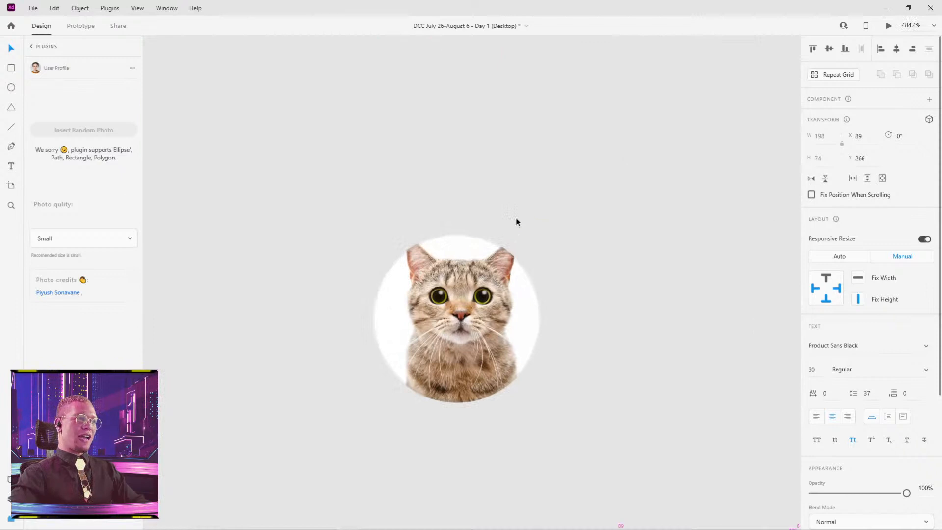
{"action": "key", "text": "ctrl+3"}
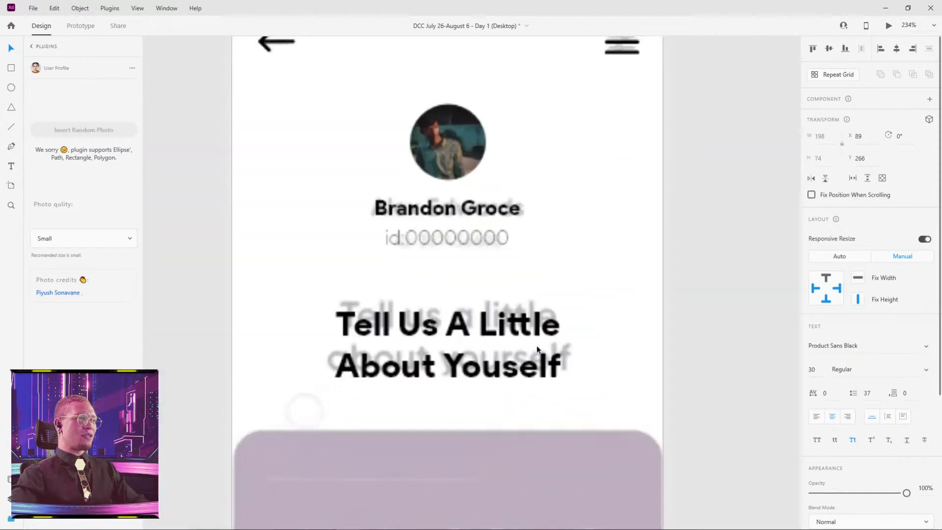
{"action": "left_click_drag", "start_coordinate": [475, 325], "coordinate": [466, 318]}
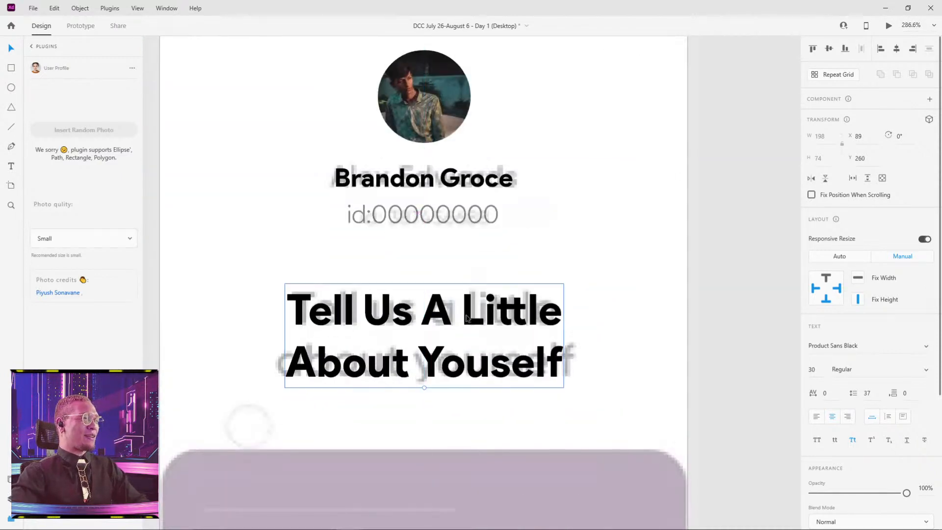
{"action": "left_click", "coordinate": [742, 180]}
Move the purple English-level component above the artboards to X -604, Y -2449.
{"action": "scroll", "coordinate": [729, 168], "scroll_direction": "down", "scroll_amount": 3}
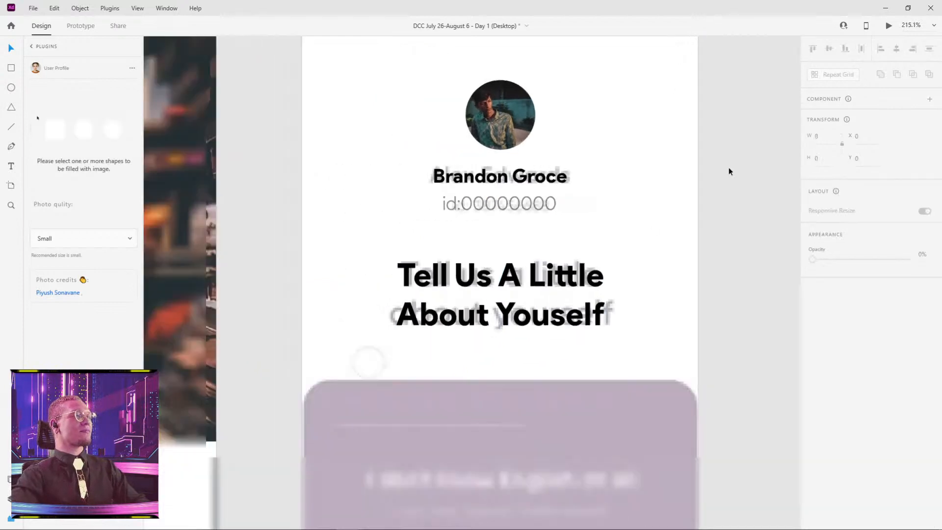
{"action": "left_click_drag", "start_coordinate": [717, 184], "coordinate": [605, 176]}
{"action": "left_click", "coordinate": [406, 144]}
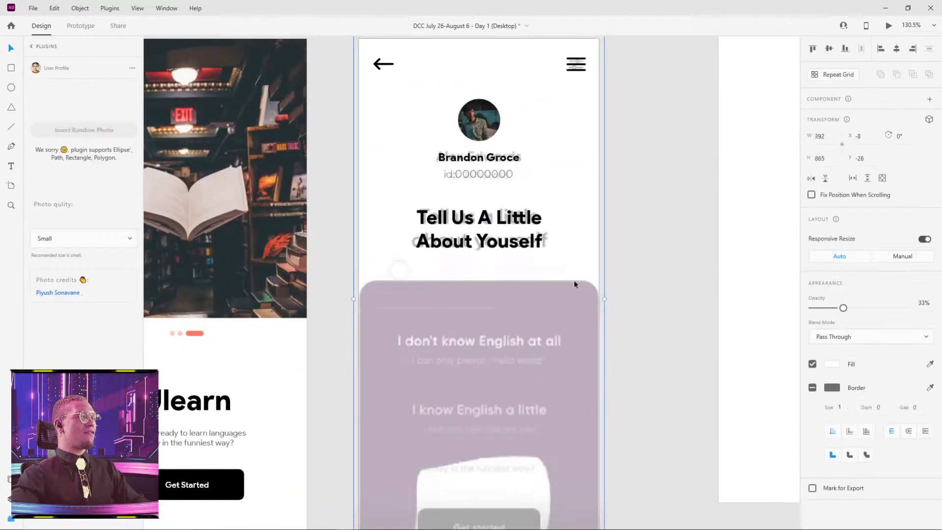
{"action": "scroll", "coordinate": [632, 281], "scroll_direction": "down", "scroll_amount": 3}
{"action": "left_click_drag", "start_coordinate": [638, 210], "coordinate": [591, 326]}
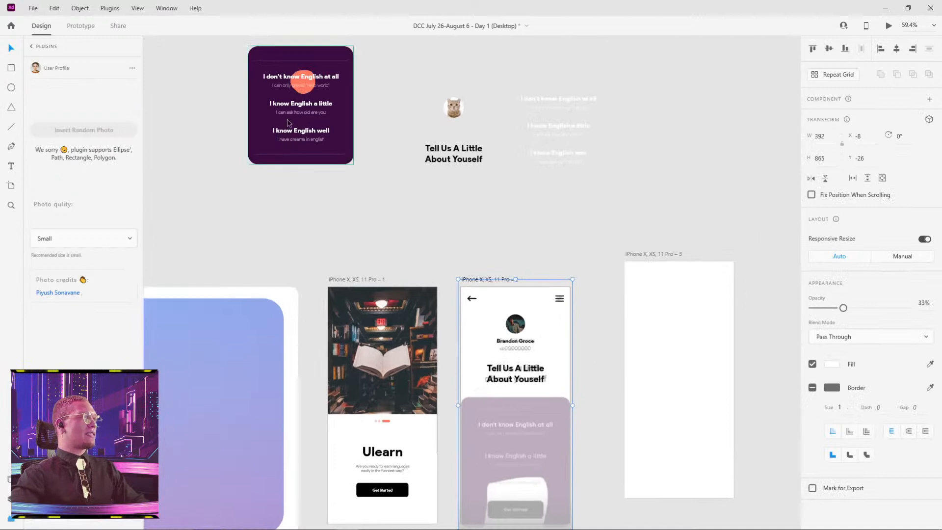
{"action": "left_click_drag", "start_coordinate": [287, 119], "coordinate": [232, 137]}
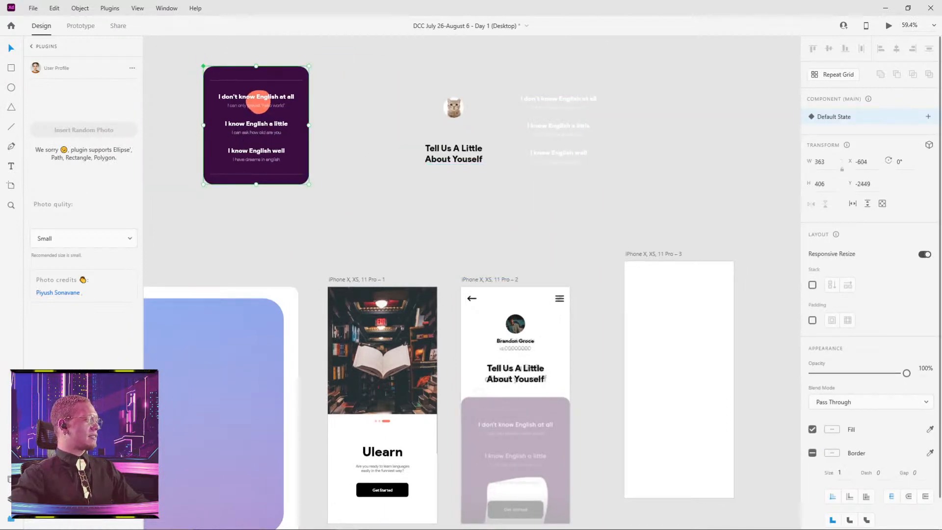
Show the layer list and examine the purple English-level component alongside the mockup on iPhone X, XS, 11 Pro – 2.
{"action": "left_click", "coordinate": [11, 499]}
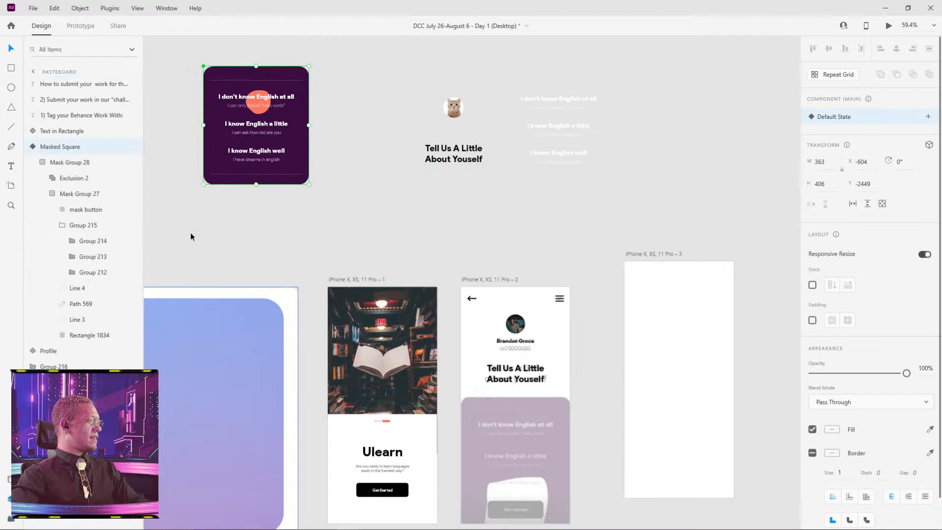
{"action": "left_click_drag", "start_coordinate": [268, 125], "coordinate": [404, 193]}
{"action": "scroll", "coordinate": [415, 181], "scroll_direction": "up", "scroll_amount": 3}
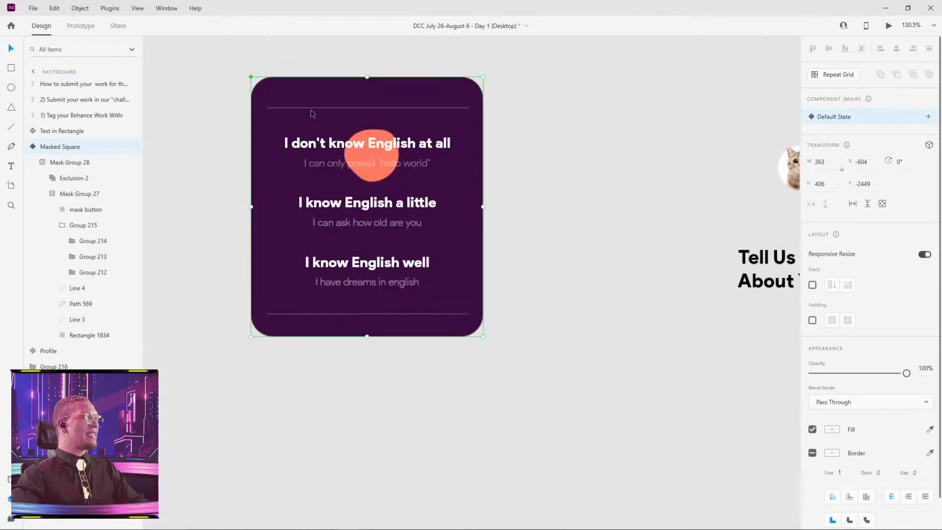
{"action": "left_click_drag", "start_coordinate": [616, 366], "coordinate": [479, 210]}
{"action": "scroll", "coordinate": [558, 223], "scroll_direction": "down", "scroll_amount": 4}
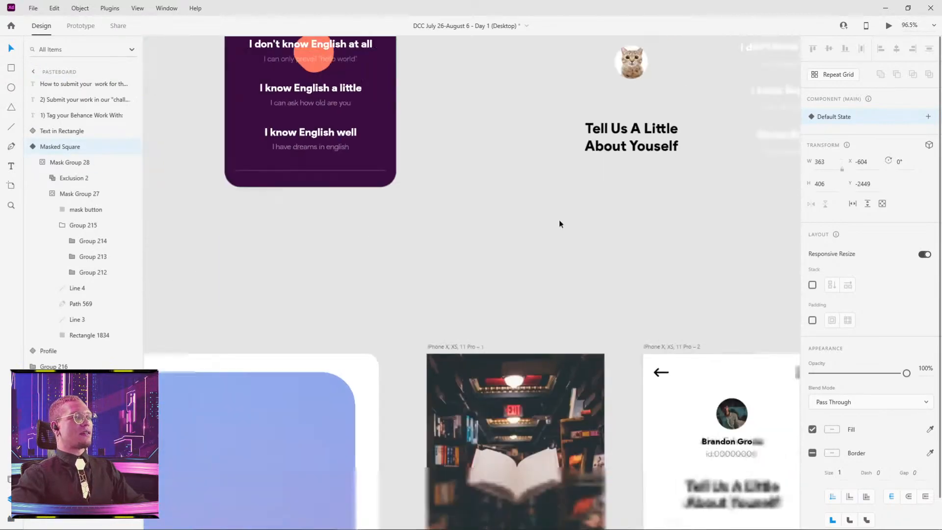
{"action": "left_click_drag", "start_coordinate": [614, 277], "coordinate": [447, 202]}
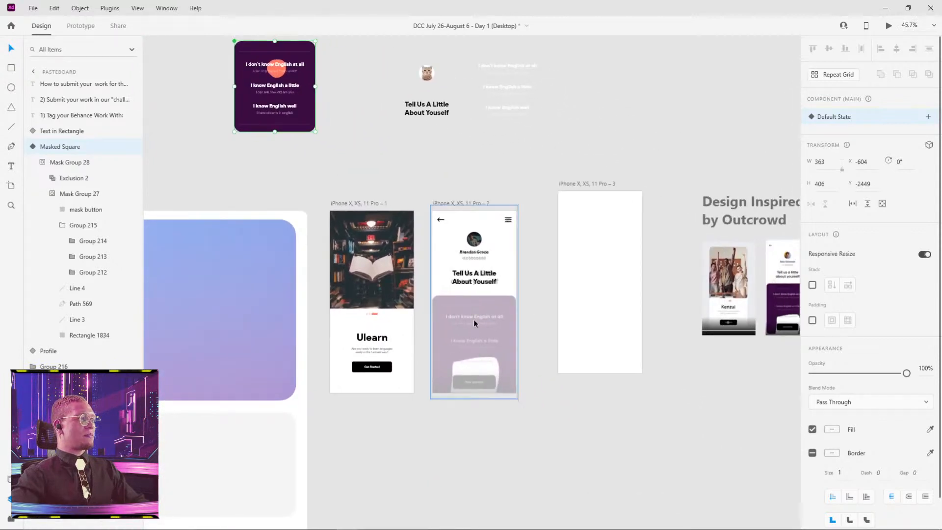
{"action": "scroll", "coordinate": [454, 318], "scroll_direction": "up", "scroll_amount": 2}
{"action": "left_click_drag", "start_coordinate": [369, 144], "coordinate": [434, 276]}
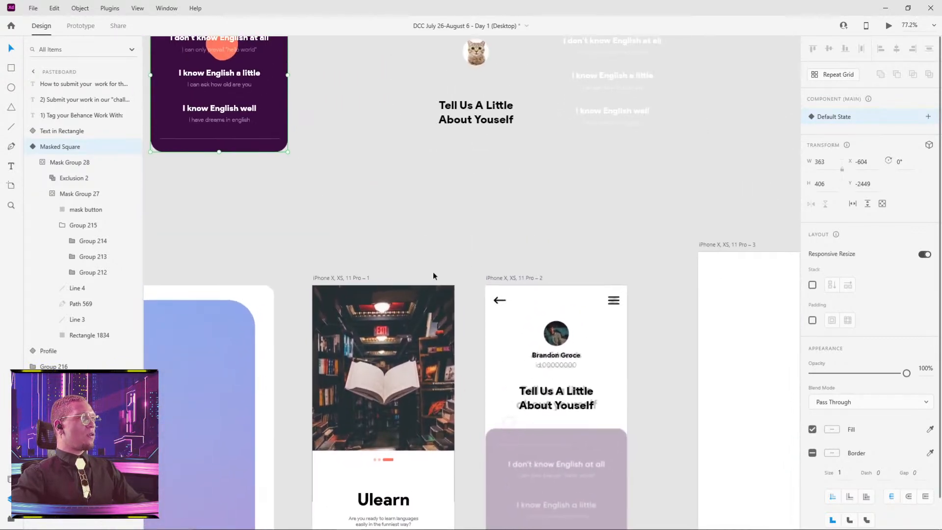
Draw a 375 by 435 rectangle at X 0, Y 377 over the mockup's purple panel on iPhone X, XS, 11 Pro – 2.
{"action": "left_click_drag", "start_coordinate": [409, 204], "coordinate": [342, 132]}
{"action": "key", "text": "r"}
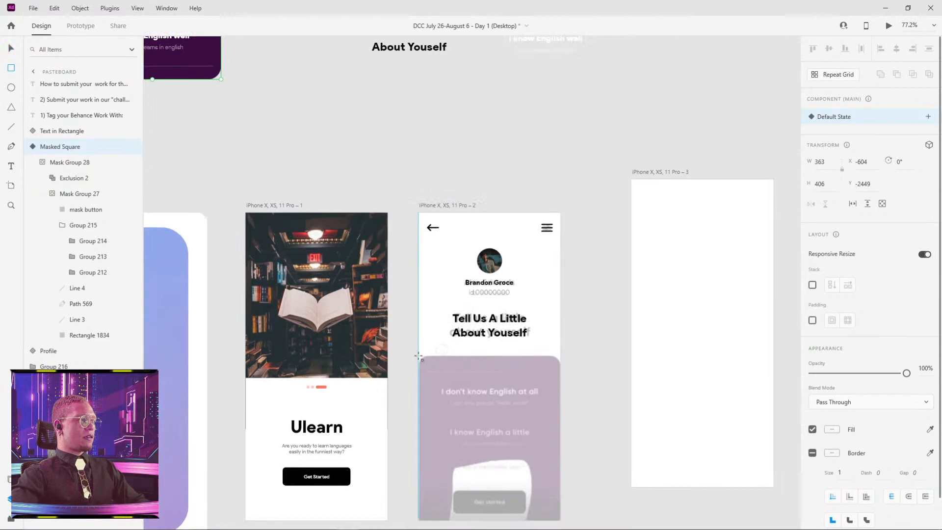
{"action": "mouse_move", "coordinate": [418, 355]}
{"action": "left_mouse_down"}
{"action": "mouse_move", "coordinate": [527, 465]}
{"action": "mouse_move", "coordinate": [561, 519]}
{"action": "left_mouse_up"}
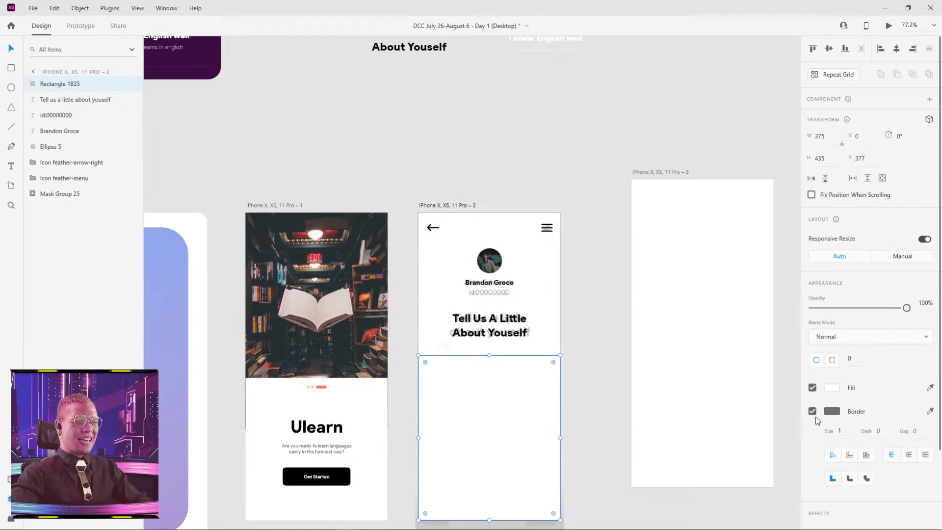
Fill the new rectangle with the dark purple sampled from the English-level component and remove its border.
{"action": "left_click", "coordinate": [930, 388]}
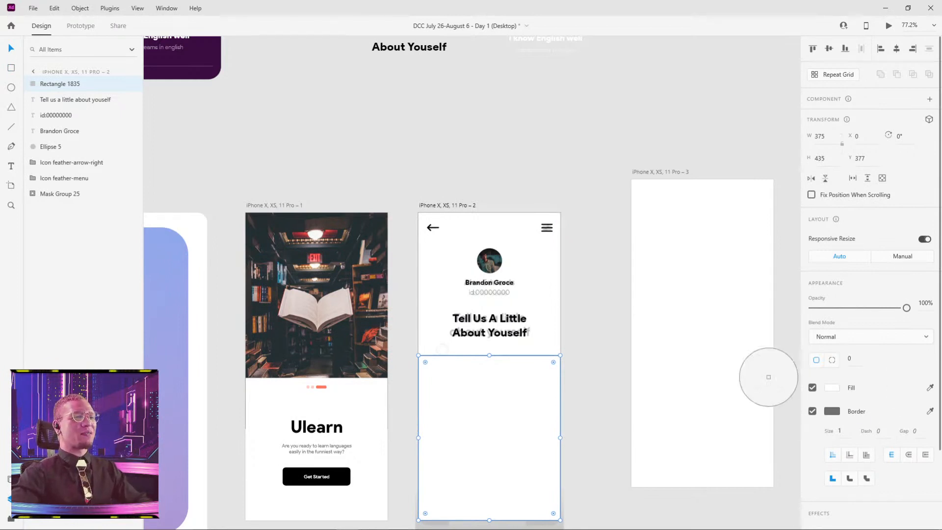
{"action": "left_click", "coordinate": [206, 68]}
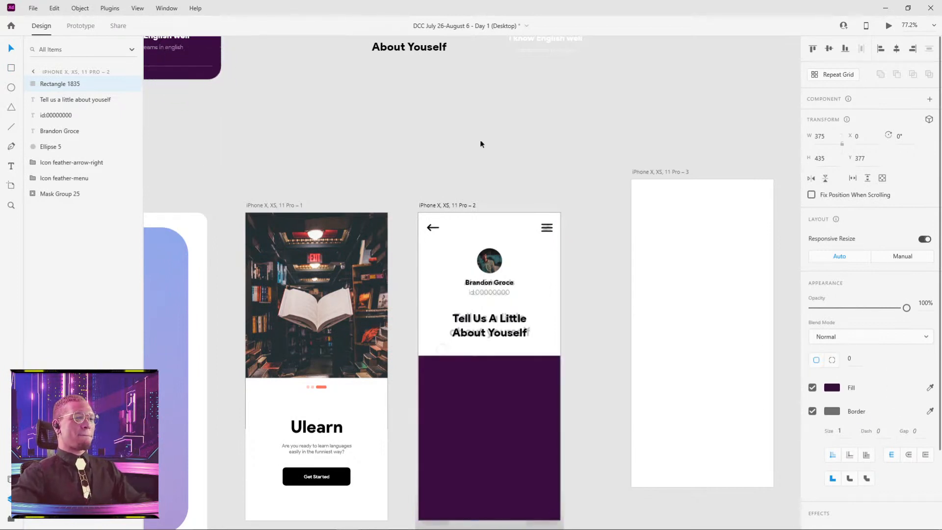
{"action": "left_click", "coordinate": [813, 411]}
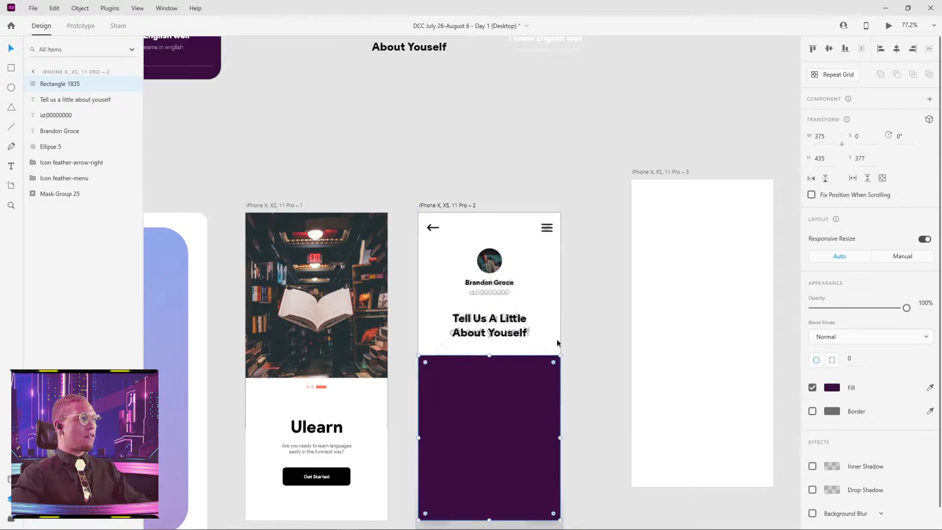
Set the purple rectangle's corner radius to 30 and lower its opacity to 51%.
{"action": "left_click", "coordinate": [855, 358]}
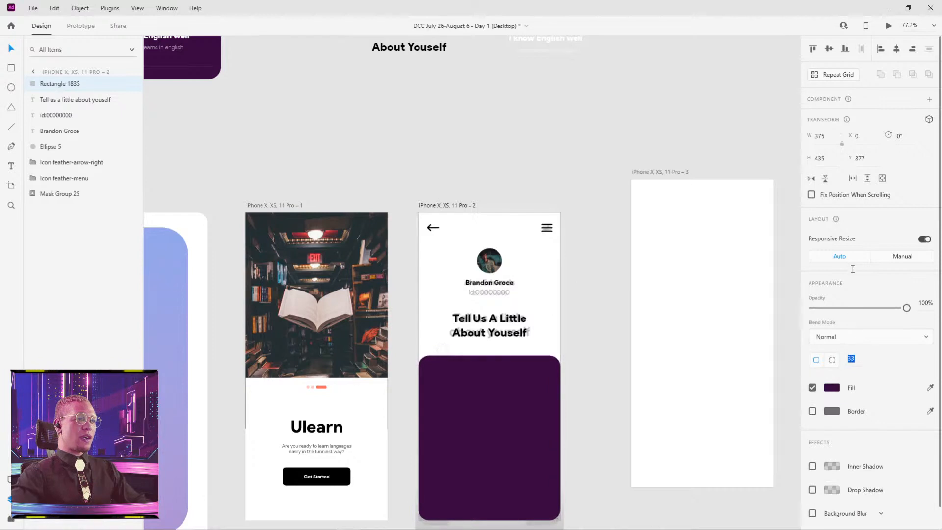
{"action": "key", "text": "Down"}
{"action": "key", "text": "Down"}
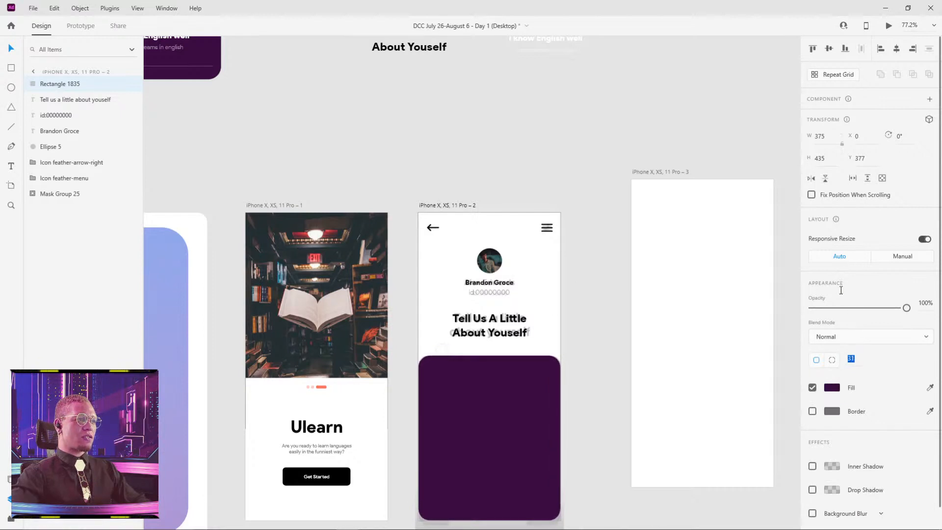
{"action": "left_click", "coordinate": [585, 251]}
{"action": "scroll", "coordinate": [566, 347], "scroll_direction": "up", "scroll_amount": 5}
{"action": "left_click_drag", "start_coordinate": [521, 389], "coordinate": [540, 310]}
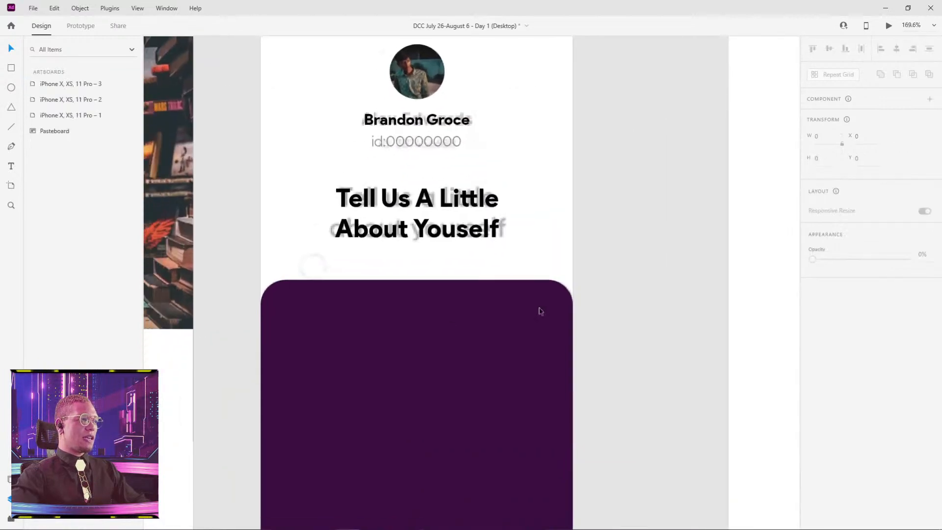
{"action": "left_click_drag", "start_coordinate": [446, 381], "coordinate": [480, 315]}
{"action": "scroll", "coordinate": [479, 315], "scroll_direction": "down", "scroll_amount": 5}
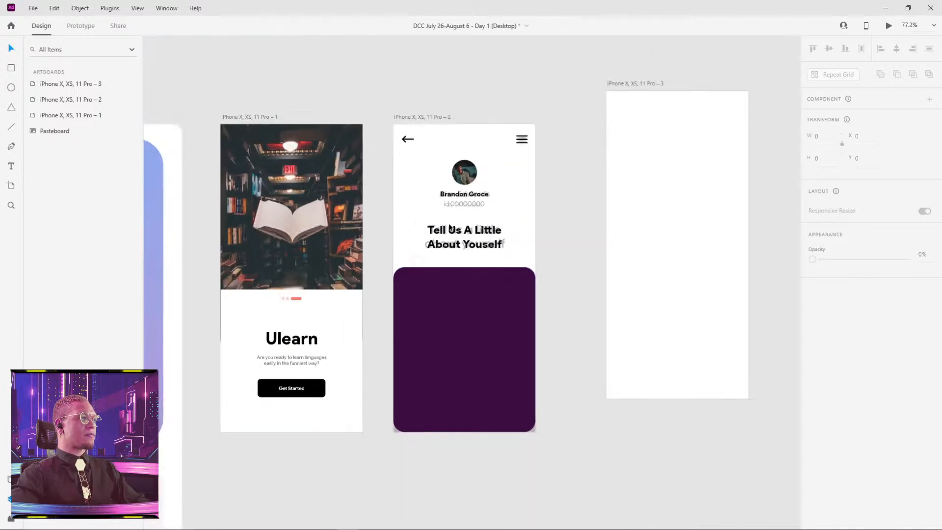
{"action": "left_click", "coordinate": [464, 336]}
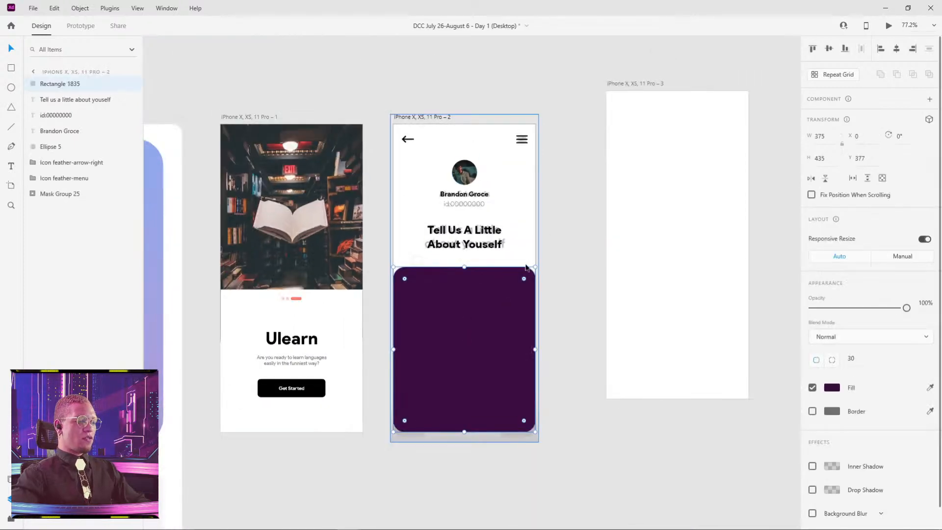
{"action": "left_click_drag", "start_coordinate": [906, 308], "coordinate": [860, 308]}
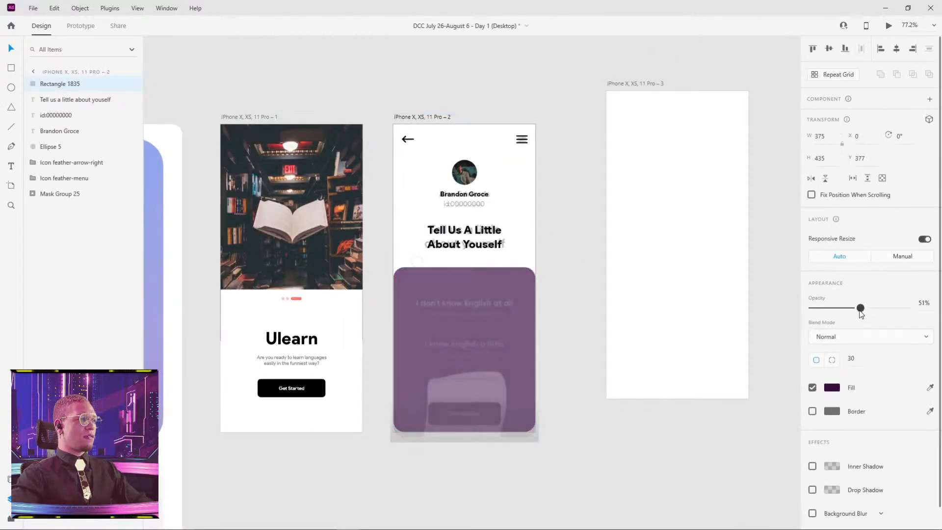
Copy the white English-level text component above the artboards and paste it onto iPhone X, XS, 11 Pro – 2.
{"action": "scroll", "coordinate": [570, 236], "scroll_direction": "up", "scroll_amount": 6}
{"action": "scroll", "coordinate": [570, 236], "scroll_direction": "up", "scroll_amount": 2}
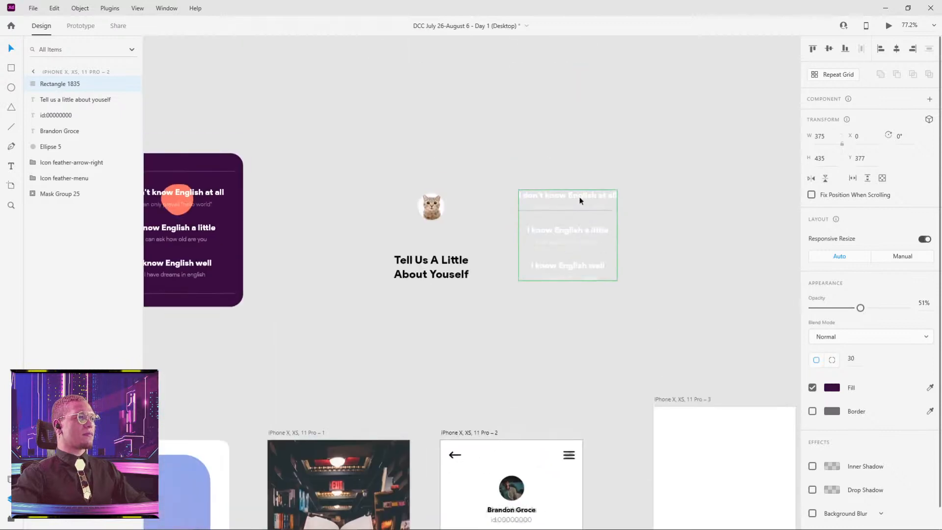
{"action": "left_click", "coordinate": [581, 199]}
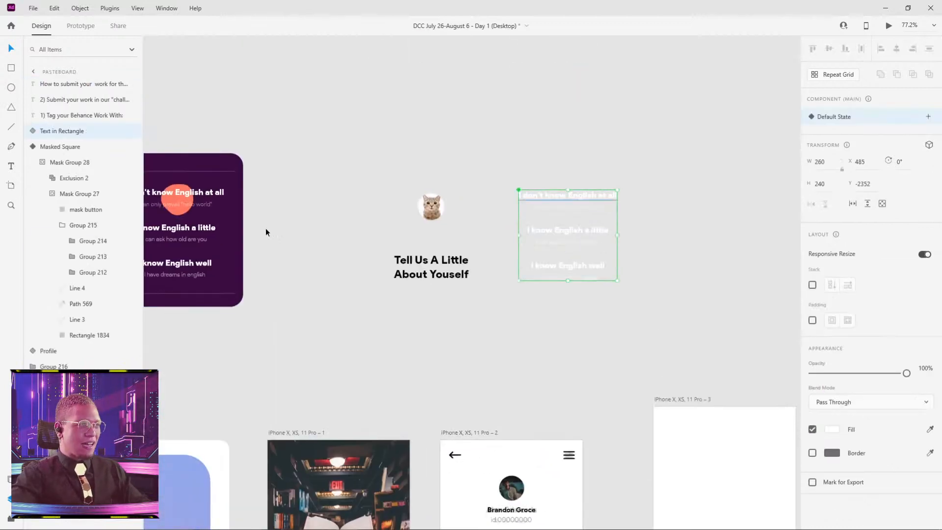
{"action": "scroll", "coordinate": [494, 422], "scroll_direction": "down", "scroll_amount": 6}
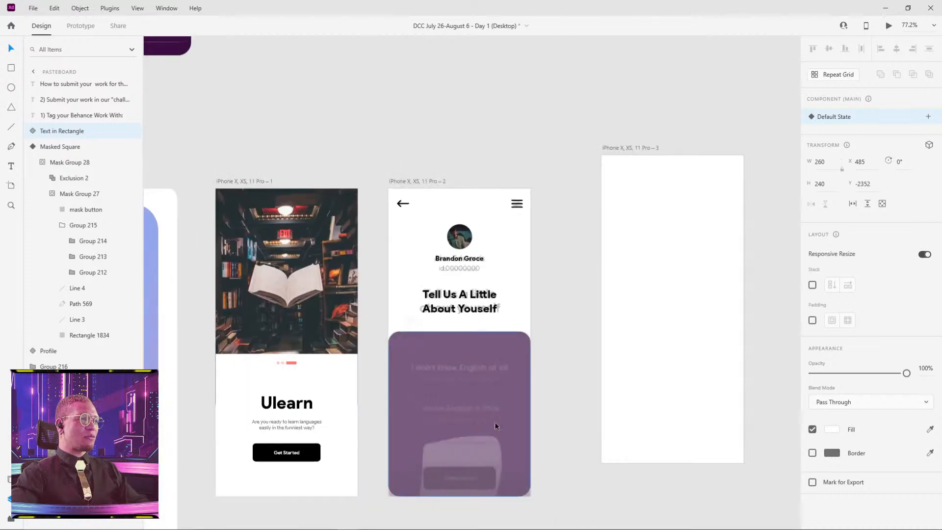
{"action": "scroll", "coordinate": [504, 204], "scroll_direction": "down", "scroll_amount": 2}
{"action": "left_click", "coordinate": [487, 321]}
{"action": "key", "text": "ctrl+v"}
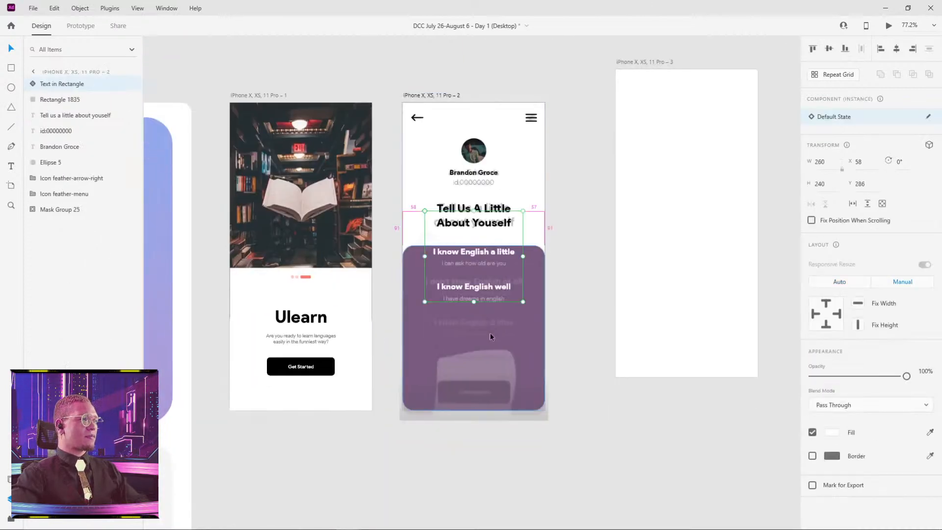
Move the pasted English-level text component onto the purple rectangle at X 58, Y 457.
{"action": "scroll", "coordinate": [490, 332], "scroll_direction": "up", "scroll_amount": 2}
{"action": "left_click_drag", "start_coordinate": [475, 258], "coordinate": [467, 367]}
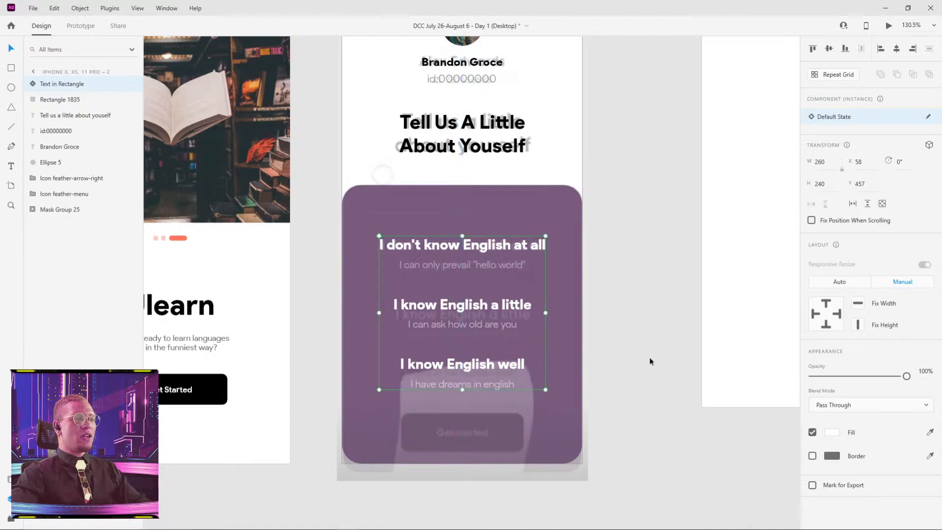
{"action": "left_click", "coordinate": [651, 376]}
{"action": "left_click", "coordinate": [478, 289]}
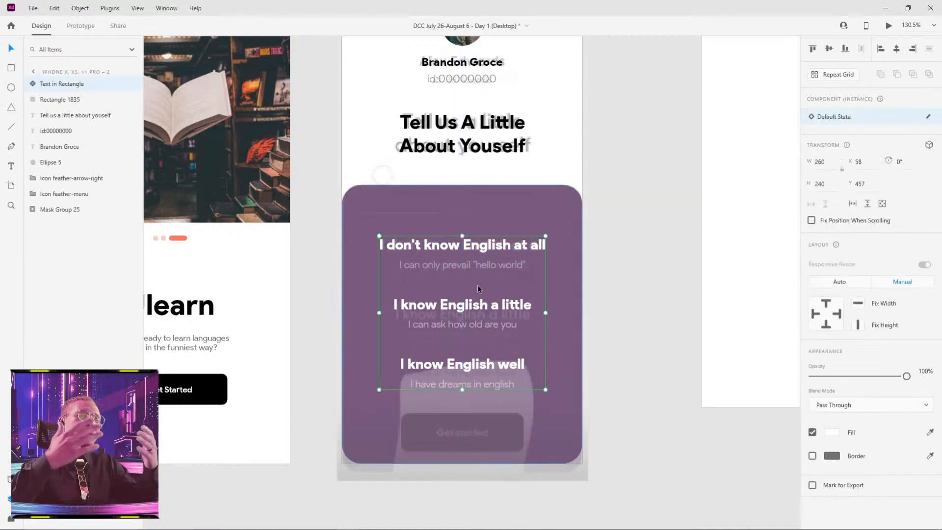
Add the sample text "asdf" in Product Sans Black, size 30, on the pasteboard below the second artboard.
{"action": "left_click_drag", "start_coordinate": [648, 437], "coordinate": [570, 230]}
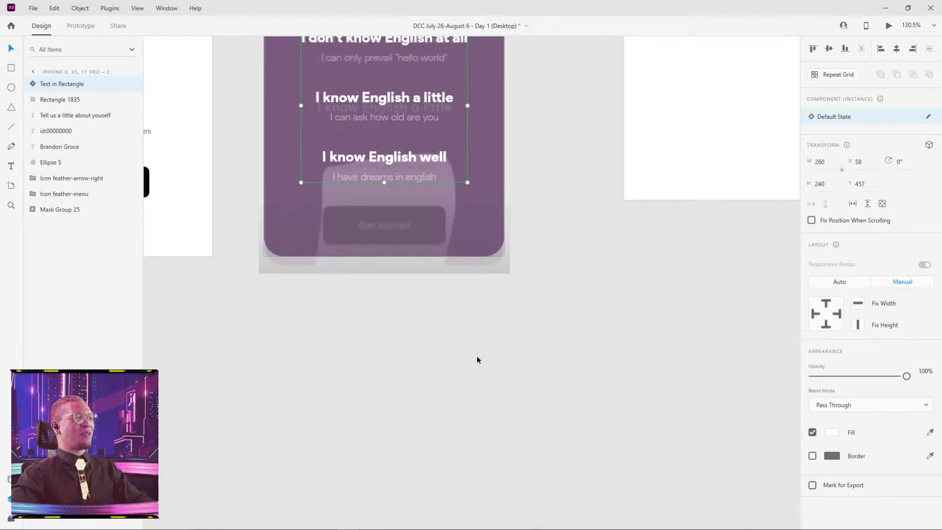
{"action": "left_click", "coordinate": [438, 330]}
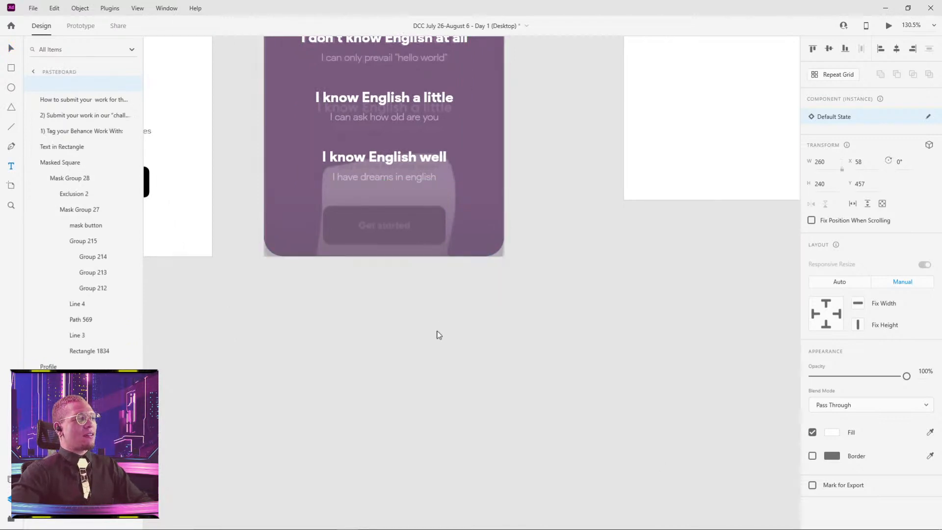
{"action": "type", "text": "asdf"}
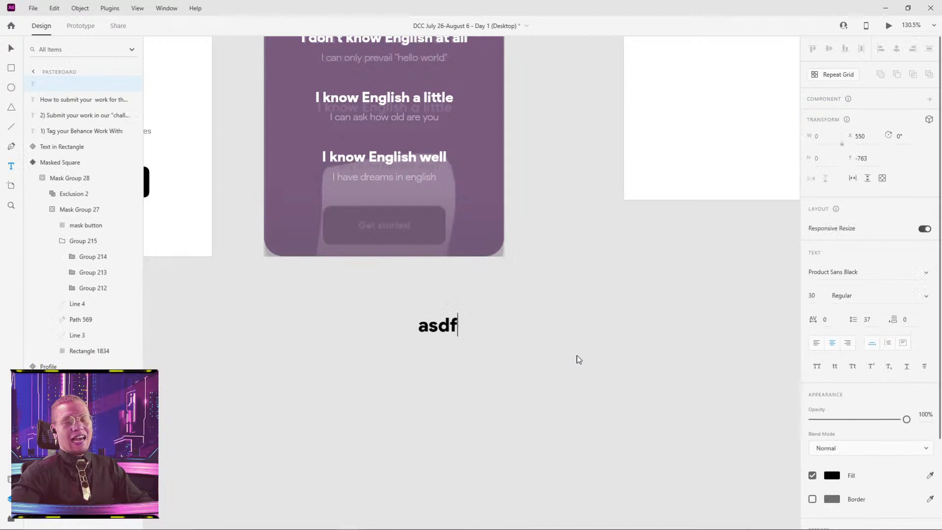
{"action": "key", "text": "Escape"}
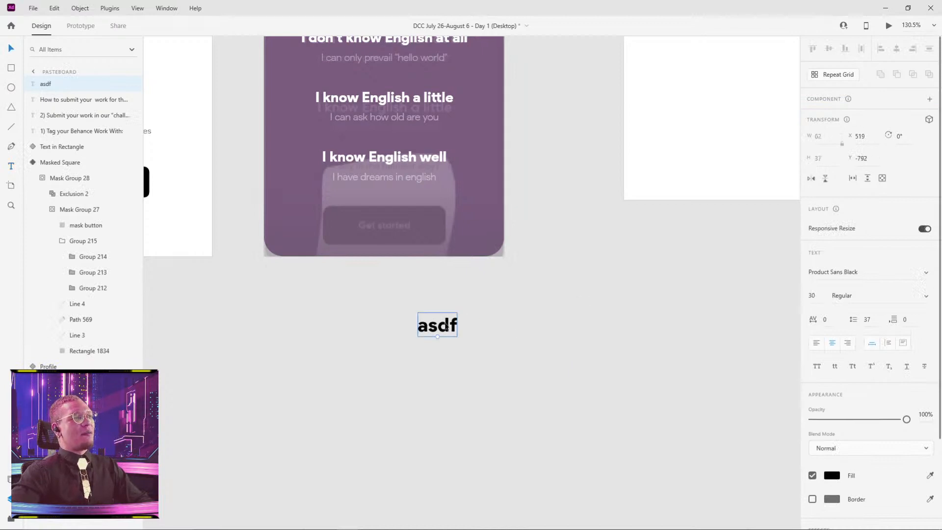
Duplicate the "asdf" text just below the original at size 16 and set the copy's font to Product Sans Light.
{"action": "left_click_drag", "start_coordinate": [446, 329], "coordinate": [437, 349]}
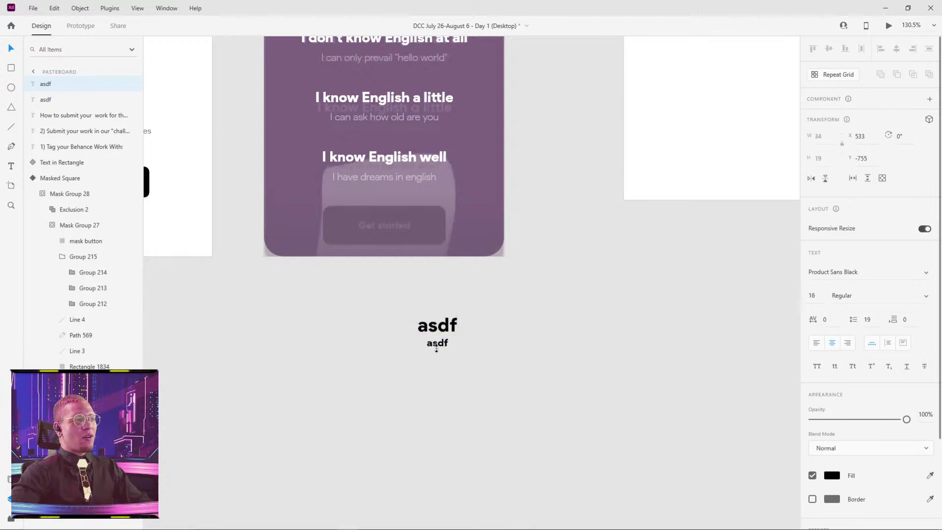
{"action": "left_click", "coordinate": [924, 298]}
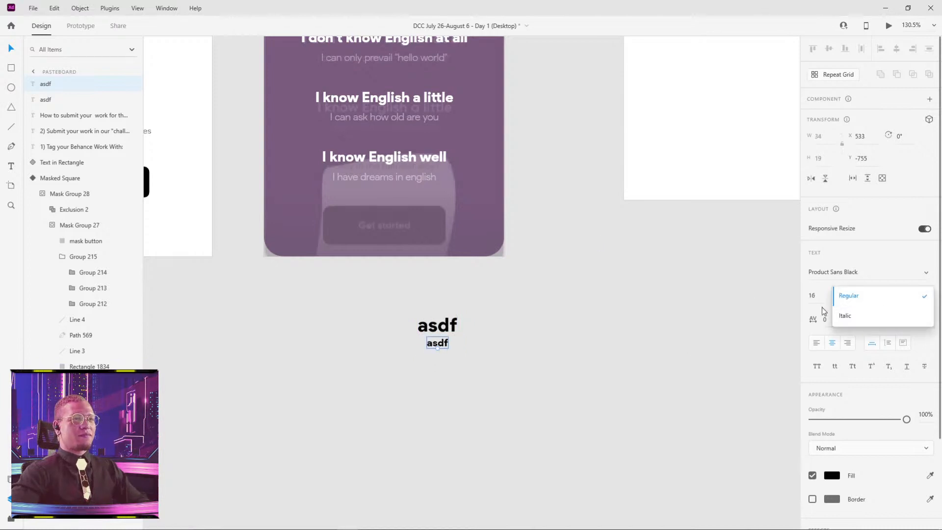
{"action": "left_click", "coordinate": [876, 269]}
{"action": "left_click", "coordinate": [926, 272]}
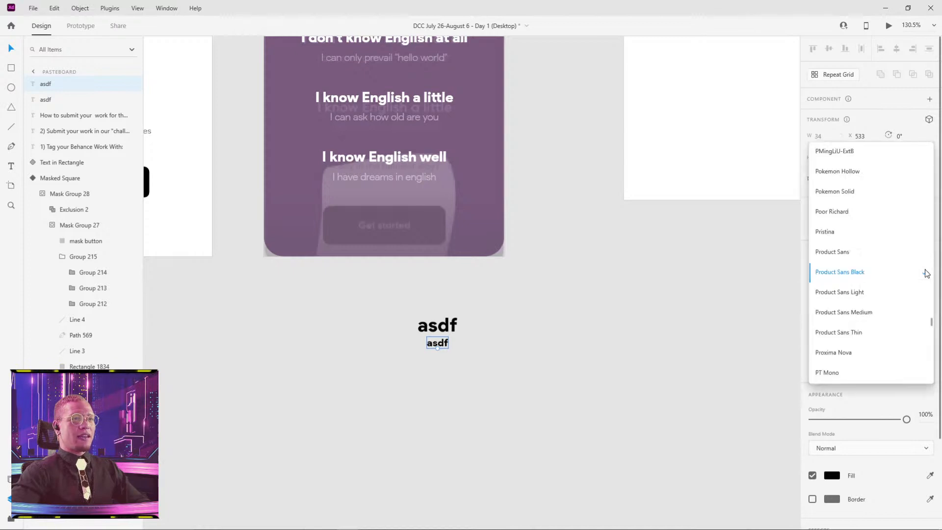
{"action": "left_click", "coordinate": [885, 295]}
{"action": "left_click", "coordinate": [572, 320]}
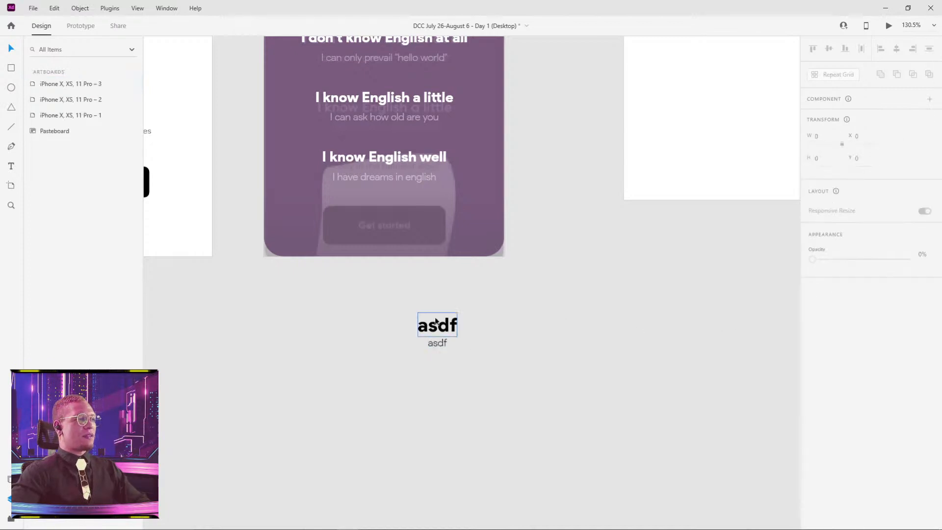
Move both "asdf" sample texts together into the gap between the second and third artboards, beside the purple rectangle.
{"action": "left_click_drag", "start_coordinate": [392, 303], "coordinate": [506, 372]}
{"action": "left_click_drag", "start_coordinate": [440, 327], "coordinate": [578, 164]}
{"action": "left_click", "coordinate": [584, 142]}
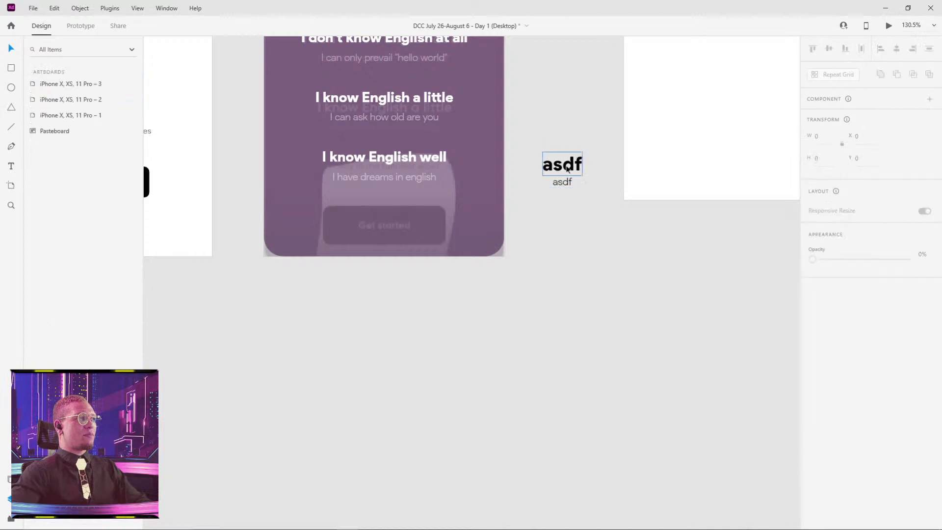
{"action": "left_click", "coordinate": [572, 168]}
{"action": "left_click", "coordinate": [571, 185]}
{"action": "left_click", "coordinate": [557, 120]}
{"action": "left_click_drag", "start_coordinate": [558, 120], "coordinate": [573, 253]}
Ungroup the English-level text component on the purple rectangle and select the "I know English a little" group on its own.
{"action": "left_click", "coordinate": [430, 178]}
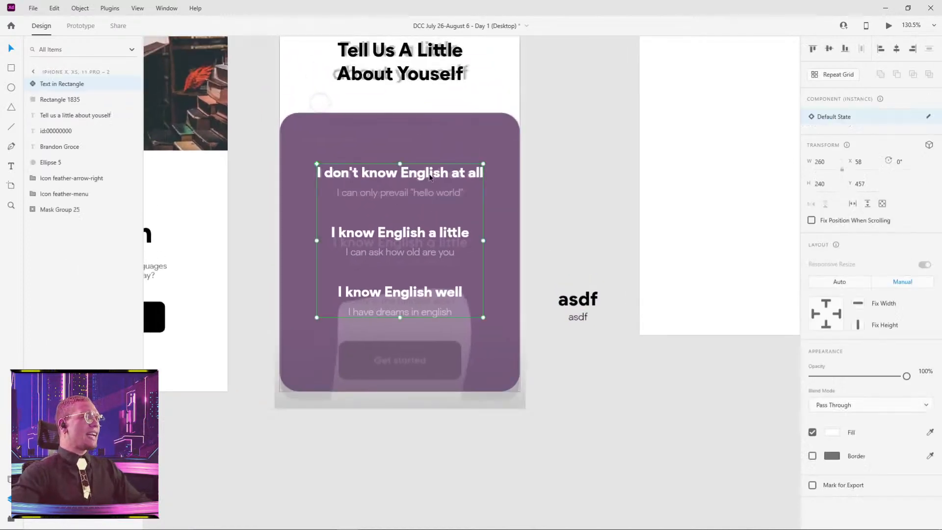
{"action": "right_click", "coordinate": [401, 173]}
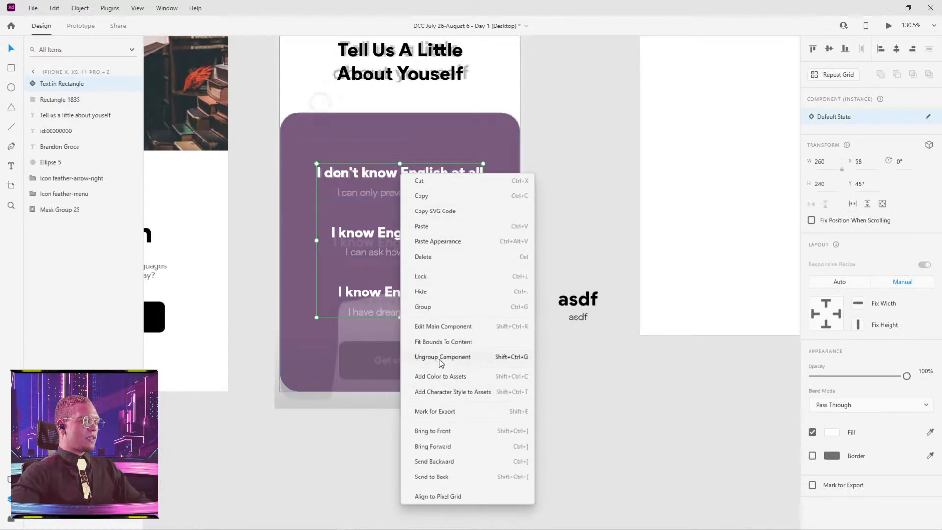
{"action": "left_click", "coordinate": [440, 357]}
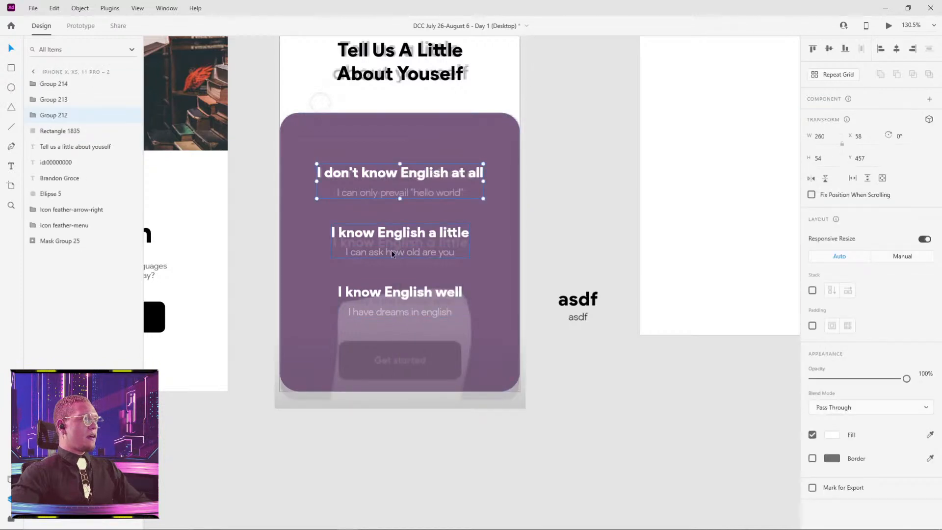
{"action": "left_click", "coordinate": [400, 302]}
{"action": "left_click", "coordinate": [404, 290]}
{"action": "left_click", "coordinate": [404, 235]}
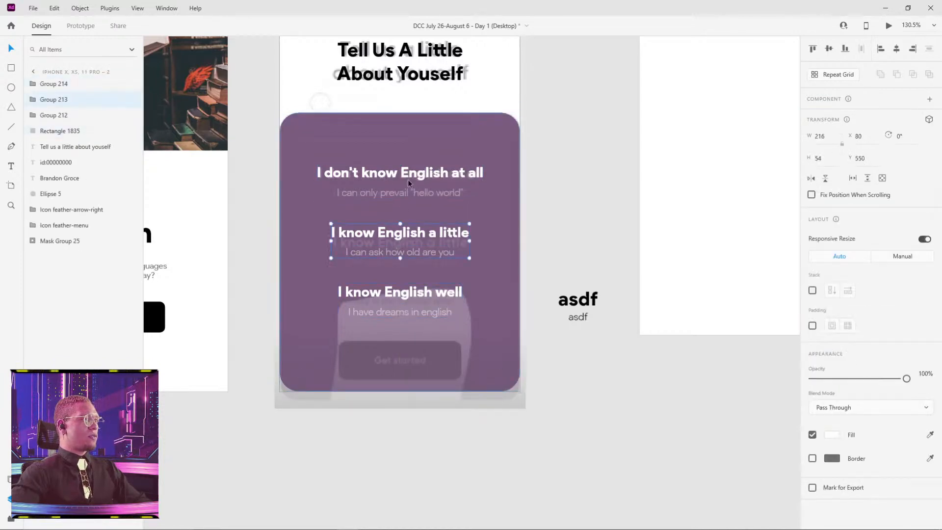
Set the purple rounded rectangle on the second artboard to 100% opacity.
{"action": "left_click", "coordinate": [520, 154]}
{"action": "left_click", "coordinate": [446, 155]}
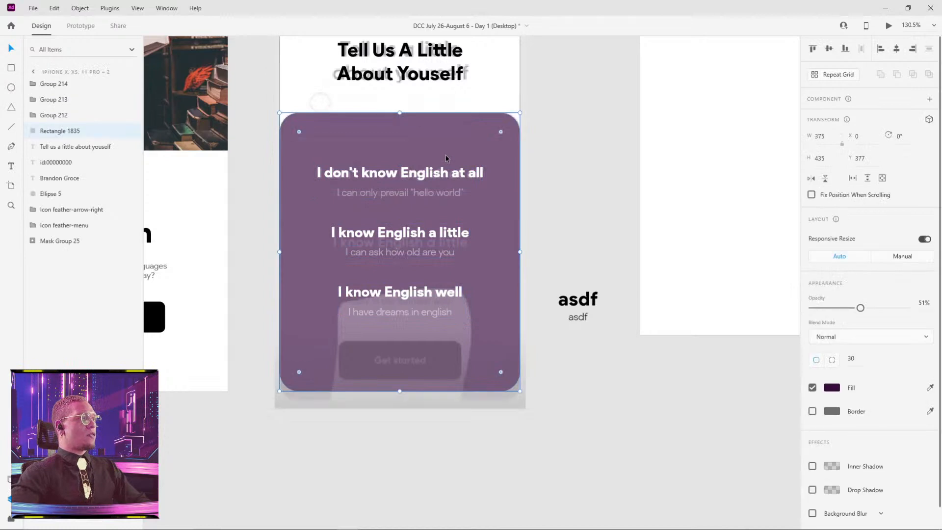
{"action": "left_click_drag", "start_coordinate": [412, 223], "coordinate": [473, 262]}
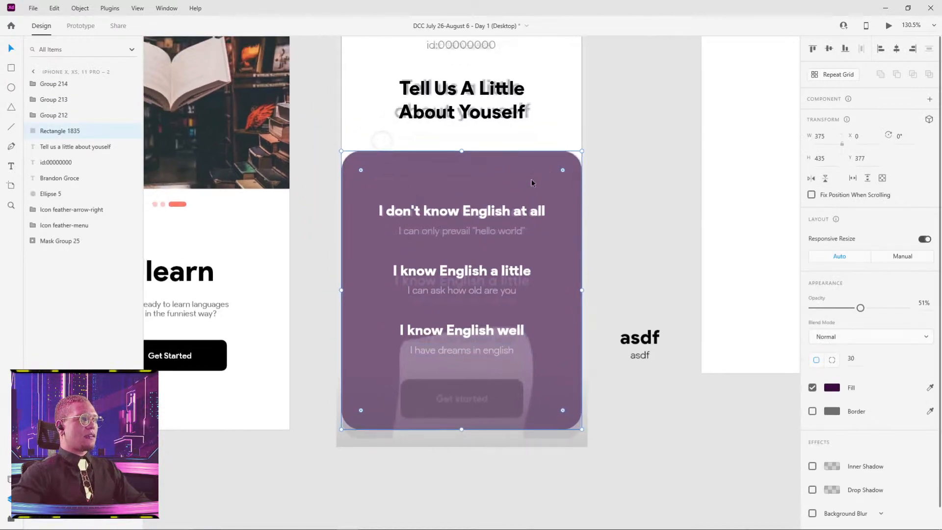
{"action": "left_click_drag", "start_coordinate": [861, 310], "coordinate": [908, 309]}
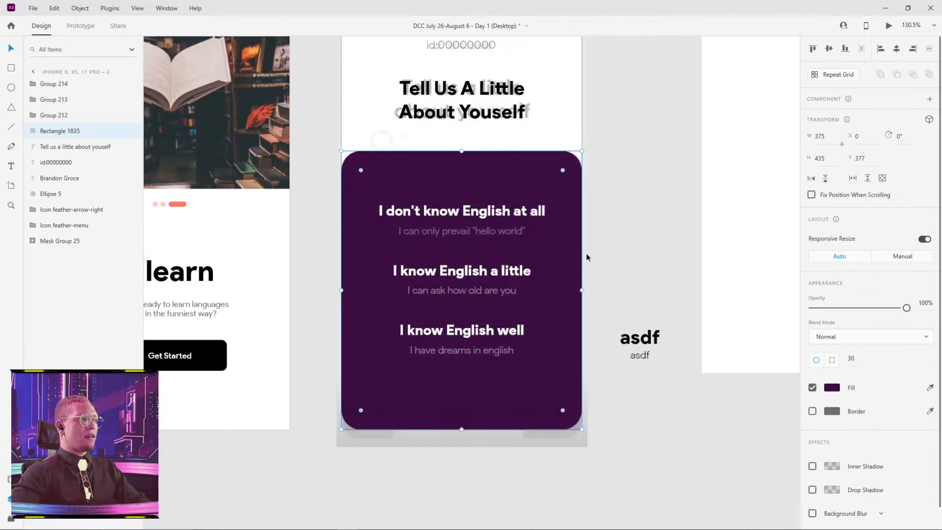
Group the three English-level text pairs on the purple rectangle and move the group slightly down.
{"action": "left_click", "coordinate": [471, 275]}
{"action": "left_click", "coordinate": [481, 223]}
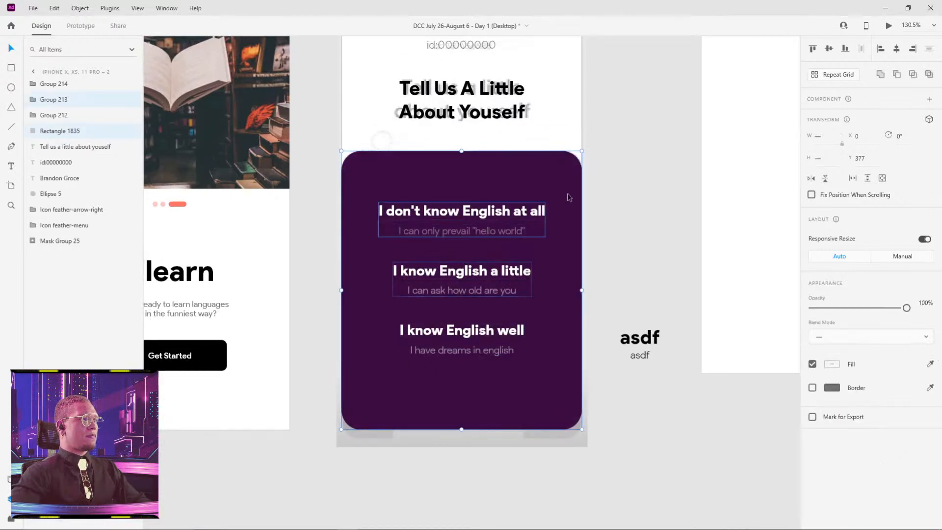
{"action": "left_click", "coordinate": [479, 283], "text": "shift"}
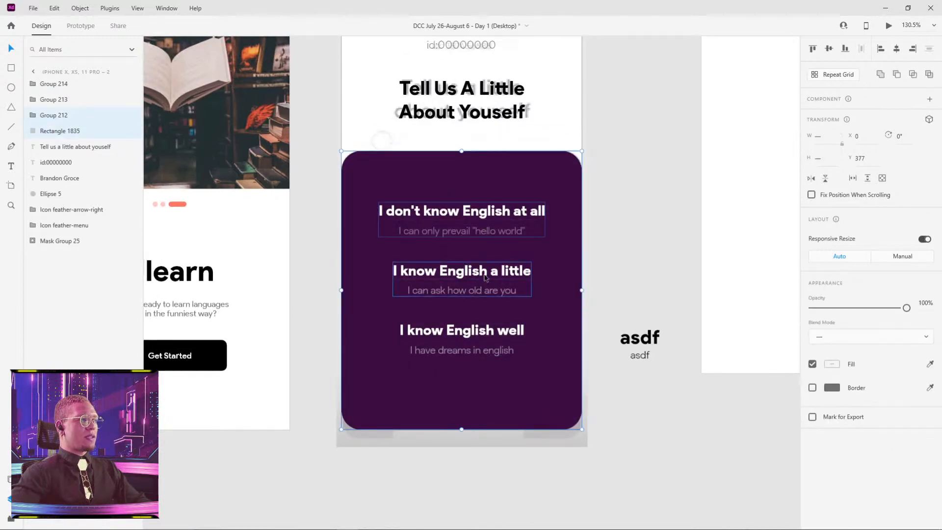
{"action": "left_click", "coordinate": [561, 274], "text": "shift"}
{"action": "left_click", "coordinate": [488, 341], "text": "shift"}
{"action": "key", "text": "ctrl+g"}
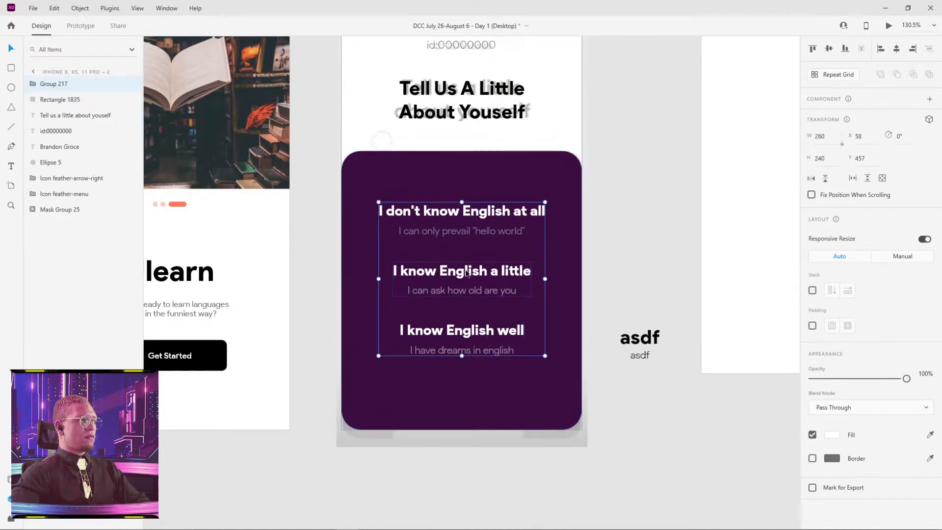
{"action": "left_click_drag", "start_coordinate": [467, 273], "coordinate": [466, 285]}
{"action": "left_click", "coordinate": [625, 214]}
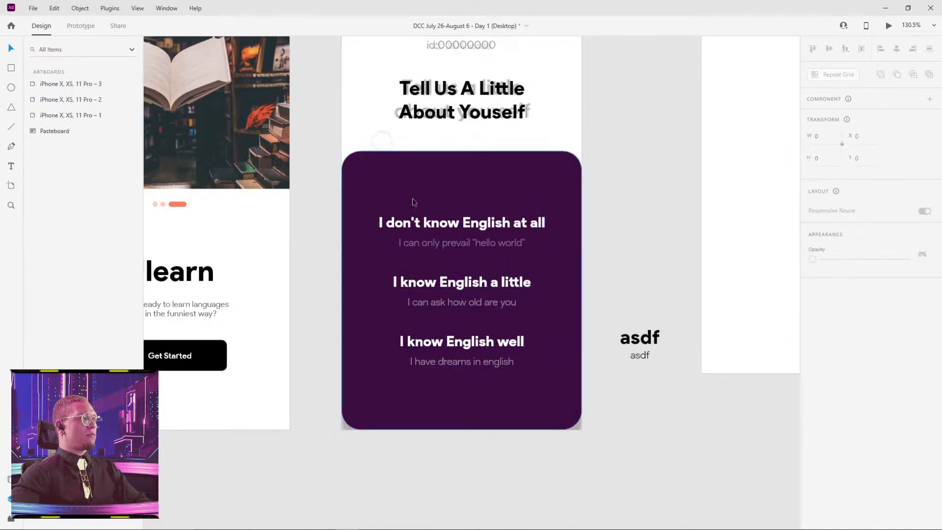
Draw a horizontal line about 306 wide above the English-level texts and set its border colour to #FFFFFF.
{"action": "key", "text": "r"}
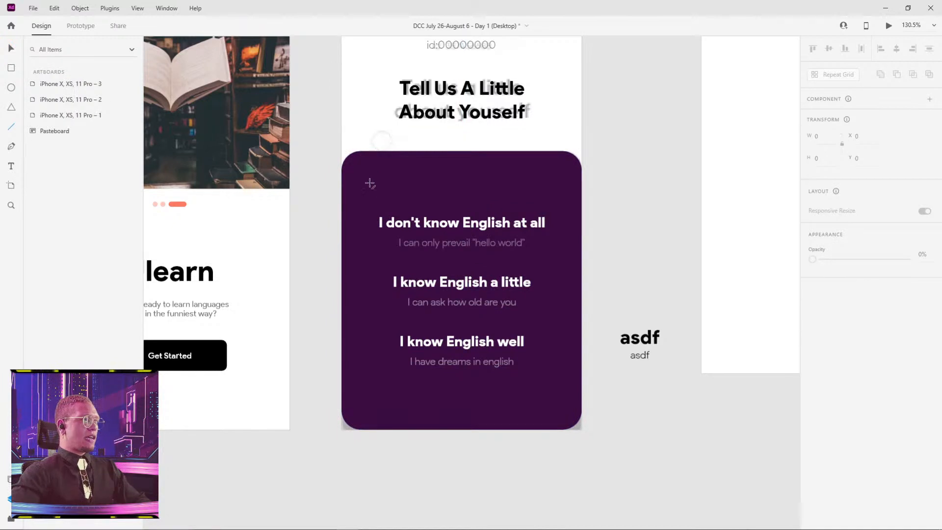
{"action": "left_click_drag", "start_coordinate": [367, 180], "coordinate": [505, 186]}
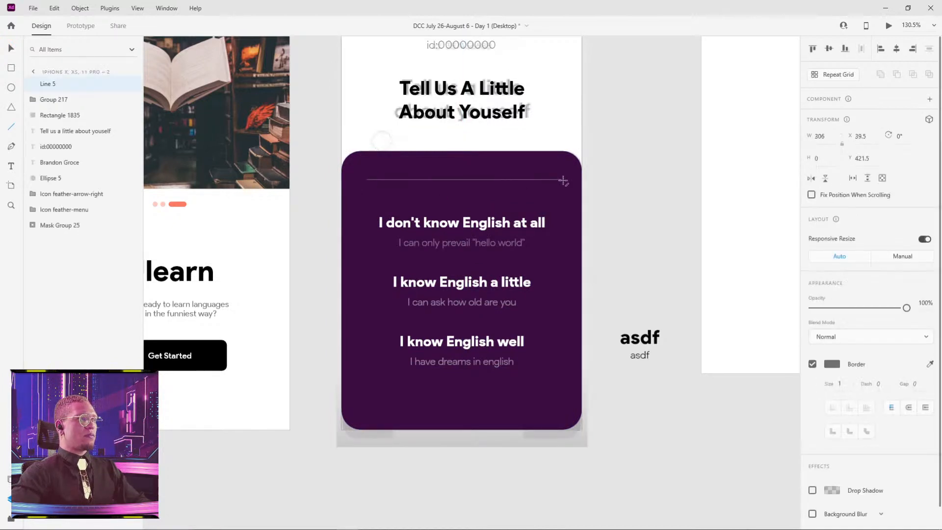
{"action": "left_click", "coordinate": [833, 365]}
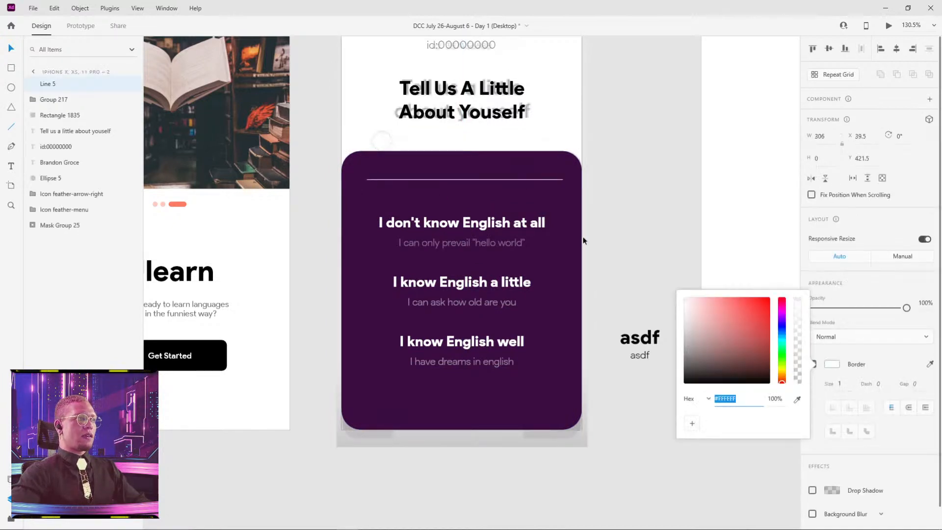
{"action": "left_click", "coordinate": [631, 164]}
Lower the opacity of the white line above the texts to 31%.
{"action": "left_click", "coordinate": [535, 188]}
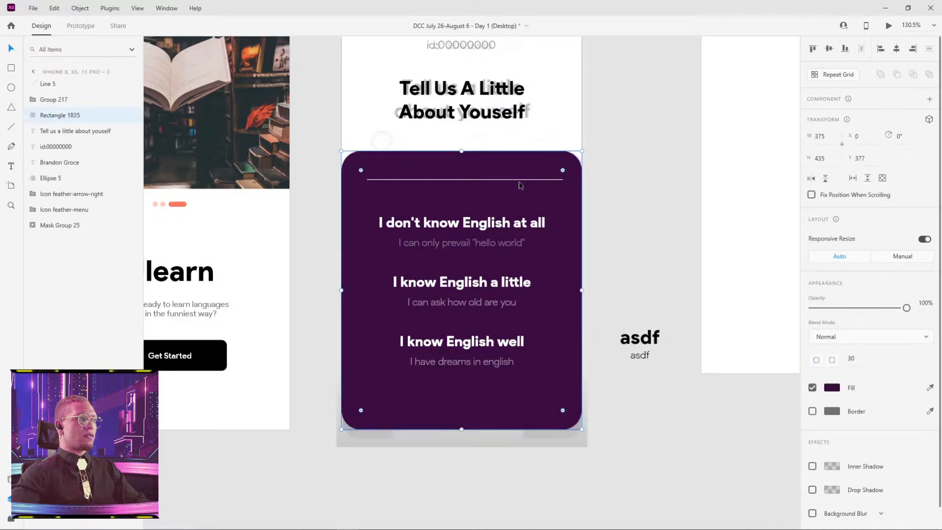
{"action": "left_click", "coordinate": [525, 180]}
{"action": "left_click_drag", "start_coordinate": [893, 310], "coordinate": [842, 307]}
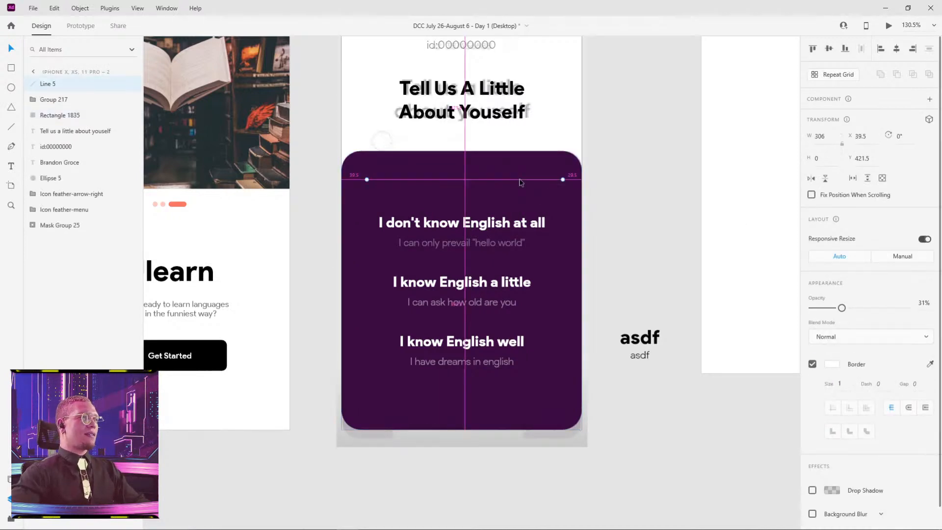
Duplicate the line straight down below the English-level texts and group both lines with the text group.
{"action": "left_click_drag", "start_coordinate": [520, 181], "coordinate": [518, 405], "text": "alt"}
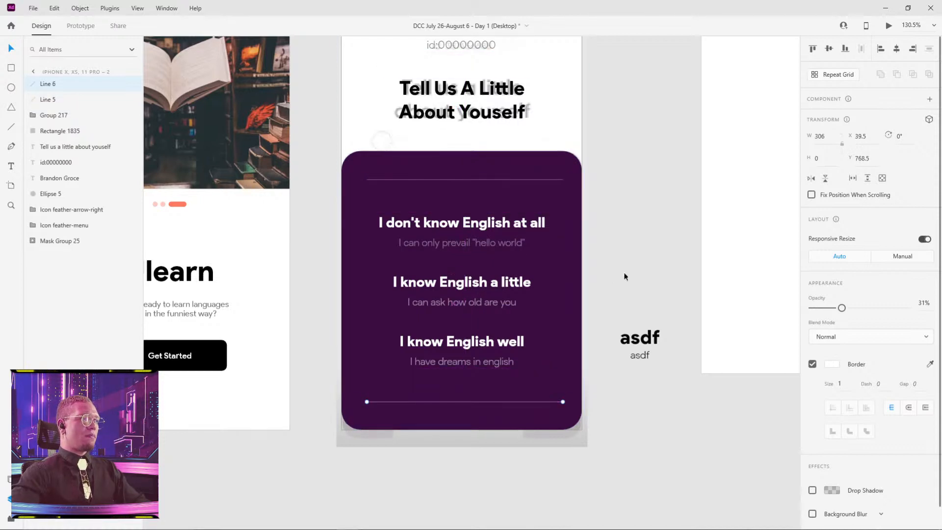
{"action": "left_click", "coordinate": [526, 180], "text": "shift"}
{"action": "left_click", "coordinate": [490, 281], "text": "shift"}
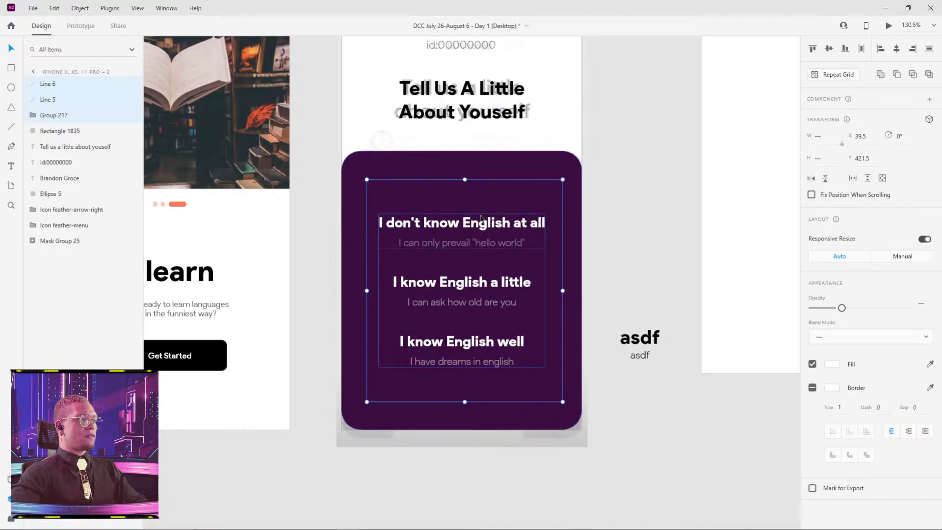
{"action": "key", "text": "ctrl+g"}
{"action": "left_click", "coordinate": [658, 225]}
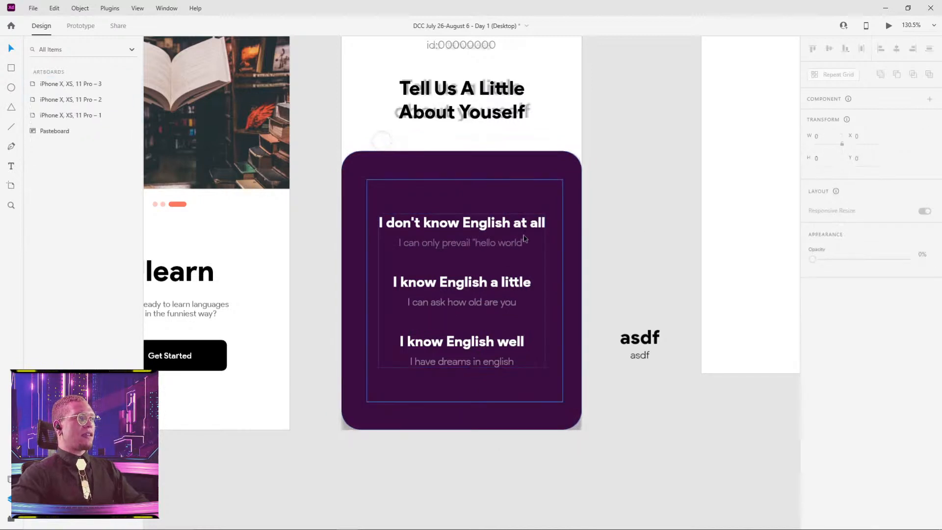
Centre the group of lines and texts horizontally and vertically on the purple rectangle.
{"action": "left_click_drag", "start_coordinate": [444, 232], "coordinate": [488, 245]}
{"action": "left_click_drag", "start_coordinate": [535, 165], "coordinate": [463, 161]}
{"action": "key", "text": "ctrl+z"}
{"action": "left_click_drag", "start_coordinate": [543, 214], "coordinate": [462, 228]}
{"action": "left_click", "coordinate": [586, 208]}
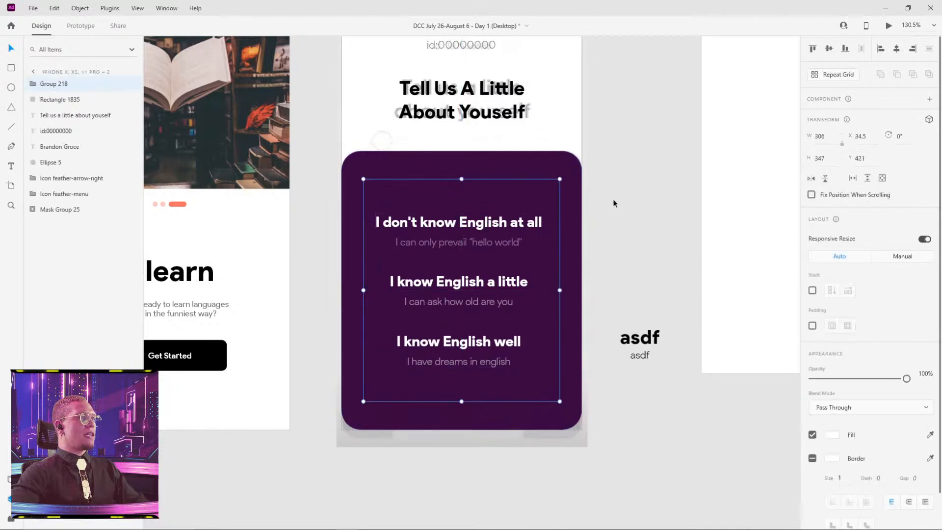
{"action": "left_click", "coordinate": [614, 204]}
Switch to Chrome to review the Kenzui app design shot, return to Adobe XD and inspect the first screen's Get Started button.
{"action": "left_click_drag", "start_coordinate": [461, 156], "coordinate": [620, 161]}
{"action": "key", "text": "alt+Tab"}
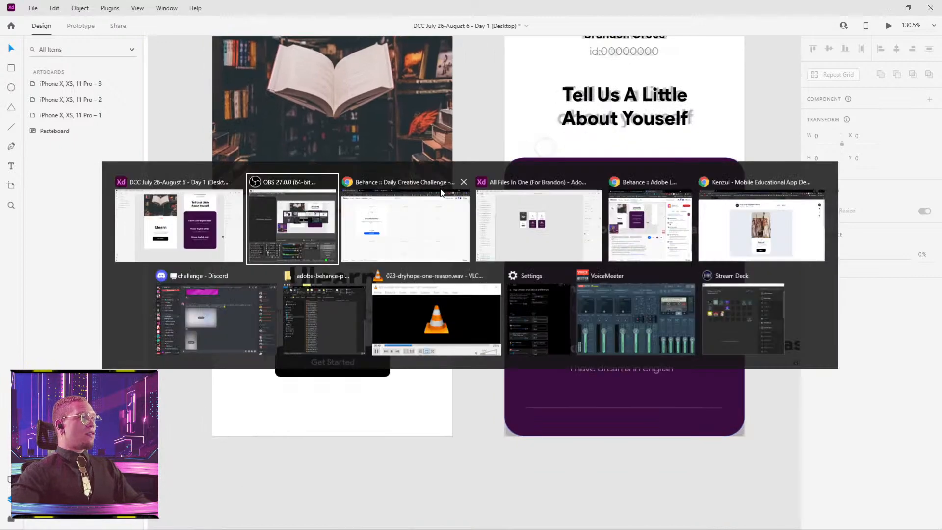
{"action": "left_click", "coordinate": [744, 222]}
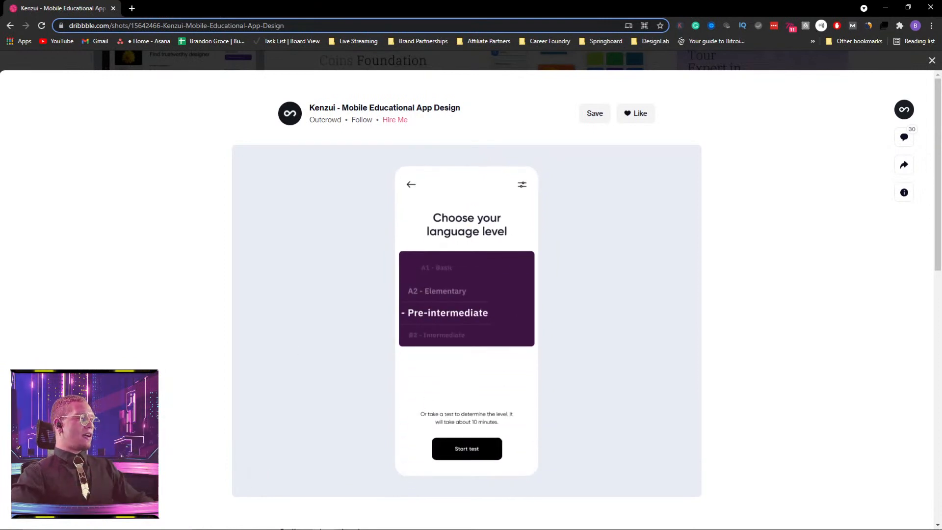
{"action": "key", "text": "alt+Tab"}
{"action": "left_click", "coordinate": [349, 242]}
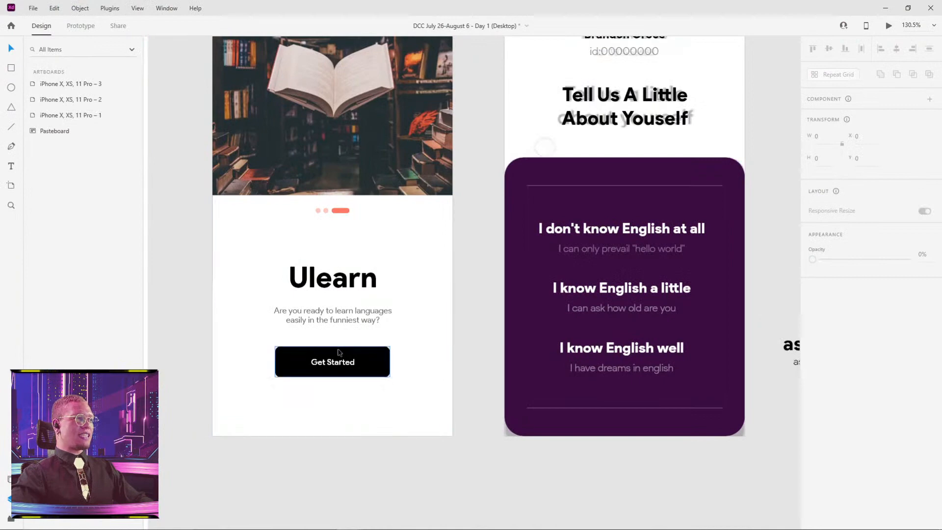
{"action": "left_click", "coordinate": [324, 362]}
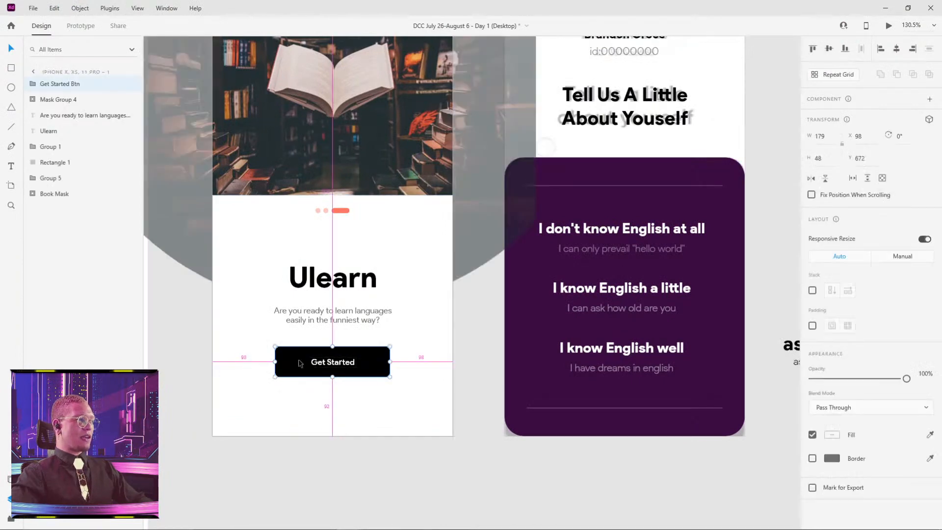
{"action": "left_click", "coordinate": [484, 416]}
Move the faded reference mockup out of the second artboard onto the pasteboard below it.
{"action": "scroll", "coordinate": [484, 417], "scroll_direction": "down", "scroll_amount": 3}
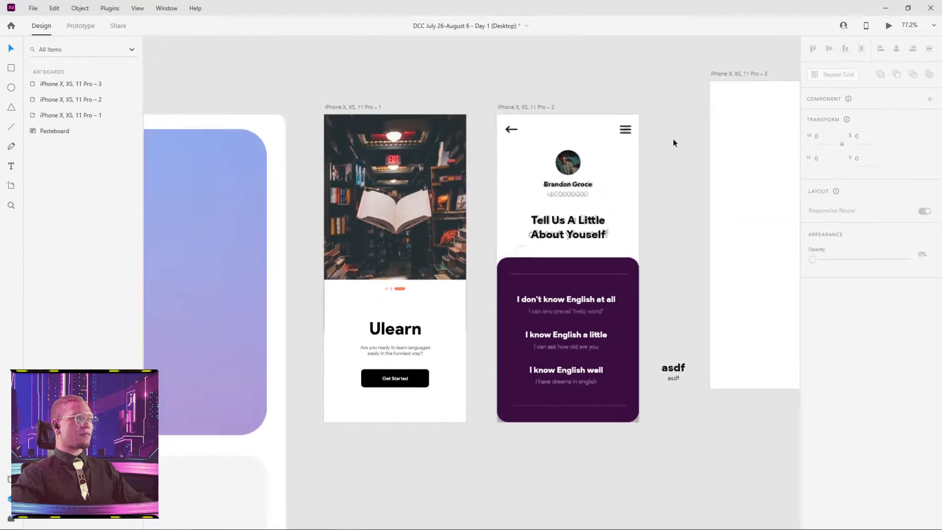
{"action": "left_click", "coordinate": [625, 169]}
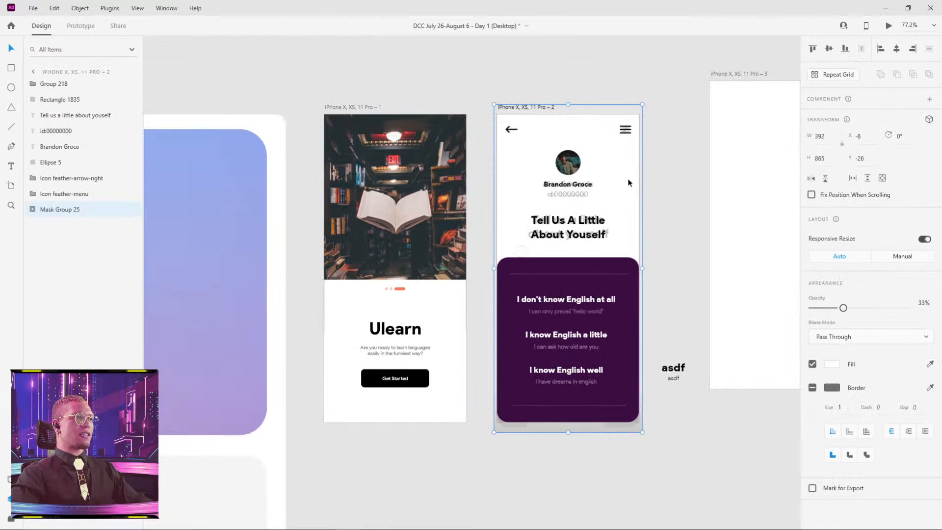
{"action": "left_click_drag", "start_coordinate": [629, 183], "coordinate": [671, 465]}
{"action": "left_click", "coordinate": [720, 423]}
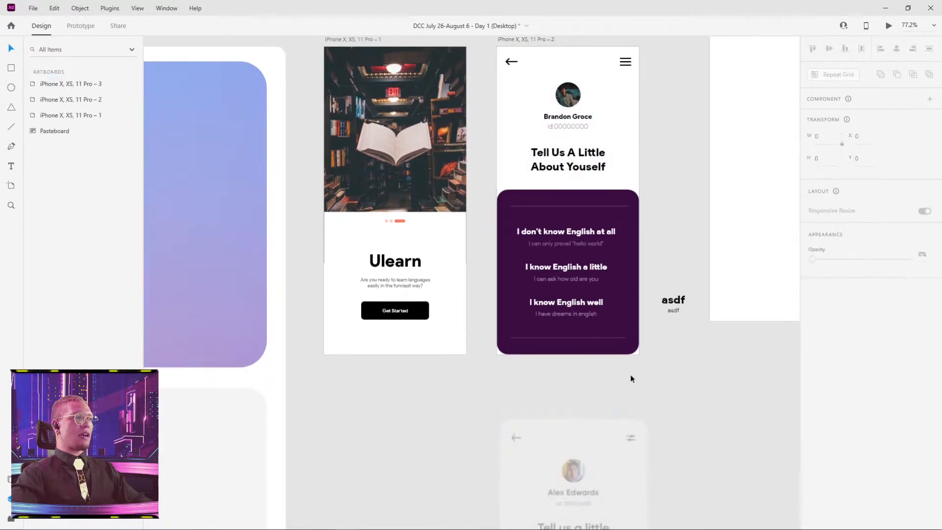
Copy the coral blob from the purple card on the pasteboard and paste it onto an empty area above the artboards.
{"action": "left_click_drag", "start_coordinate": [480, 205], "coordinate": [414, 253]}
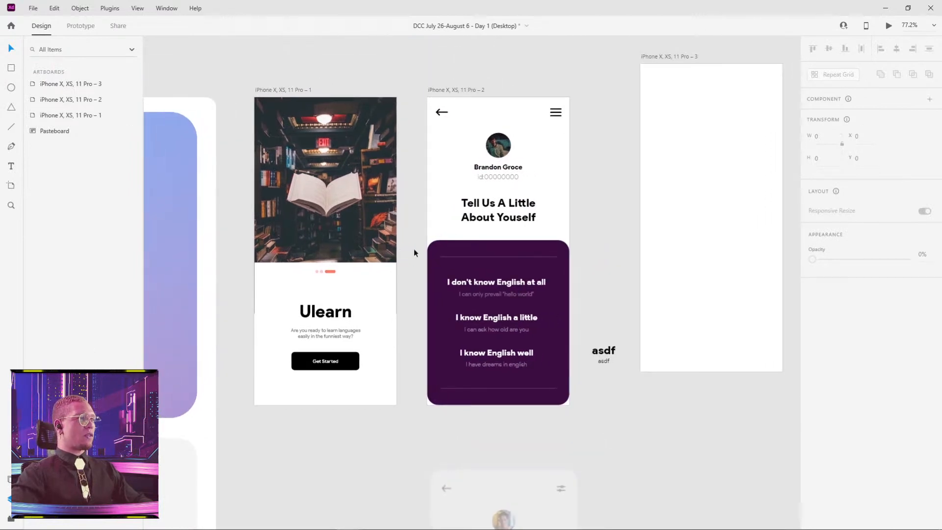
{"action": "left_click_drag", "start_coordinate": [422, 133], "coordinate": [411, 393]}
{"action": "left_click_drag", "start_coordinate": [390, 244], "coordinate": [568, 272]}
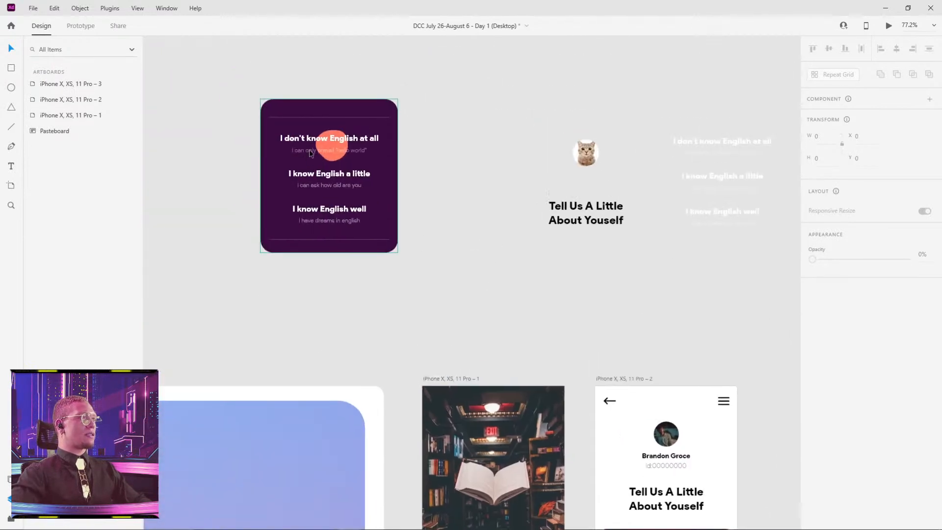
{"action": "left_click", "coordinate": [333, 162]}
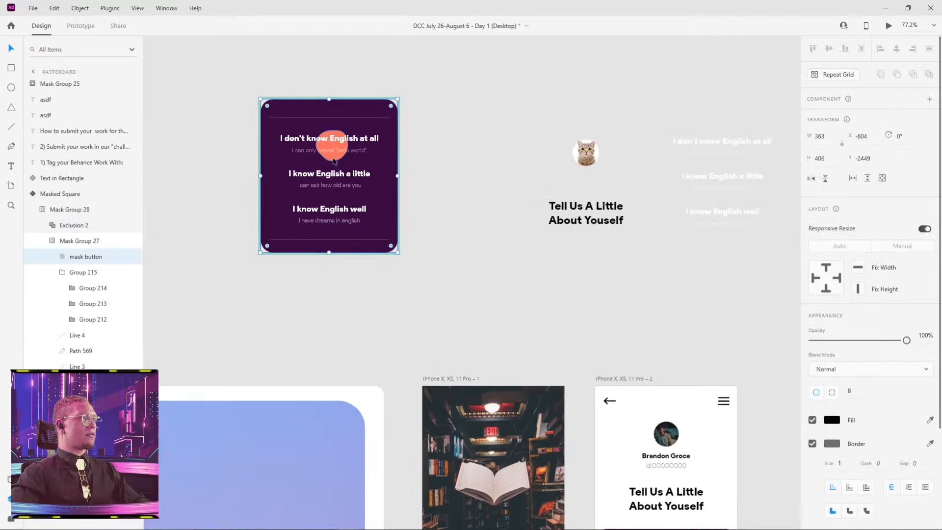
{"action": "left_click", "coordinate": [334, 161]}
{"action": "left_click_drag", "start_coordinate": [602, 290], "coordinate": [465, 243]}
{"action": "left_click", "coordinate": [488, 247]}
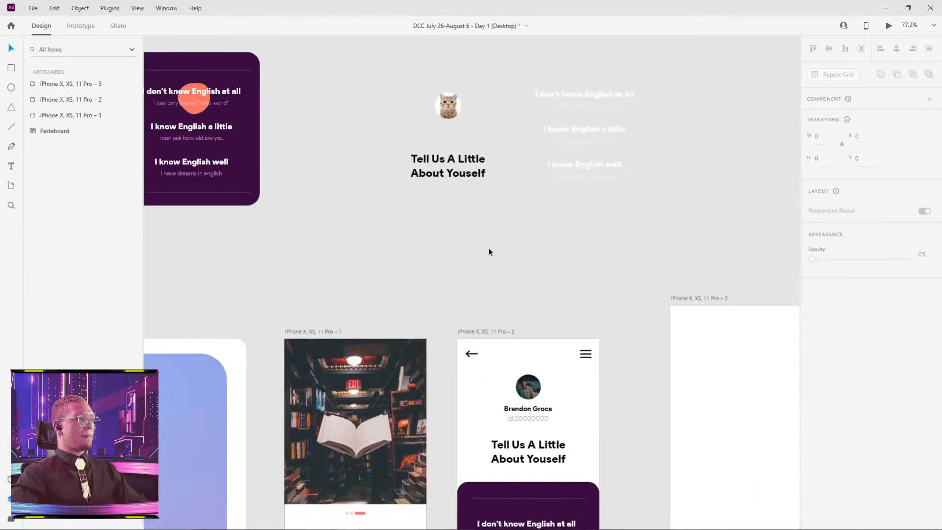
{"action": "key", "text": "ctrl+v"}
{"action": "left_click_drag", "start_coordinate": [195, 99], "coordinate": [479, 258]}
{"action": "left_click", "coordinate": [556, 264]}
Draw a circle about 85 by 85 beside the coral blob, fill it with the blob's coral colour and remove its border.
{"action": "scroll", "coordinate": [492, 259], "scroll_direction": "up", "scroll_amount": 6}
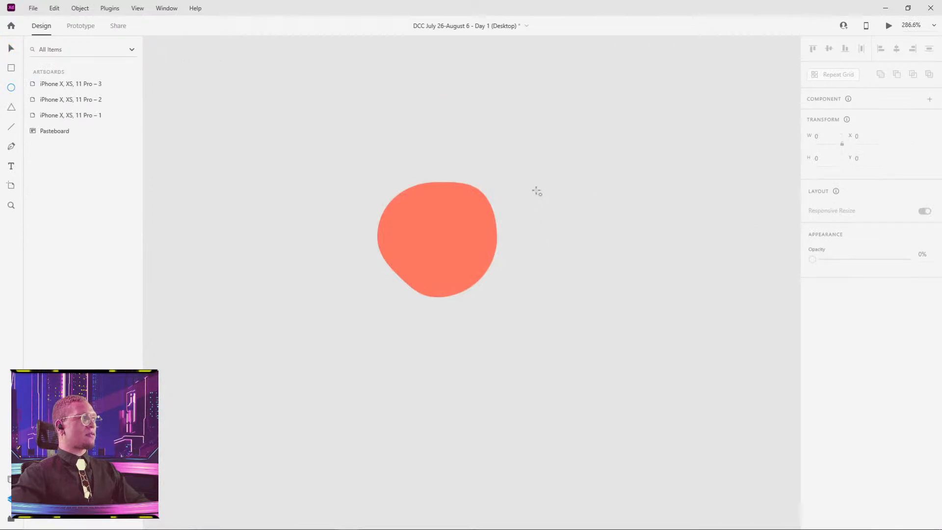
{"action": "left_click_drag", "start_coordinate": [537, 191], "coordinate": [718, 312]}
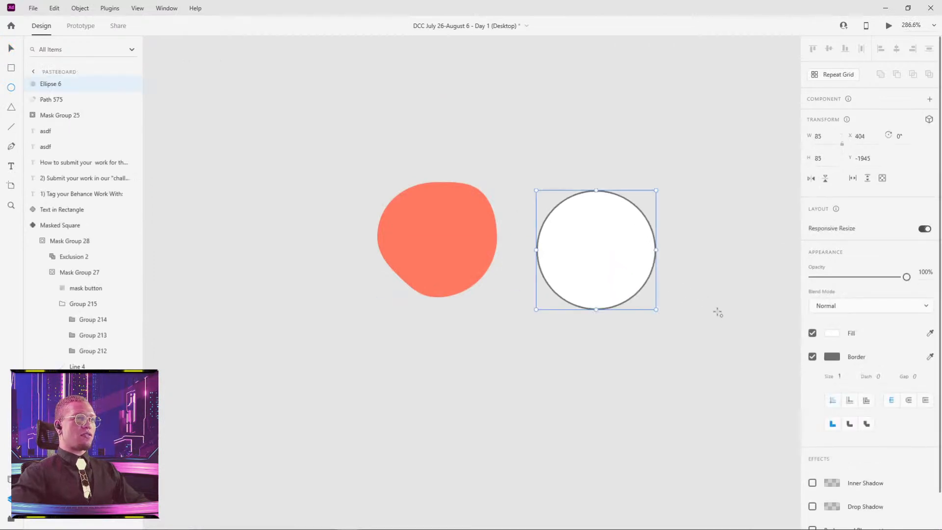
{"action": "key", "text": "i"}
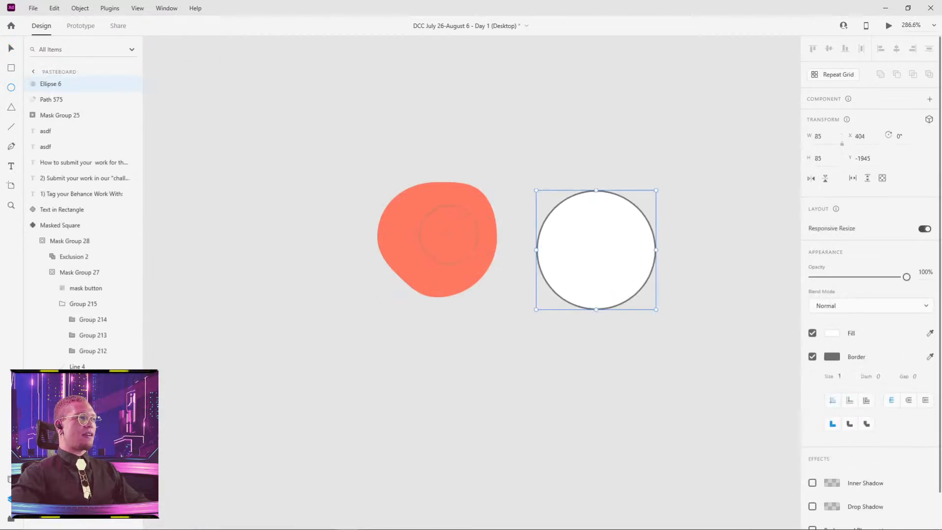
{"action": "left_click", "coordinate": [446, 236]}
{"action": "left_click", "coordinate": [812, 357]}
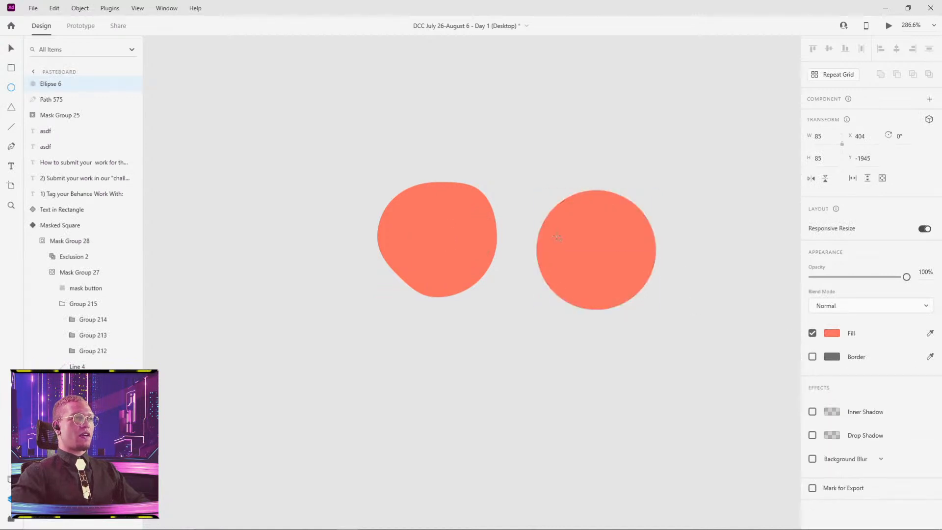
Edit the coral circle's path, adding anchor points around its outline and shifting them slightly inward to form an irregular blob.
{"action": "key", "text": "v"}
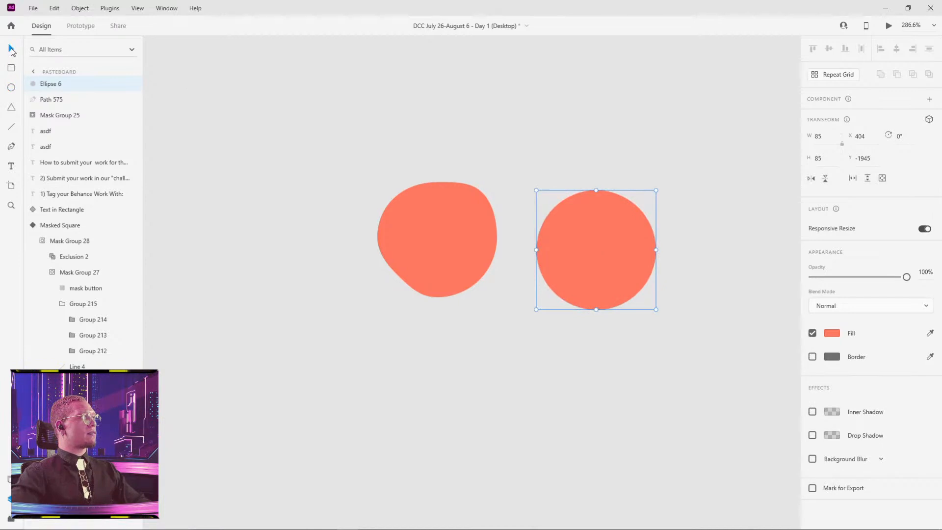
{"action": "double_click", "coordinate": [597, 255]}
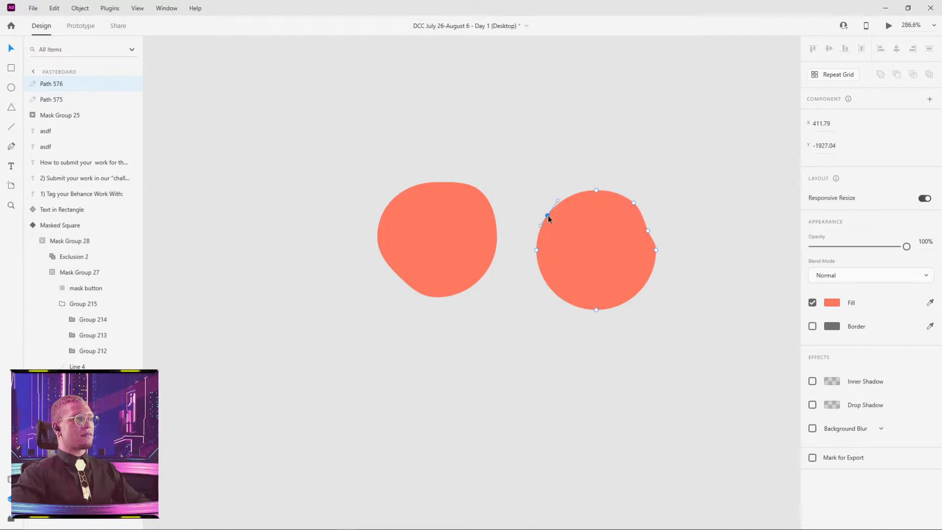
{"action": "left_click", "coordinate": [551, 290]}
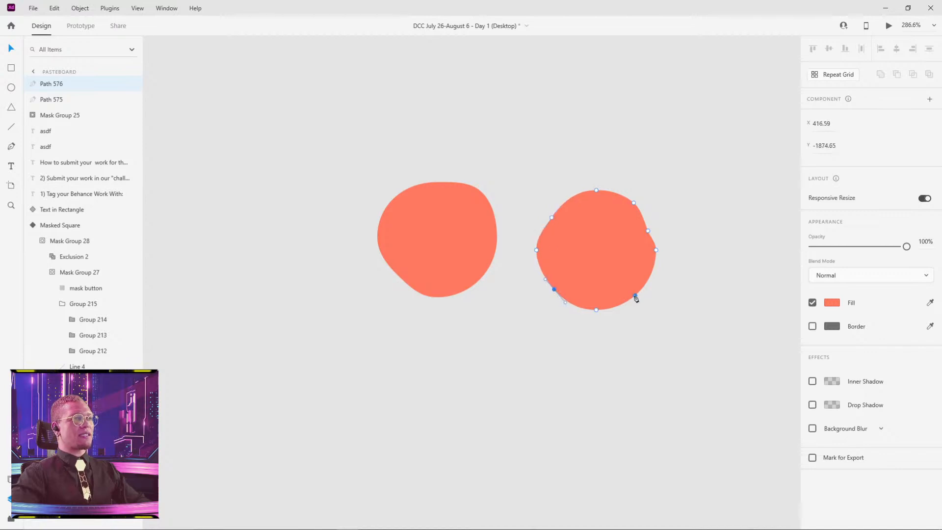
{"action": "left_click", "coordinate": [699, 282]}
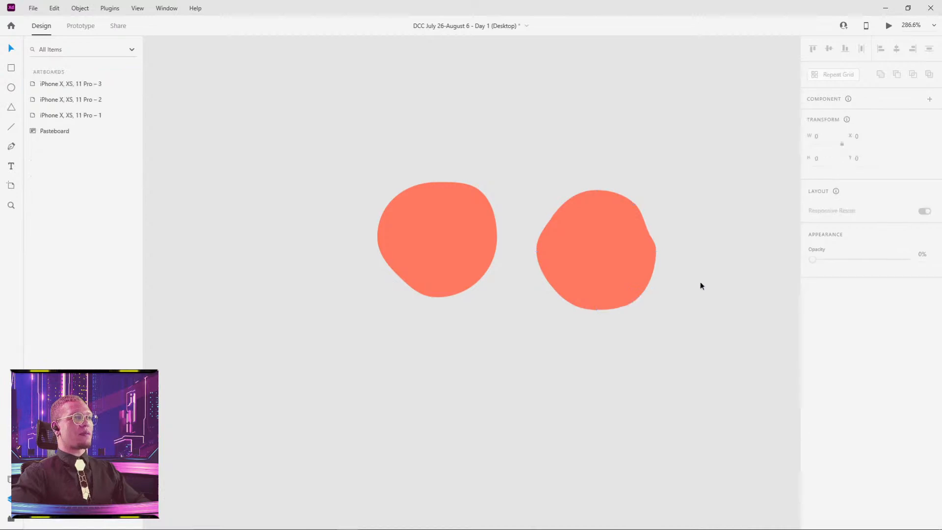
Rotate the newly reshaped coral blob clockwise so its outline points a different way from the original blob beside it.
{"action": "scroll", "coordinate": [700, 282], "scroll_direction": "down", "scroll_amount": 3}
{"action": "left_click_drag", "start_coordinate": [678, 284], "coordinate": [578, 243]}
{"action": "left_click", "coordinate": [572, 216]}
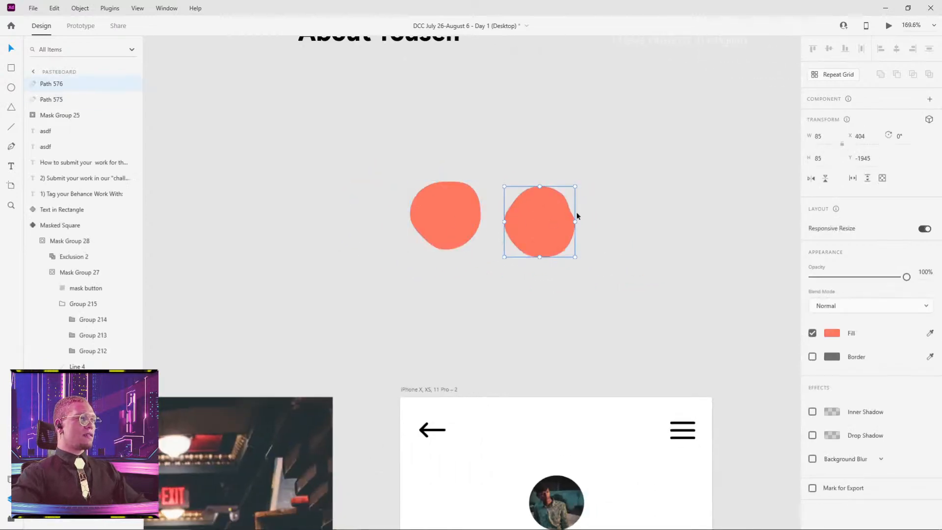
{"action": "left_click_drag", "start_coordinate": [578, 184], "coordinate": [596, 249]}
{"action": "left_click", "coordinate": [608, 266]}
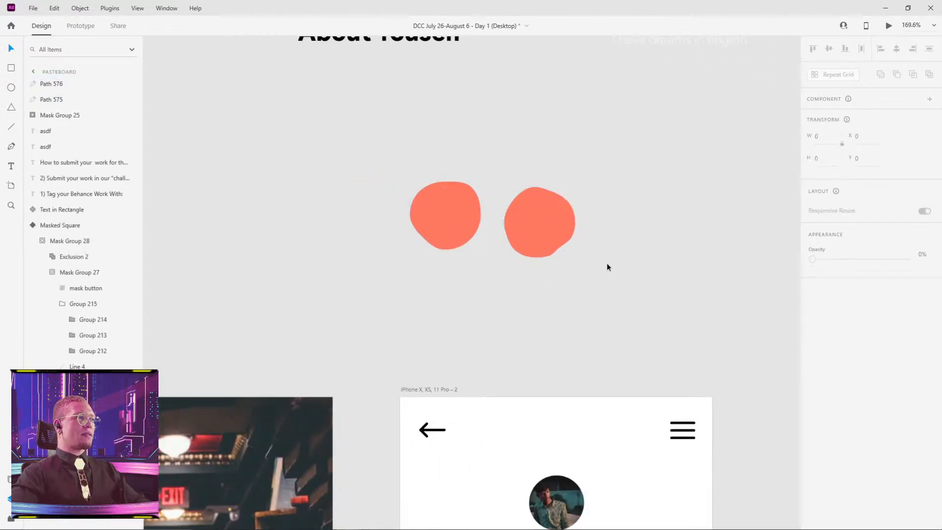
Paste a copy of the original coral blob onto the second artboard's purple card and place it behind the first option's text.
{"action": "left_click", "coordinate": [466, 240]}
{"action": "left_click_drag", "start_coordinate": [610, 306], "coordinate": [603, 290]}
{"action": "scroll", "coordinate": [603, 290], "scroll_direction": "down", "scroll_amount": 10}
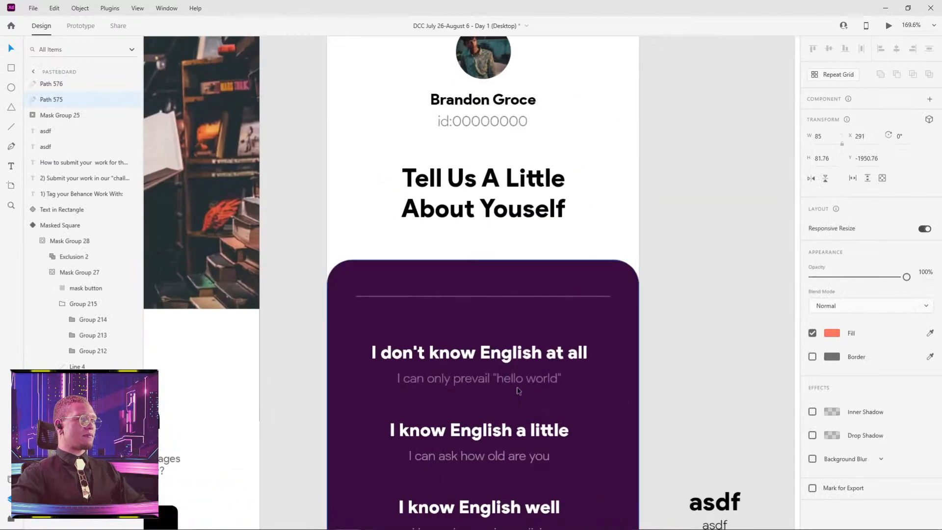
{"action": "left_click", "coordinate": [519, 391]}
{"action": "key", "text": "ctrl+v"}
{"action": "left_click_drag", "start_coordinate": [482, 295], "coordinate": [492, 371]}
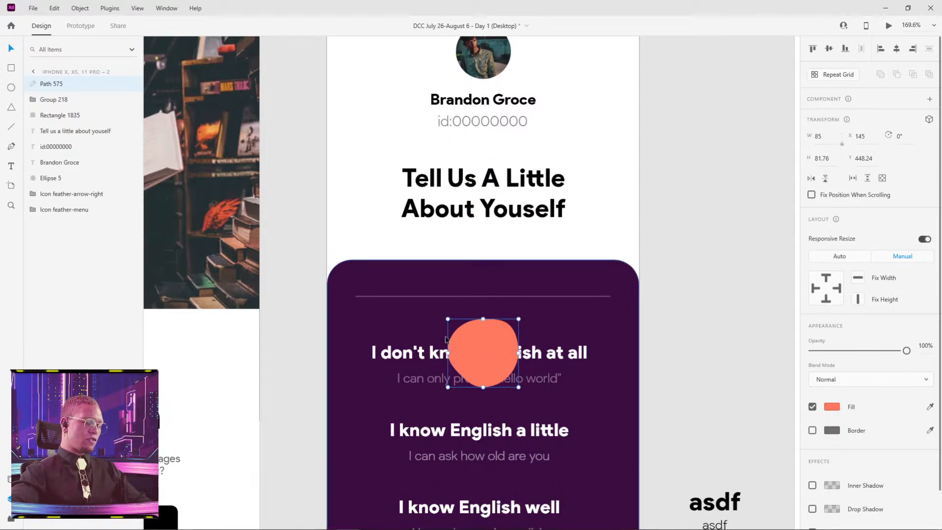
{"action": "key", "text": "ctrl+bracketleft"}
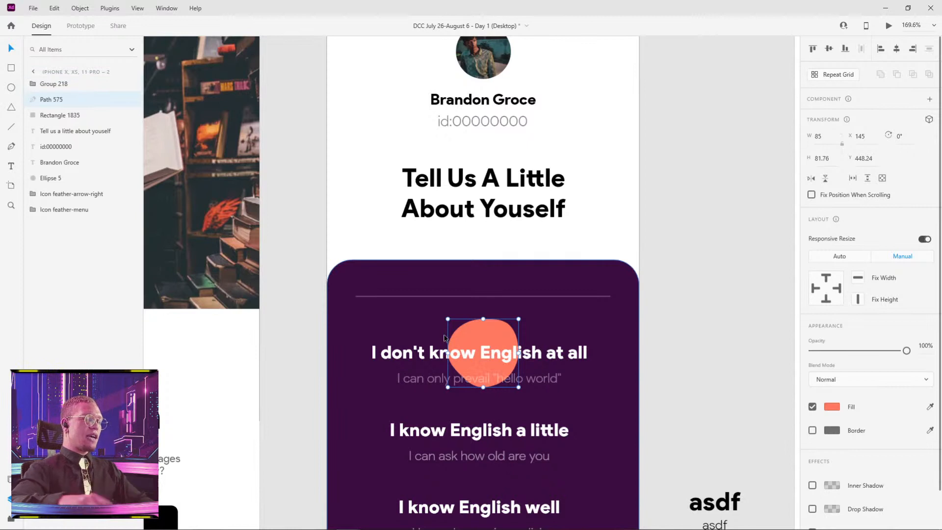
{"action": "mouse_move", "coordinate": [491, 330]}
{"action": "left_mouse_down"}
{"action": "mouse_move", "coordinate": [367, 316]}
{"action": "mouse_move", "coordinate": [389, 281]}
{"action": "mouse_move", "coordinate": [489, 366]}
{"action": "mouse_move", "coordinate": [381, 251]}
{"action": "mouse_move", "coordinate": [407, 315]}
{"action": "mouse_move", "coordinate": [415, 256]}
{"action": "mouse_move", "coordinate": [404, 257]}
{"action": "mouse_move", "coordinate": [393, 294]}
{"action": "mouse_move", "coordinate": [412, 300]}
{"action": "mouse_move", "coordinate": [428, 240]}
{"action": "mouse_move", "coordinate": [367, 177]}
{"action": "mouse_move", "coordinate": [331, 257]}
{"action": "mouse_move", "coordinate": [445, 294]}
{"action": "mouse_move", "coordinate": [261, 190]}
{"action": "mouse_move", "coordinate": [313, 58]}
{"action": "mouse_move", "coordinate": [567, 104]}
{"action": "mouse_move", "coordinate": [595, 307]}
{"action": "mouse_move", "coordinate": [457, 335]}
{"action": "mouse_move", "coordinate": [489, 330]}
{"action": "left_mouse_up"}
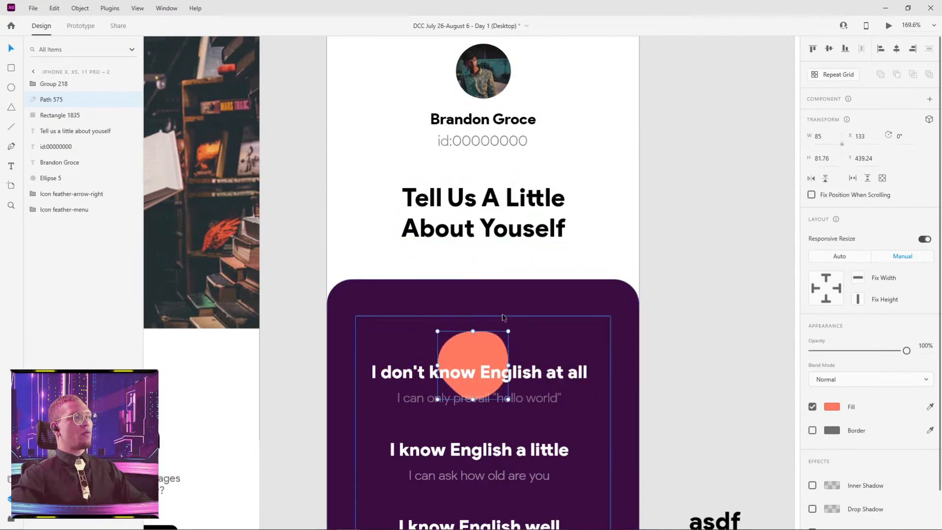
Check the Kenzui design in the browser and move the coral blob above the first option on the purple card.
{"action": "key", "text": "alt+Tab"}
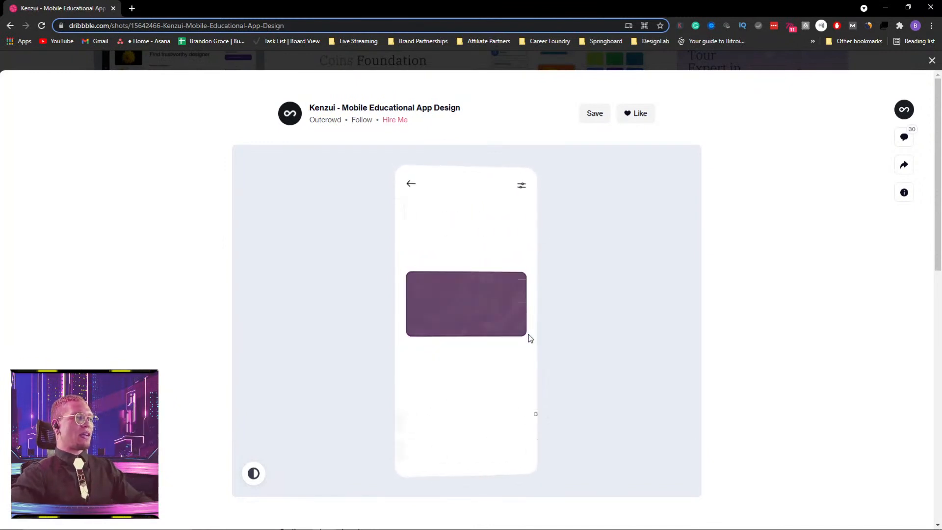
{"action": "key", "text": "alt+Tab"}
{"action": "scroll", "coordinate": [694, 311], "scroll_direction": "down", "scroll_amount": 3}
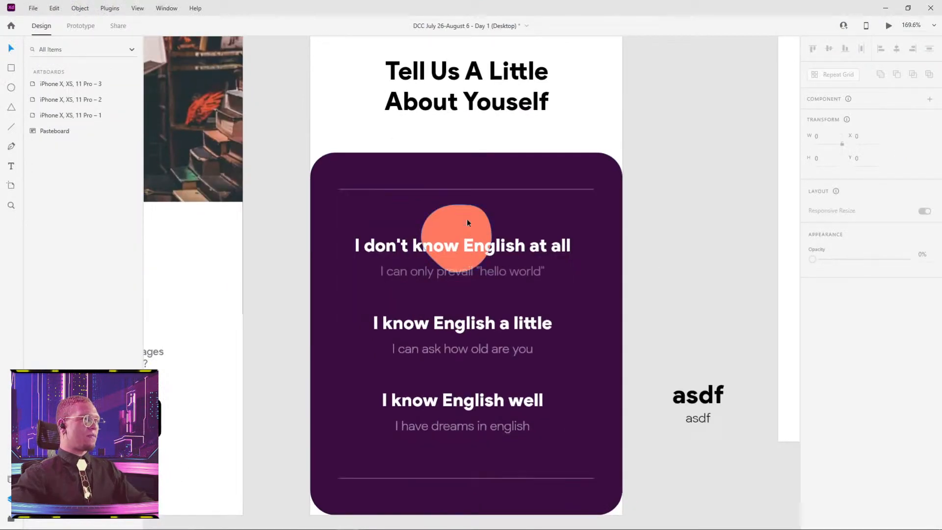
{"action": "left_click_drag", "start_coordinate": [466, 219], "coordinate": [451, 184]}
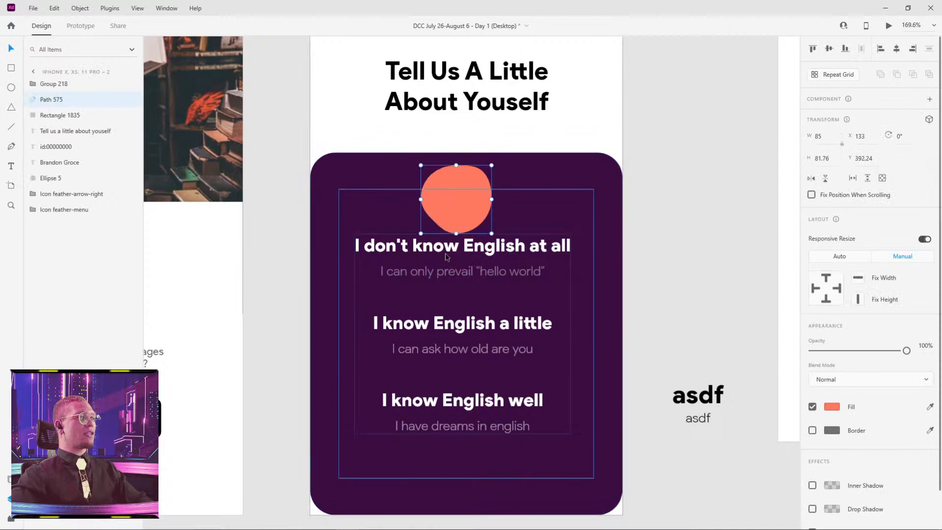
Group the purple card, coral blob and English-level options, and move the group onto the pasteboard below the artboards.
{"action": "left_click", "coordinate": [368, 167], "text": "shift"}
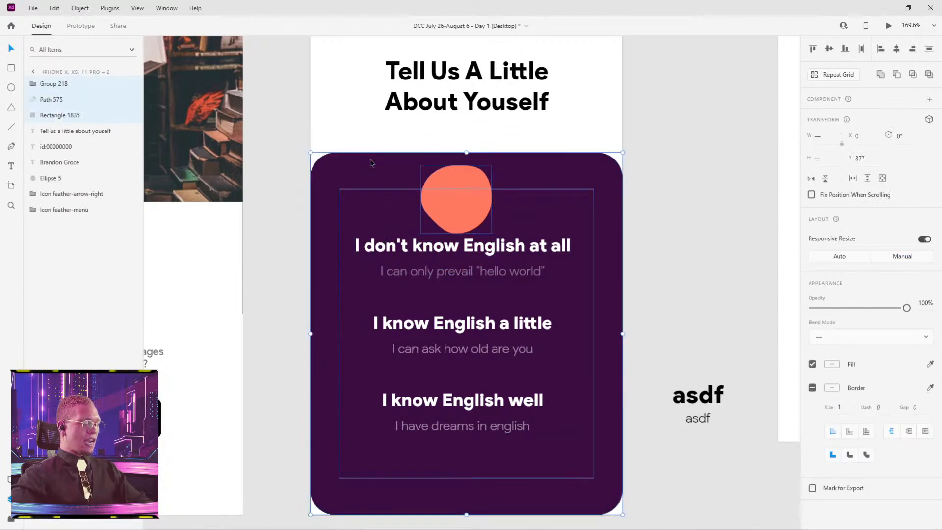
{"action": "key", "text": "ctrl+g"}
{"action": "scroll", "coordinate": [482, 318], "scroll_direction": "down", "scroll_amount": 5}
{"action": "left_click_drag", "start_coordinate": [483, 290], "coordinate": [708, 454]}
{"action": "left_click_drag", "start_coordinate": [667, 368], "coordinate": [484, 206]}
{"action": "left_click_drag", "start_coordinate": [526, 322], "coordinate": [550, 339]}
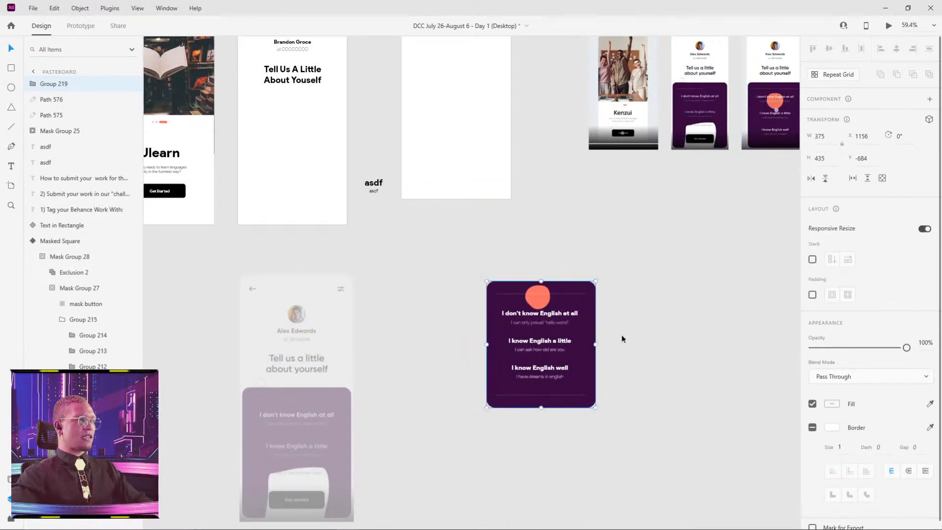
{"action": "left_click", "coordinate": [642, 361]}
Duplicate the grouped purple card on the pasteboard and place the copy to the right of the original.
{"action": "mouse_move", "coordinate": [276, 529]}
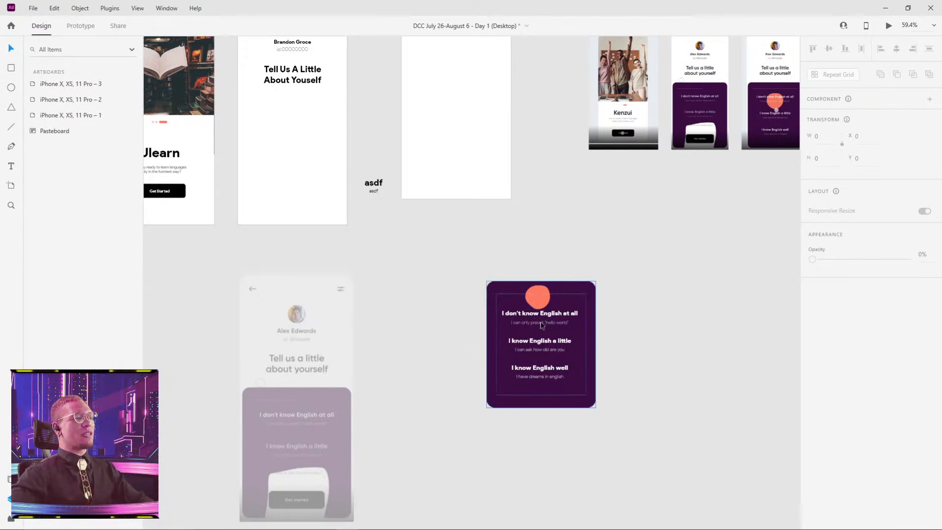
{"action": "left_click_drag", "start_coordinate": [539, 324], "coordinate": [611, 321]}
{"action": "left_click", "coordinate": [645, 234]}
{"action": "left_click_drag", "start_coordinate": [476, 332], "coordinate": [450, 332]}
{"action": "left_click", "coordinate": [634, 259]}
{"action": "left_click_drag", "start_coordinate": [644, 237], "coordinate": [490, 206]}
{"action": "scroll", "coordinate": [435, 283], "scroll_direction": "up", "scroll_amount": 1}
{"action": "scroll", "coordinate": [435, 284], "scroll_direction": "up", "scroll_amount": 6}
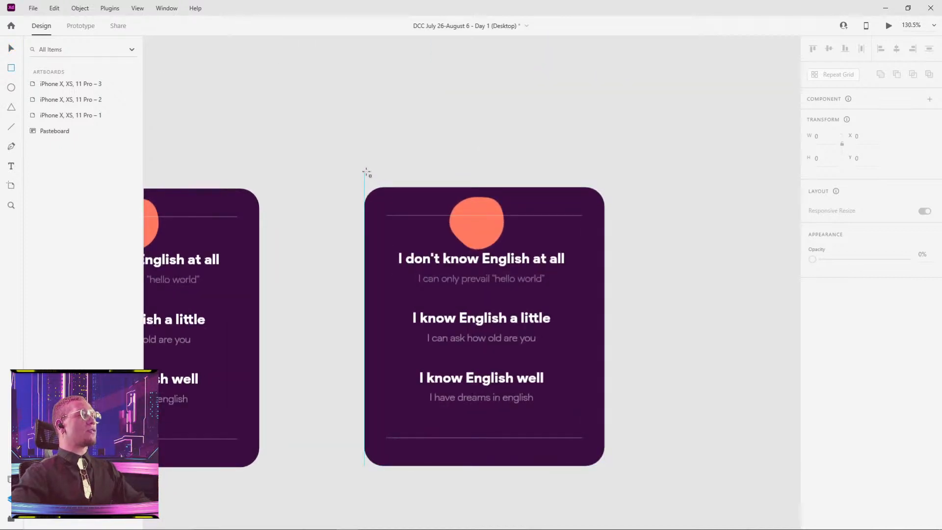
Duplicate the copied card's purple background rectangle, move it beside the card and take it out of the card's group.
{"action": "double_click", "coordinate": [388, 197]}
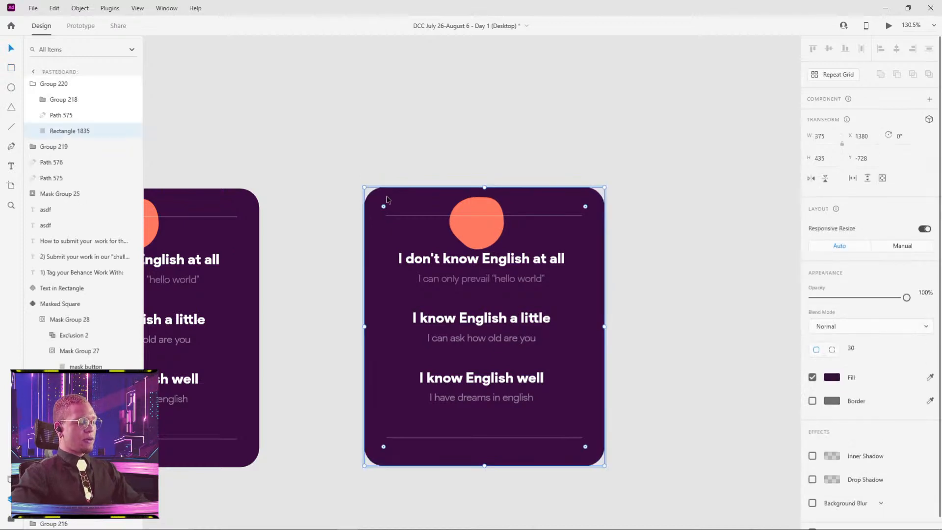
{"action": "key", "text": "ctrl+d"}
{"action": "left_click_drag", "start_coordinate": [622, 226], "coordinate": [746, 263]}
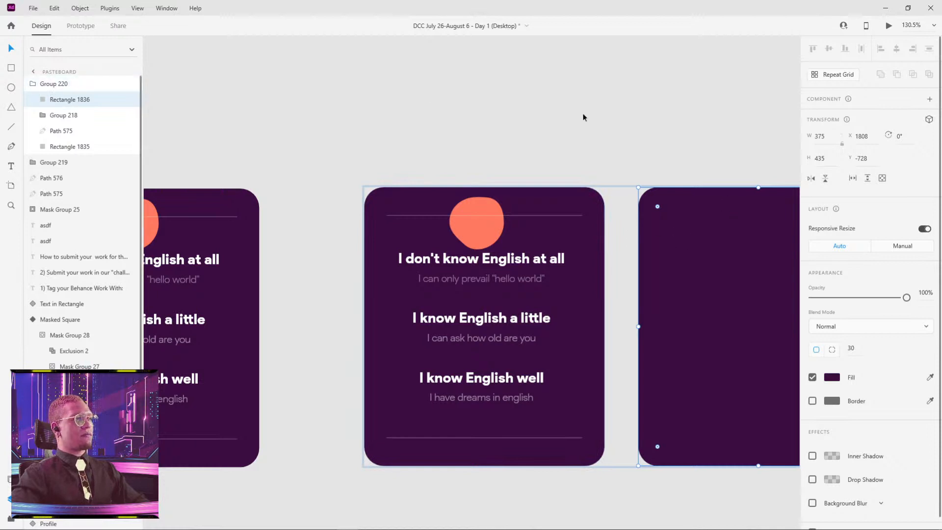
{"action": "key", "text": "Delete"}
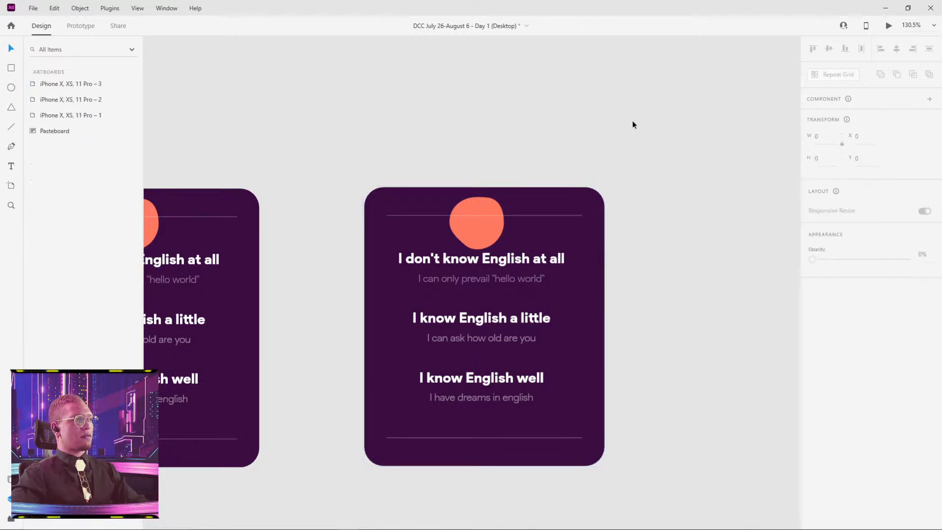
{"action": "key", "text": "ctrl+z"}
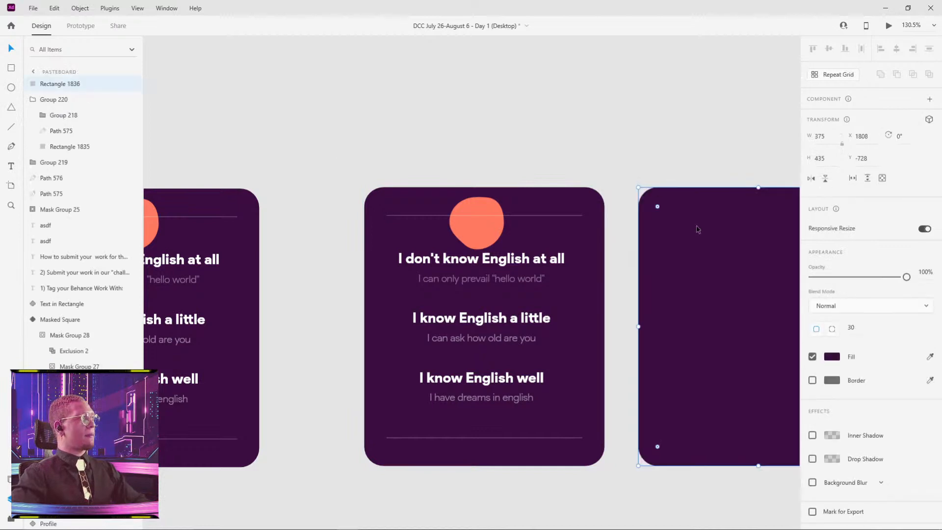
Rename the separate purple rectangle's layer as Mask.
{"action": "double_click", "coordinate": [53, 84]}
{"action": "type", "text": "Mask"}
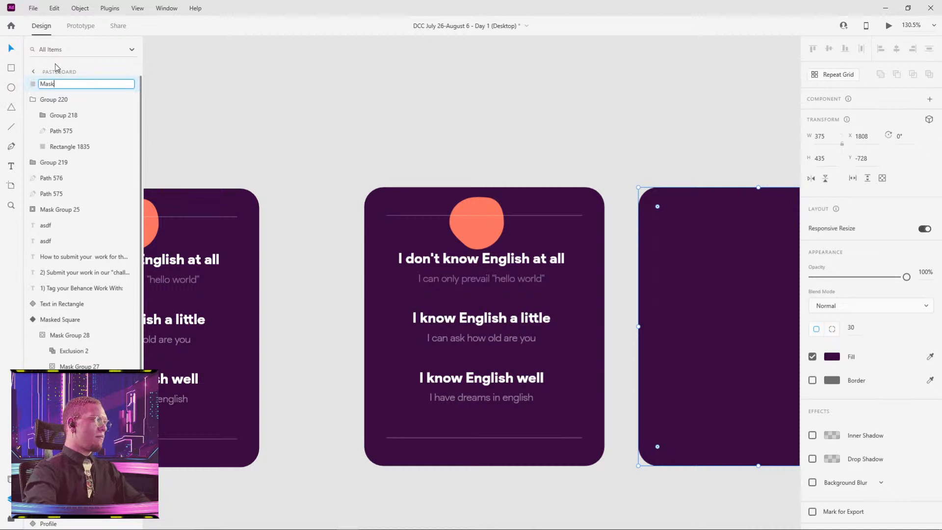
{"action": "key", "text": "Return"}
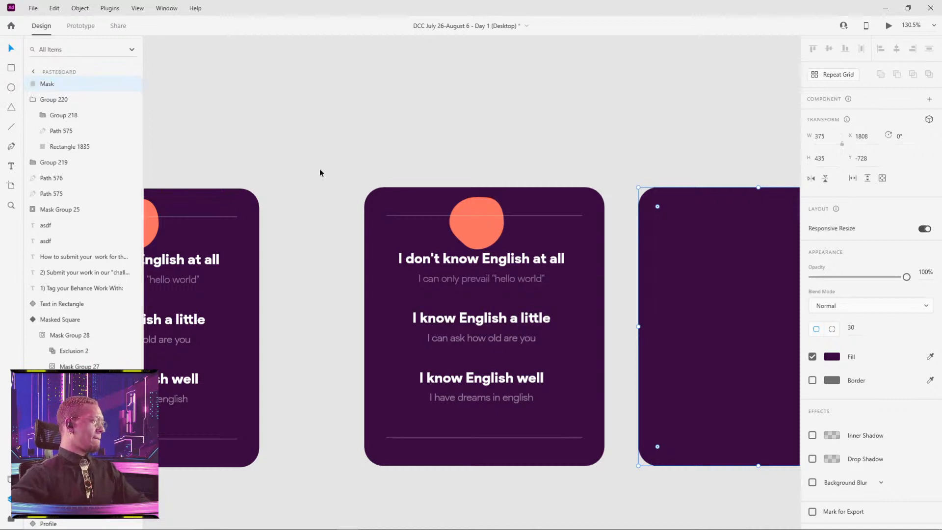
{"action": "left_click", "coordinate": [582, 143]}
Move the Mask rectangle so it partly overlaps the copied card and change its fill to bright magenta.
{"action": "left_click_drag", "start_coordinate": [717, 260], "coordinate": [576, 160]}
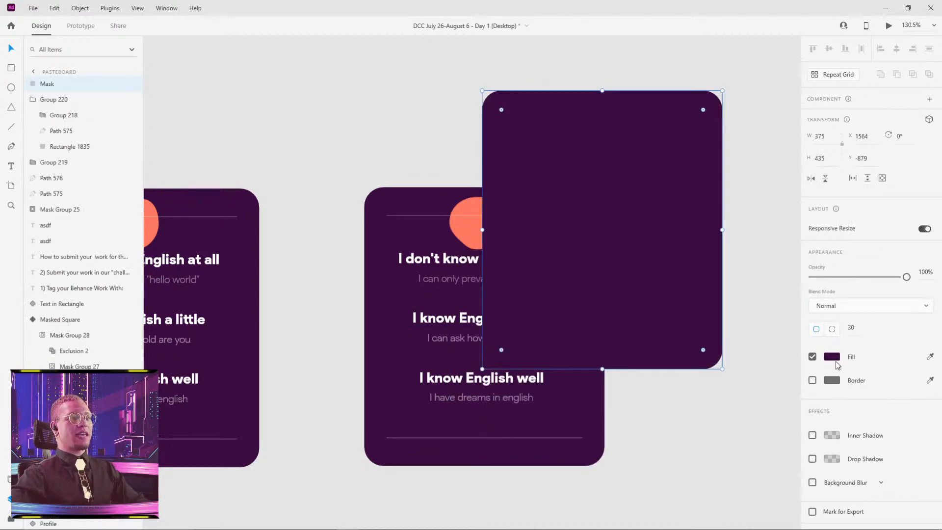
{"action": "left_click", "coordinate": [837, 363]}
{"action": "left_click", "coordinate": [756, 305]}
{"action": "left_click", "coordinate": [767, 259]}
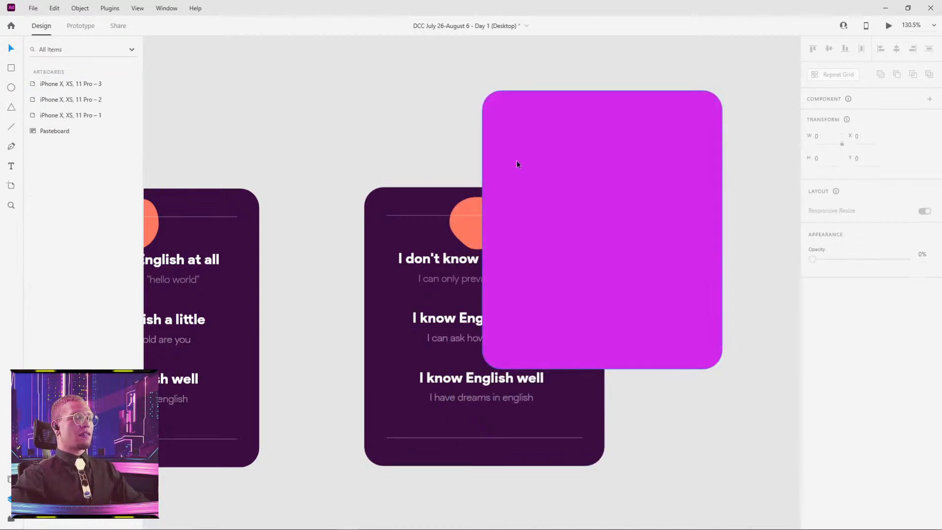
{"action": "left_click_drag", "start_coordinate": [516, 160], "coordinate": [522, 202]}
Mask the copied card group with the magenta Mask rectangle using Mask with Shape.
{"action": "left_click", "coordinate": [395, 218]}
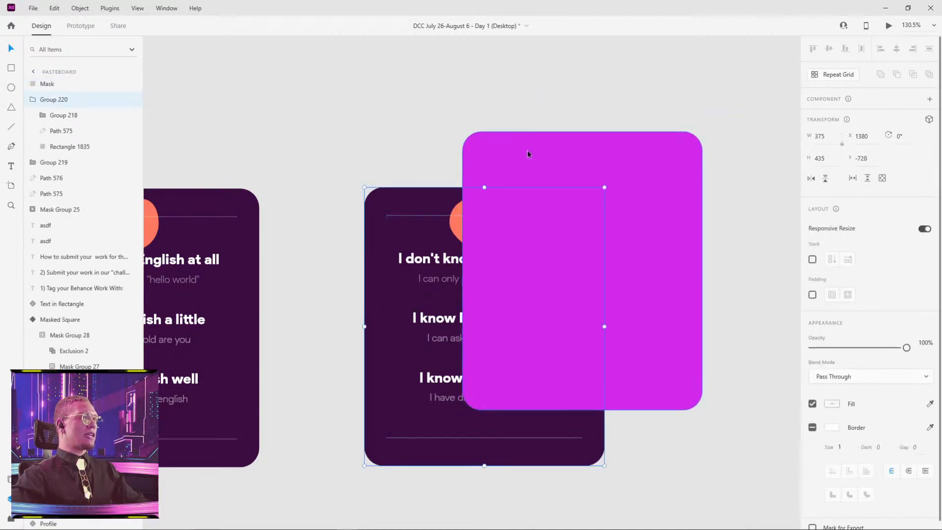
{"action": "left_click", "coordinate": [512, 152]}
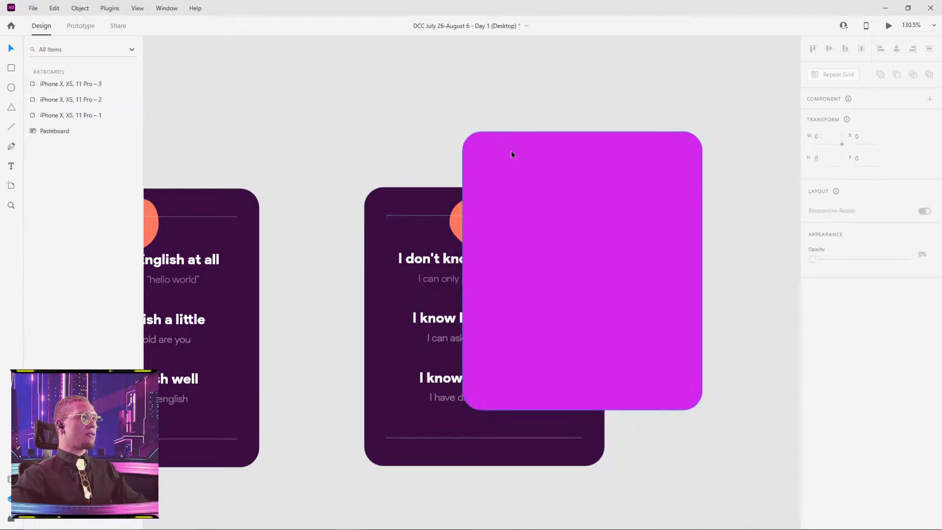
{"action": "left_click", "coordinate": [397, 242], "text": "shift"}
{"action": "right_click", "coordinate": [397, 242]}
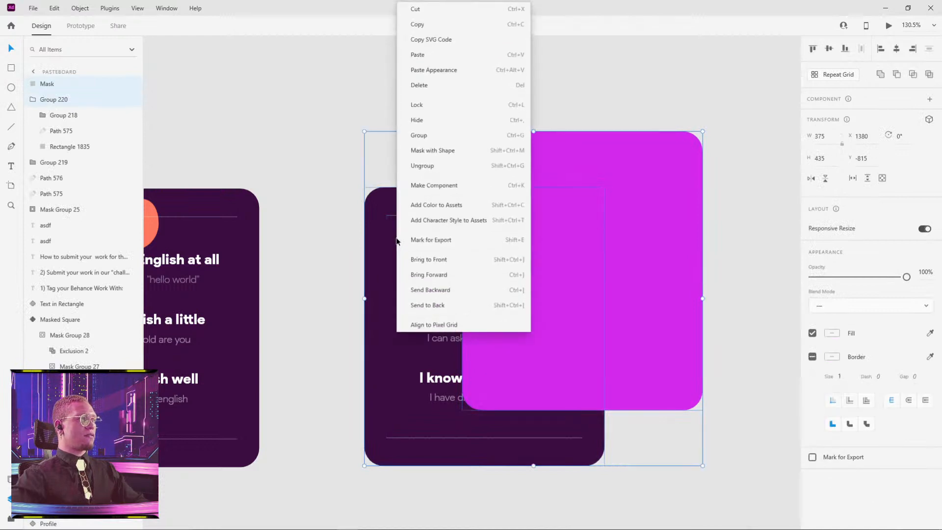
{"action": "left_click", "coordinate": [435, 152]}
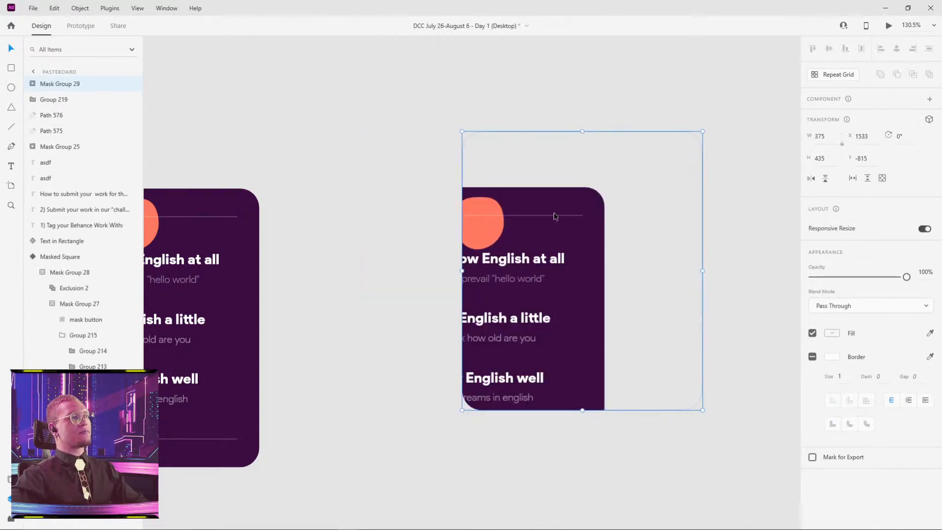
Reposition the Mask shape inside the mask group so that it exactly covers the whole purple card.
{"action": "double_click", "coordinate": [560, 193]}
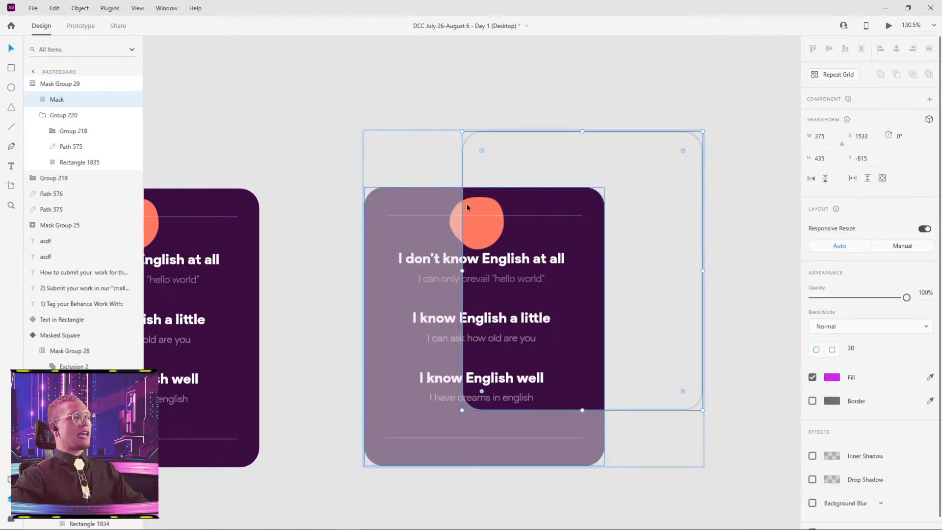
{"action": "double_click", "coordinate": [502, 132]}
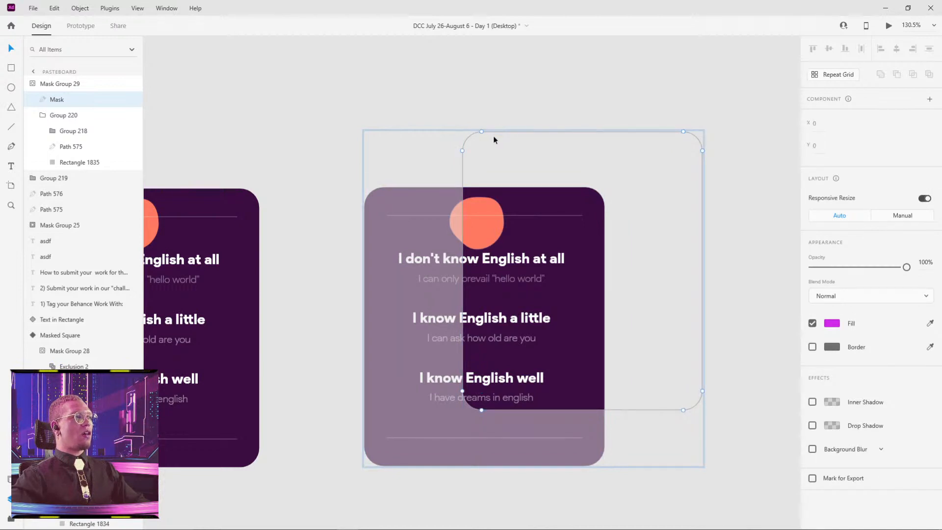
{"action": "key", "text": "Escape"}
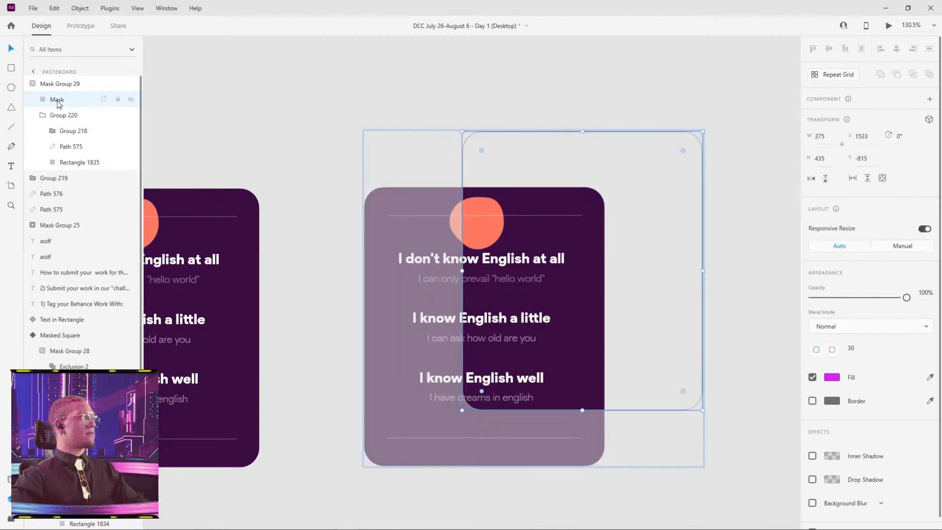
{"action": "left_click", "coordinate": [401, 118]}
{"action": "left_click", "coordinate": [481, 230]}
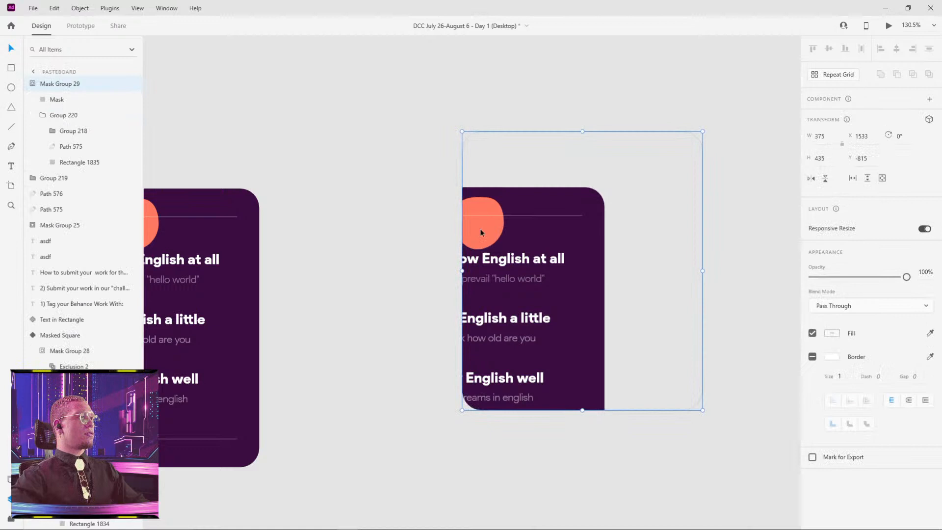
{"action": "left_click", "coordinate": [43, 100]}
{"action": "left_click_drag", "start_coordinate": [461, 163], "coordinate": [365, 220]}
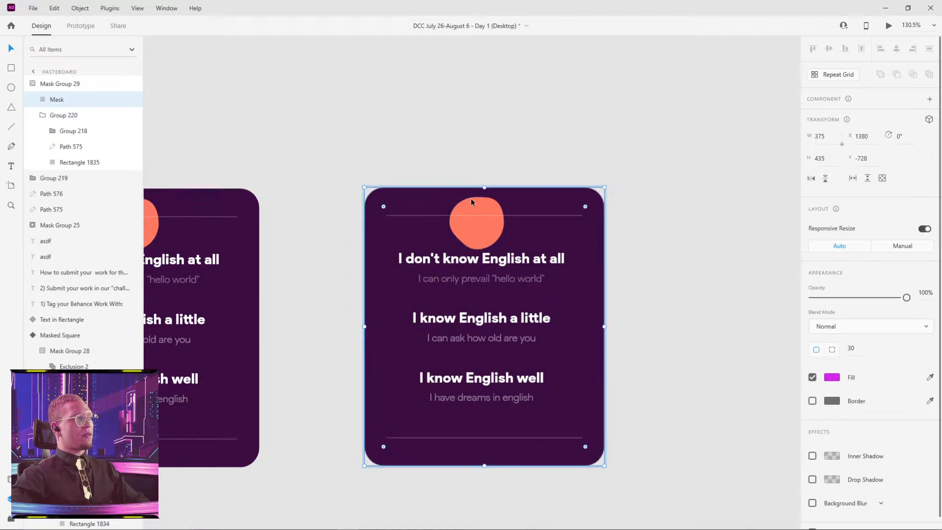
Shift the masked card slightly up and to the right, and rename its layer as Masked Group.
{"action": "left_click", "coordinate": [33, 85]}
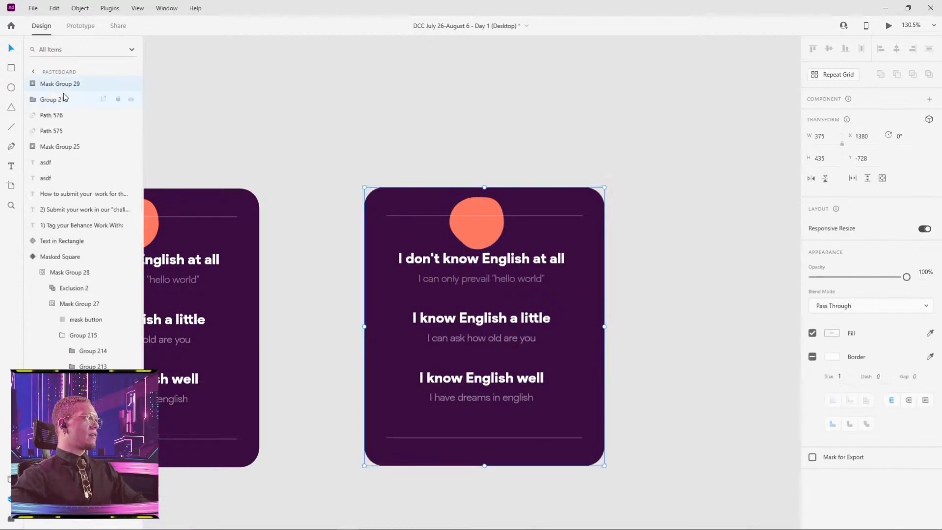
{"action": "left_click_drag", "start_coordinate": [395, 241], "coordinate": [431, 217]}
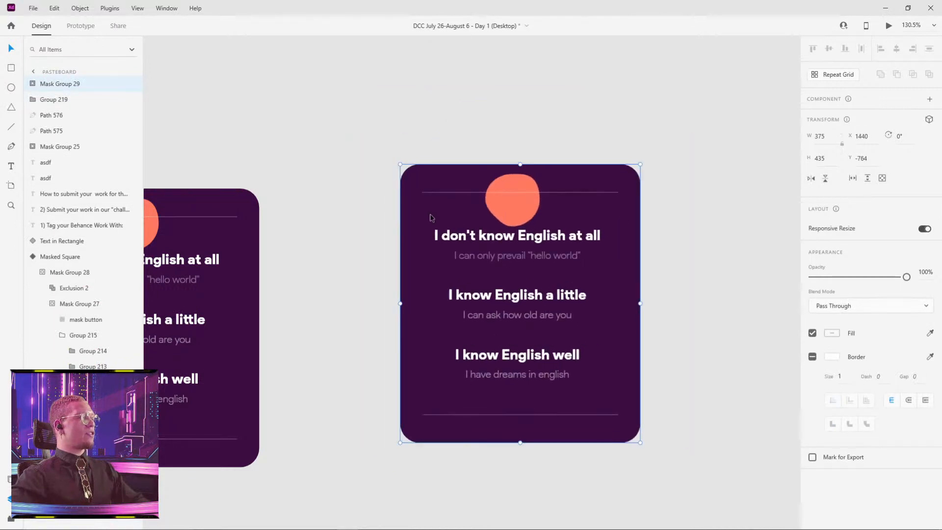
{"action": "double_click", "coordinate": [65, 85]}
{"action": "type", "text": "Masked"}
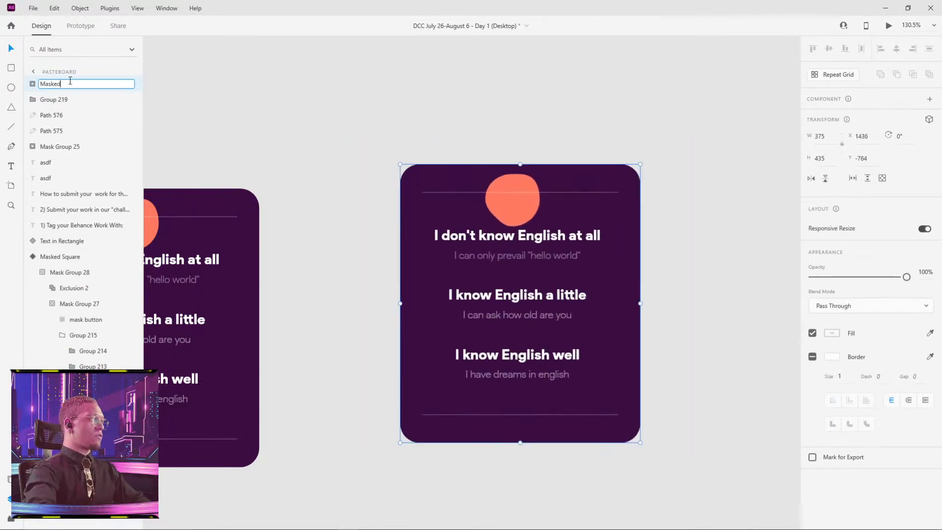
{"action": "key", "text": "Return"}
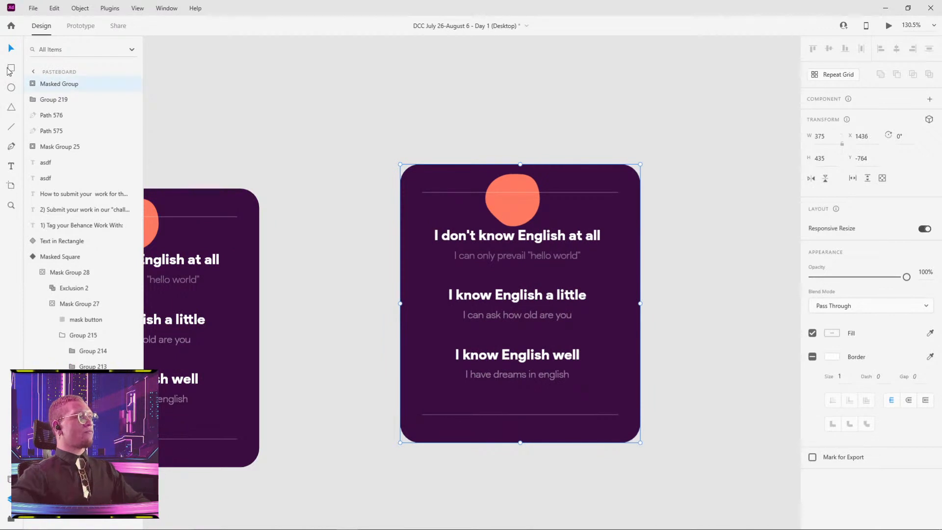
Expand the Masked Group layer and inspect its Mask shape and Group 220 contents.
{"action": "left_click", "coordinate": [35, 86]}
{"action": "left_click", "coordinate": [57, 99]}
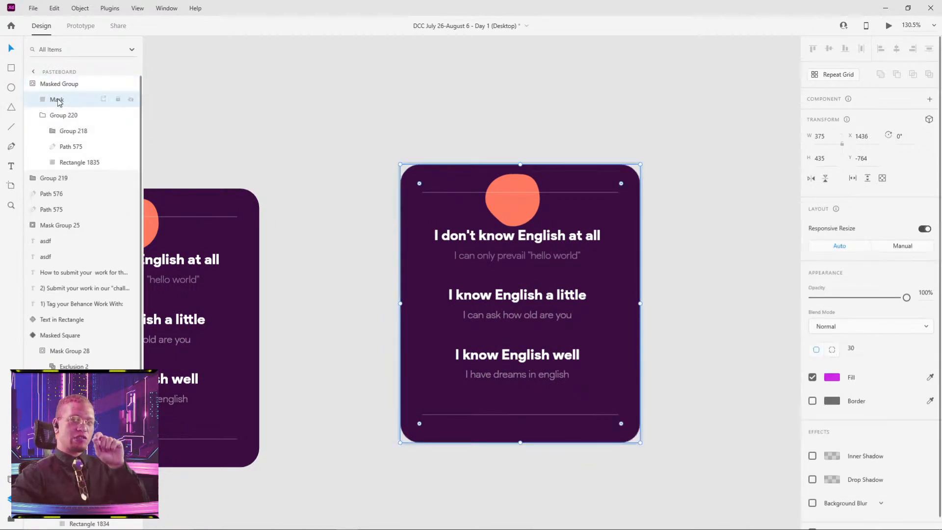
{"action": "left_click", "coordinate": [62, 116]}
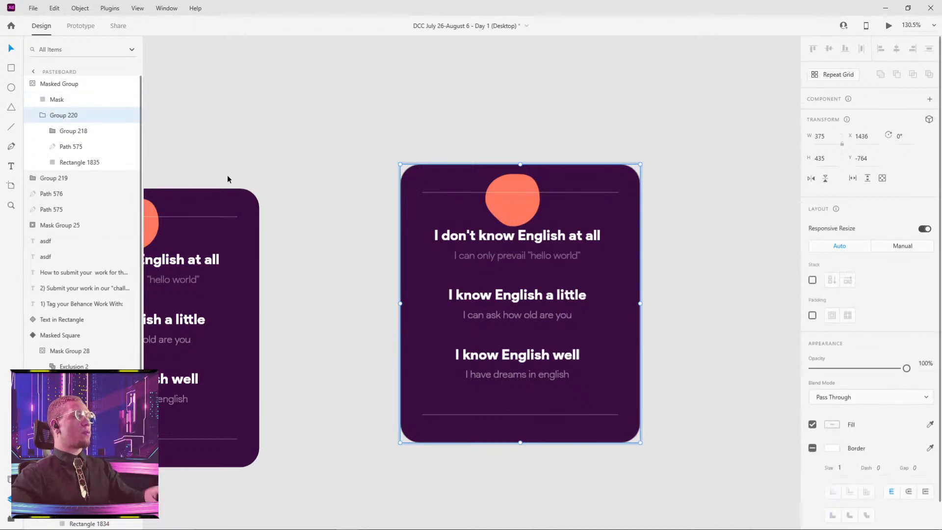
{"action": "left_click_drag", "start_coordinate": [210, 258], "coordinate": [488, 176]}
{"action": "left_click_drag", "start_coordinate": [690, 213], "coordinate": [416, 287]}
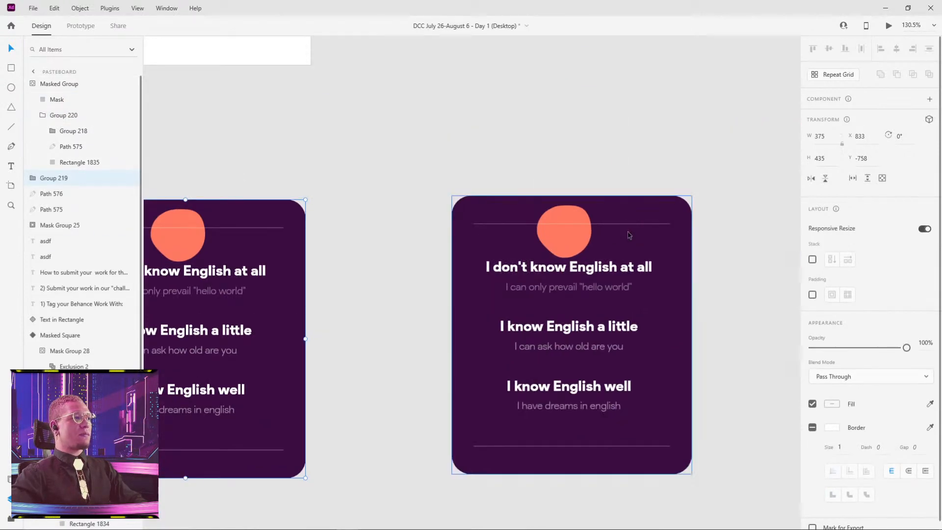
Test the mask by moving the coral blob above the masked card's upper edge, and undo the move.
{"action": "left_click", "coordinate": [579, 245]}
{"action": "double_click", "coordinate": [580, 244]}
{"action": "double_click", "coordinate": [580, 244]}
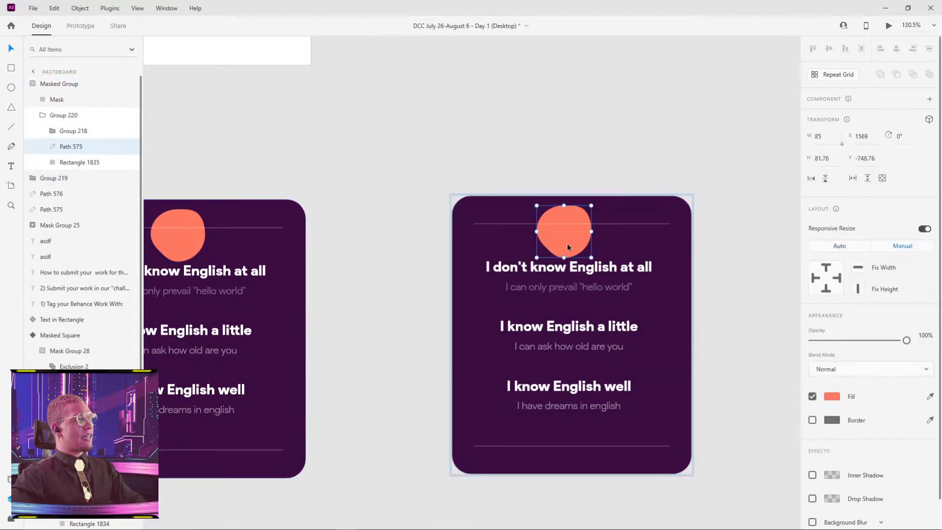
{"action": "left_click_drag", "start_coordinate": [566, 243], "coordinate": [517, 180]}
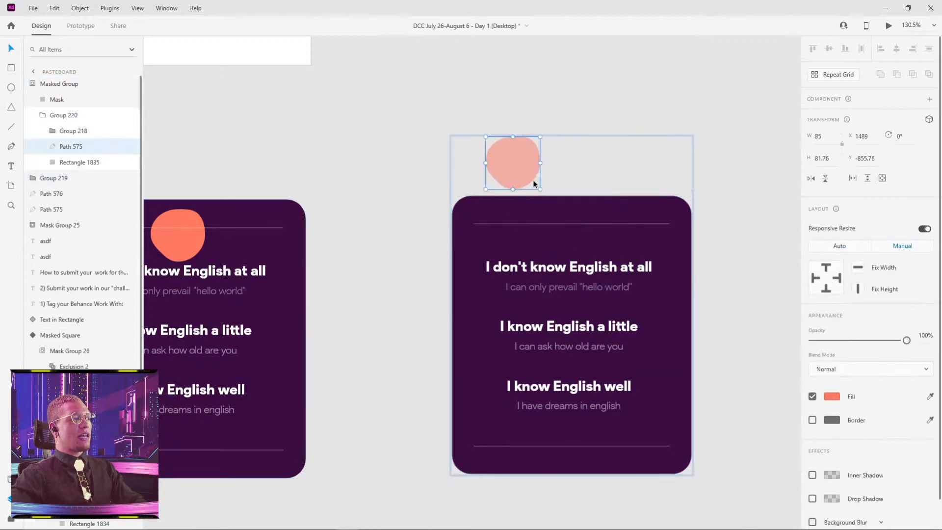
{"action": "left_click", "coordinate": [749, 142]}
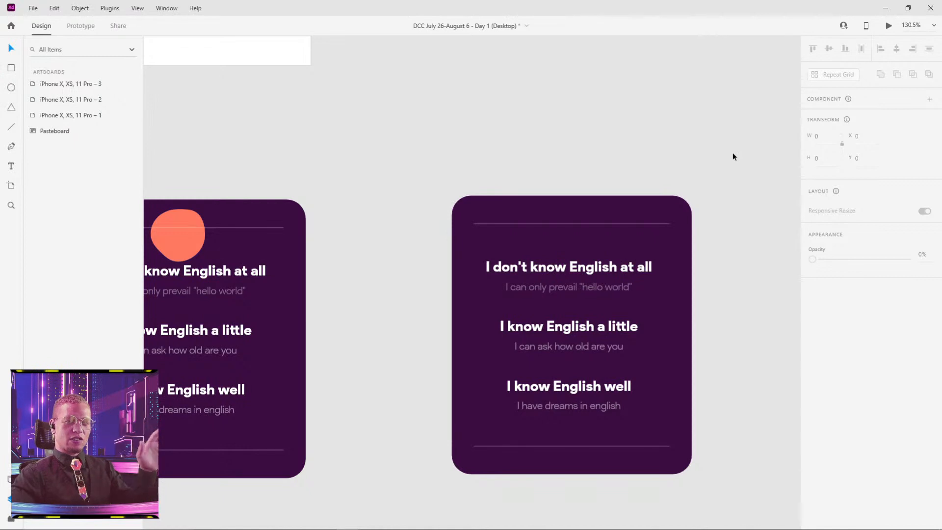
{"action": "key", "text": "ctrl+z"}
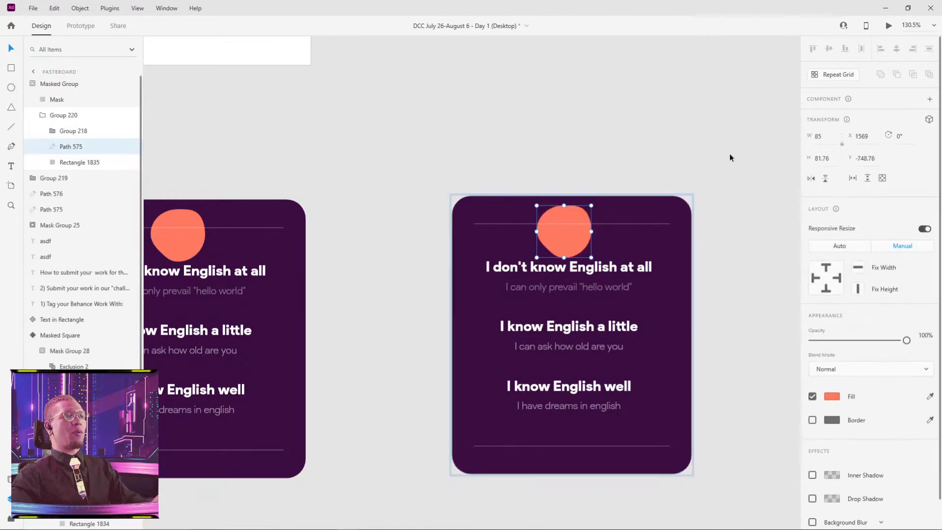
Move the masked card onto the second iPhone artboard, filling the area below the "Tell Us A Little About Youself" heading at X 0, Y 377.
{"action": "left_click", "coordinate": [675, 156]}
{"action": "scroll", "coordinate": [605, 198], "scroll_direction": "right", "scroll_amount": 2}
{"action": "scroll", "coordinate": [605, 199], "scroll_direction": "up", "scroll_amount": 1}
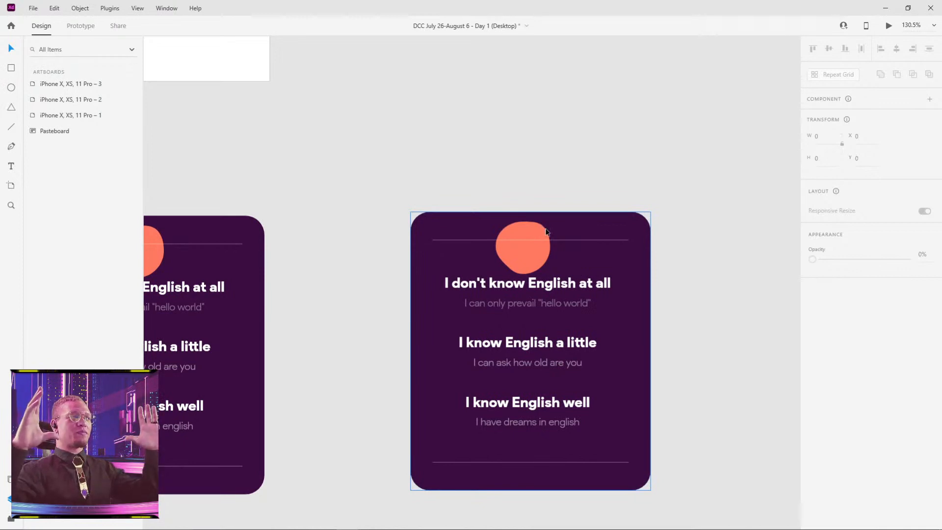
{"action": "scroll", "coordinate": [491, 138], "scroll_direction": "down", "scroll_amount": 5}
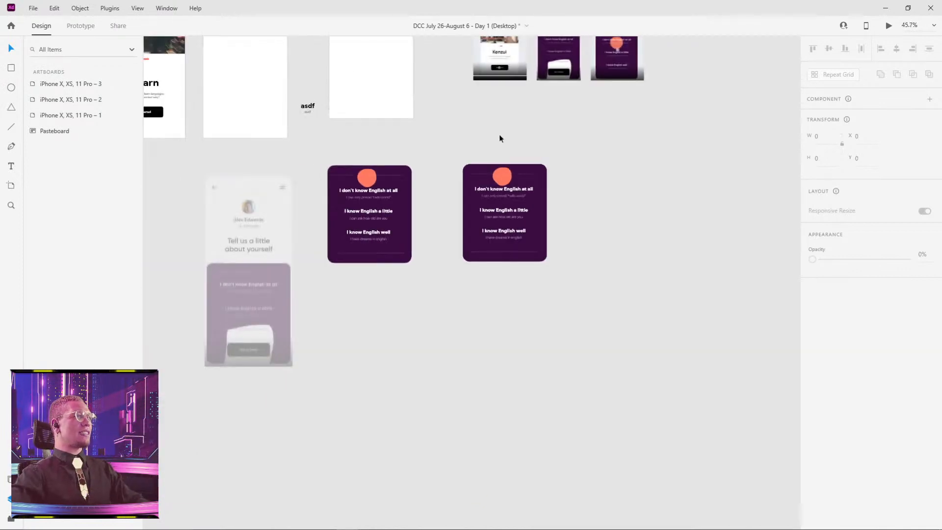
{"action": "left_click_drag", "start_coordinate": [500, 139], "coordinate": [633, 245]}
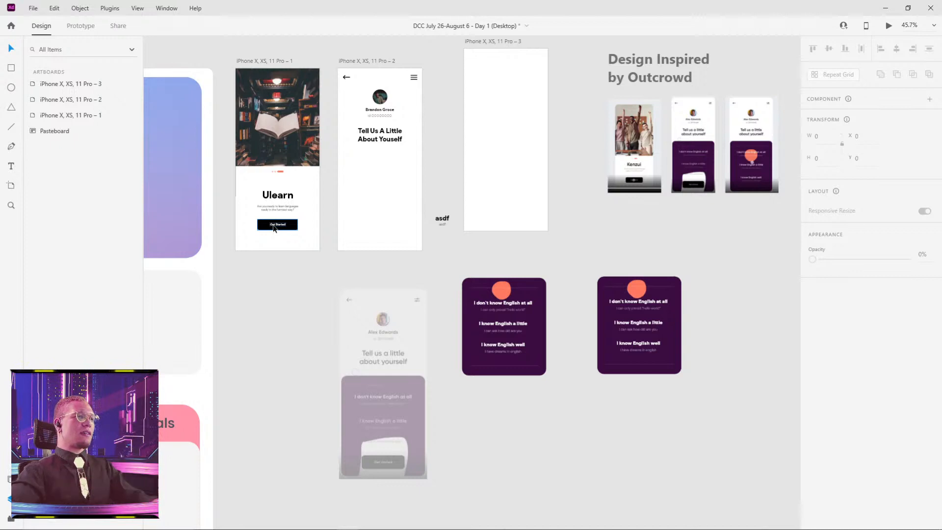
{"action": "left_click_drag", "start_coordinate": [648, 331], "coordinate": [390, 212]}
{"action": "scroll", "coordinate": [392, 230], "scroll_direction": "up", "scroll_amount": 5}
{"action": "left_click_drag", "start_coordinate": [387, 347], "coordinate": [435, 468]}
{"action": "left_click", "coordinate": [552, 266]}
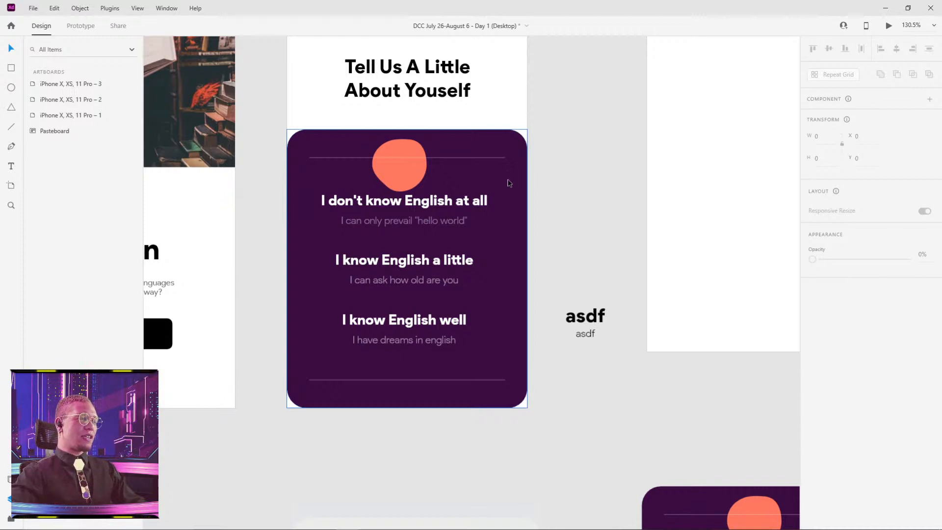
Copy the Mask shape inside the masked card, paste it as a separate layer on the artboard, and offset it slightly to the right.
{"action": "left_click", "coordinate": [511, 182]}
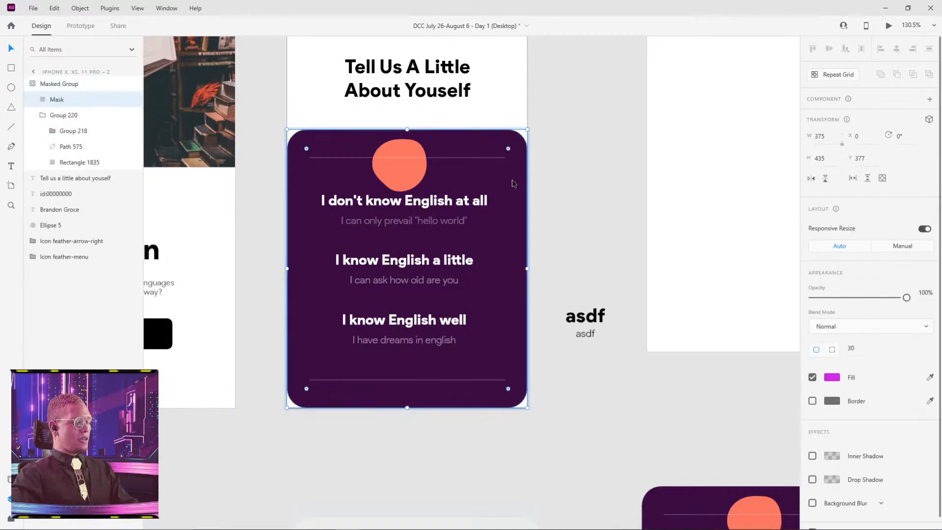
{"action": "left_click", "coordinate": [602, 132]}
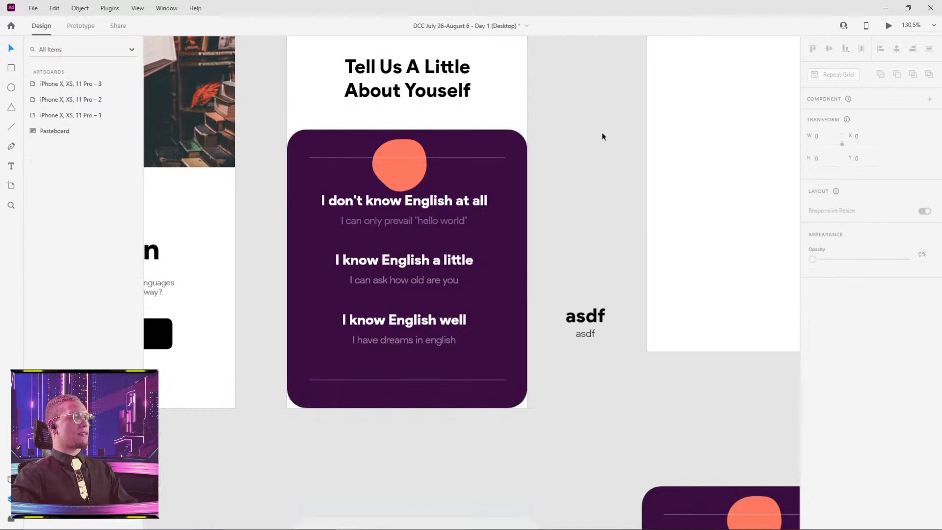
{"action": "key", "text": "ctrl+v"}
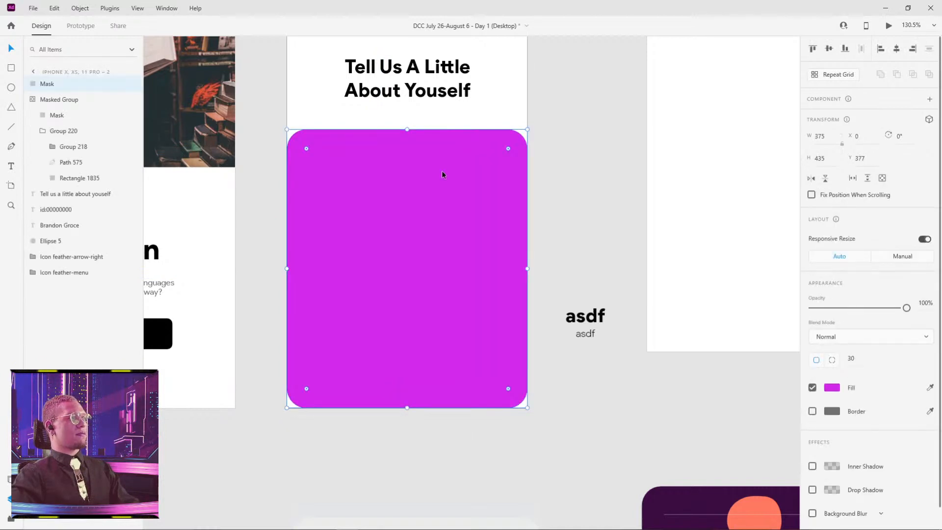
{"action": "left_click_drag", "start_coordinate": [443, 174], "coordinate": [607, 177]}
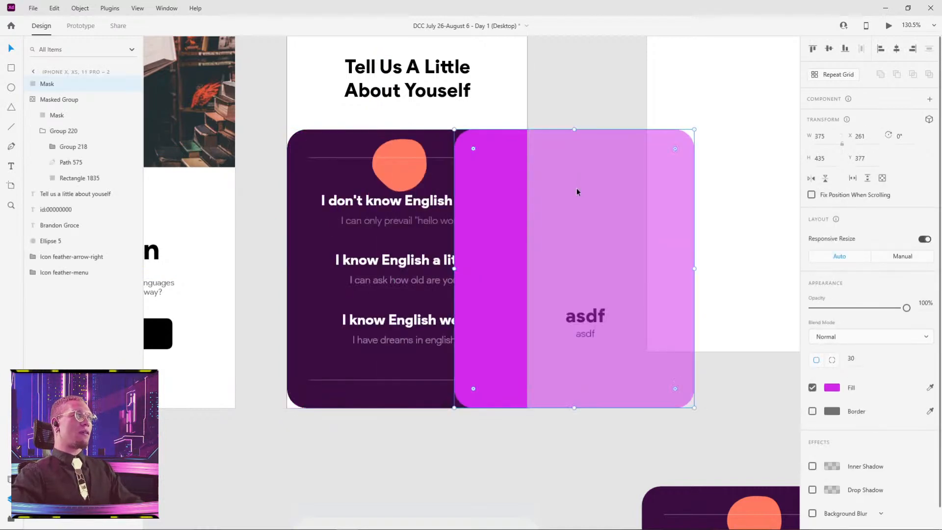
{"action": "left_click_drag", "start_coordinate": [532, 199], "coordinate": [387, 205]}
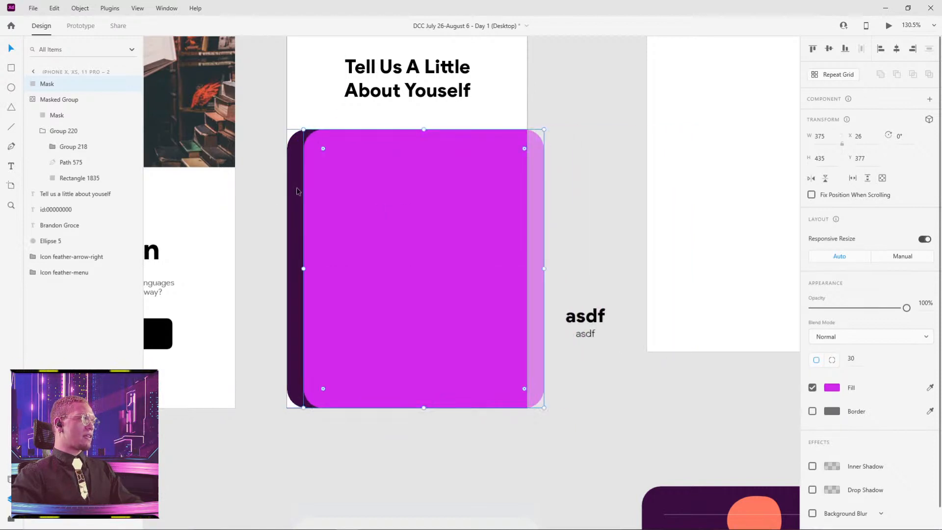
Shift the pasted magenta Mask shape to about X 148, Y 387 and rename its layer as Mask 2.
{"action": "left_click", "coordinate": [296, 191], "text": "shift"}
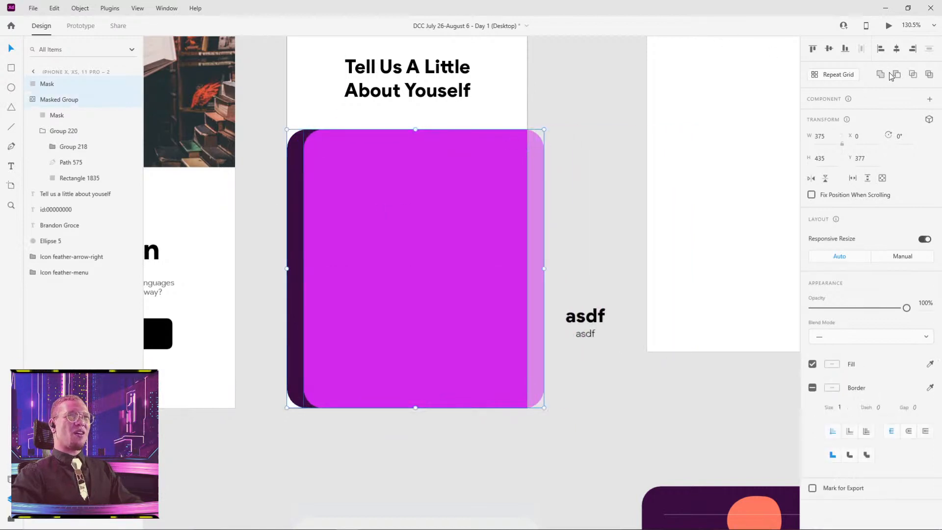
{"action": "left_click", "coordinate": [610, 107]}
{"action": "left_click_drag", "start_coordinate": [388, 207], "coordinate": [472, 197]}
{"action": "left_click", "coordinate": [385, 205]}
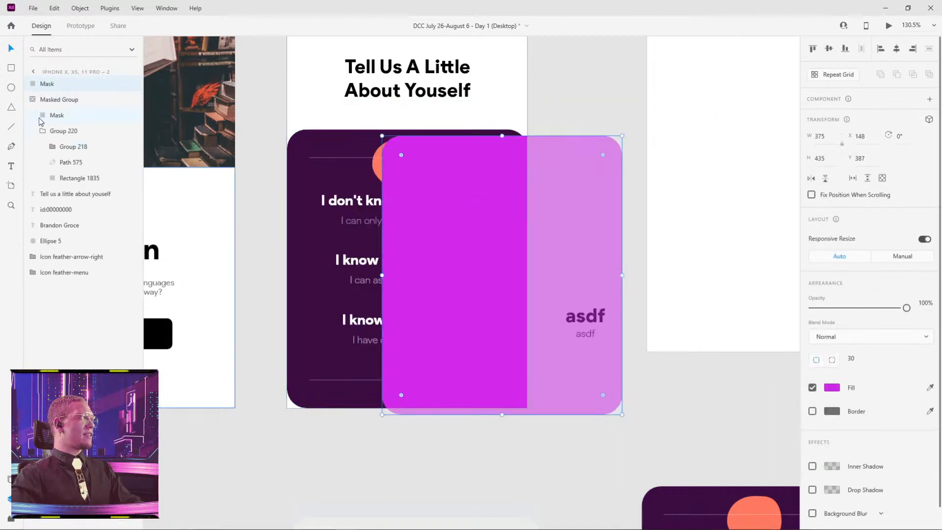
{"action": "double_click", "coordinate": [48, 84]}
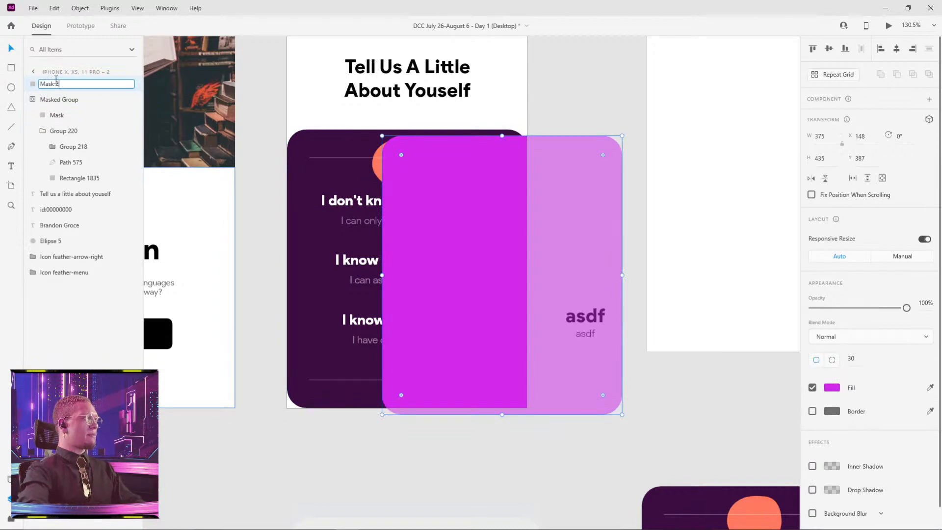
{"action": "key", "text": "Escape"}
Move Mask 2 back over the card to about X 42, Y 377, and select it together with Masked Group.
{"action": "left_click_drag", "start_coordinate": [470, 216], "coordinate": [366, 203]}
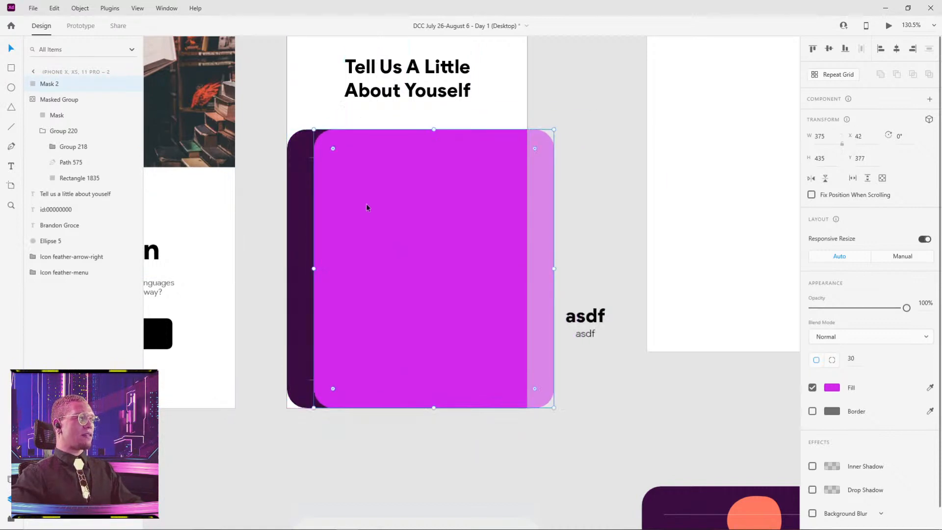
{"action": "left_click", "coordinate": [298, 221], "text": "shift"}
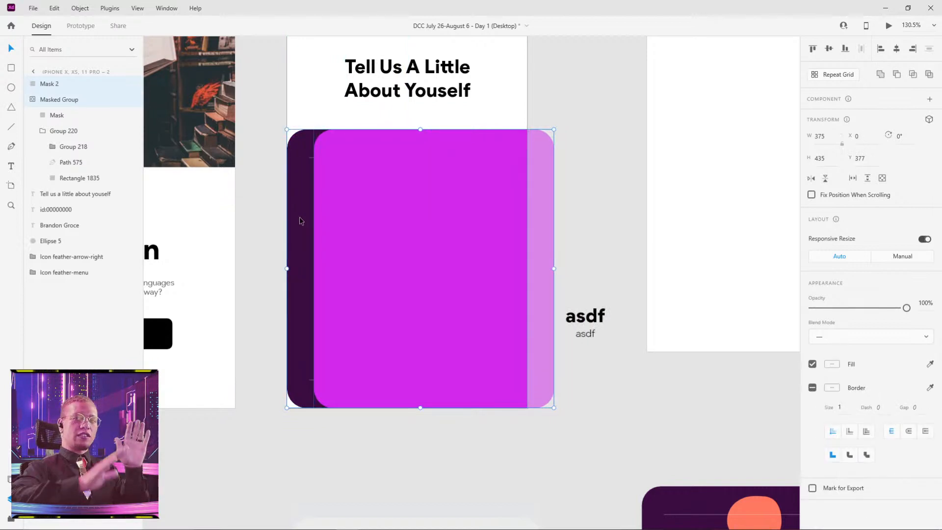
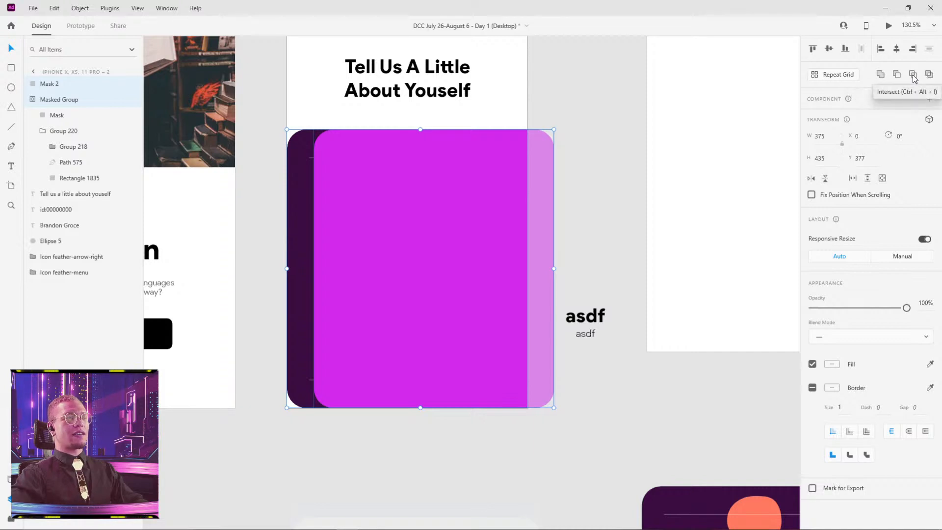
Try intersecting Mask 2 with Masked Group, undo it, and exclude their overlap instead.
{"action": "left_click", "coordinate": [913, 74]}
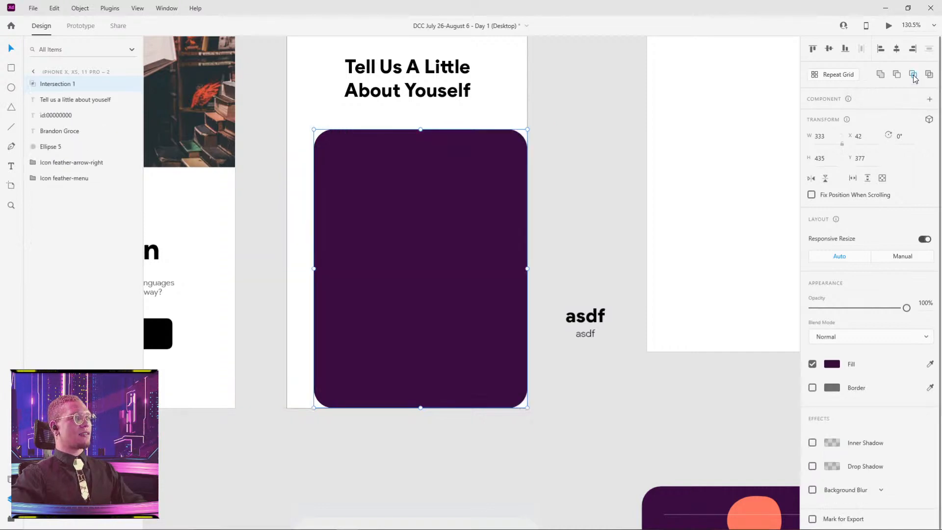
{"action": "key", "text": "ctrl+z"}
{"action": "left_click", "coordinate": [929, 75]}
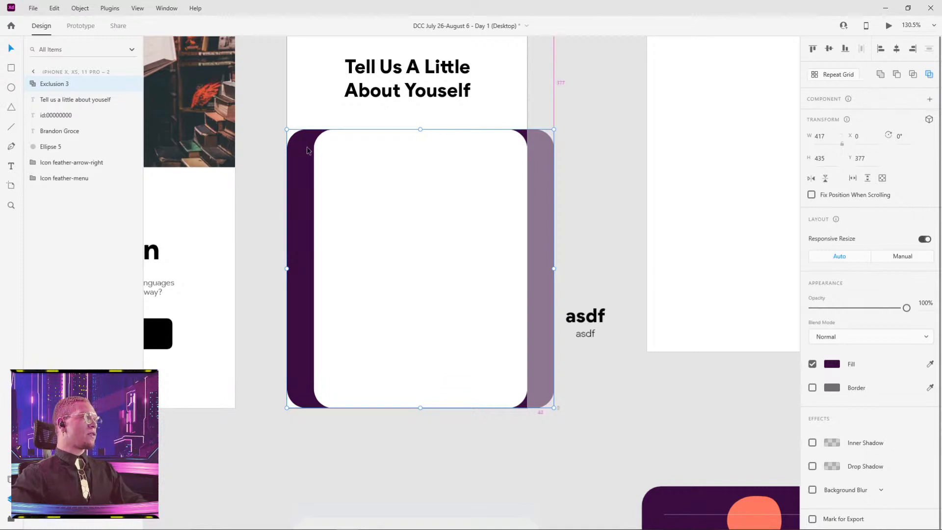
Inside the exclusion, narrow Mask 2 from its left edge to a width of about 145 at X 272.
{"action": "scroll", "coordinate": [306, 148], "scroll_direction": "up", "scroll_amount": 3}
{"action": "double_click", "coordinate": [323, 138]}
{"action": "left_click", "coordinate": [323, 138]}
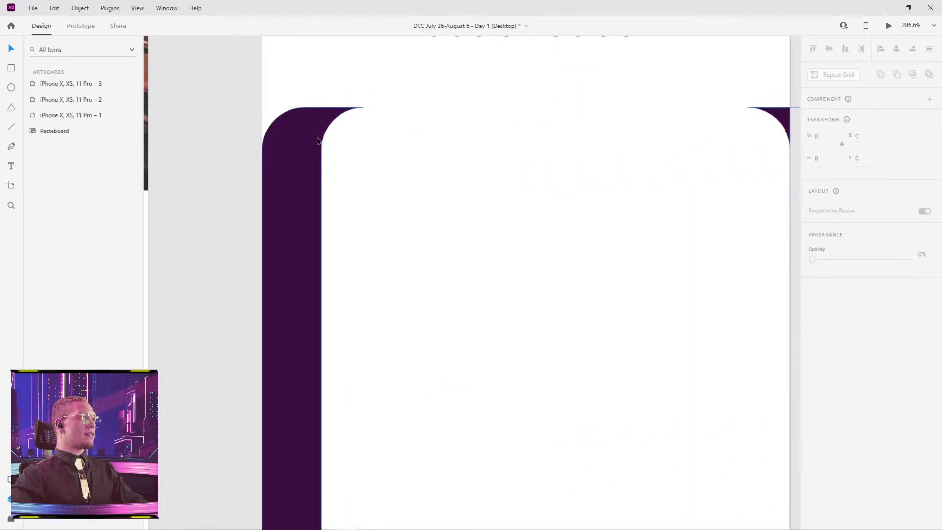
{"action": "left_click", "coordinate": [321, 138]}
{"action": "double_click", "coordinate": [322, 140]}
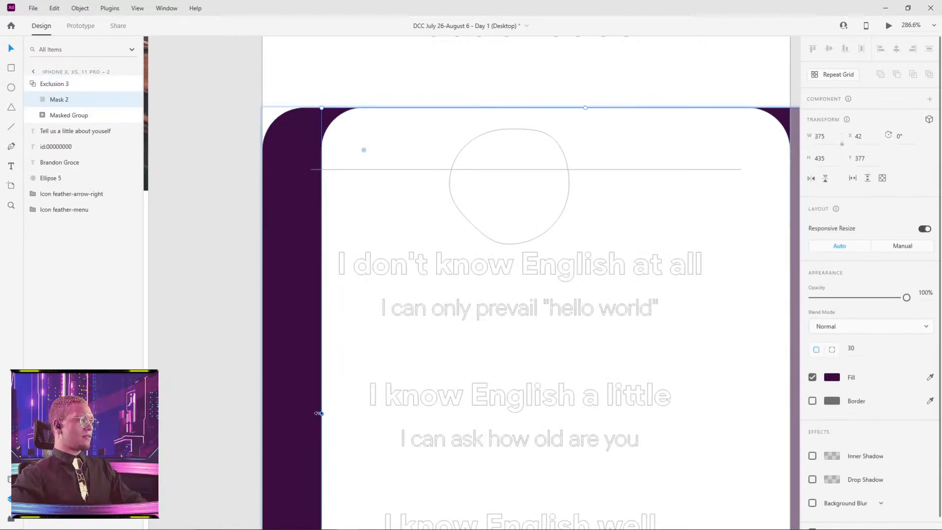
{"action": "left_click_drag", "start_coordinate": [318, 413], "coordinate": [645, 376]}
{"action": "scroll", "coordinate": [640, 374], "scroll_direction": "down", "scroll_amount": 5}
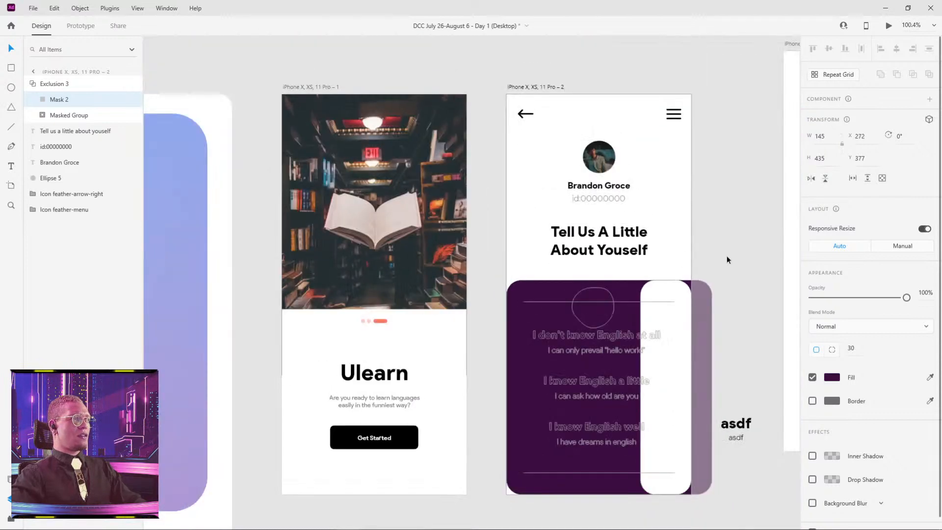
Try moving the narrowed Mask 2 within the exclusion, and undo back to the separate Mask 2 and Masked Group.
{"action": "left_click_drag", "start_coordinate": [734, 400], "coordinate": [566, 310]}
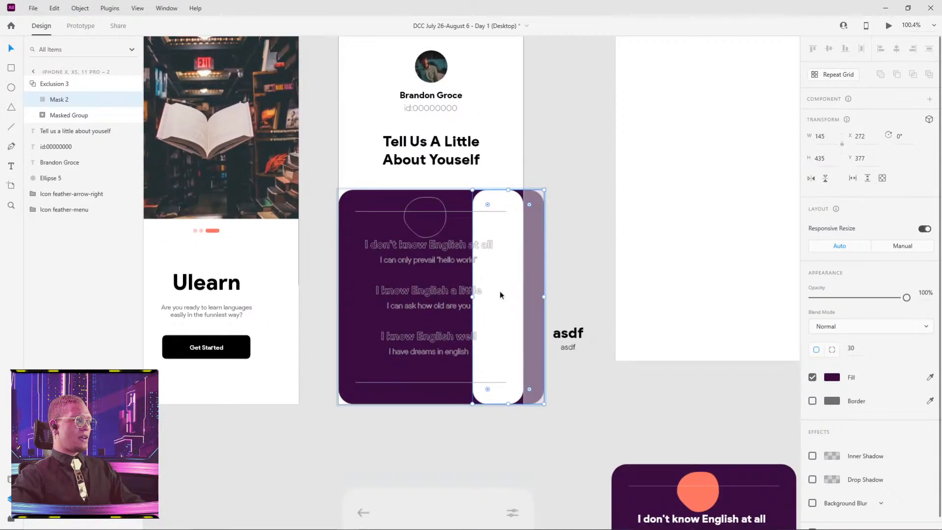
{"action": "left_click_drag", "start_coordinate": [493, 293], "coordinate": [529, 285]}
{"action": "key", "text": "ctrl+z"}
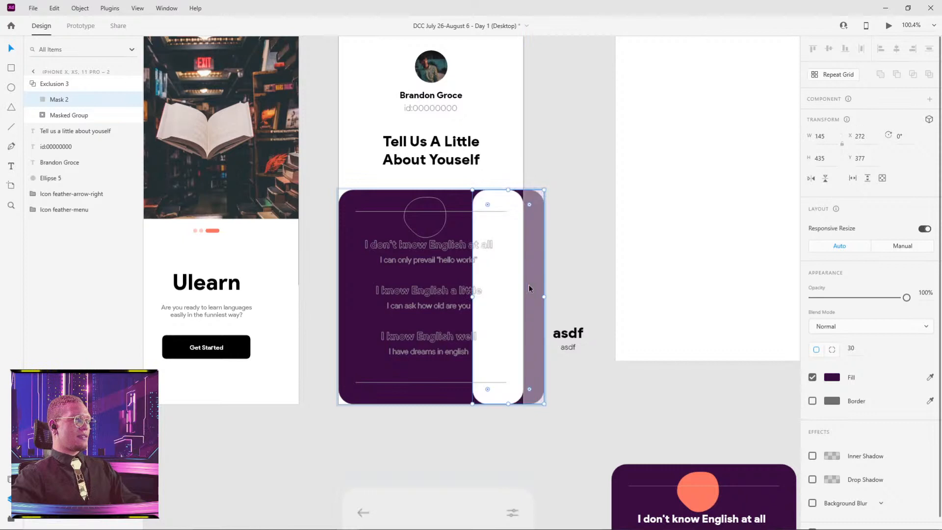
{"action": "key", "text": "ctrl+z"}
{"action": "key", "text": "ctrl+z"}
{"action": "key", "text": "Escape"}
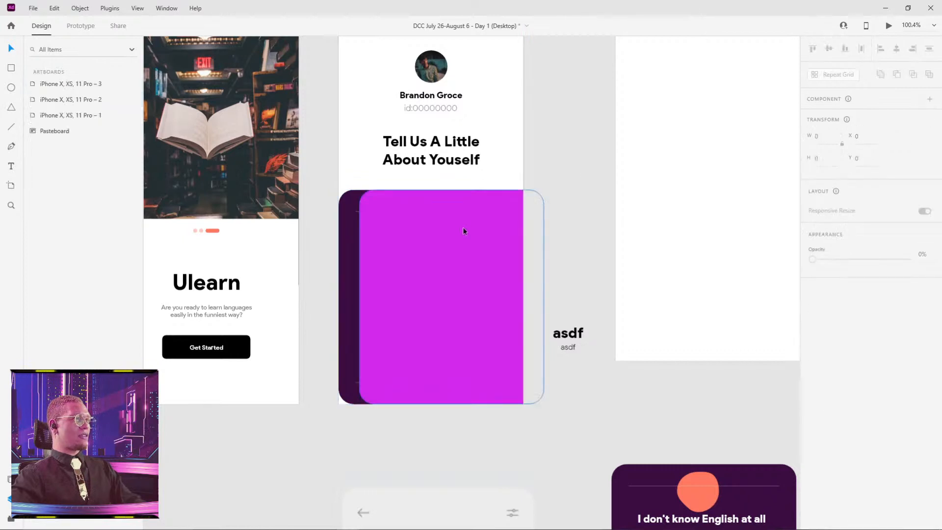
Move Mask 2 over the card's right half, to about X 182, Y 377.
{"action": "left_click_drag", "start_coordinate": [442, 245], "coordinate": [476, 220]}
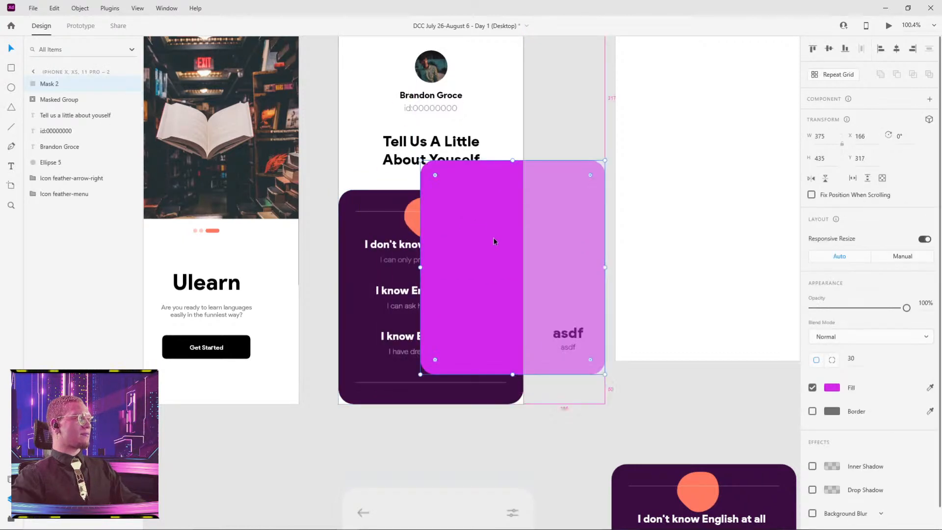
{"action": "left_click_drag", "start_coordinate": [369, 170], "coordinate": [466, 122]}
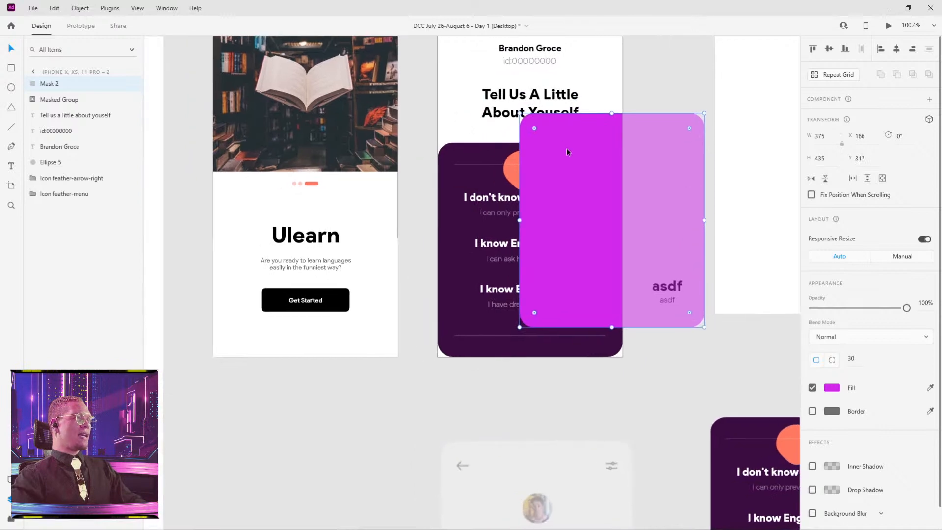
{"action": "left_click_drag", "start_coordinate": [576, 158], "coordinate": [590, 195]}
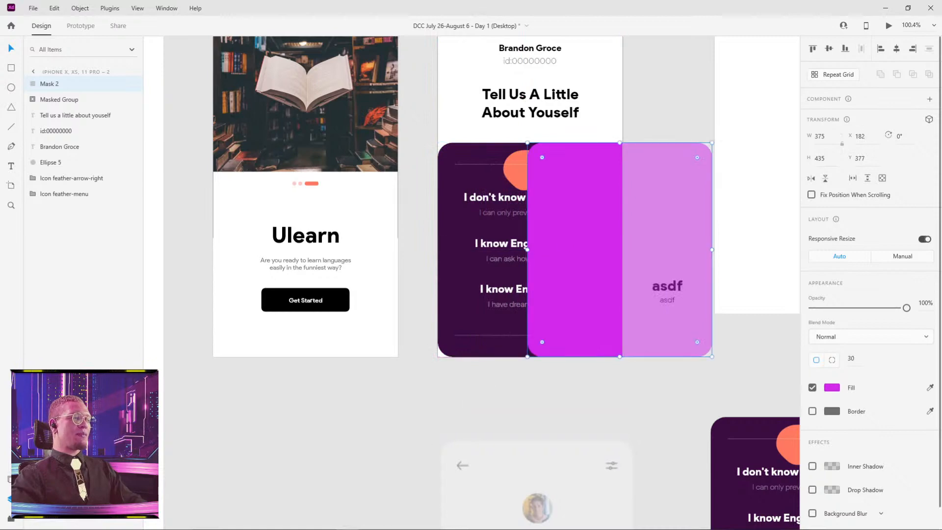
Switch to the All Files In One (For Brandon) document and examine the nested layers of Mask Group 4 and its Exclusion 1.
{"action": "key", "text": "alt+Tab"}
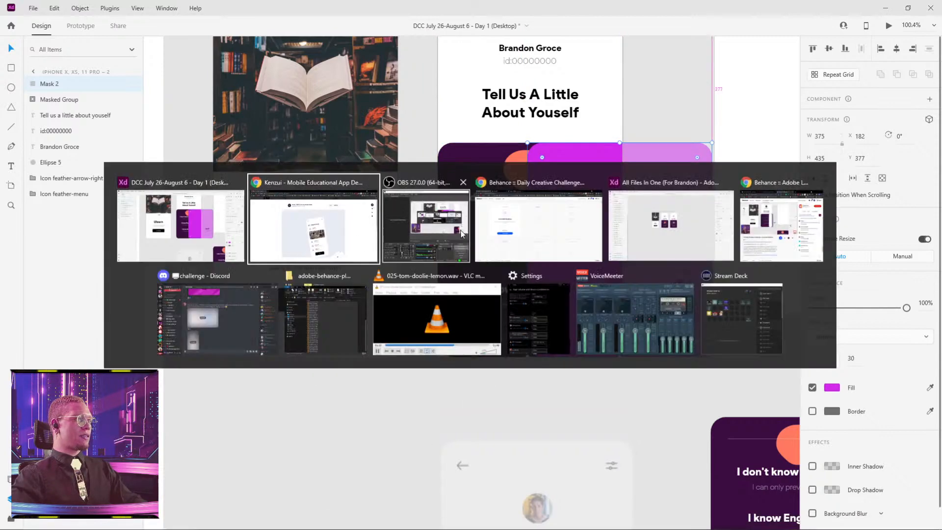
{"action": "left_click", "coordinate": [697, 216]}
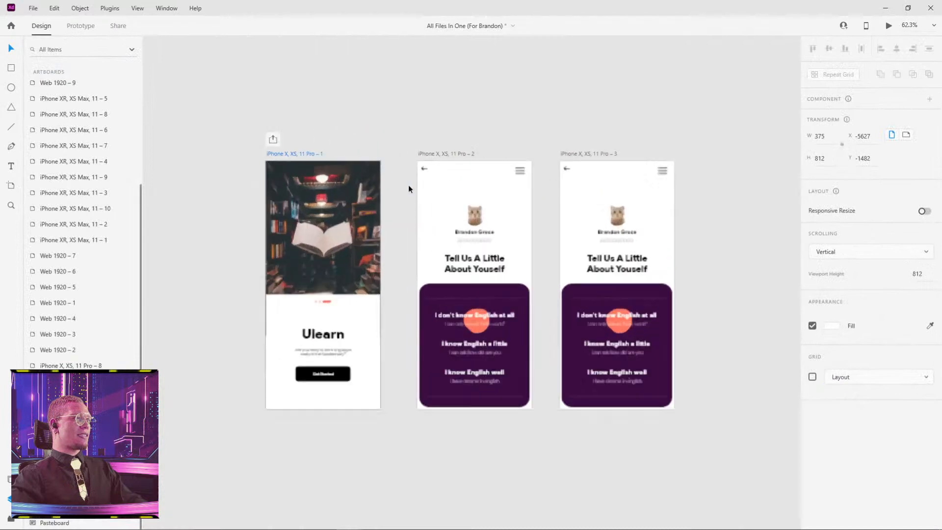
{"action": "scroll", "coordinate": [409, 187], "scroll_direction": "up", "scroll_amount": 2}
{"action": "left_click", "coordinate": [470, 337]}
{"action": "left_click", "coordinate": [33, 101]}
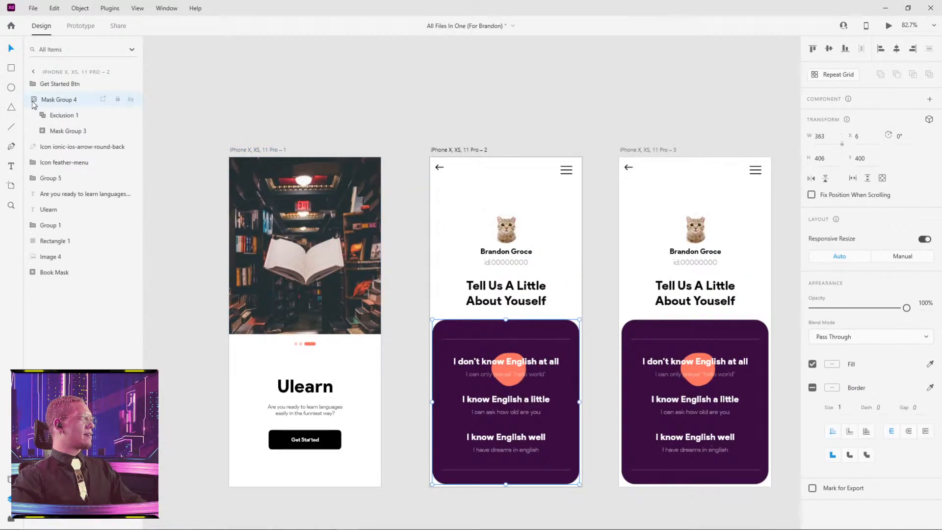
{"action": "left_click", "coordinate": [61, 116]}
{"action": "left_click", "coordinate": [43, 116]}
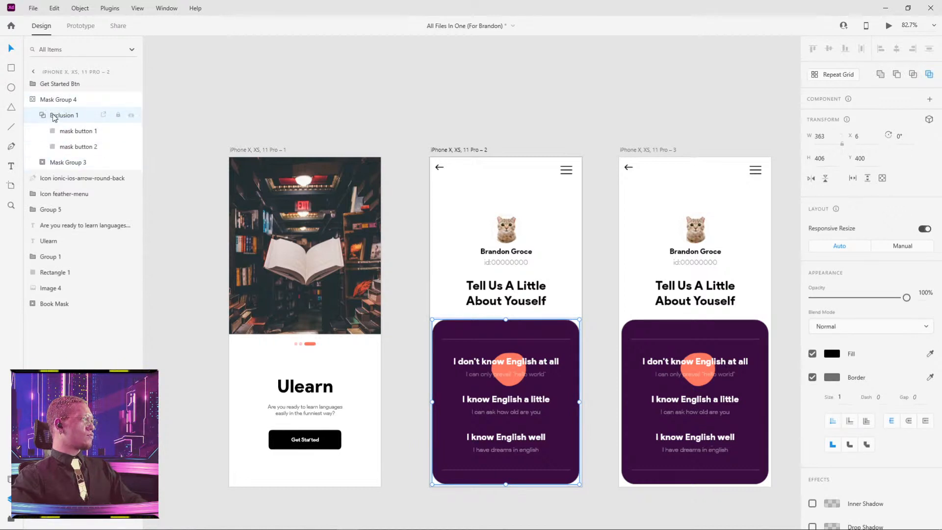
{"action": "left_click", "coordinate": [44, 116]}
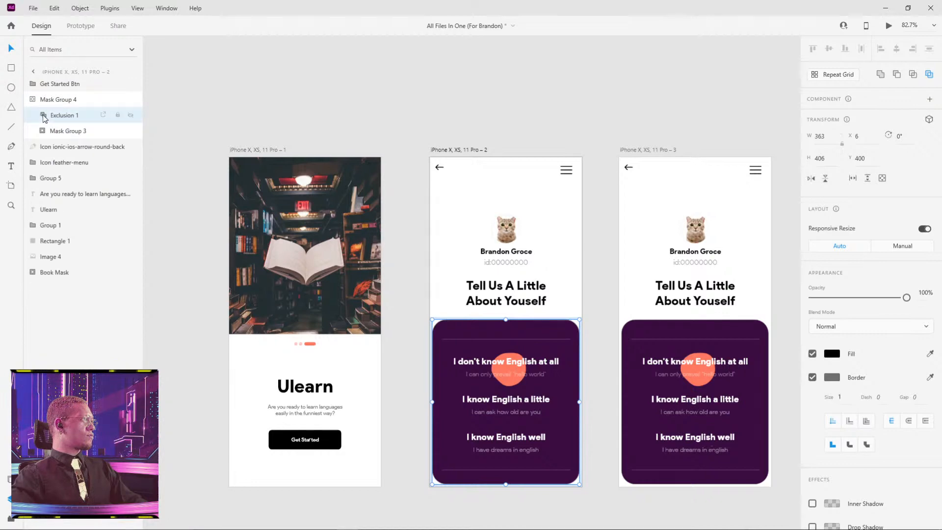
Switch back to the DCC July 26-August 6 - Day 1 document and its second iPhone artboard.
{"action": "key", "text": "alt+Tab"}
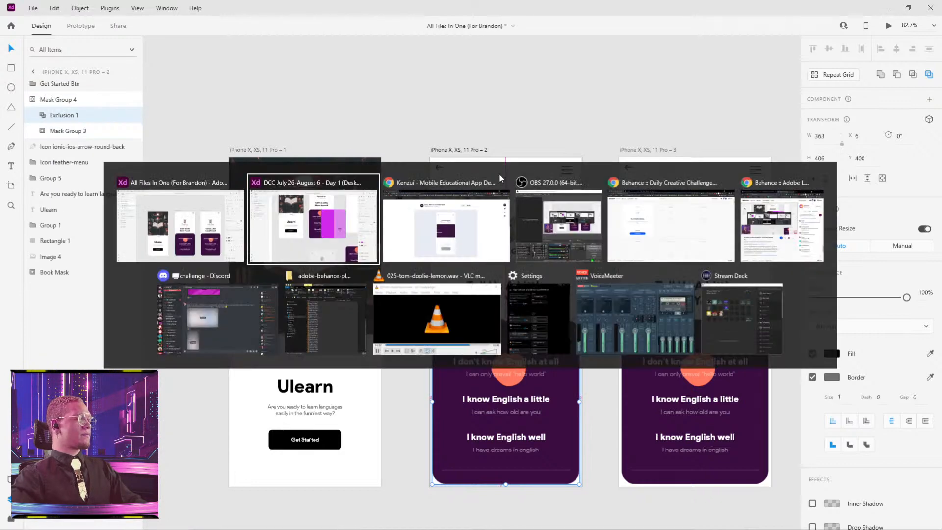
{"action": "key", "text": "alt+Tab"}
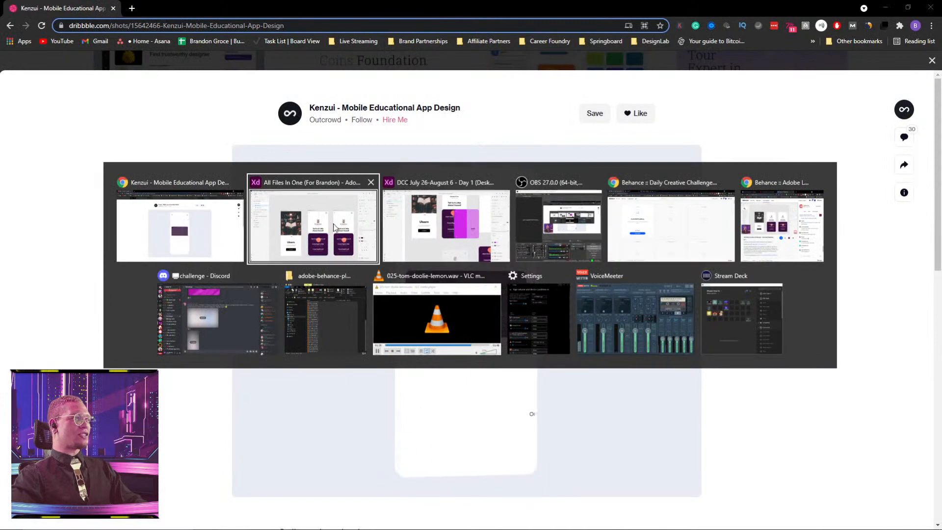
{"action": "key", "text": "alt+Tab"}
{"action": "key", "text": "space"}
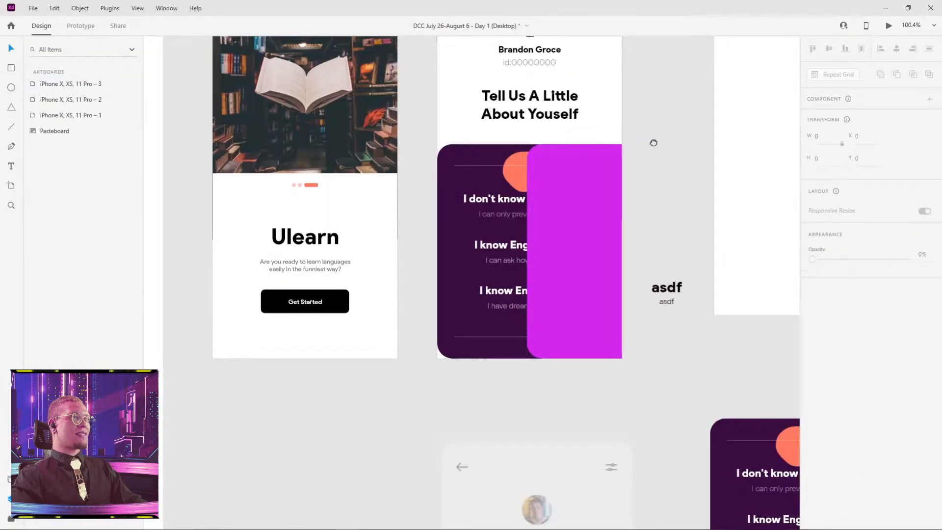
{"action": "left_click_drag", "start_coordinate": [655, 143], "coordinate": [576, 229]}
Delete Mask 2 from the second iPhone artboard and select the remaining masked card.
{"action": "key", "text": "Delete"}
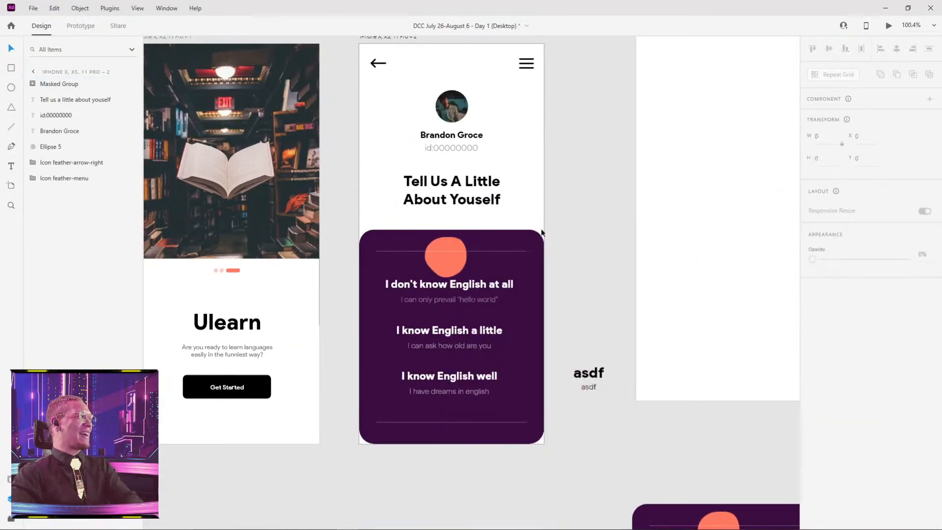
{"action": "left_click", "coordinate": [477, 257]}
{"action": "key", "text": "space"}
{"action": "left_click_drag", "start_coordinate": [595, 258], "coordinate": [381, 69]}
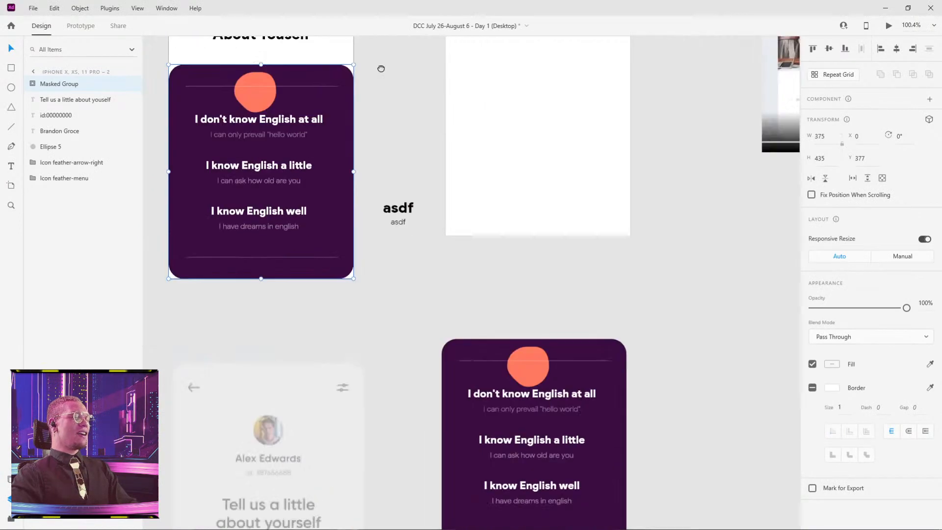
Undo the Mask 2 edits and the masked card's placement on the artboard, bringing the card back to the pasteboard.
{"action": "key", "text": "ctrl+z"}
{"action": "left_click_drag", "start_coordinate": [397, 214], "coordinate": [353, 212]}
{"action": "key", "text": "ctrl+z"}
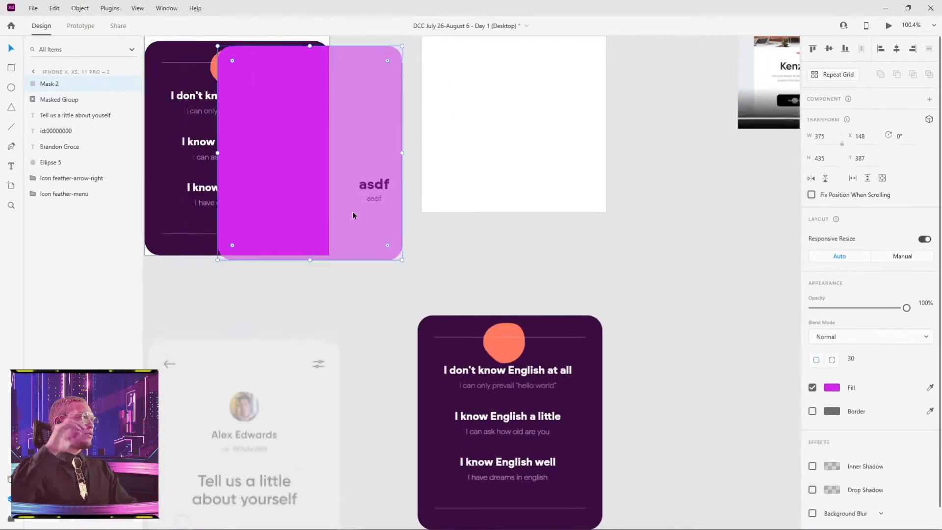
{"action": "key", "text": "ctrl+z"}
{"action": "key", "text": "ctrl+z"}
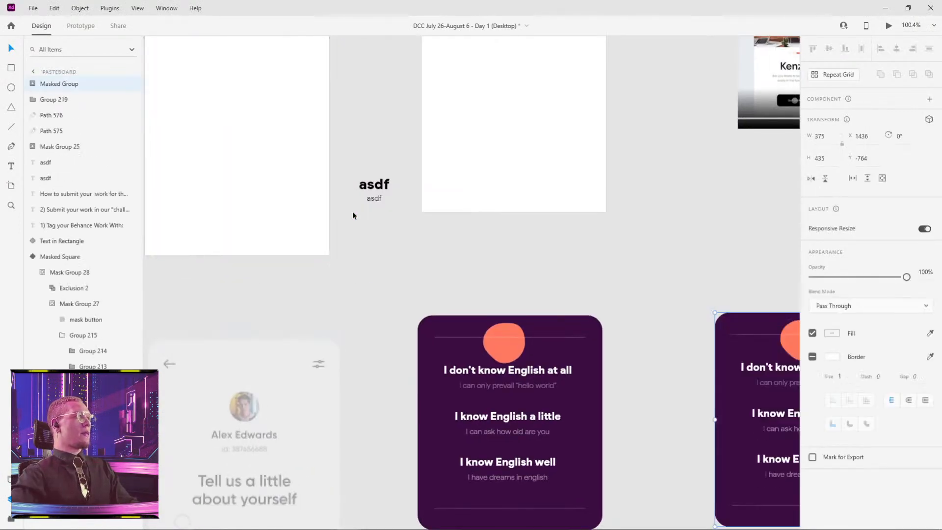
{"action": "key", "text": "space"}
{"action": "left_click_drag", "start_coordinate": [578, 230], "coordinate": [399, 168]}
{"action": "key", "text": "ctrl+z"}
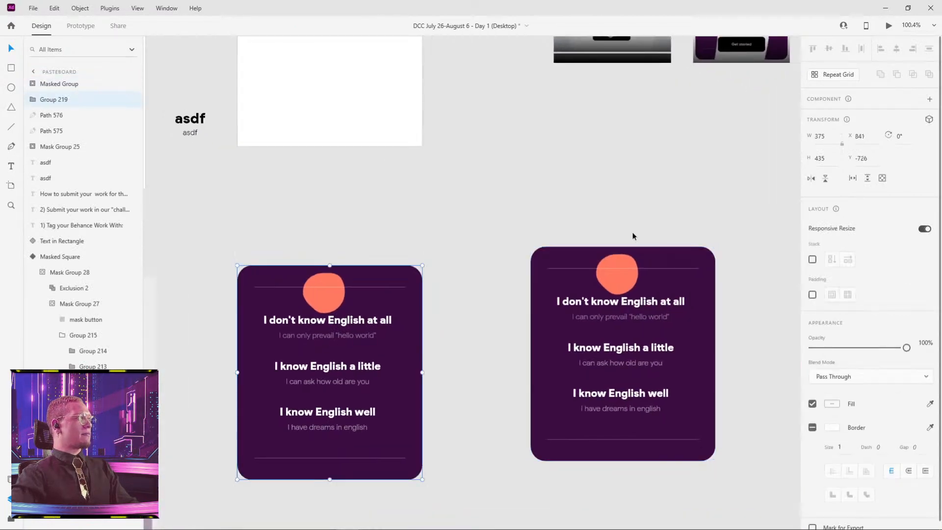
Undo the mask's alignment and the group's renaming, and ungroup the pasteboard mask group into Mask and Group 220.
{"action": "left_click", "coordinate": [612, 284]}
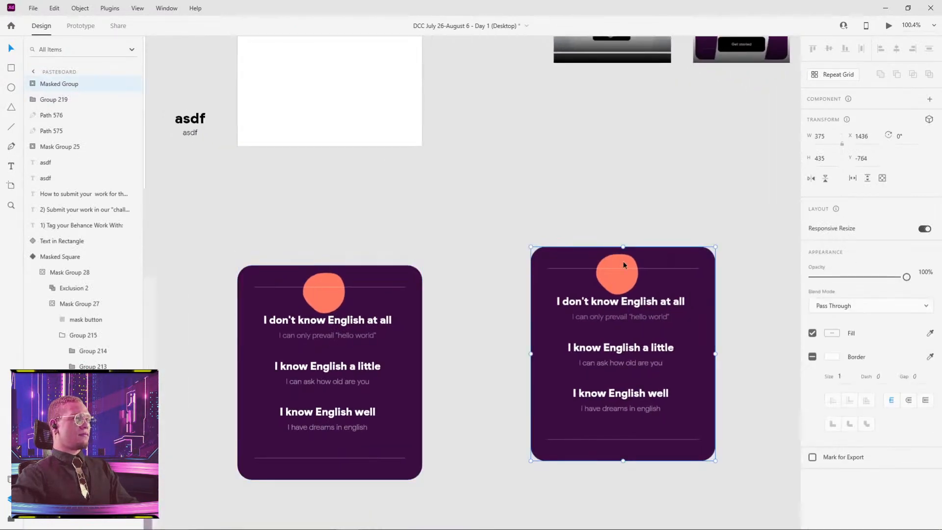
{"action": "key", "text": "ctrl+z"}
{"action": "key", "text": "ctrl+z"}
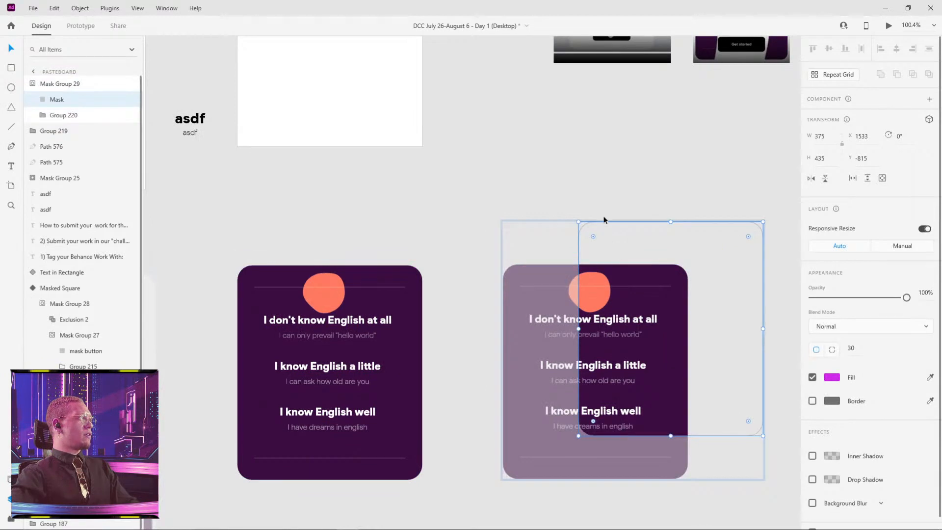
{"action": "key", "text": "space"}
{"action": "left_click_drag", "start_coordinate": [591, 173], "coordinate": [394, 109]}
{"action": "key", "text": "ctrl+shift+g"}
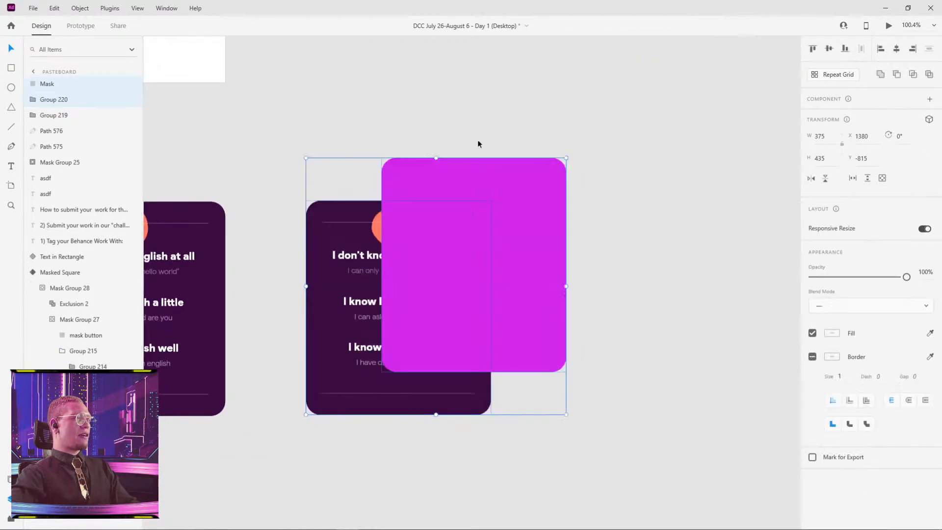
Move the magenta Mask shape off the card onto empty pasteboard beside it, at about X 1804, Y -726.
{"action": "left_click", "coordinate": [617, 142]}
{"action": "left_click_drag", "start_coordinate": [445, 175], "coordinate": [586, 242]}
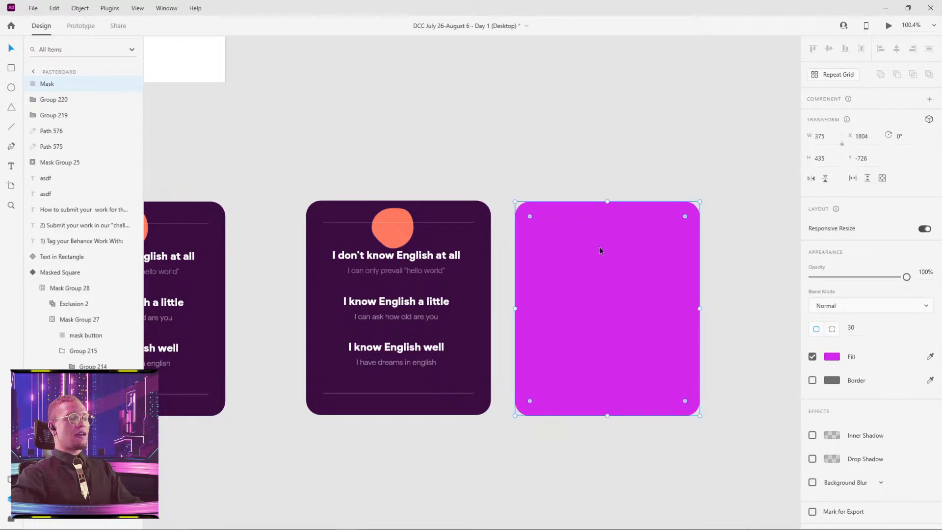
{"action": "key", "text": "space"}
{"action": "left_click_drag", "start_coordinate": [677, 232], "coordinate": [467, 156]}
Duplicate the magenta Mask shape and overlap the copy with the original at about X 1937, Y -776.
{"action": "left_click_drag", "start_coordinate": [341, 216], "coordinate": [558, 191]}
{"action": "key", "text": "ctrl+d"}
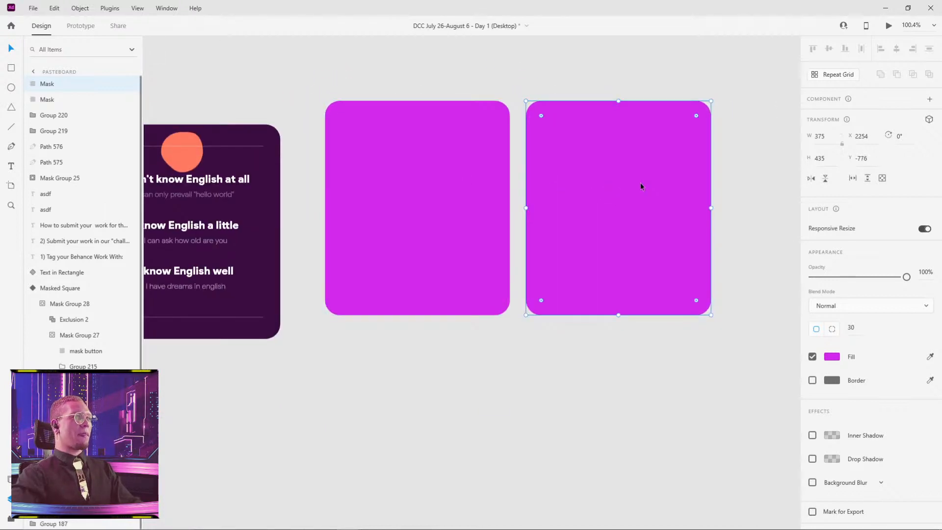
{"action": "left_click_drag", "start_coordinate": [640, 186], "coordinate": [485, 191]}
Recolor the copied Mask shape to a deep pink fill and shift it to about X 1954, Y -776.
{"action": "left_click", "coordinate": [831, 356]}
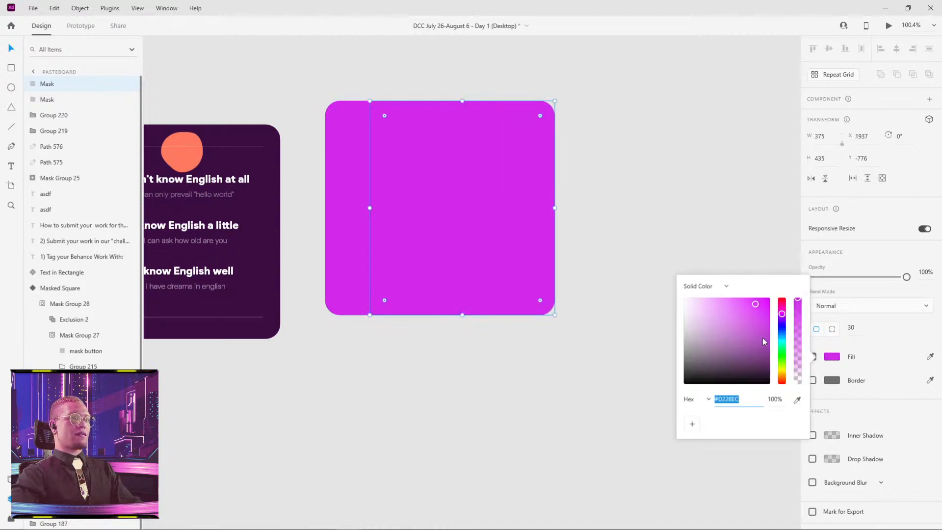
{"action": "left_click_drag", "start_coordinate": [763, 341], "coordinate": [782, 308]}
{"action": "left_click", "coordinate": [619, 237]}
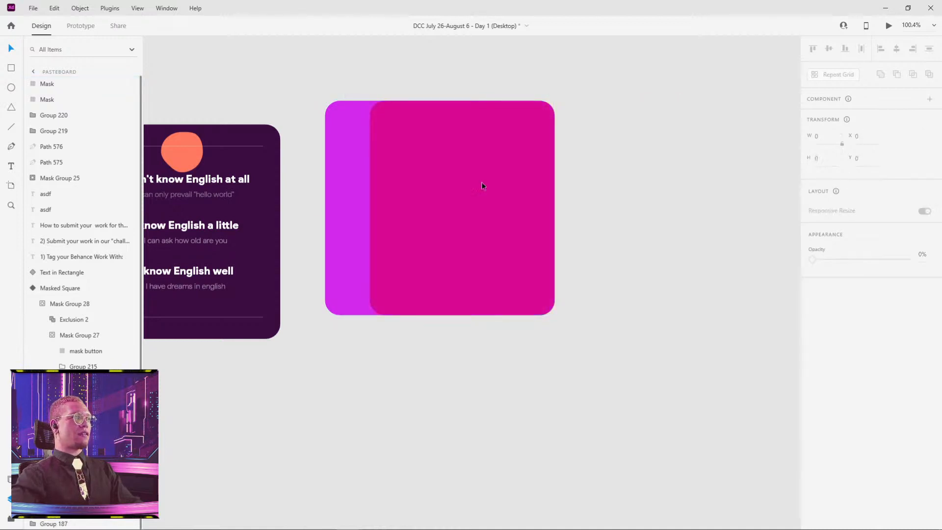
{"action": "mouse_move", "coordinate": [434, 184]}
{"action": "left_mouse_down"}
{"action": "mouse_move", "coordinate": [453, 184]}
{"action": "mouse_move", "coordinate": [443, 174]}
{"action": "left_mouse_up"}
{"action": "left_click", "coordinate": [483, 63]}
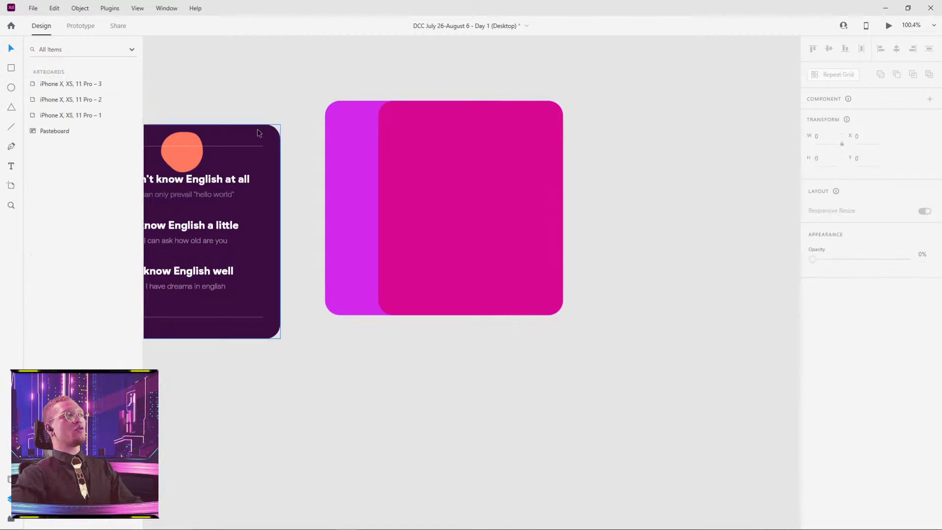
Select both overlapping Mask shapes beside the card and combine them with the Exclude Overlap operation.
{"action": "scroll", "coordinate": [372, 141], "scroll_direction": "up", "scroll_amount": 5}
{"action": "scroll", "coordinate": [372, 141], "scroll_direction": "left", "scroll_amount": 6}
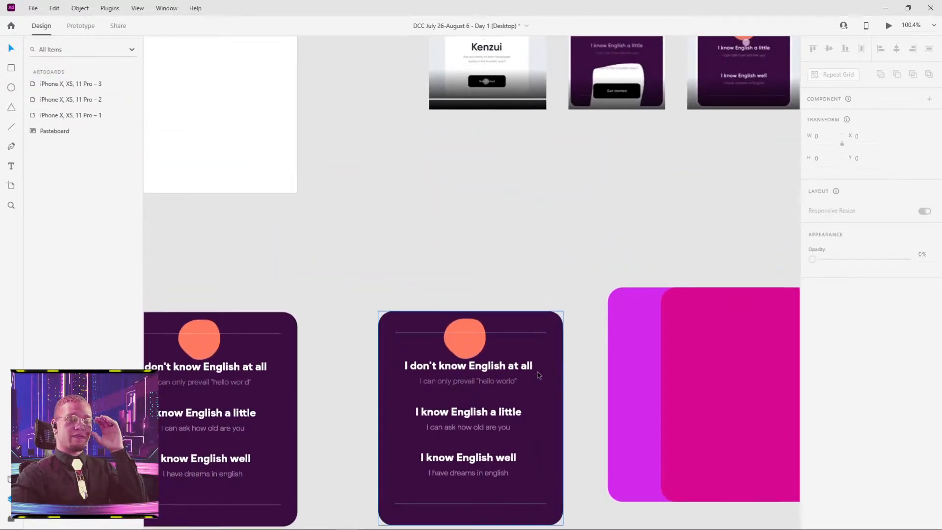
{"action": "scroll", "coordinate": [739, 250], "scroll_direction": "down", "scroll_amount": 2}
{"action": "scroll", "coordinate": [739, 249], "scroll_direction": "right", "scroll_amount": 5}
{"action": "left_click", "coordinate": [616, 315]}
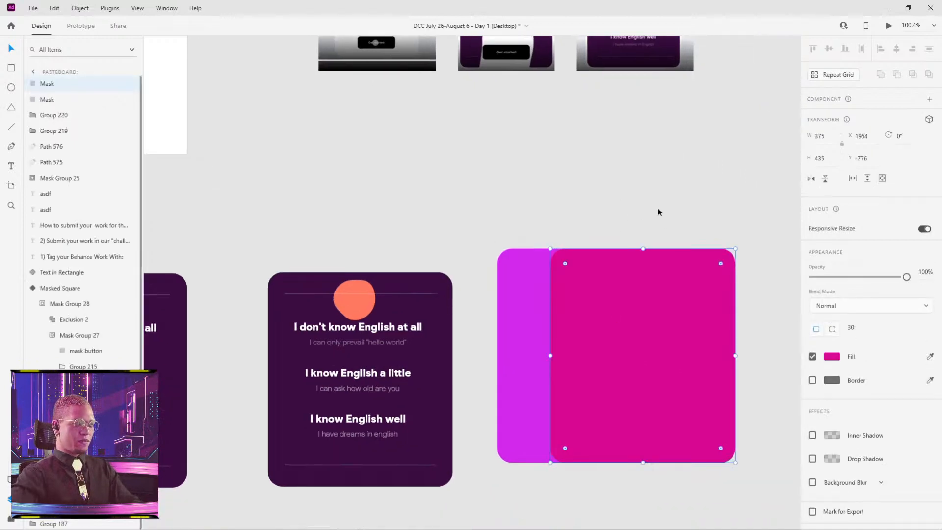
{"action": "left_click_drag", "start_coordinate": [658, 210], "coordinate": [517, 296]}
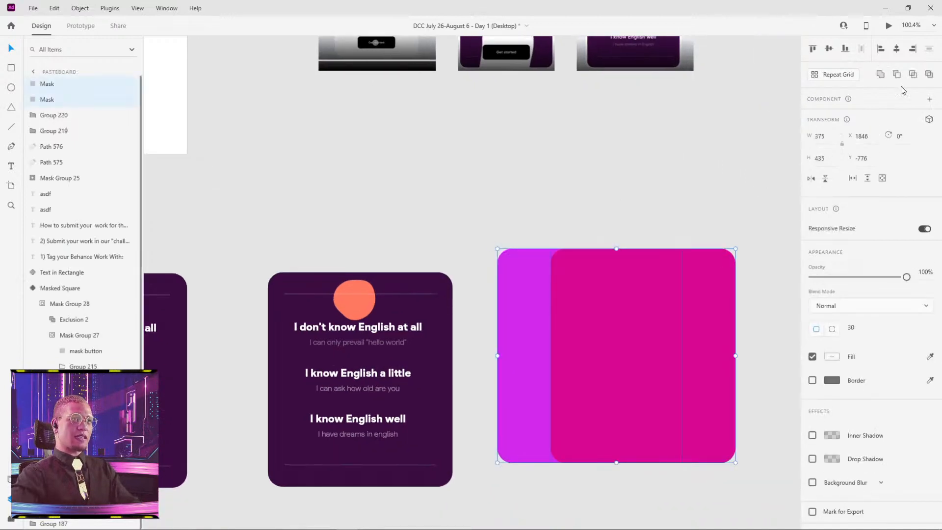
{"action": "left_click", "coordinate": [929, 74]}
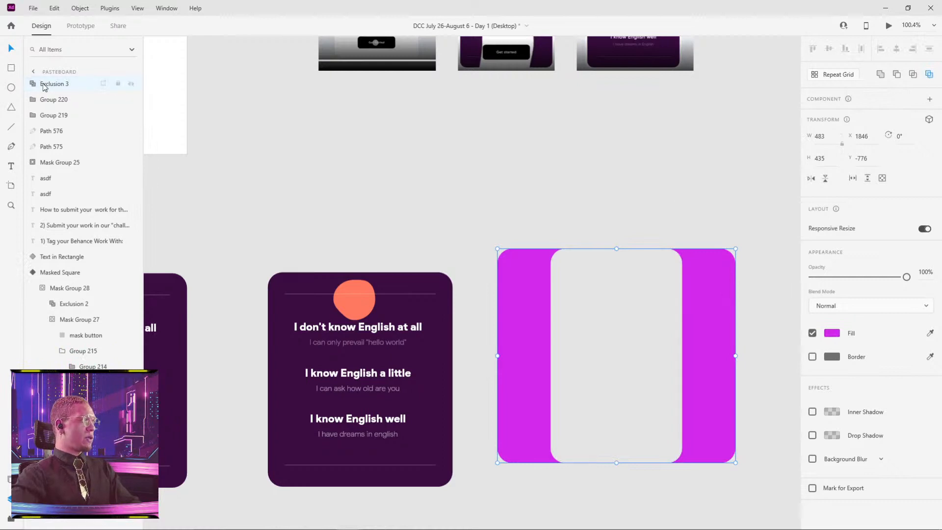
Resize the upper Mask inside Exclusion 3 to about 359 wide at X 1855, leaving thin magenta strips on both sides.
{"action": "double_click", "coordinate": [550, 279]}
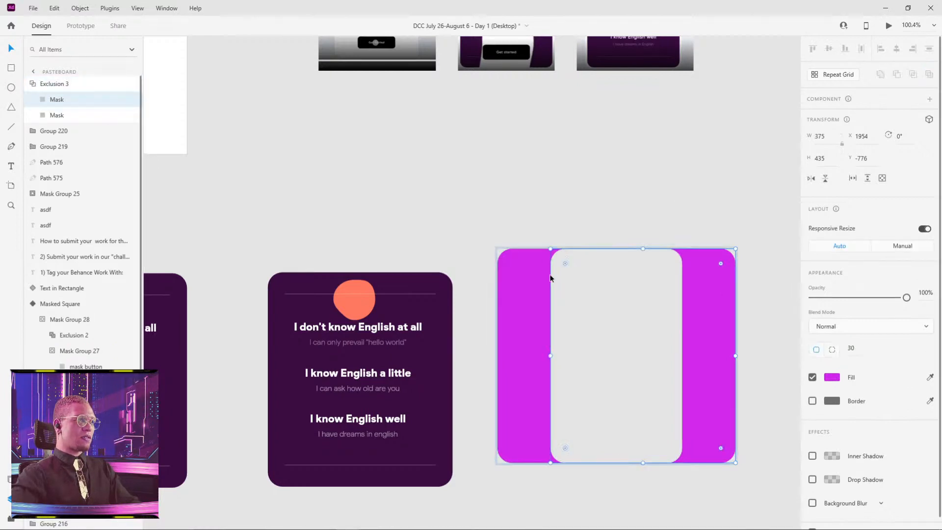
{"action": "left_click_drag", "start_coordinate": [549, 357], "coordinate": [501, 356]}
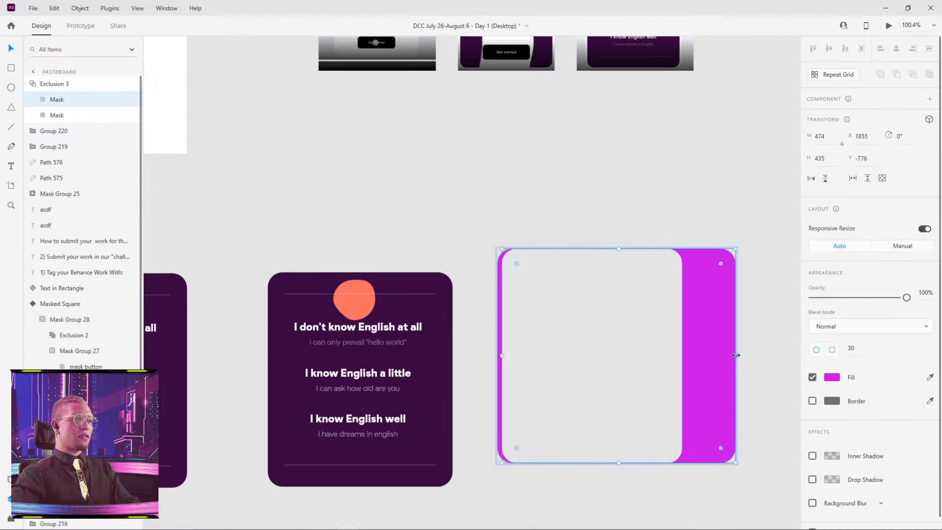
{"action": "left_click_drag", "start_coordinate": [736, 355], "coordinate": [679, 358]}
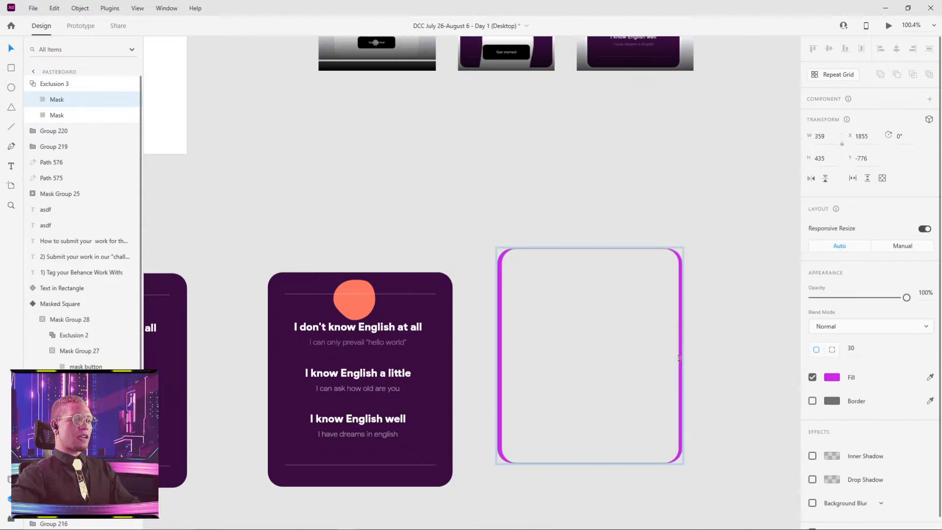
{"action": "left_click", "coordinate": [715, 333]}
{"action": "left_click", "coordinate": [680, 294]}
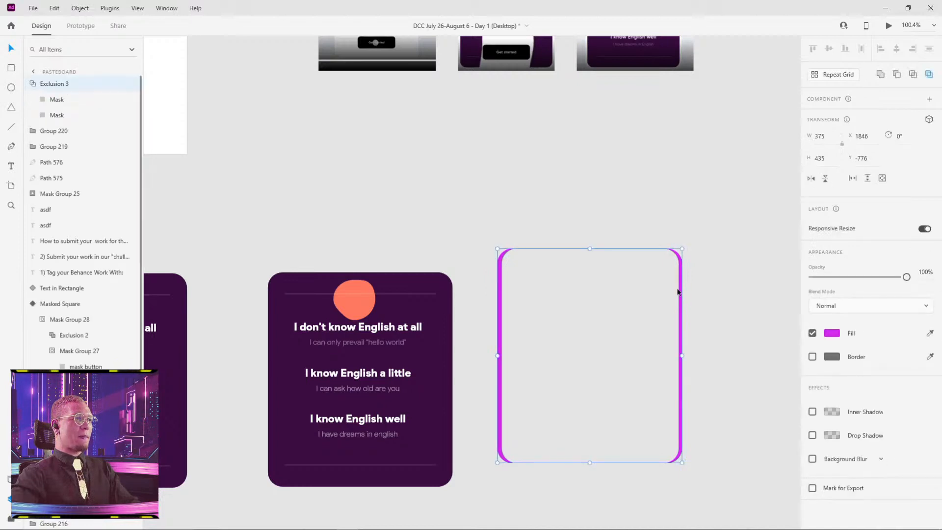
Place Exclusion 3 over the purple card at X 1380, Y -728 and use it to mask Group 220.
{"action": "left_click_drag", "start_coordinate": [500, 261], "coordinate": [271, 289]}
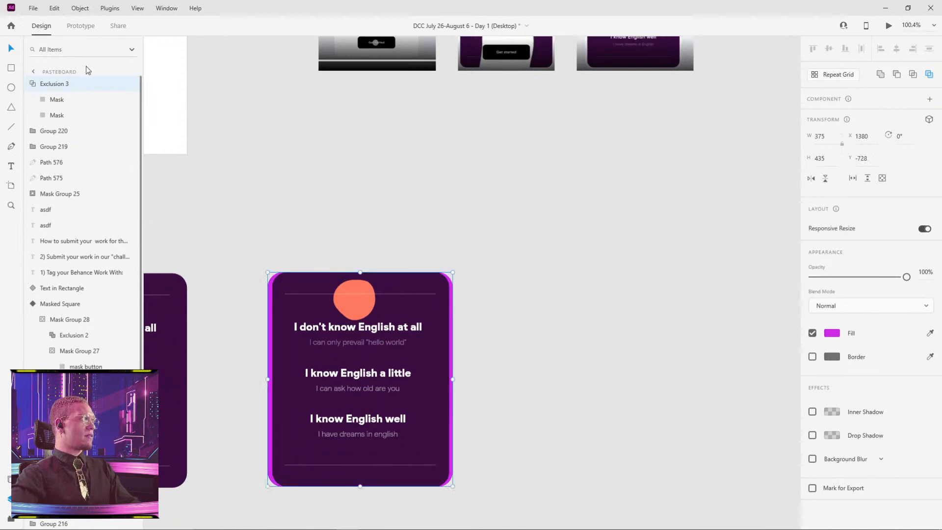
{"action": "left_click", "coordinate": [33, 84]}
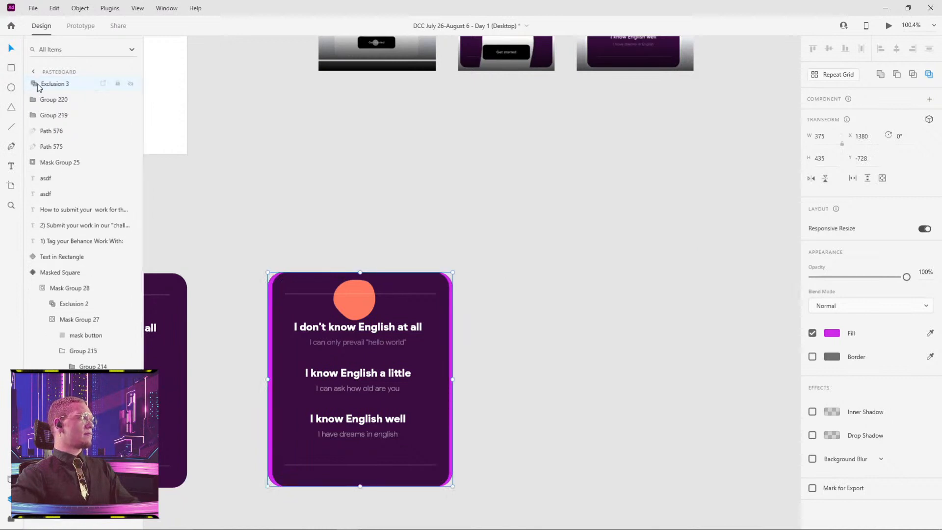
{"action": "left_click", "coordinate": [56, 102], "text": "shift"}
{"action": "right_click", "coordinate": [418, 296]}
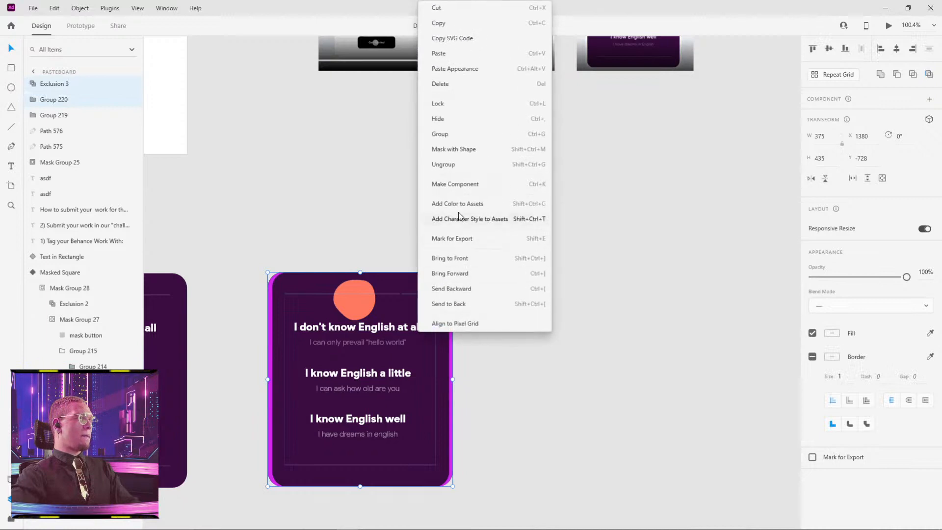
{"action": "left_click", "coordinate": [480, 155]}
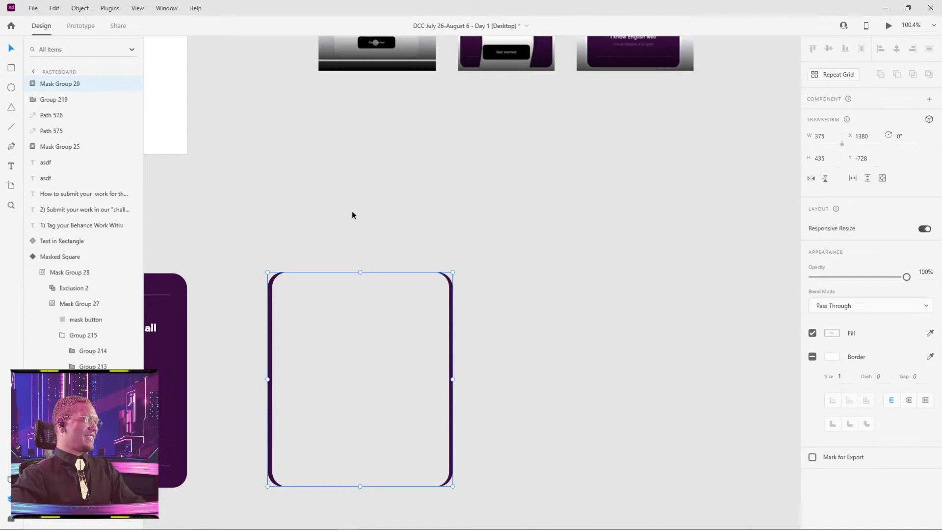
Shrink the upper Mask of Exclusion 3 inside Mask Group 29 to about 287 × 288.
{"action": "scroll", "coordinate": [352, 215], "scroll_direction": "left", "scroll_amount": 5}
{"action": "scroll", "coordinate": [457, 286], "scroll_direction": "down", "scroll_amount": 1}
{"action": "scroll", "coordinate": [491, 319], "scroll_direction": "up", "scroll_amount": 3}
{"action": "scroll", "coordinate": [540, 360], "scroll_direction": "left", "scroll_amount": 3}
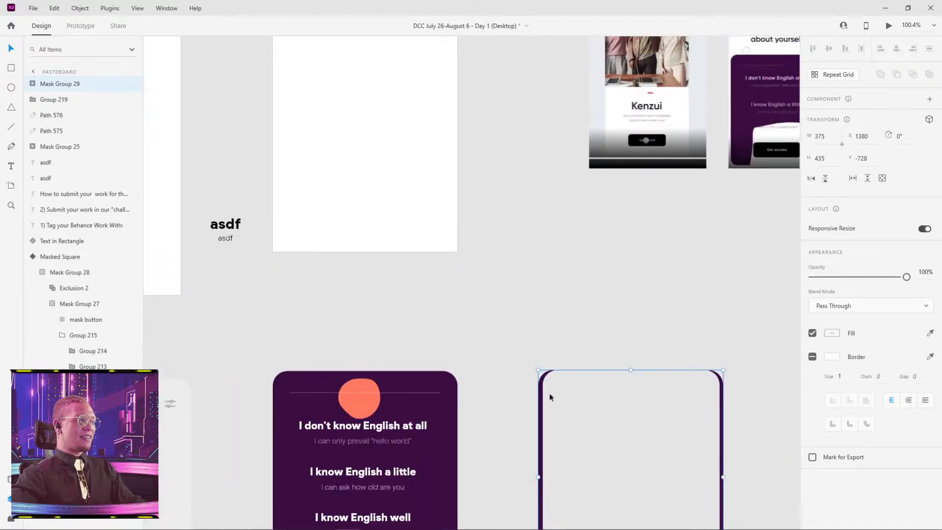
{"action": "scroll", "coordinate": [506, 343], "scroll_direction": "down", "scroll_amount": 2}
{"action": "scroll", "coordinate": [506, 344], "scroll_direction": "right", "scroll_amount": 3}
{"action": "scroll", "coordinate": [467, 288], "scroll_direction": "up", "scroll_amount": 3}
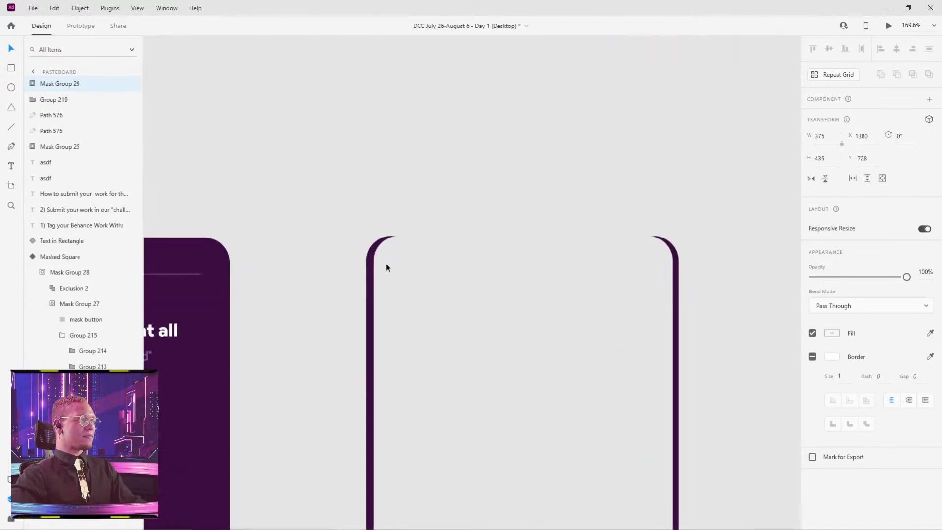
{"action": "left_click", "coordinate": [34, 84]}
{"action": "left_click", "coordinate": [59, 100]}
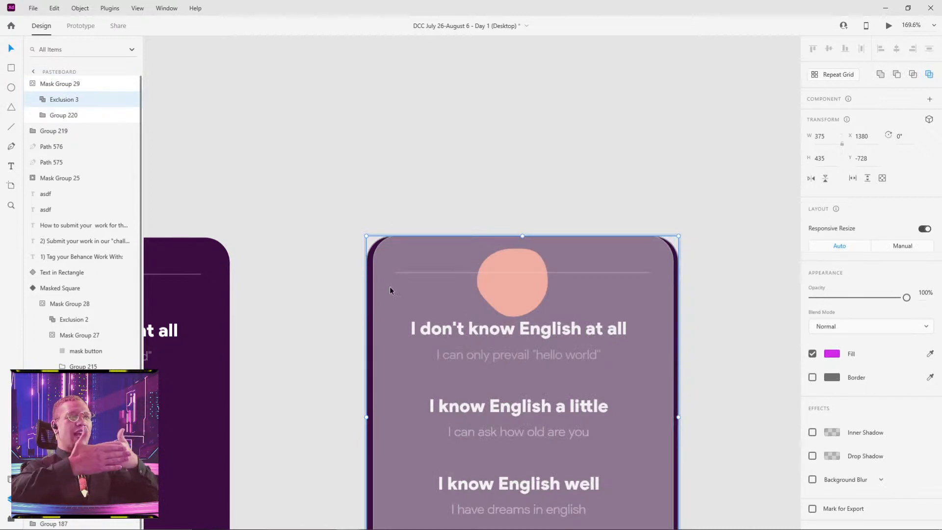
{"action": "double_click", "coordinate": [377, 248]}
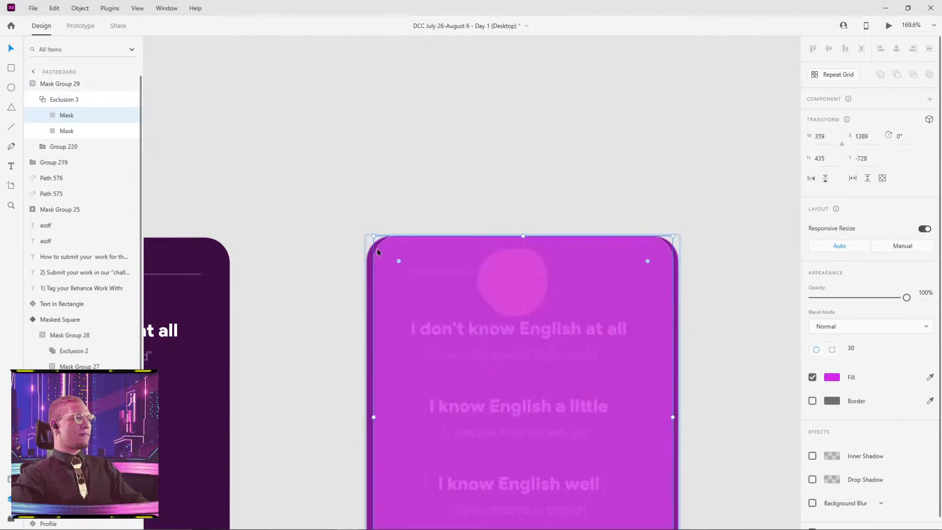
{"action": "left_click_drag", "start_coordinate": [378, 239], "coordinate": [437, 361]}
{"action": "left_click", "coordinate": [752, 372]}
{"action": "left_click_drag", "start_coordinate": [753, 374], "coordinate": [683, 217]}
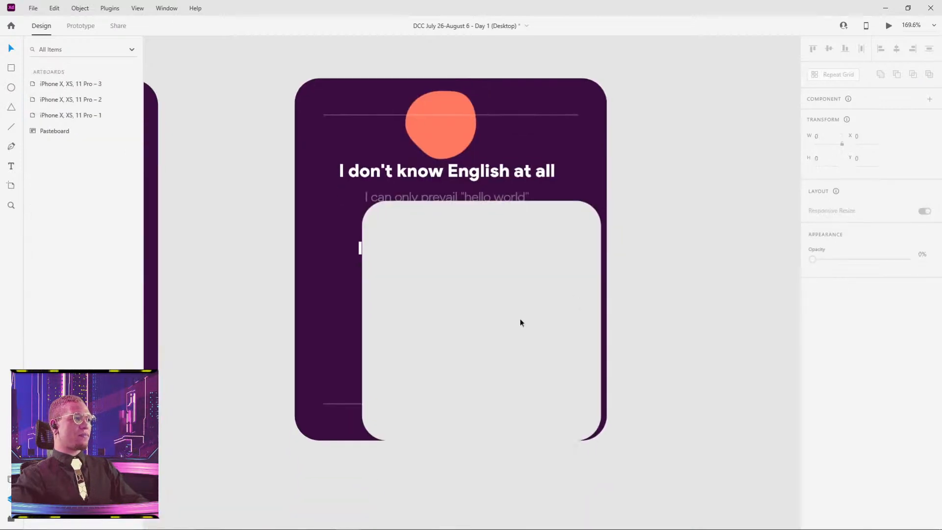
Reposition the smaller Mask inside Exclusion 3 to about X 1424, Y -654, centered on the card.
{"action": "left_click", "coordinate": [502, 200]}
{"action": "left_click", "coordinate": [501, 201]}
{"action": "left_click", "coordinate": [526, 198]}
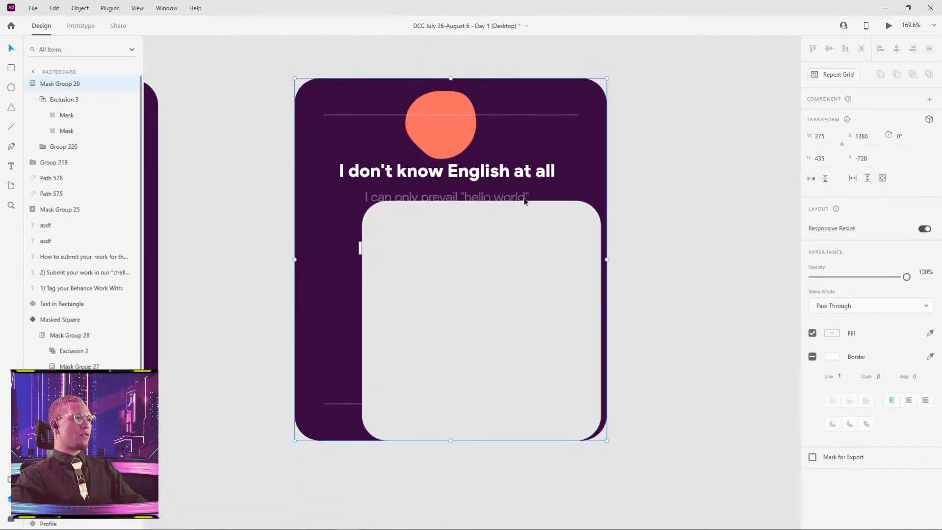
{"action": "left_click", "coordinate": [528, 202]}
{"action": "left_click", "coordinate": [528, 205]}
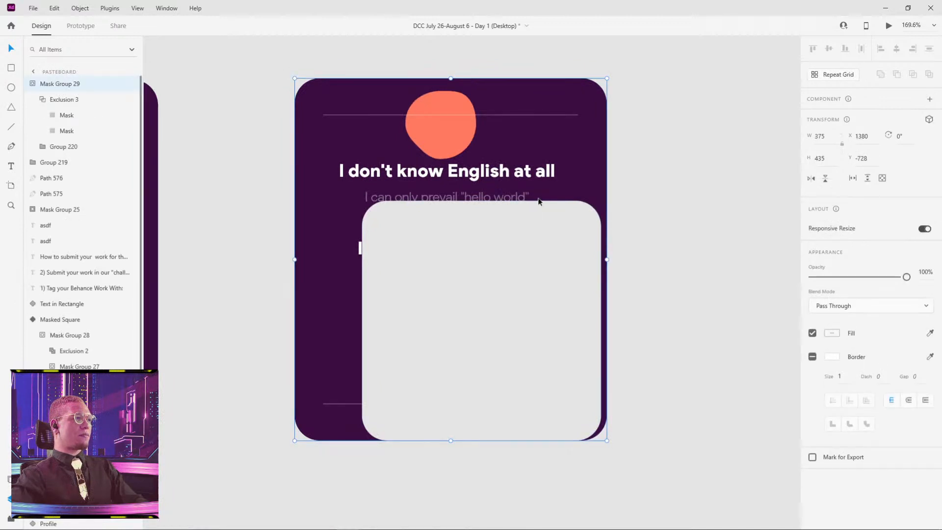
{"action": "left_click", "coordinate": [68, 102]}
{"action": "left_click", "coordinate": [68, 115]}
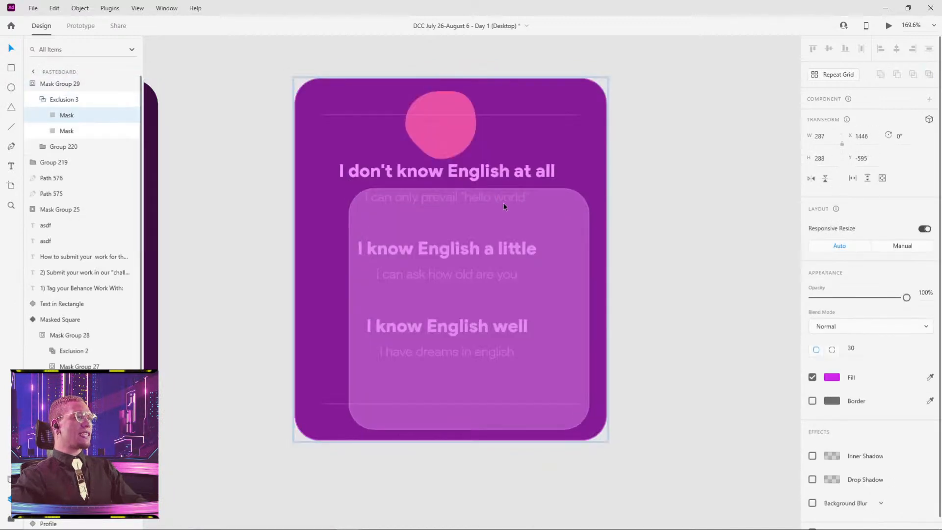
{"action": "left_click_drag", "start_coordinate": [503, 207], "coordinate": [485, 157]}
{"action": "left_click", "coordinate": [670, 171]}
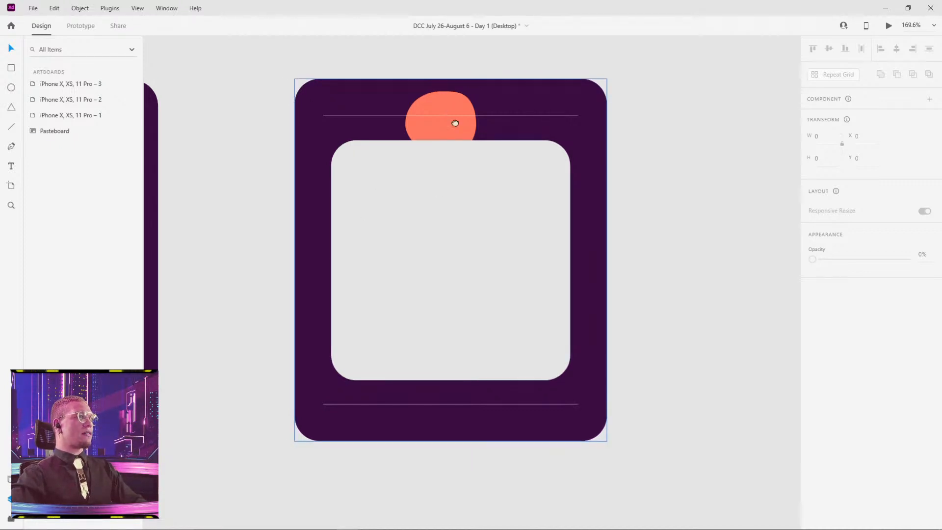
Shrink the upper Mask of Exclusion 3 around its center to about 1 × 2 at X 1567, Y -511.
{"action": "scroll", "coordinate": [458, 142], "scroll_direction": "down", "scroll_amount": 5}
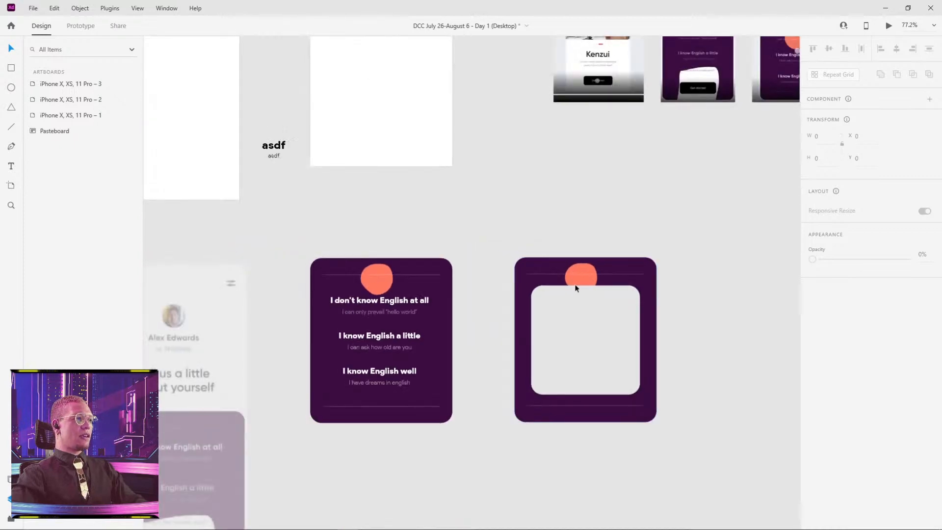
{"action": "left_click", "coordinate": [576, 289]}
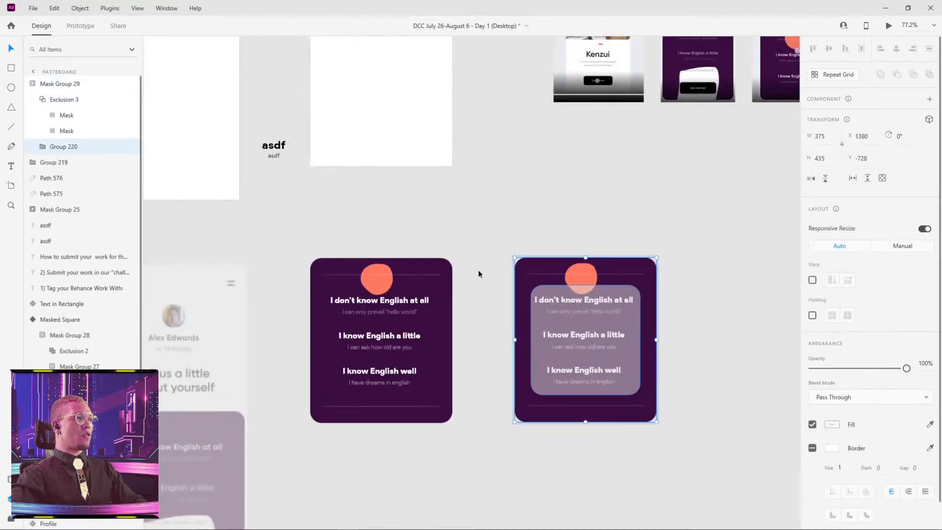
{"action": "left_click", "coordinate": [67, 114]}
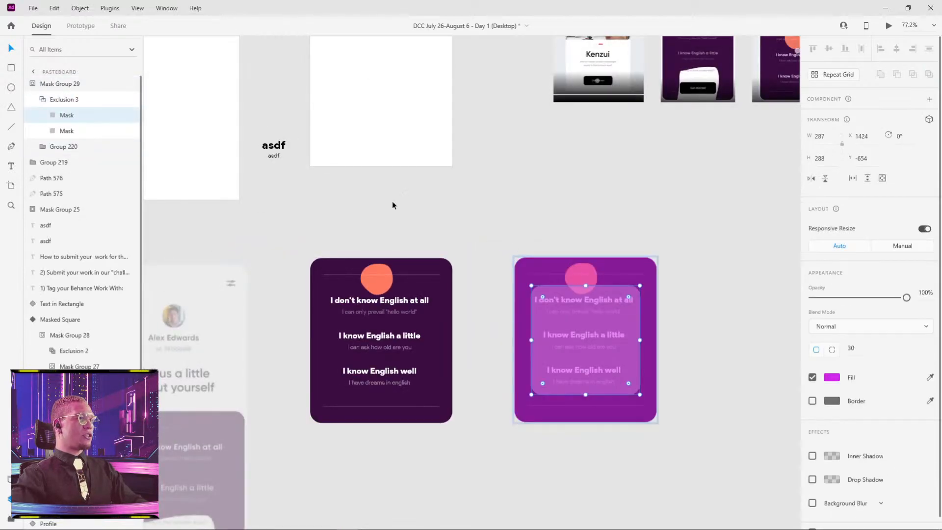
{"action": "double_click", "coordinate": [70, 115]}
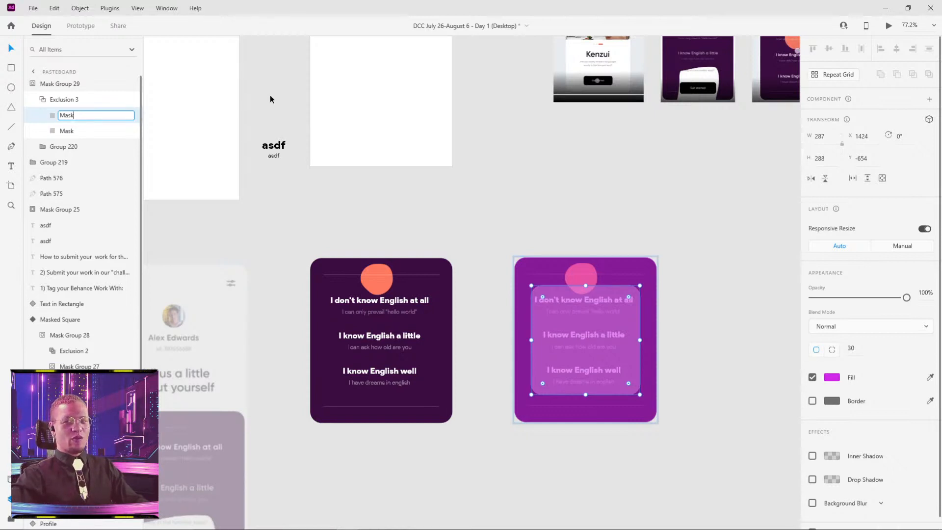
{"action": "key", "text": "Return"}
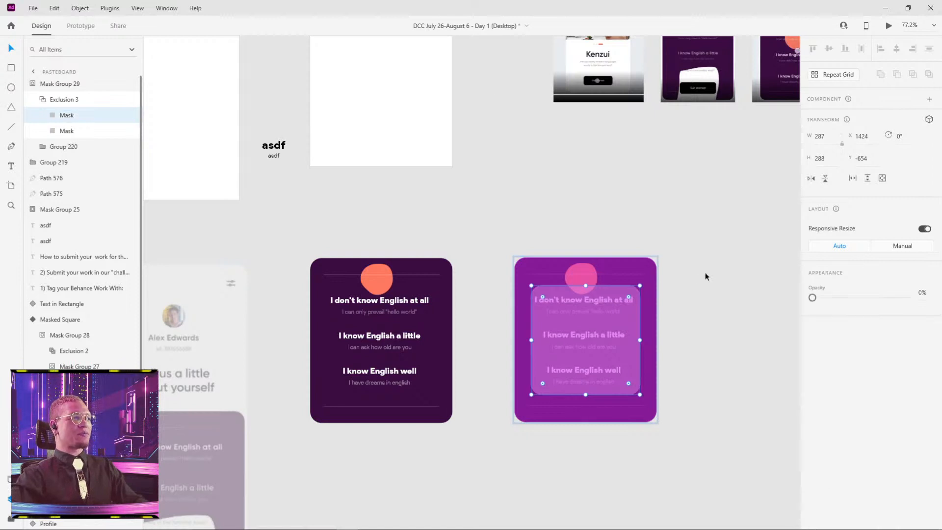
{"action": "scroll", "coordinate": [607, 309], "scroll_direction": "up", "scroll_amount": 5}
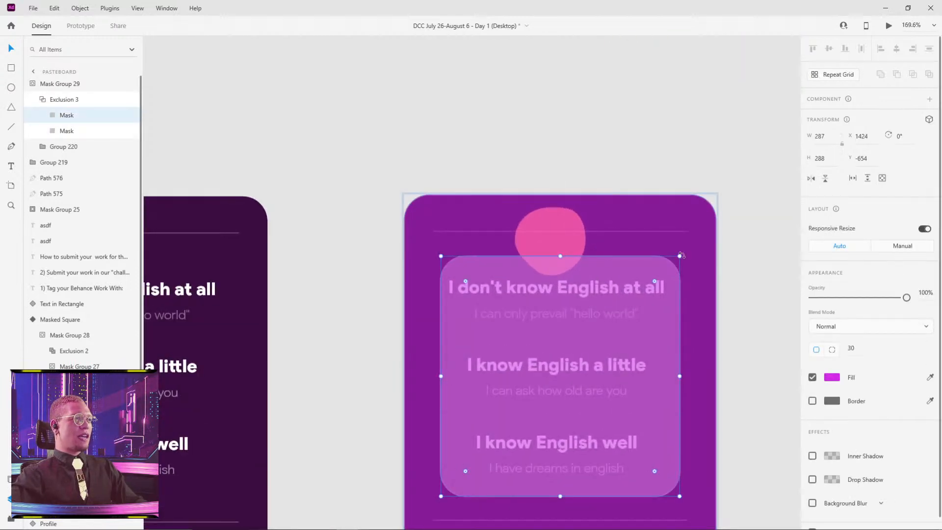
{"action": "left_click_drag", "start_coordinate": [680, 256], "coordinate": [561, 378]}
{"action": "scroll", "coordinate": [560, 379], "scroll_direction": "up", "scroll_amount": 10}
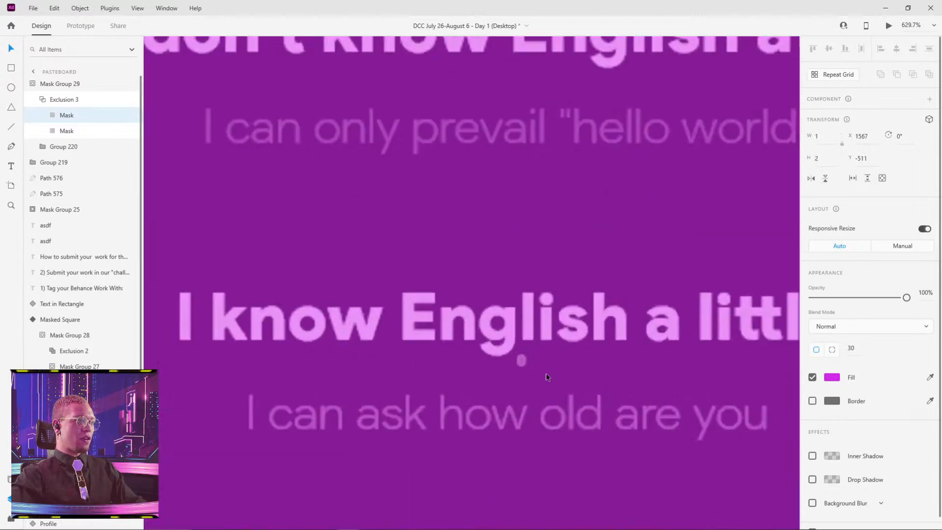
{"action": "scroll", "coordinate": [502, 365], "scroll_direction": "up", "scroll_amount": 3}
{"action": "scroll", "coordinate": [598, 319], "scroll_direction": "down", "scroll_amount": 6}
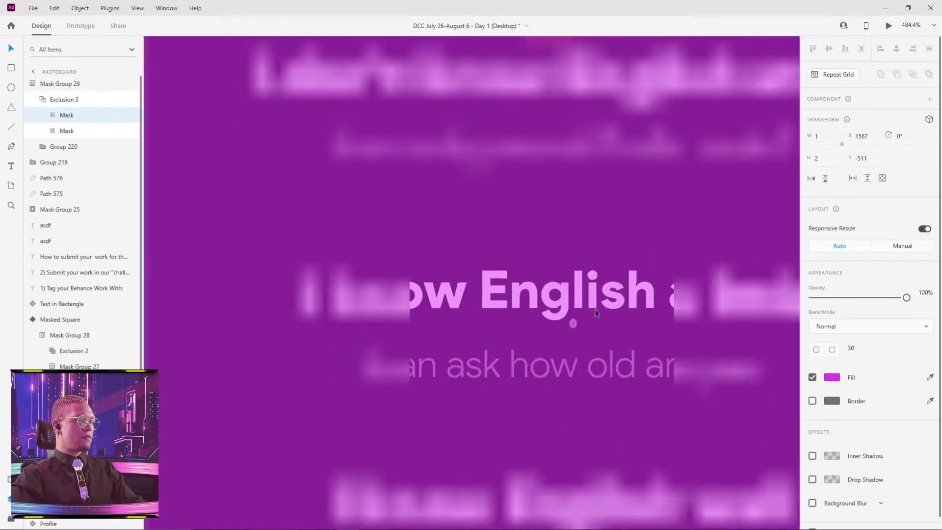
Set the tiny Mask's height to 1 and deselect it.
{"action": "scroll", "coordinate": [591, 322], "scroll_direction": "up", "scroll_amount": 5}
{"action": "scroll", "coordinate": [592, 322], "scroll_direction": "up", "scroll_amount": 2}
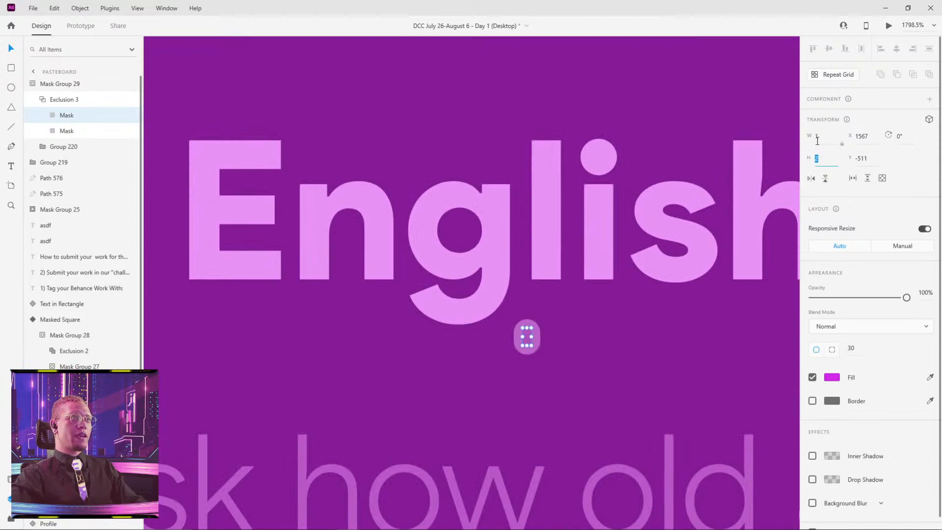
{"action": "key", "text": "Return"}
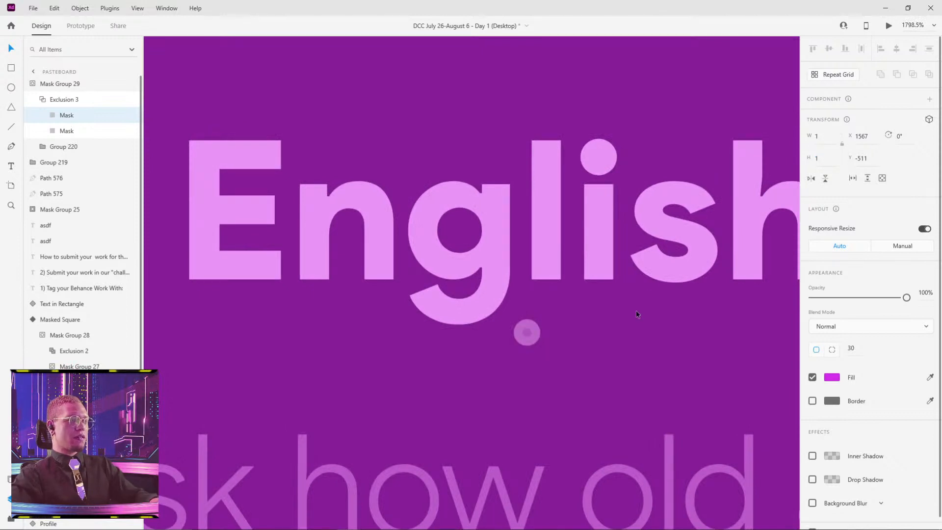
{"action": "scroll", "coordinate": [625, 207], "scroll_direction": "down", "scroll_amount": 14}
{"action": "left_click_drag", "start_coordinate": [727, 176], "coordinate": [540, 221]}
{"action": "left_click", "coordinate": [636, 191]}
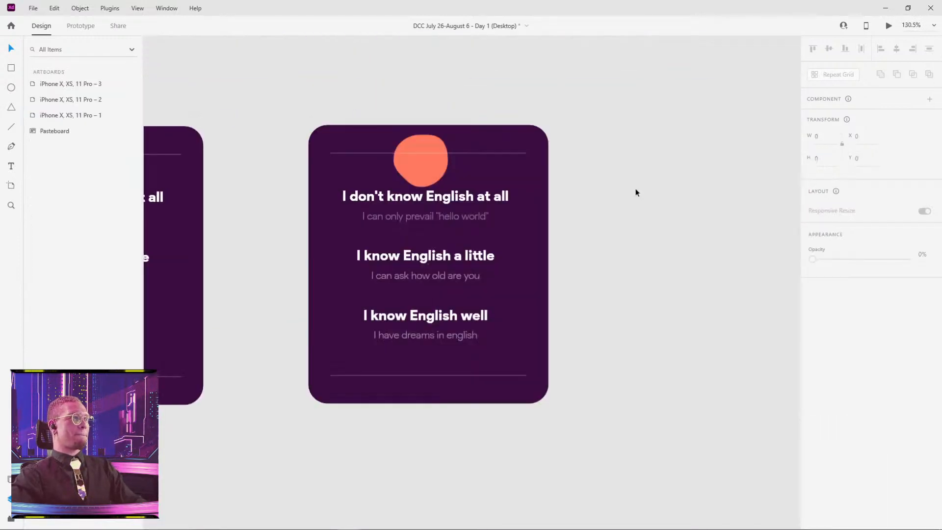
Move the masked card onto the iPhone X, XS, 11 Pro – 2 artboard below the heading, at X 0, Y 377.
{"action": "left_click_drag", "start_coordinate": [433, 161], "coordinate": [558, 234]}
{"action": "scroll", "coordinate": [507, 273], "scroll_direction": "down", "scroll_amount": 6}
{"action": "left_click", "coordinate": [312, 132]}
{"action": "scroll", "coordinate": [558, 235], "scroll_direction": "up", "scroll_amount": 6}
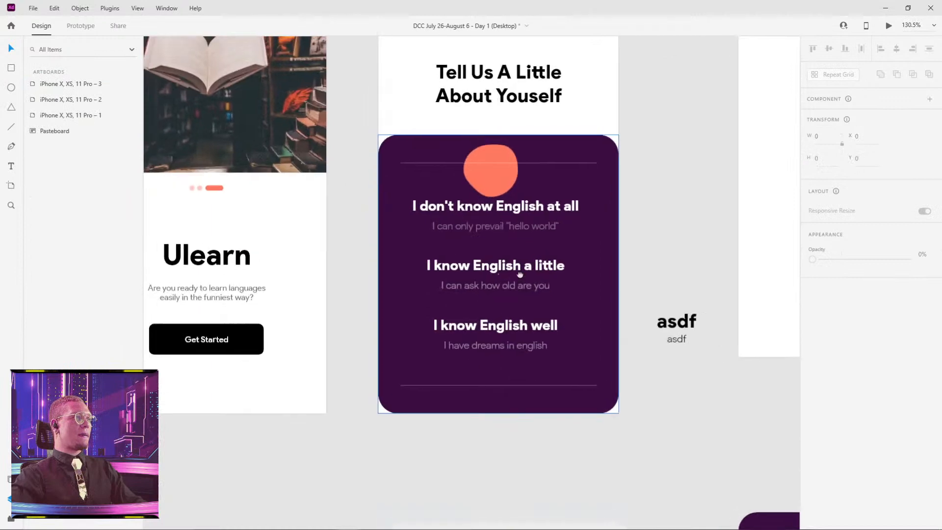
{"action": "left_click", "coordinate": [577, 263]}
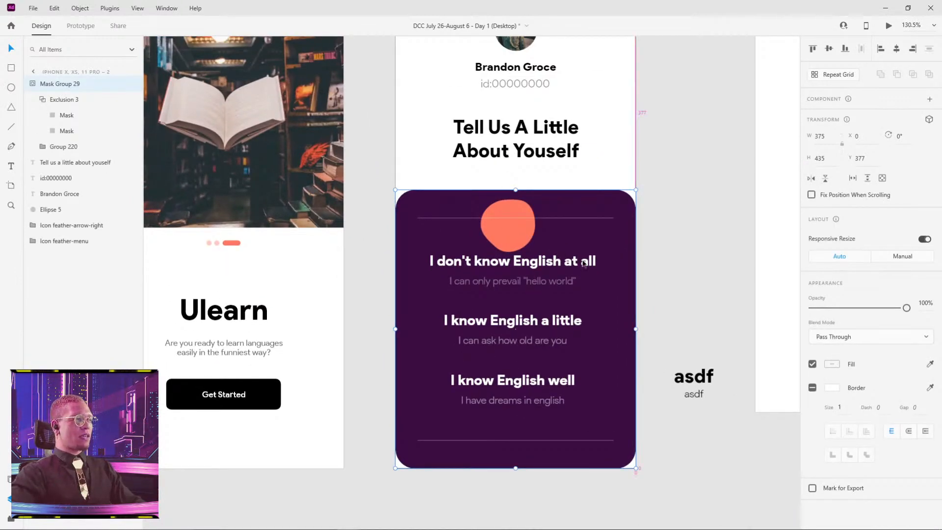
Duplicate the masked card onto the iPhone X, XS, 11 Pro – 1 artboard at X 0, Y 377.
{"action": "left_click_drag", "start_coordinate": [548, 290], "coordinate": [620, 254]}
{"action": "left_click_drag", "start_coordinate": [648, 216], "coordinate": [368, 215]}
{"action": "scroll", "coordinate": [245, 351], "scroll_direction": "up", "scroll_amount": 5}
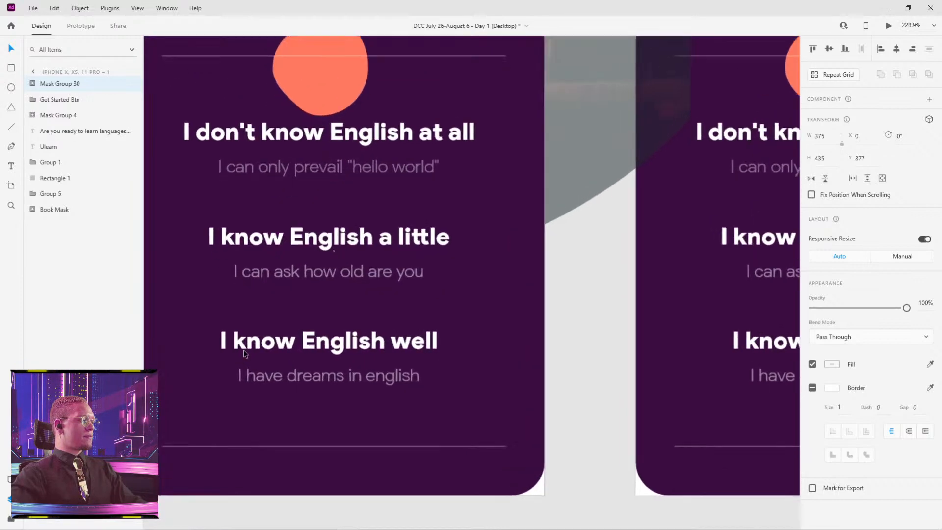
Enlarge the tiny Mask inside Exclusion 4 on the iPhone X, XS, 11 Pro – 1 artboard to 375 × 435 at X 0, Y 377.
{"action": "left_click", "coordinate": [33, 84]}
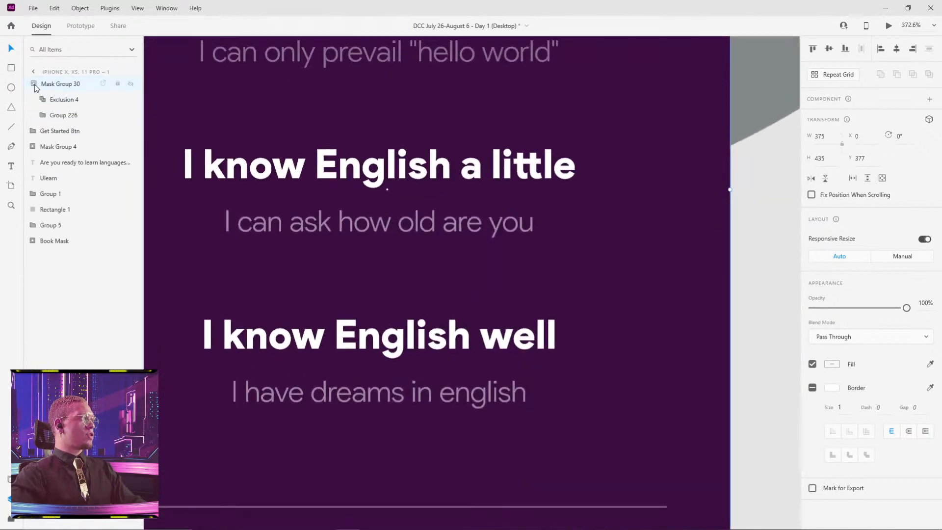
{"action": "left_click", "coordinate": [62, 102]}
{"action": "scroll", "coordinate": [355, 196], "scroll_direction": "up", "scroll_amount": 7}
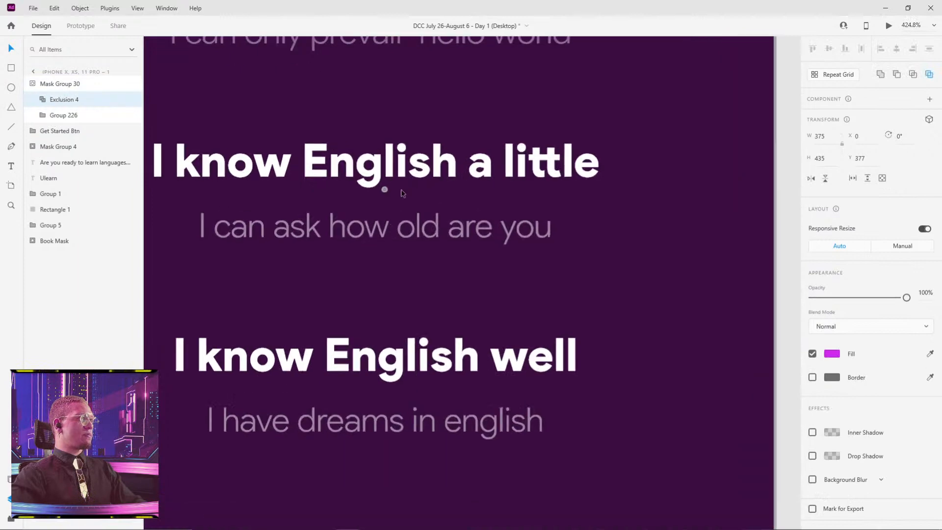
{"action": "double_click", "coordinate": [367, 184]}
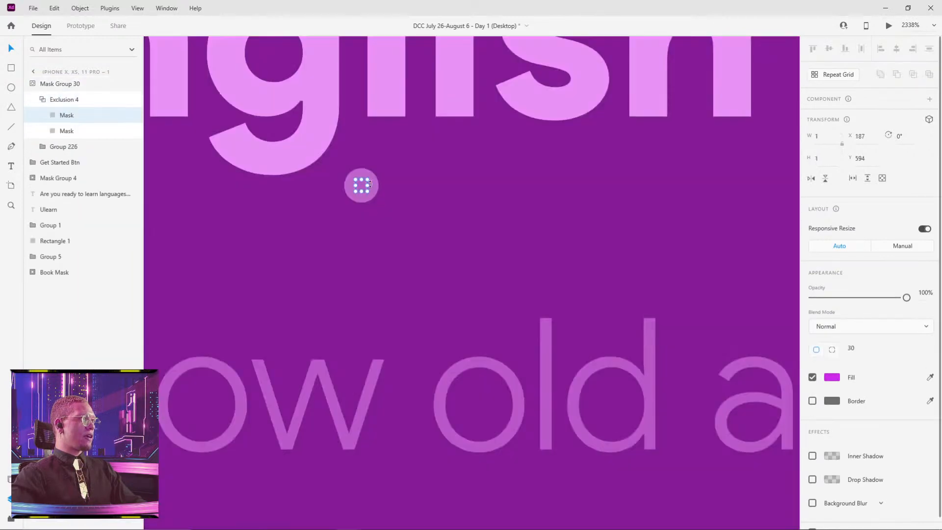
{"action": "scroll", "coordinate": [375, 185], "scroll_direction": "down", "scroll_amount": 6}
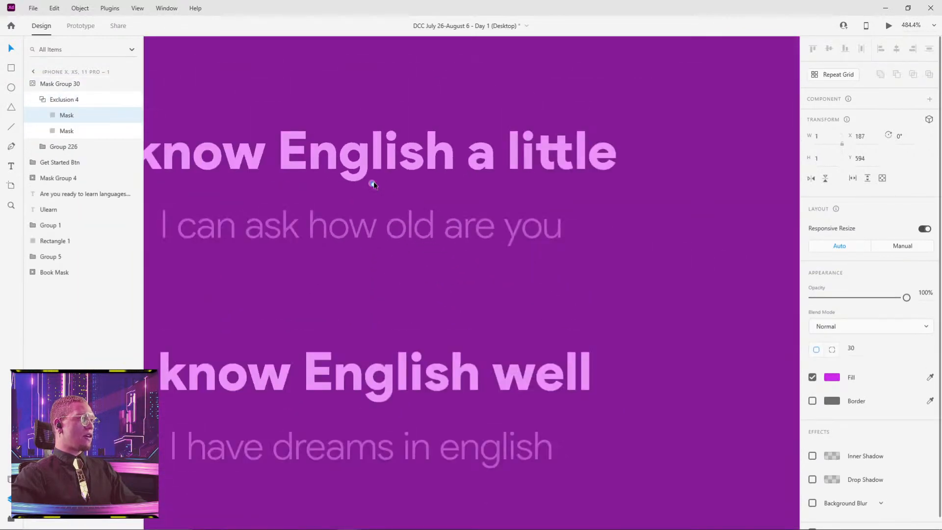
{"action": "left_click_drag", "start_coordinate": [381, 194], "coordinate": [707, 415]}
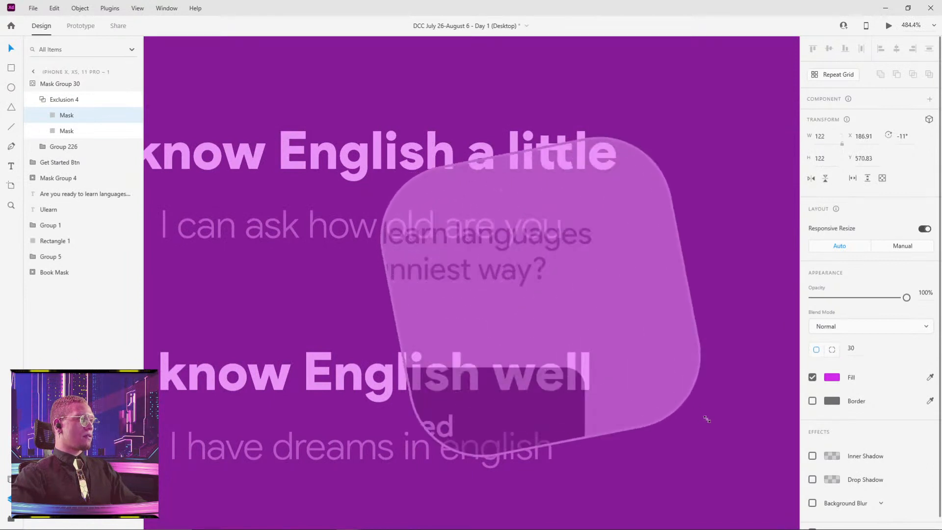
{"action": "scroll", "coordinate": [601, 344], "scroll_direction": "down", "scroll_amount": 5}
{"action": "left_click_drag", "start_coordinate": [621, 269], "coordinate": [633, 273]}
{"action": "left_click_drag", "start_coordinate": [528, 279], "coordinate": [364, 109]}
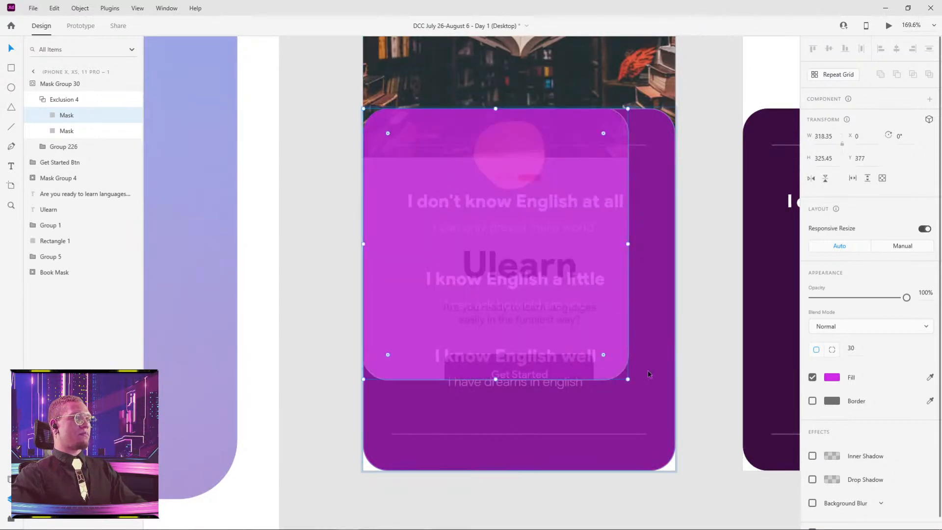
{"action": "left_click_drag", "start_coordinate": [628, 378], "coordinate": [676, 473]}
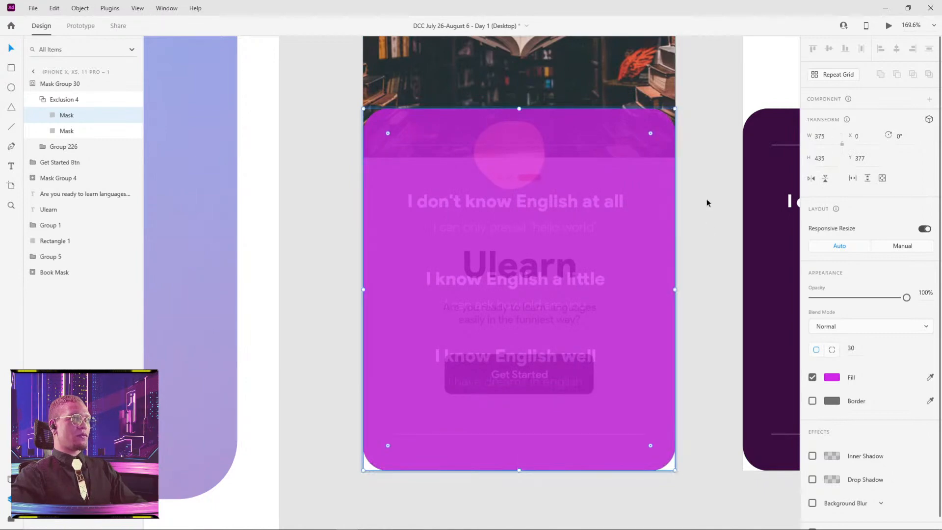
Deselect the Mask and compare the card area on the first artboard with the purple card on the second.
{"action": "scroll", "coordinate": [676, 118], "scroll_direction": "up", "scroll_amount": 4}
{"action": "scroll", "coordinate": [676, 119], "scroll_direction": "up", "scroll_amount": 3}
{"action": "left_click_drag", "start_coordinate": [676, 119], "coordinate": [567, 322]}
{"action": "scroll", "coordinate": [652, 268], "scroll_direction": "down", "scroll_amount": 5}
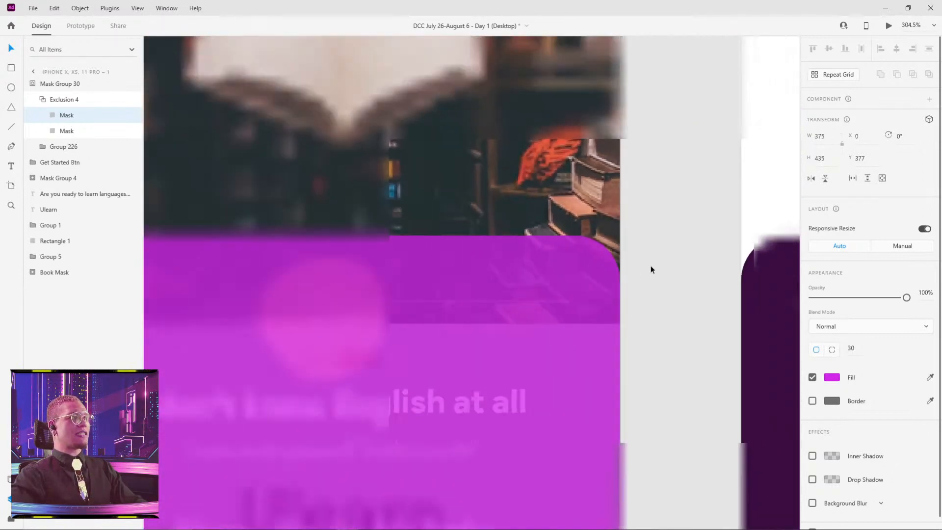
{"action": "left_click", "coordinate": [660, 270]}
{"action": "scroll", "coordinate": [660, 274], "scroll_direction": "down", "scroll_amount": 6}
{"action": "left_click_drag", "start_coordinate": [660, 337], "coordinate": [505, 228]}
{"action": "scroll", "coordinate": [505, 228], "scroll_direction": "up", "scroll_amount": 6}
{"action": "scroll", "coordinate": [477, 238], "scroll_direction": "down", "scroll_amount": 4}
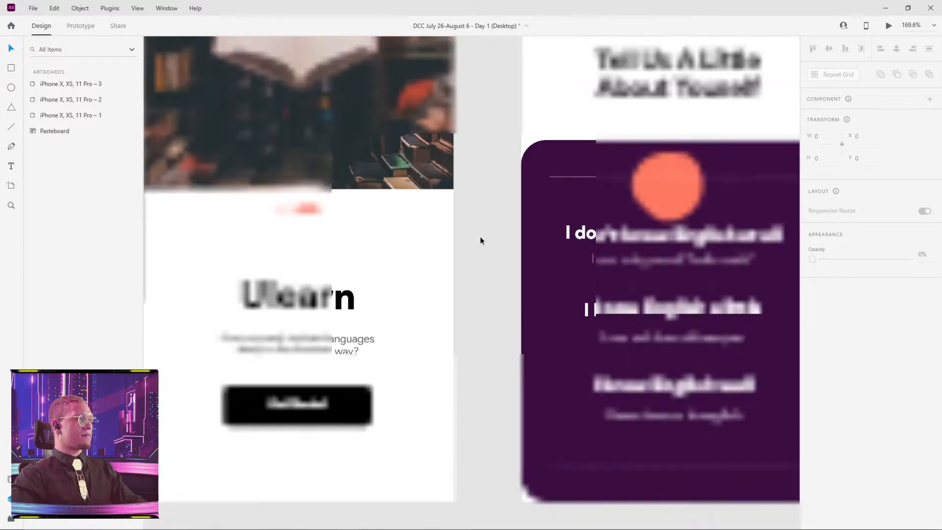
{"action": "scroll", "coordinate": [544, 265], "scroll_direction": "down", "scroll_amount": 3}
{"action": "left_click", "coordinate": [595, 277]}
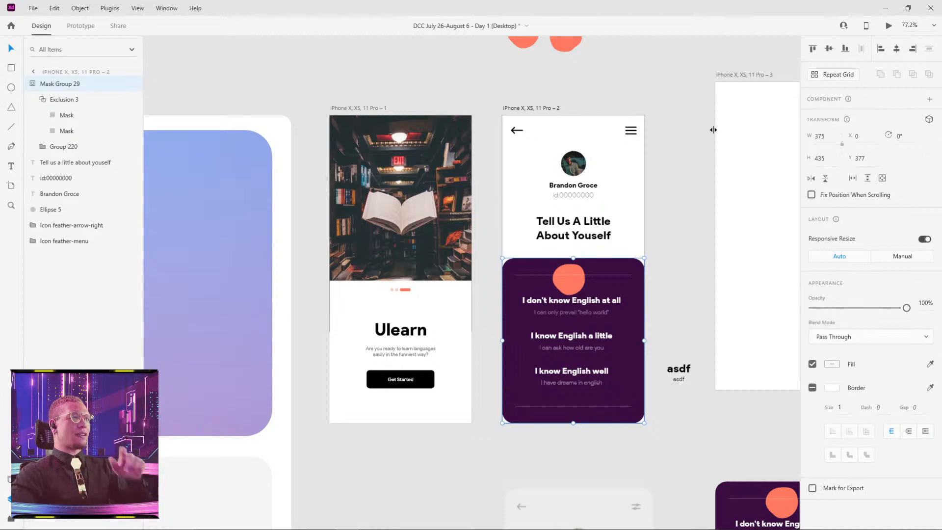
Delete the two stray "asdf" texts on the pasteboard beside the iPhone X, XS, 11 Pro – 2 artboard.
{"action": "left_click_drag", "start_coordinate": [688, 130], "coordinate": [439, 127]}
{"action": "scroll", "coordinate": [432, 108], "scroll_direction": "down", "scroll_amount": 3}
{"action": "left_click", "coordinate": [435, 285]}
{"action": "left_click_drag", "start_coordinate": [434, 284], "coordinate": [435, 290]}
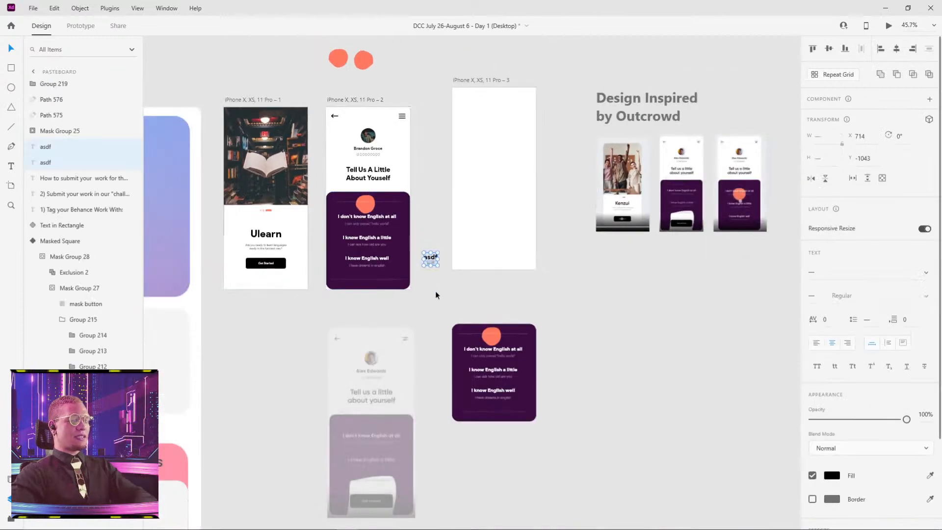
{"action": "key", "text": "Delete"}
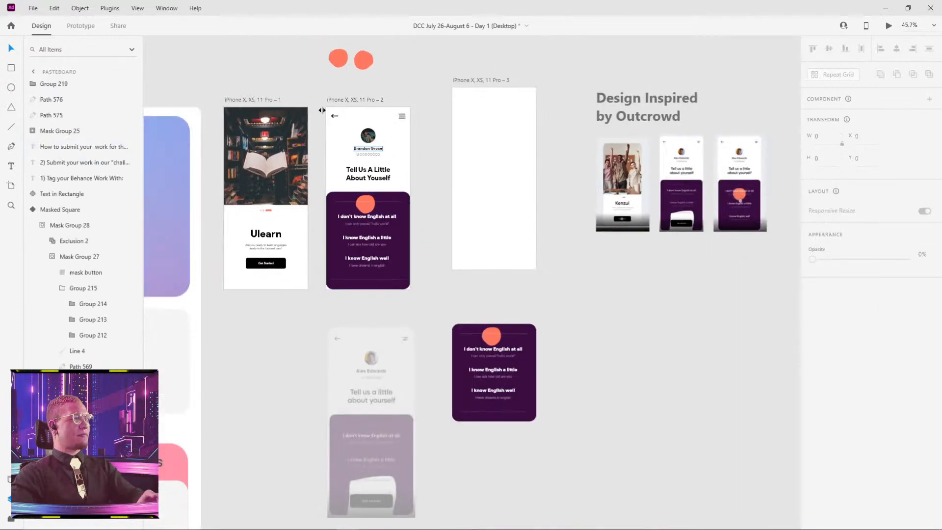
Switch to prototyping and link the Get Started button to the iPhone X, XS, 11 Pro – 2 artboard.
{"action": "left_click", "coordinate": [79, 27]}
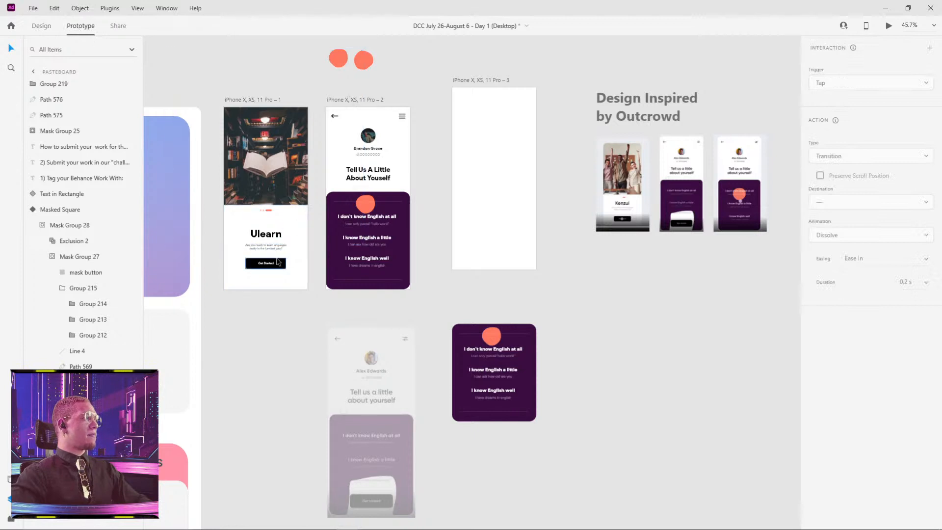
{"action": "left_click", "coordinate": [278, 262]}
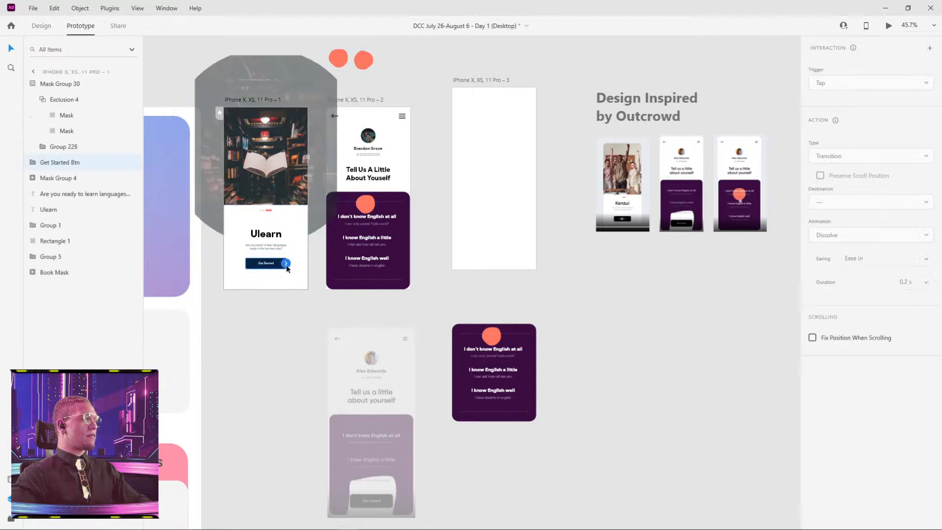
{"action": "left_click_drag", "start_coordinate": [314, 234], "coordinate": [337, 227]}
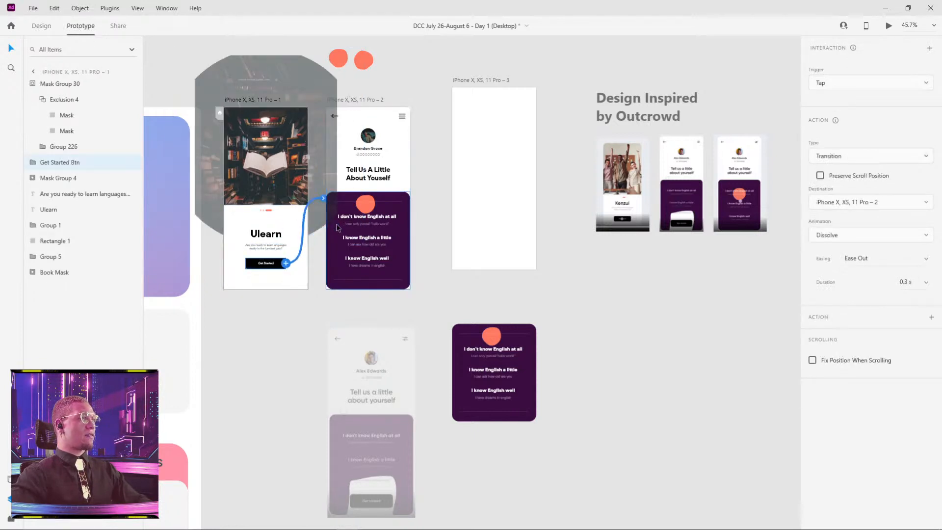
Set the Get Started link's action to Auto-Animate with Snap easing and deselect it.
{"action": "left_click", "coordinate": [355, 101]}
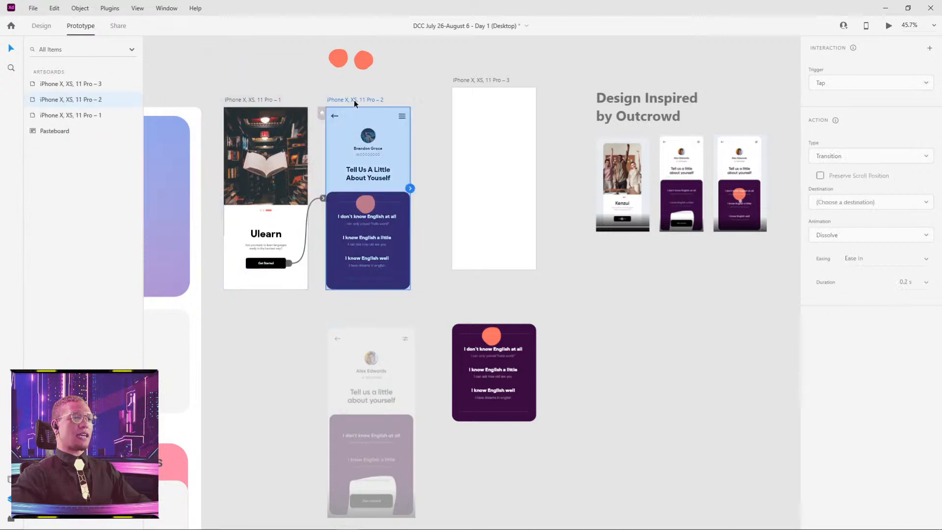
{"action": "left_click", "coordinate": [322, 199]}
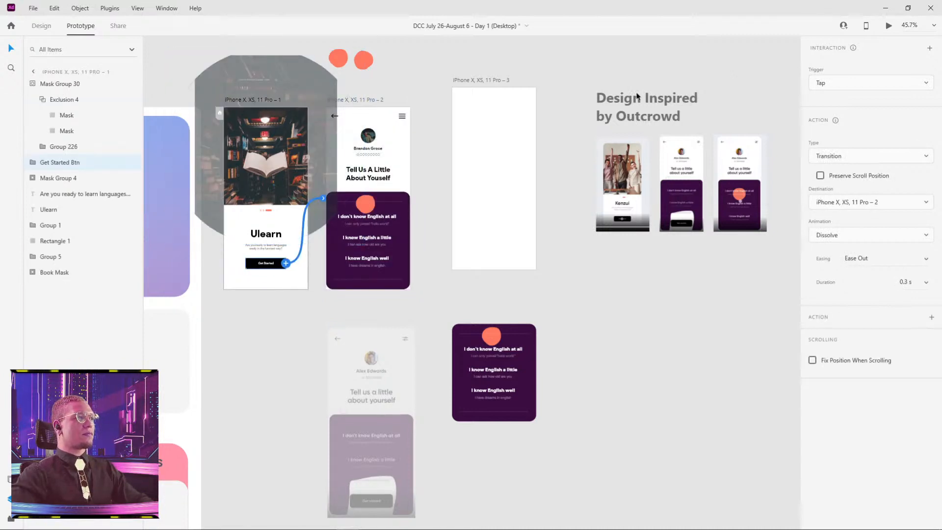
{"action": "left_click", "coordinate": [836, 157]}
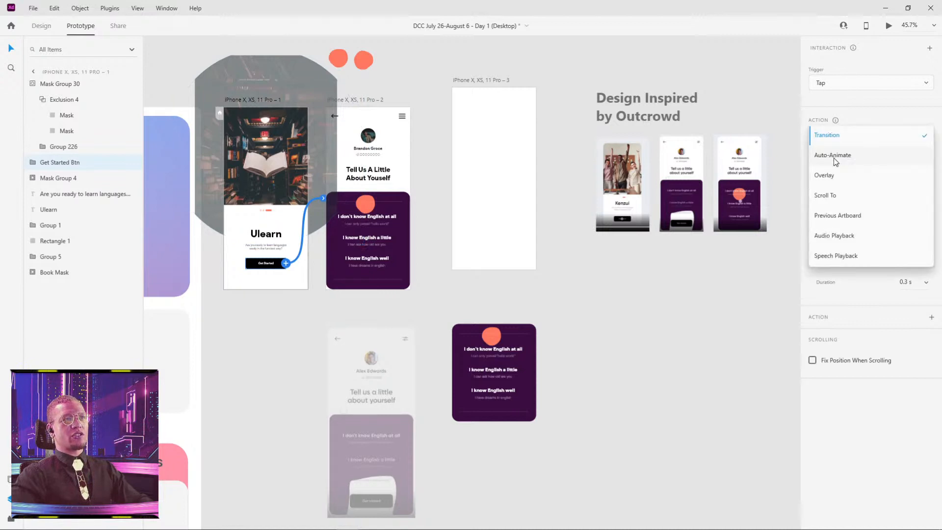
{"action": "left_click", "coordinate": [835, 156]}
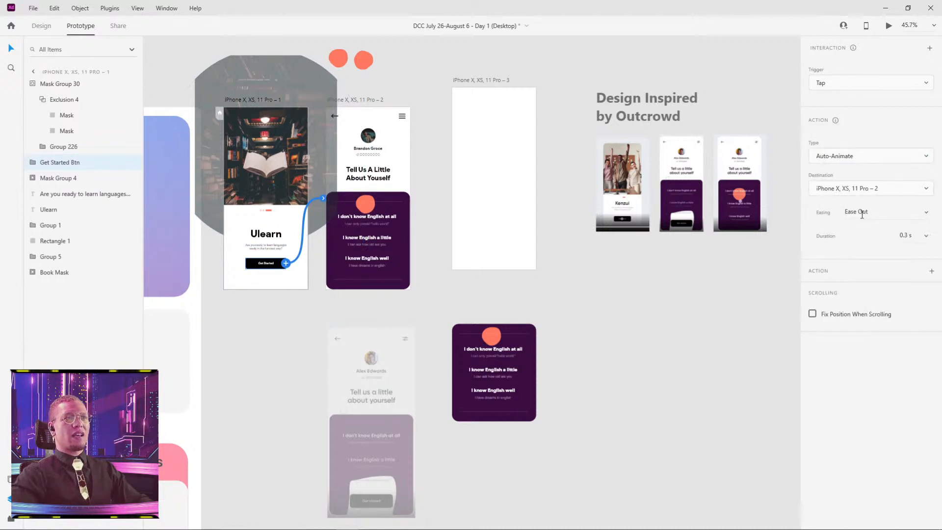
{"action": "left_click", "coordinate": [927, 212]}
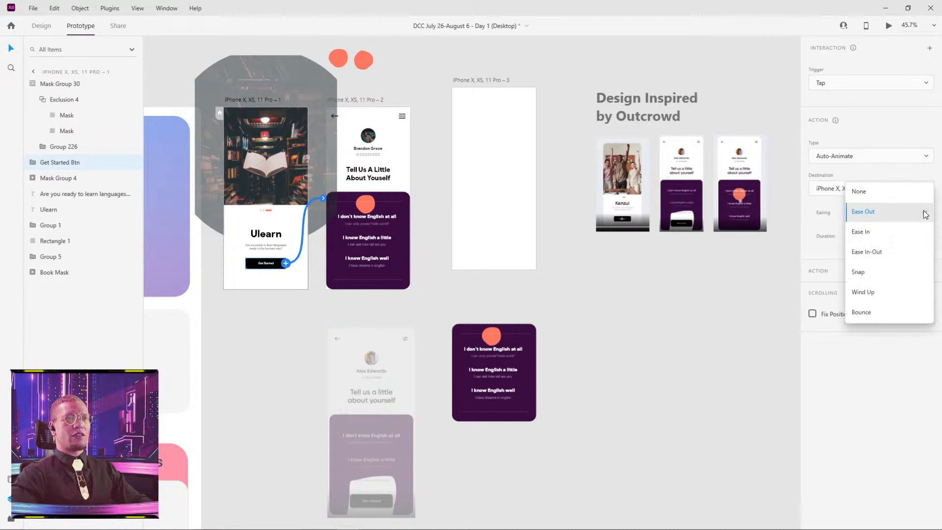
{"action": "left_click", "coordinate": [871, 274]}
{"action": "left_click", "coordinate": [732, 296]}
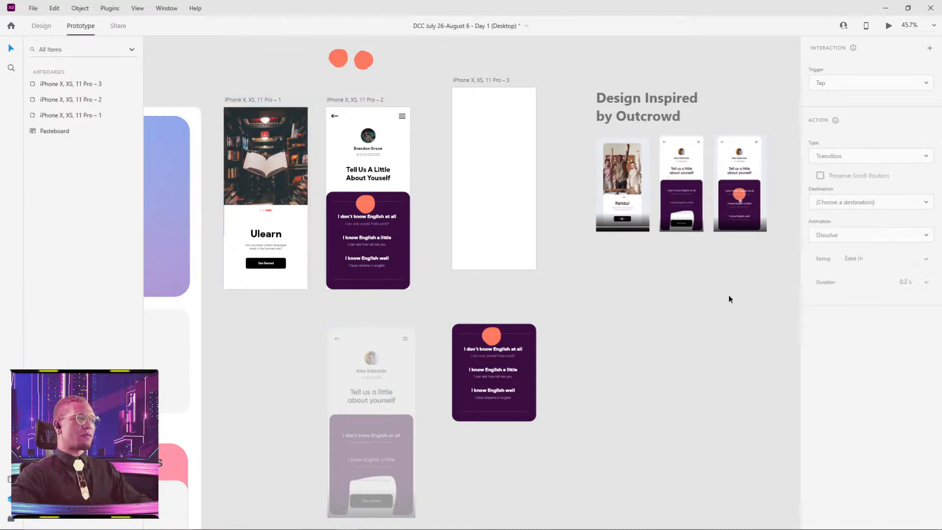
Link the back arrow on the iPhone X, XS, 11 Pro – 2 artboard to the iPhone X, XS, 11 Pro – 1 artboard.
{"action": "left_click", "coordinate": [333, 115]}
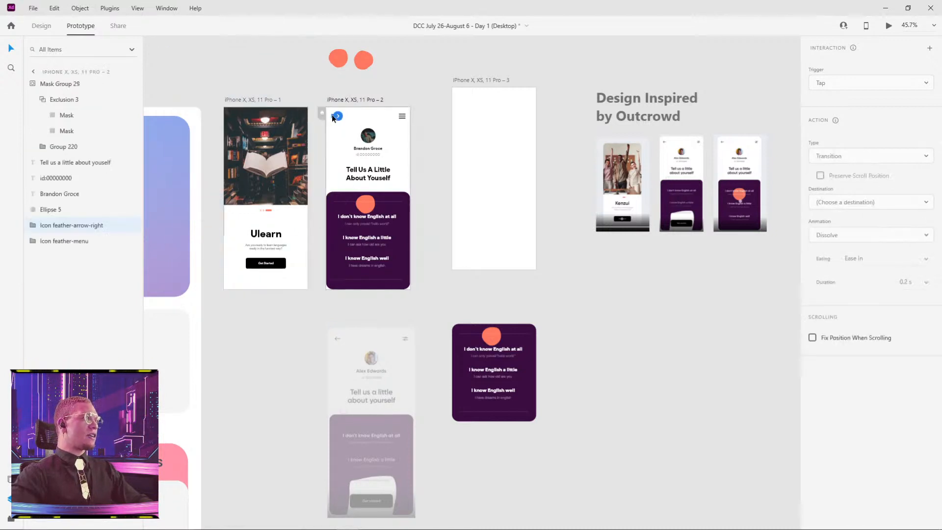
{"action": "left_click_drag", "start_coordinate": [338, 116], "coordinate": [292, 142]}
{"action": "left_click", "coordinate": [251, 66]}
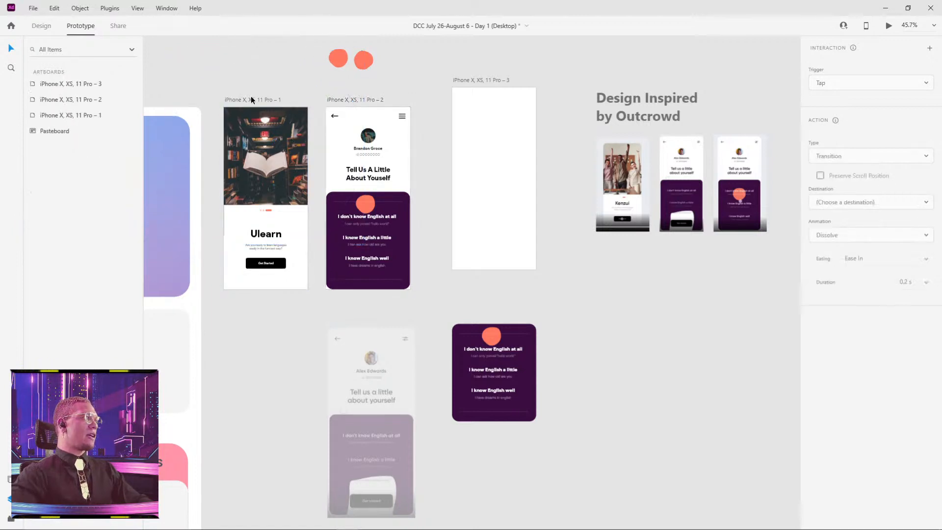
Preview the prototype from the first artboard, test the Get Started transition, and close the preview.
{"action": "left_click", "coordinate": [252, 99]}
{"action": "key", "text": "ctrl+Return"}
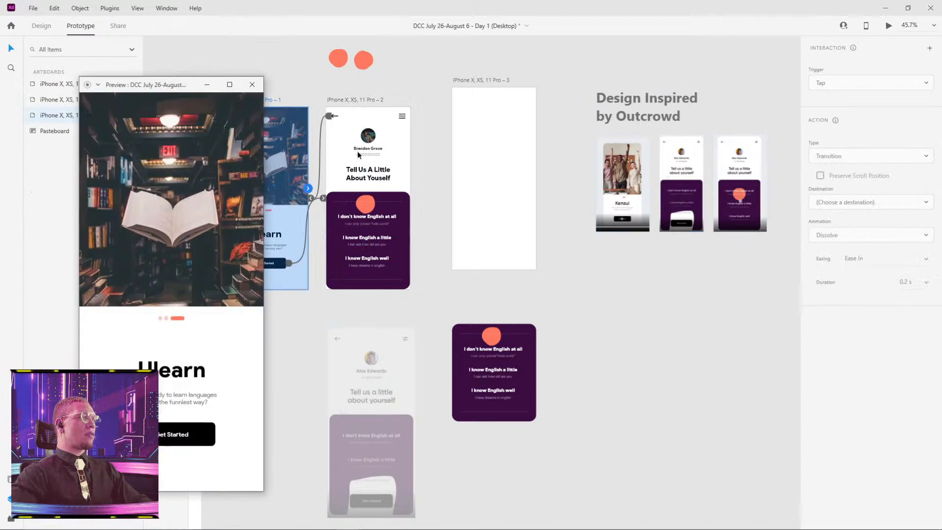
{"action": "left_click_drag", "start_coordinate": [172, 88], "coordinate": [434, 69]}
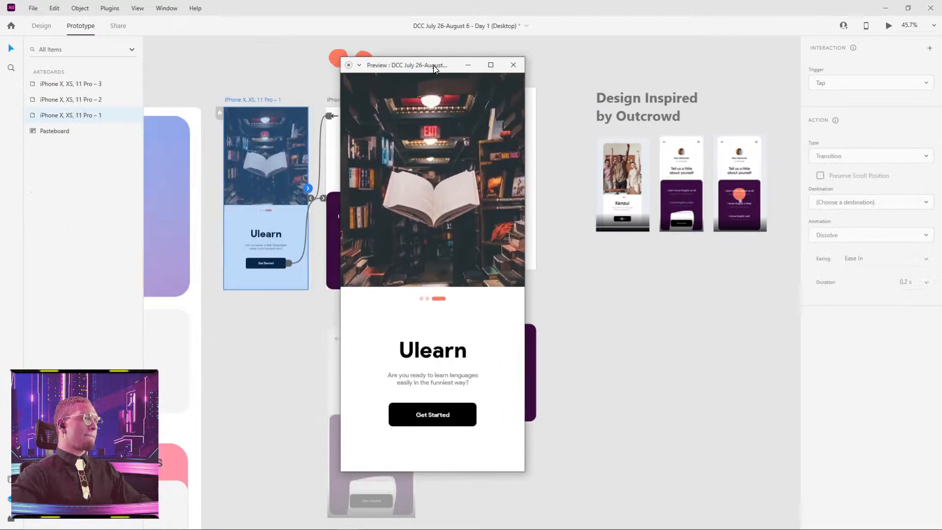
{"action": "left_click", "coordinate": [441, 415]}
{"action": "left_click", "coordinate": [514, 65]}
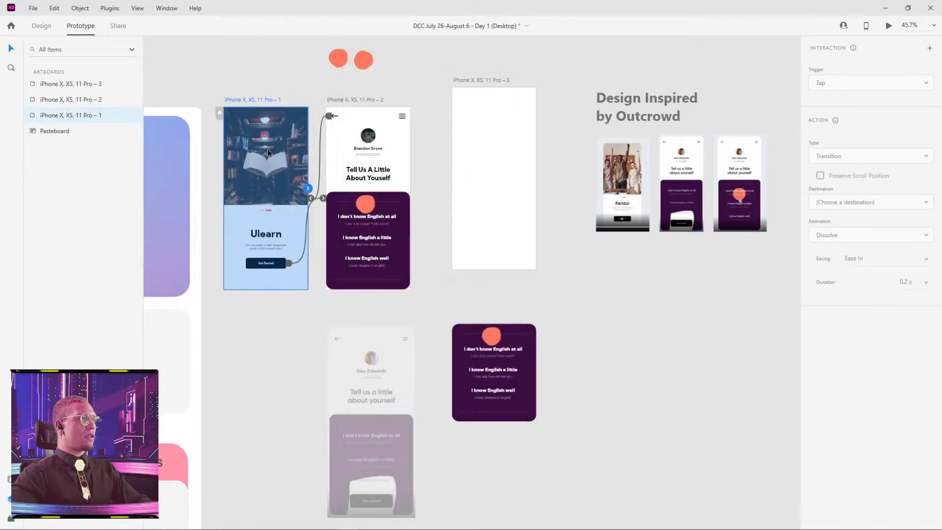
Examine the interaction settings of the Get Started button on the first artboard.
{"action": "left_click", "coordinate": [254, 81]}
{"action": "left_click", "coordinate": [254, 99]}
{"action": "left_click", "coordinate": [264, 63]}
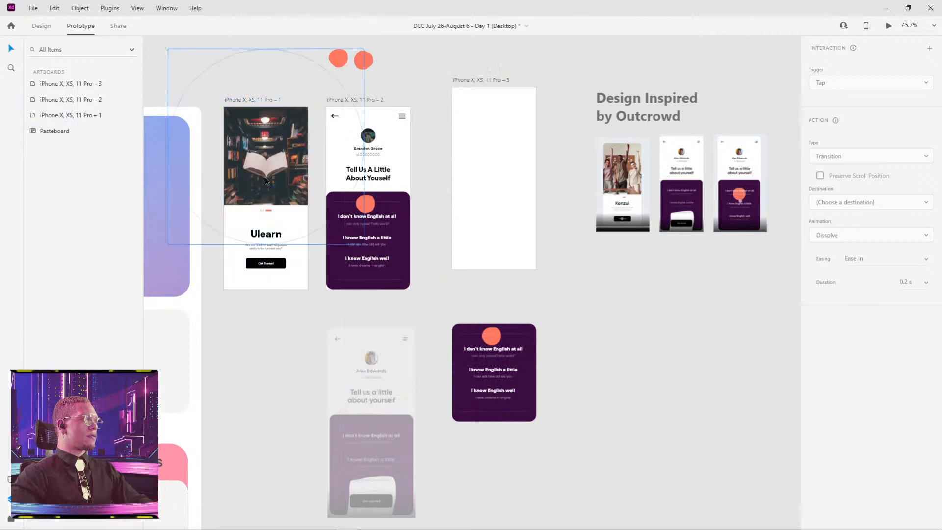
{"action": "scroll", "coordinate": [265, 180], "scroll_direction": "up", "scroll_amount": 3}
{"action": "scroll", "coordinate": [401, 294], "scroll_direction": "left", "scroll_amount": 3}
{"action": "left_click", "coordinate": [376, 319]}
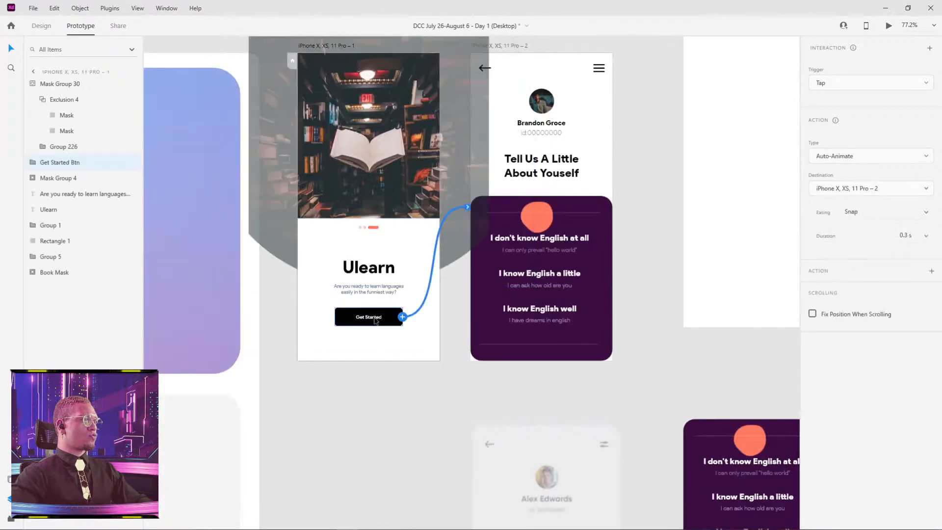
Rename the first artboard's card mask group as Mask Group 29 to match the one on the second artboard.
{"action": "left_click", "coordinate": [490, 231]}
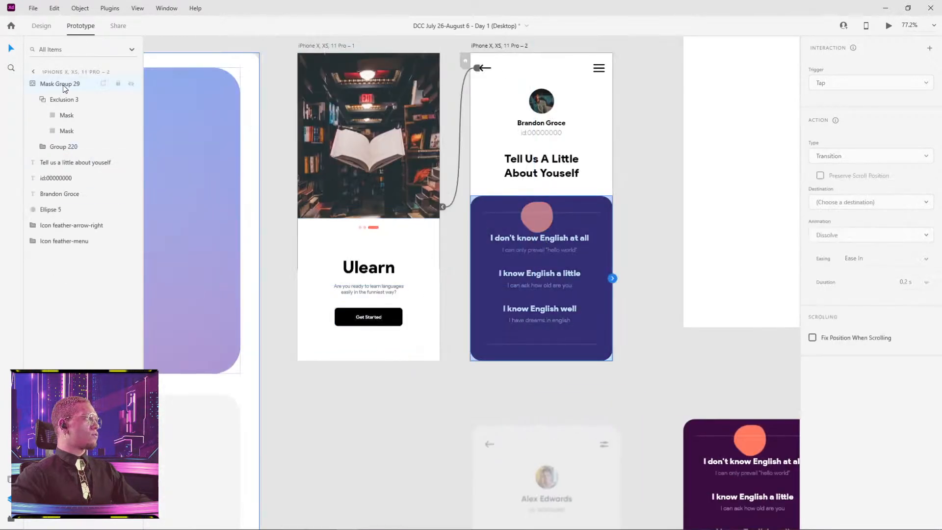
{"action": "left_click", "coordinate": [333, 242]}
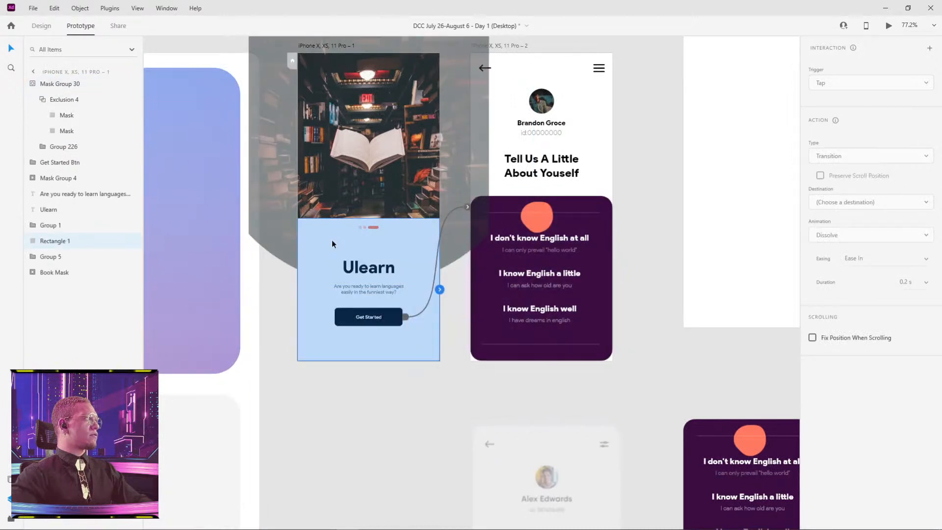
{"action": "left_click", "coordinate": [56, 84]}
{"action": "double_click", "coordinate": [76, 85]}
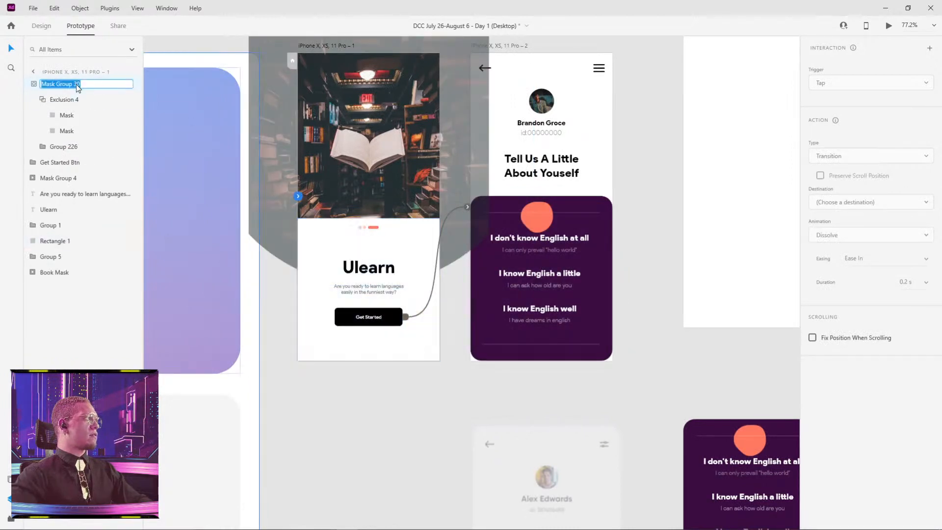
{"action": "left_click", "coordinate": [74, 84]}
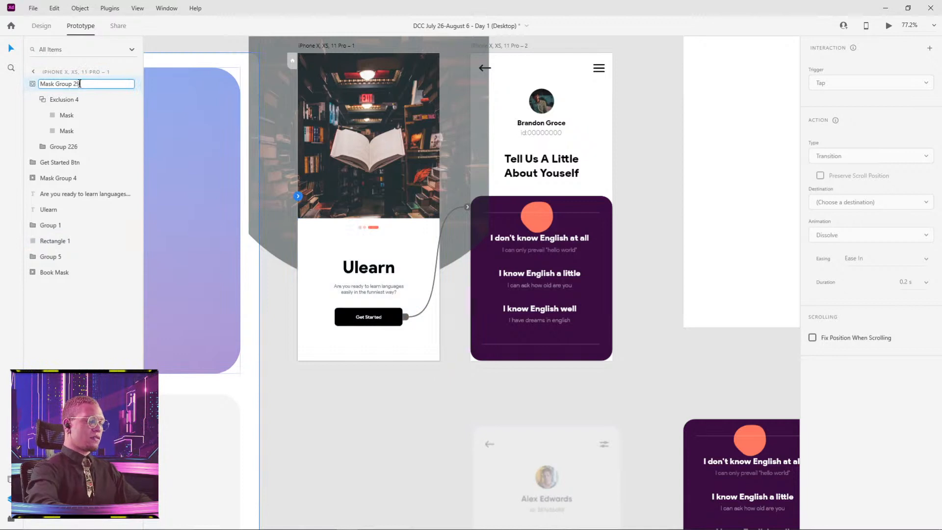
{"action": "type", "text": "29"}
{"action": "key", "text": "Return"}
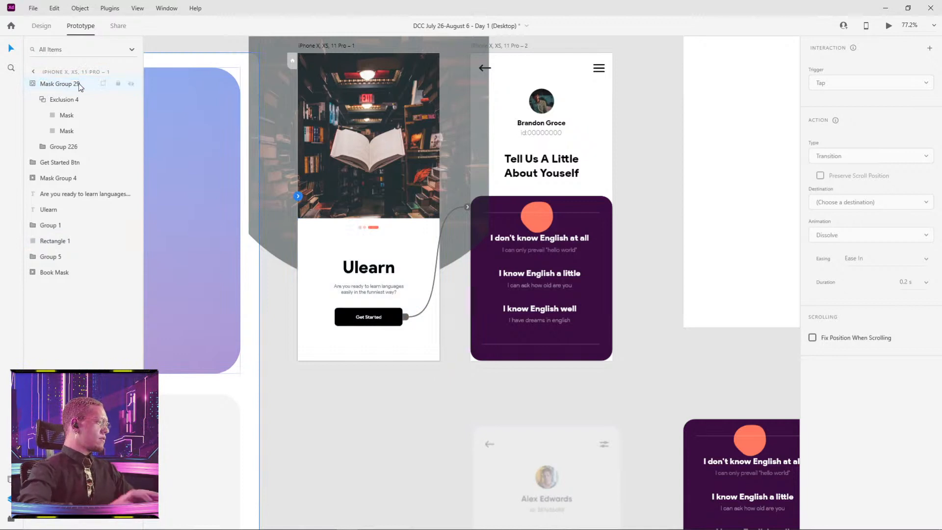
Preview the prototype from the first artboard, test the Get Started and back arrow transitions, and close the preview.
{"action": "left_click", "coordinate": [442, 383]}
{"action": "left_click_drag", "start_coordinate": [445, 373], "coordinate": [434, 429]}
{"action": "left_click", "coordinate": [315, 101]}
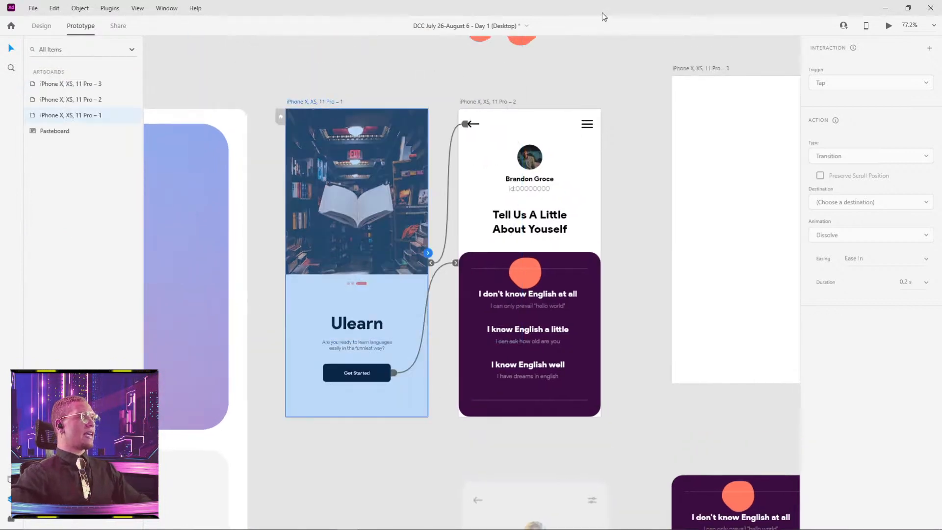
{"action": "left_click", "coordinate": [889, 25]}
{"action": "left_click_drag", "start_coordinate": [168, 84], "coordinate": [440, 42]}
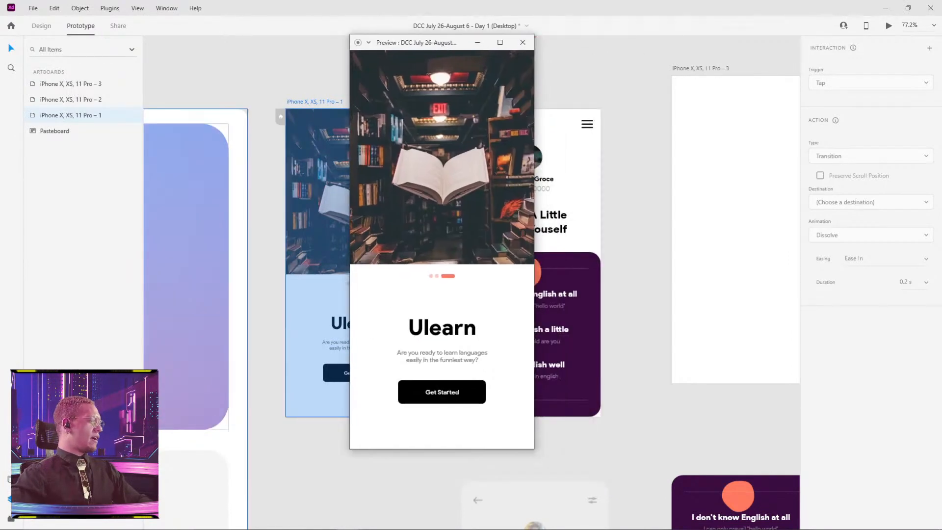
{"action": "left_click", "coordinate": [463, 391]}
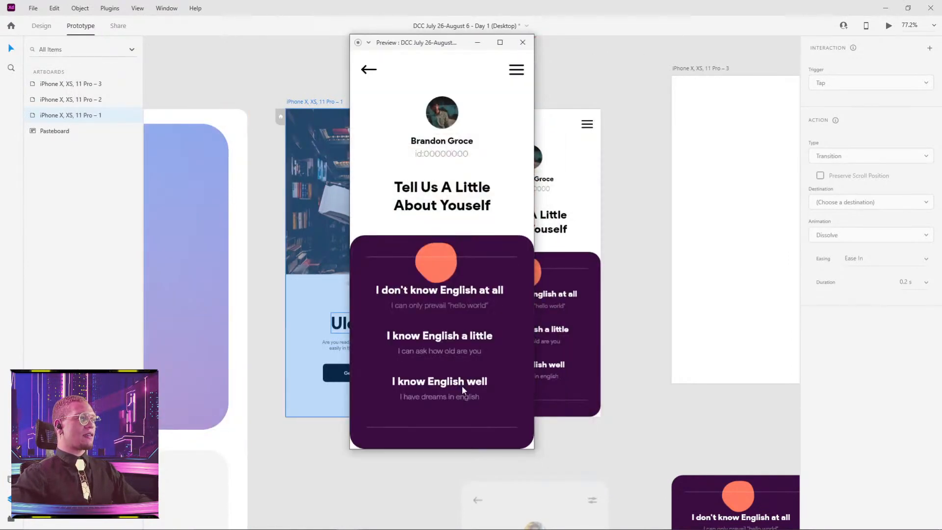
{"action": "left_click", "coordinate": [368, 69]}
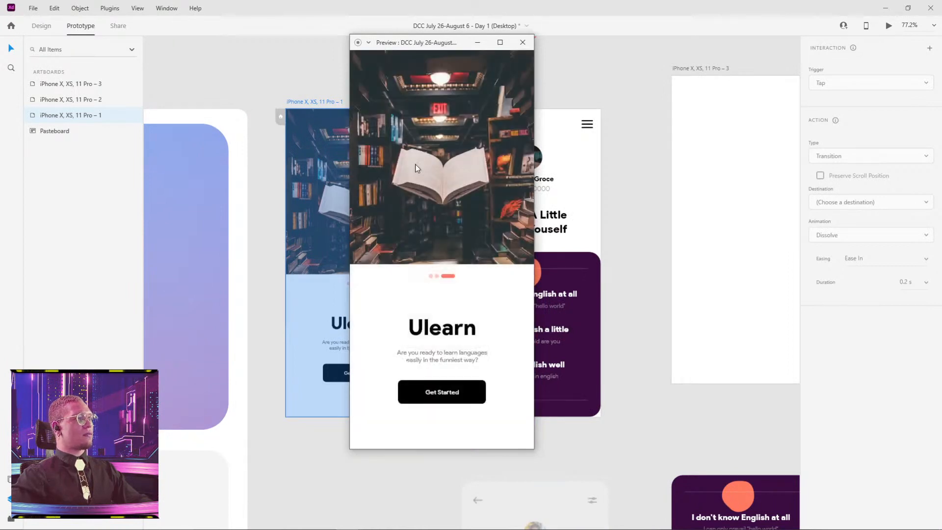
{"action": "left_click", "coordinate": [452, 393]}
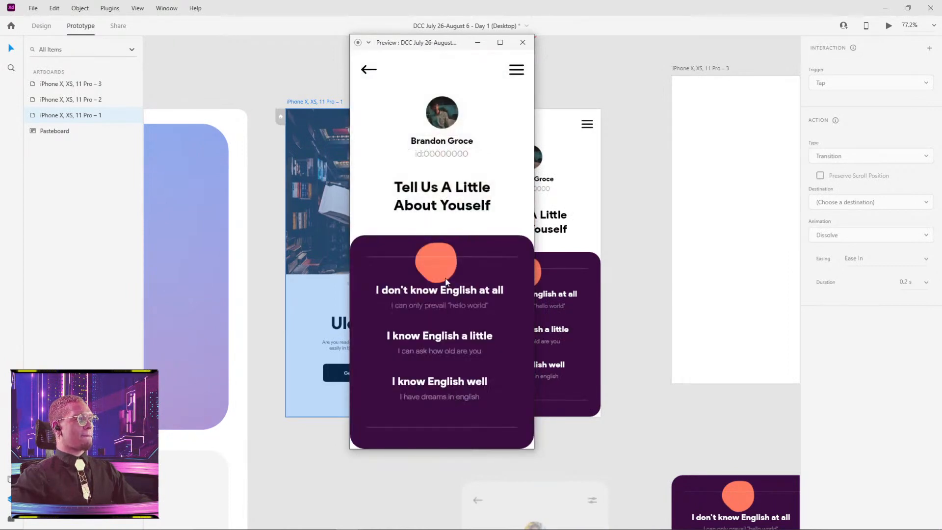
{"action": "left_click", "coordinate": [523, 42]}
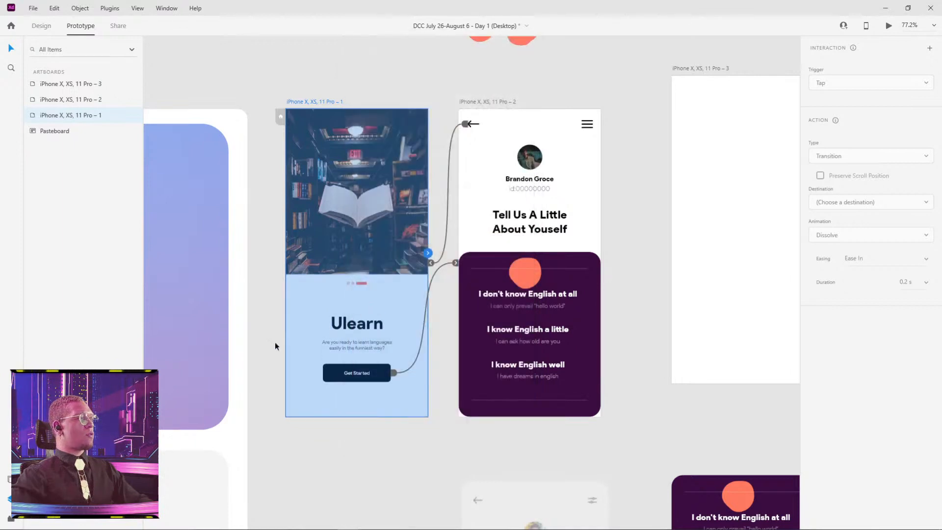
{"action": "left_click", "coordinate": [245, 317]}
{"action": "left_click", "coordinate": [287, 320]}
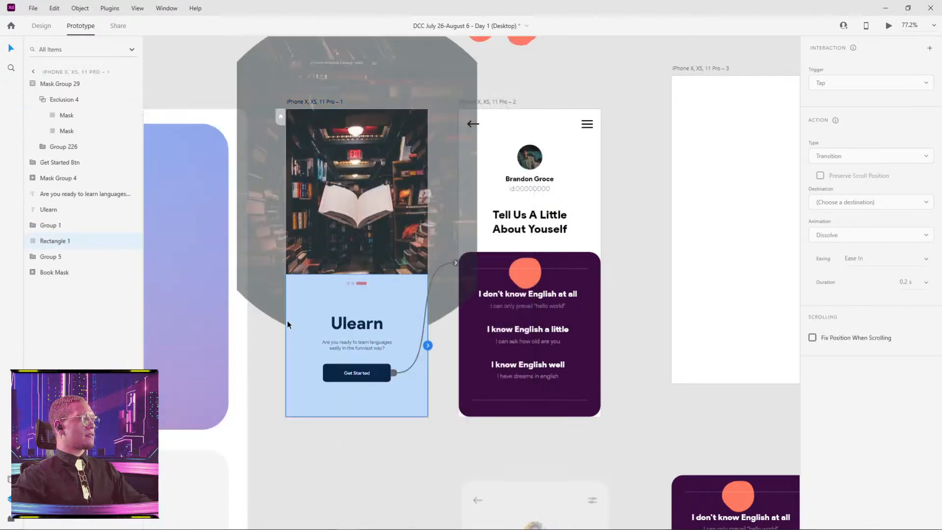
{"action": "left_click", "coordinate": [432, 410]}
{"action": "left_click", "coordinate": [424, 371]}
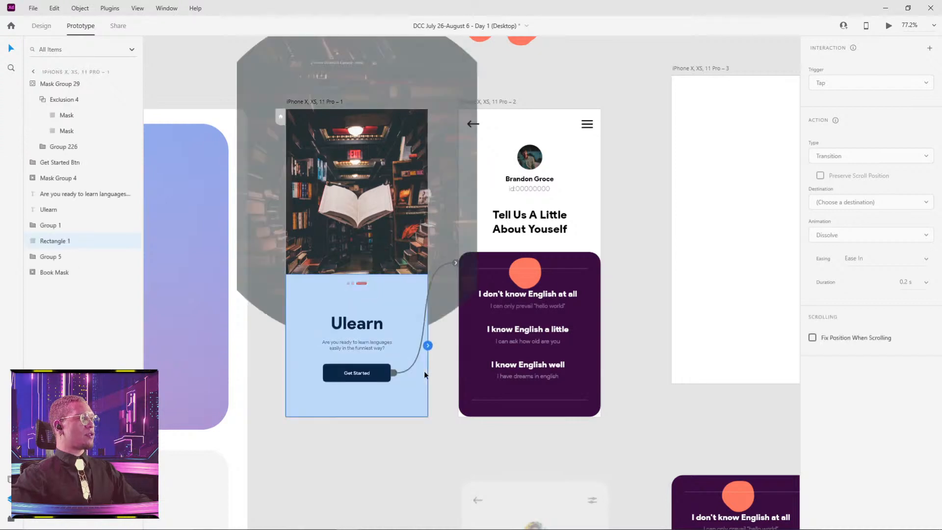
{"action": "left_click", "coordinate": [446, 407]}
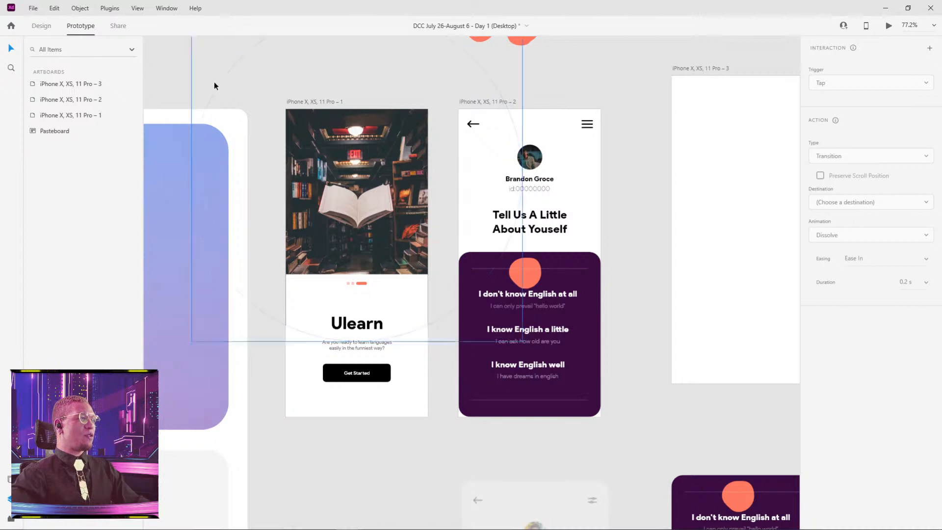
Switch to the All Files In One document, preview its first artboard, test the Get Started transition, and close the preview.
{"action": "key", "text": "alt+Tab"}
{"action": "left_click", "coordinate": [434, 231]}
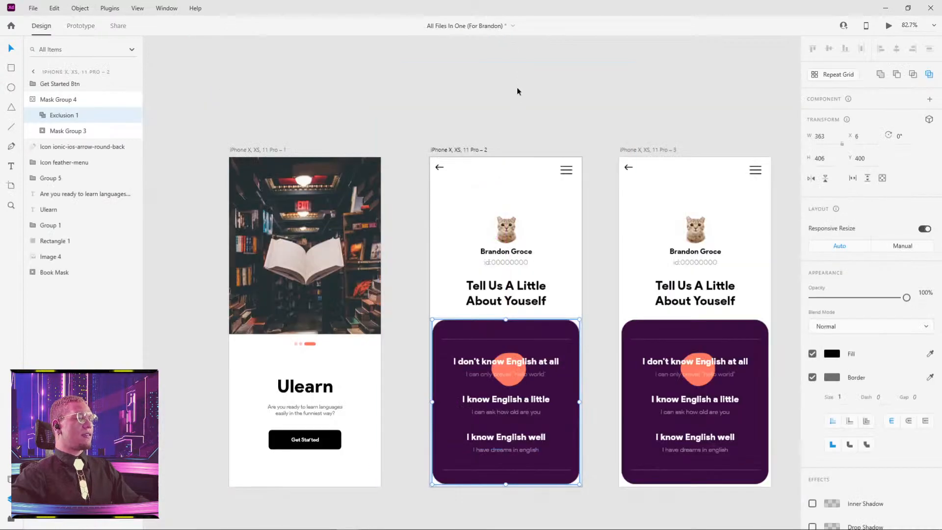
{"action": "scroll", "coordinate": [517, 87], "scroll_direction": "down", "scroll_amount": 2}
{"action": "left_click", "coordinate": [227, 122]}
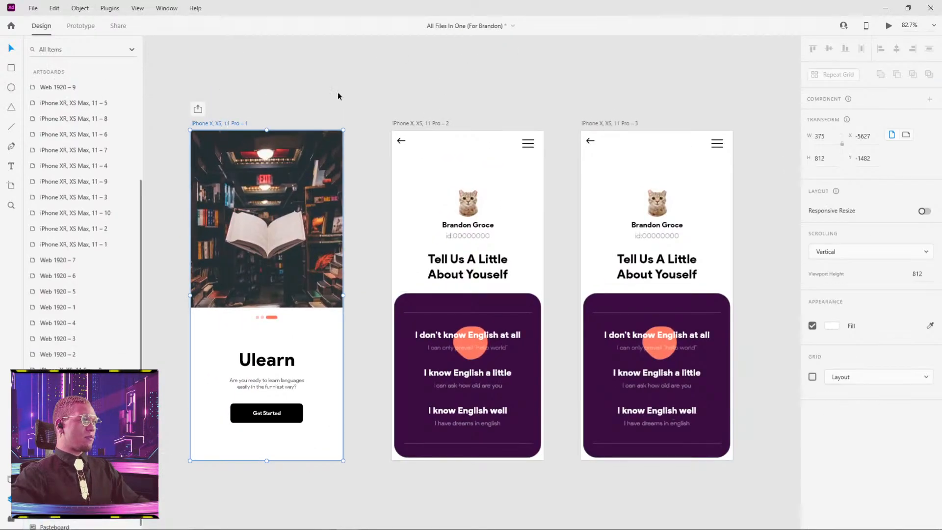
{"action": "left_click", "coordinate": [889, 26]}
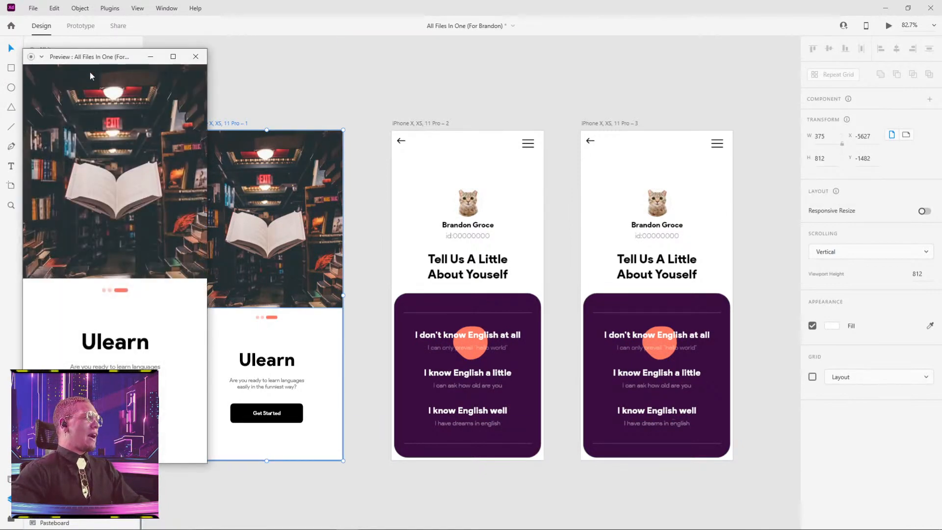
{"action": "left_click_drag", "start_coordinate": [103, 59], "coordinate": [286, 53]}
{"action": "left_click", "coordinate": [301, 406]}
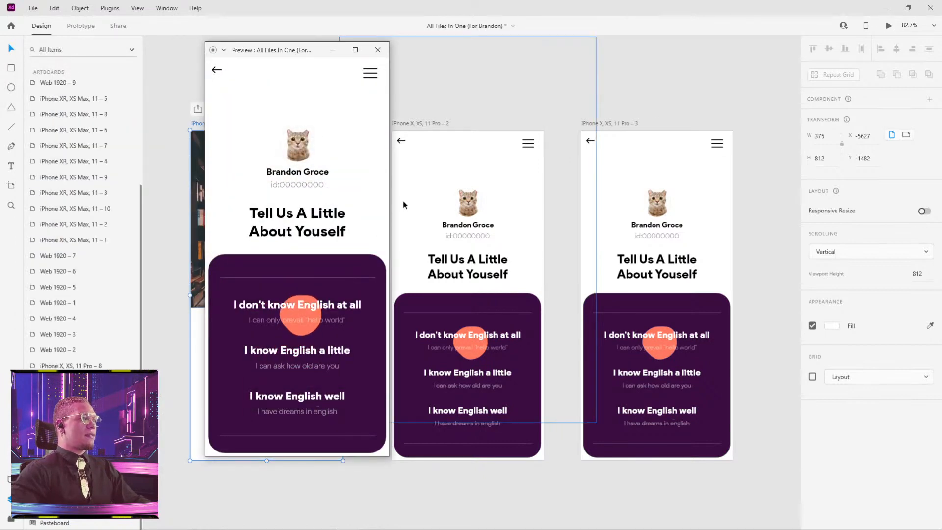
{"action": "left_click", "coordinate": [378, 49]}
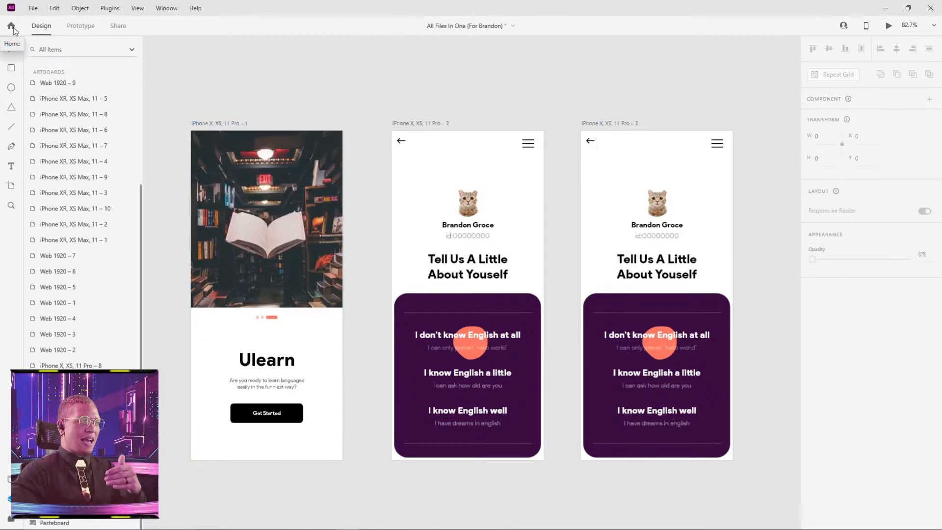
Test the All Files In One document's Get Started transition over the Day 1 document for comparison, and close that preview.
{"action": "left_click", "coordinate": [882, 9]}
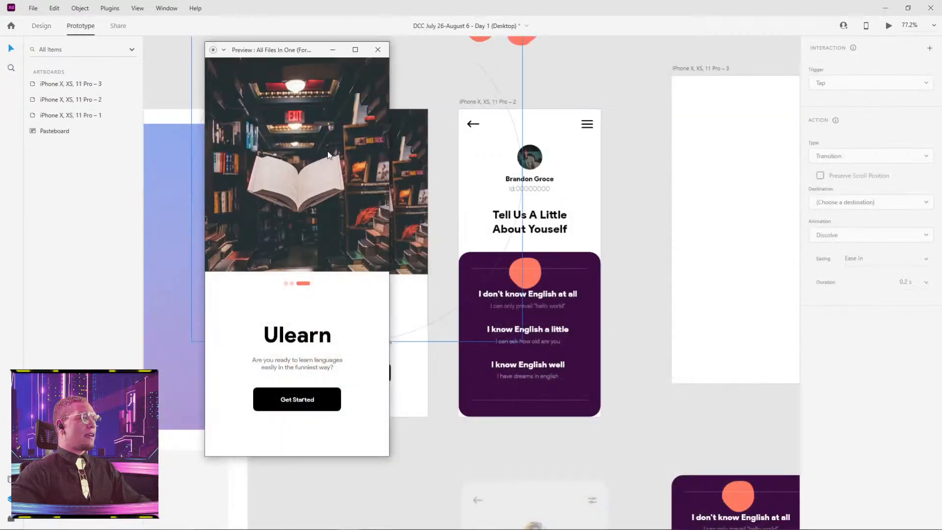
{"action": "left_click_drag", "start_coordinate": [311, 53], "coordinate": [354, 44]}
{"action": "left_click", "coordinate": [345, 391]}
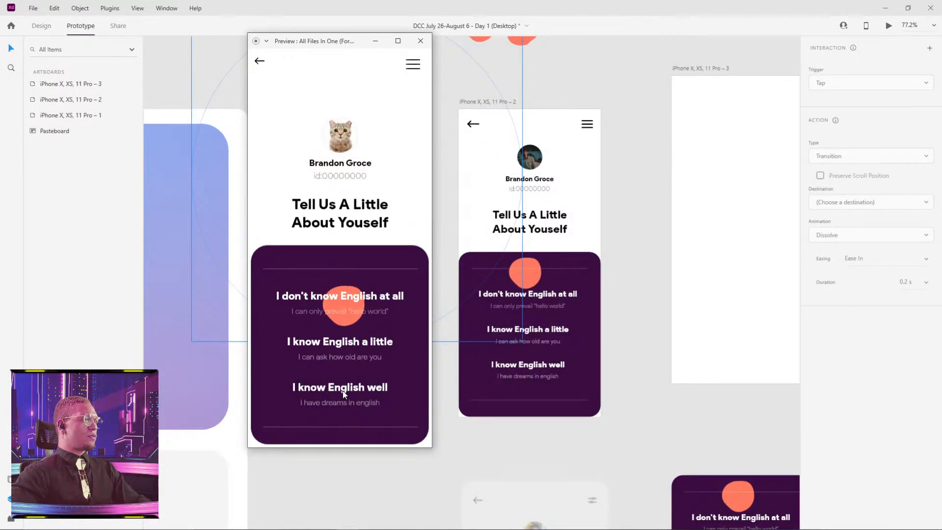
{"action": "left_click", "coordinate": [421, 41]}
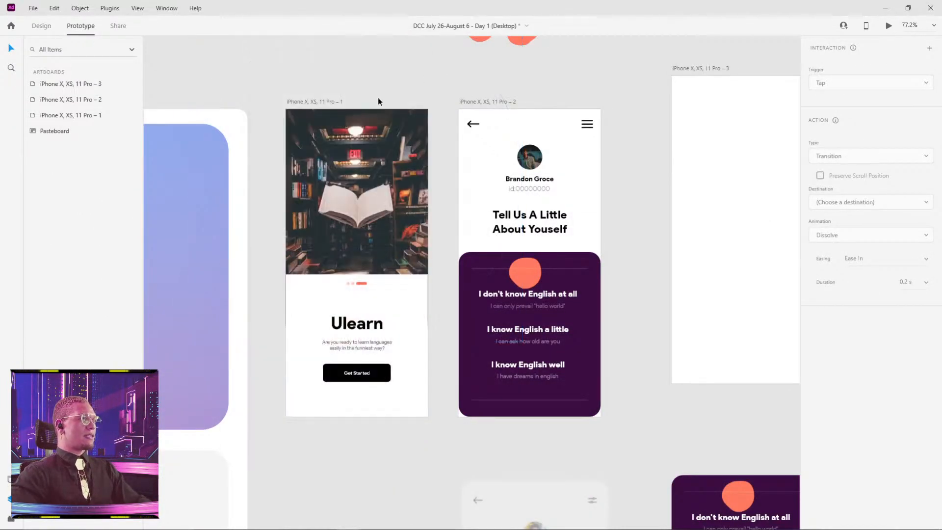
Preview the Day 1 document's first artboard, replay the Get Started transition, and close the preview.
{"action": "left_click", "coordinate": [325, 104]}
{"action": "left_click", "coordinate": [888, 26]}
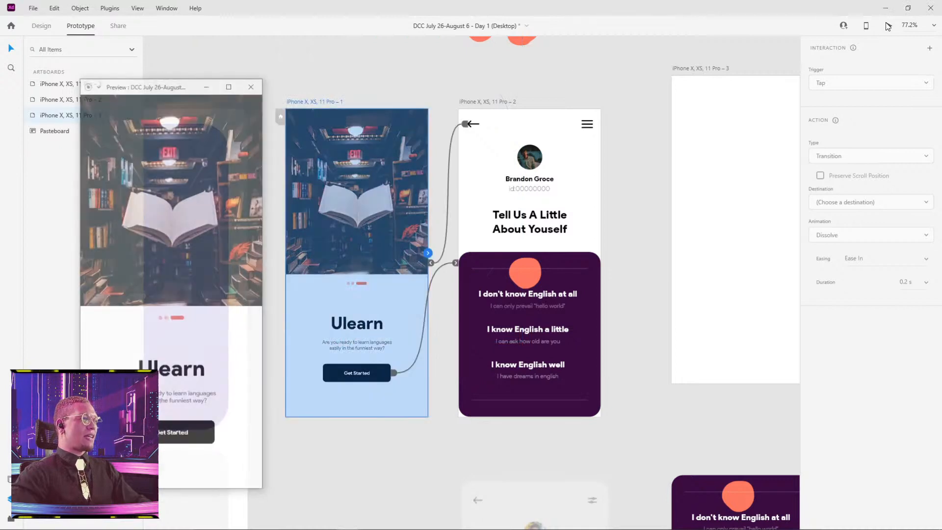
{"action": "left_click", "coordinate": [166, 437]}
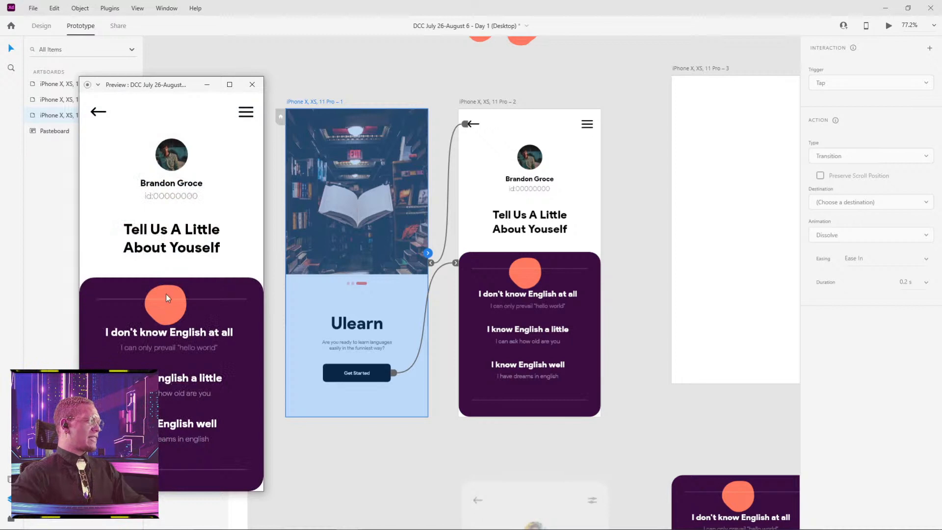
{"action": "left_click", "coordinate": [253, 84]}
Rename the Exclusion 4 layer in the first artboard's Mask Group 29 as Exclusion 3 to match the second artboard.
{"action": "left_click", "coordinate": [591, 311]}
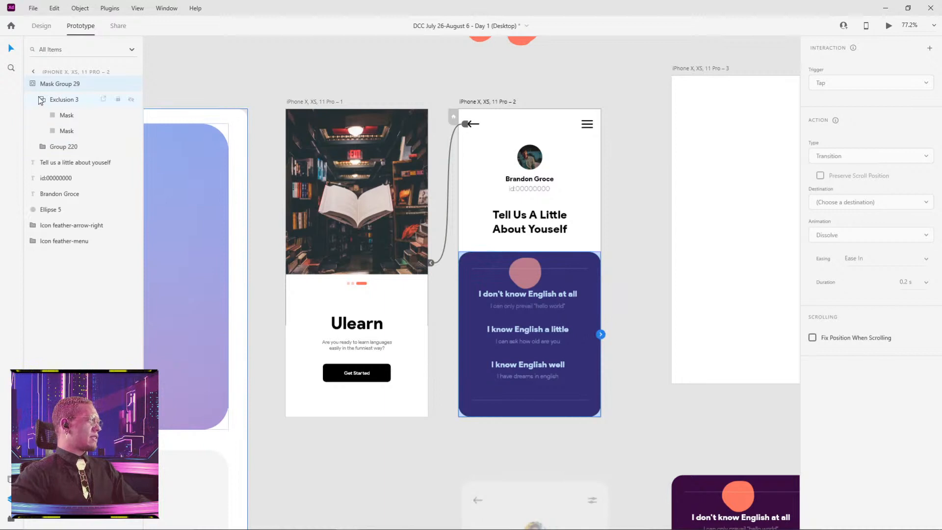
{"action": "left_click", "coordinate": [35, 147]}
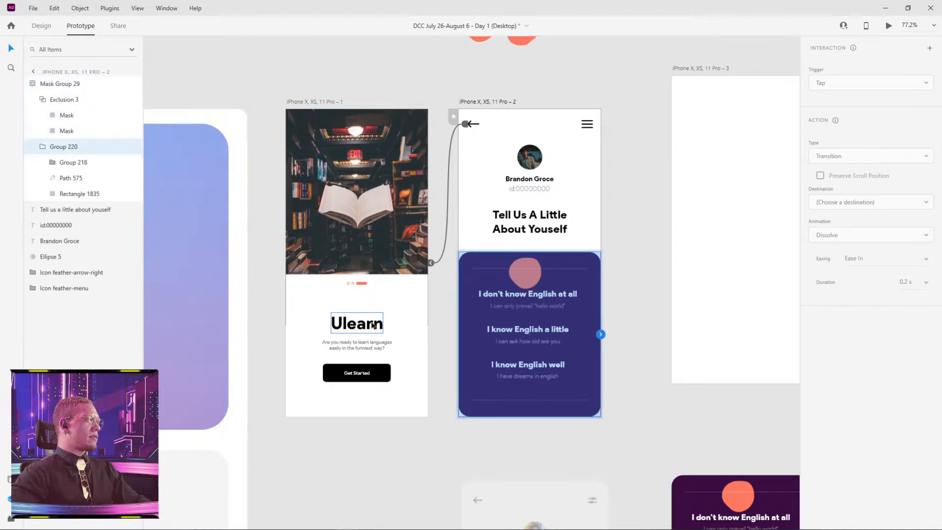
{"action": "left_click", "coordinate": [370, 299]}
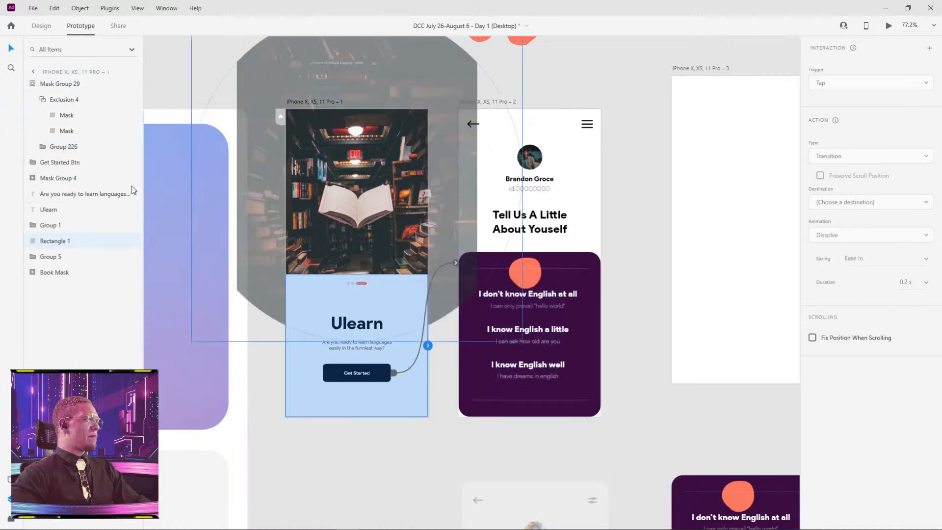
{"action": "left_click", "coordinate": [53, 84]}
{"action": "left_click", "coordinate": [66, 104]}
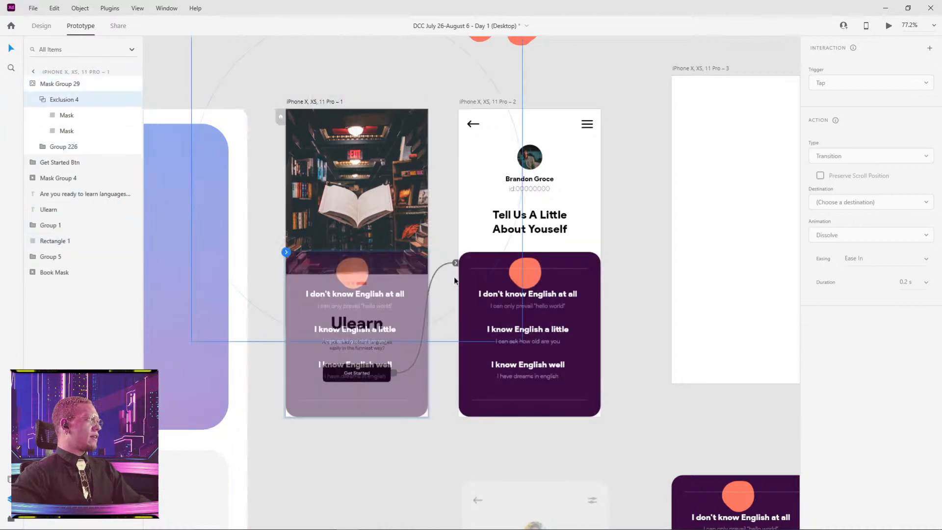
{"action": "left_click", "coordinate": [508, 313]}
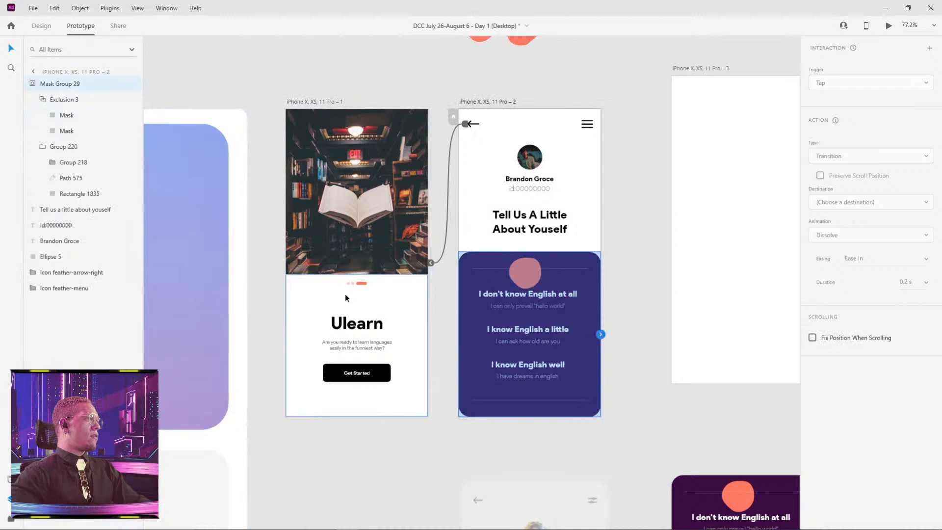
{"action": "left_click", "coordinate": [303, 284]}
{"action": "double_click", "coordinate": [77, 100]}
{"action": "left_click", "coordinate": [81, 99]}
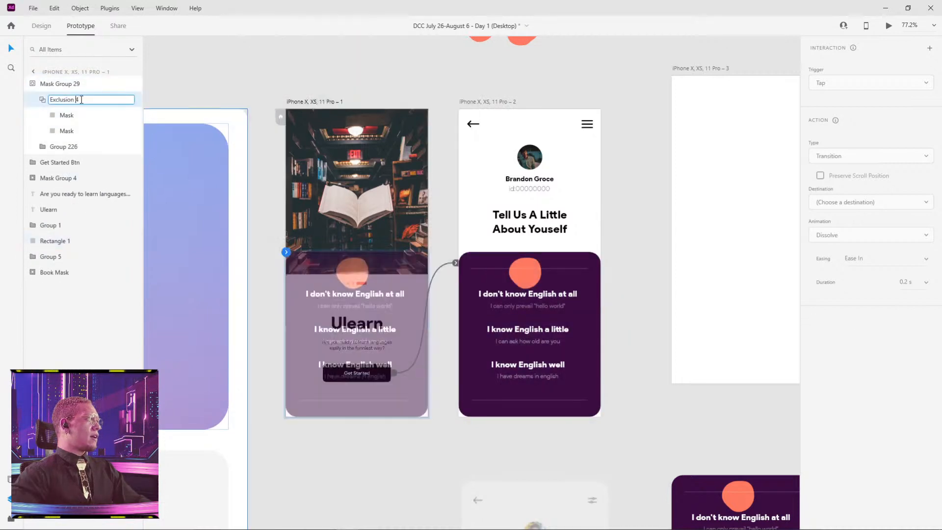
{"action": "type", "text": "3"}
{"action": "key", "text": "Return"}
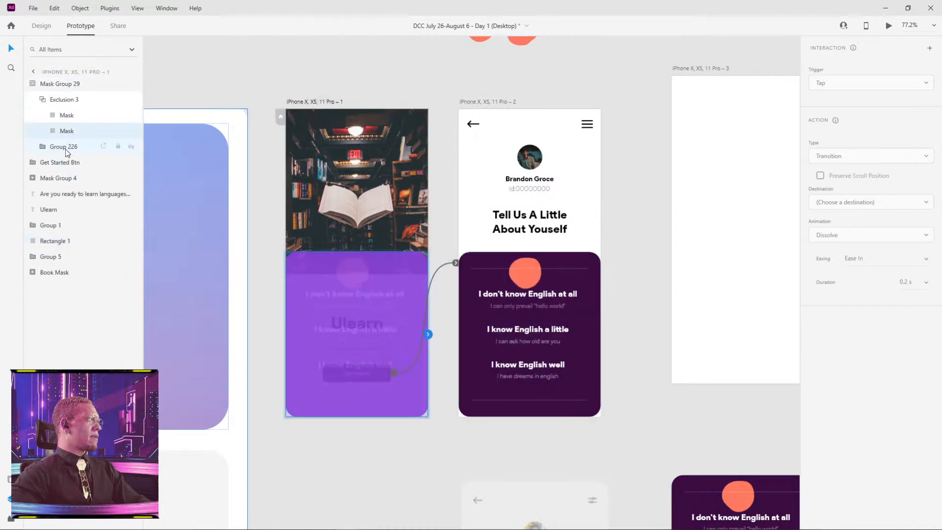
Compare the names of the content group and its nested layers inside Mask Group 29 on the first and second artboards.
{"action": "left_click", "coordinate": [43, 148]}
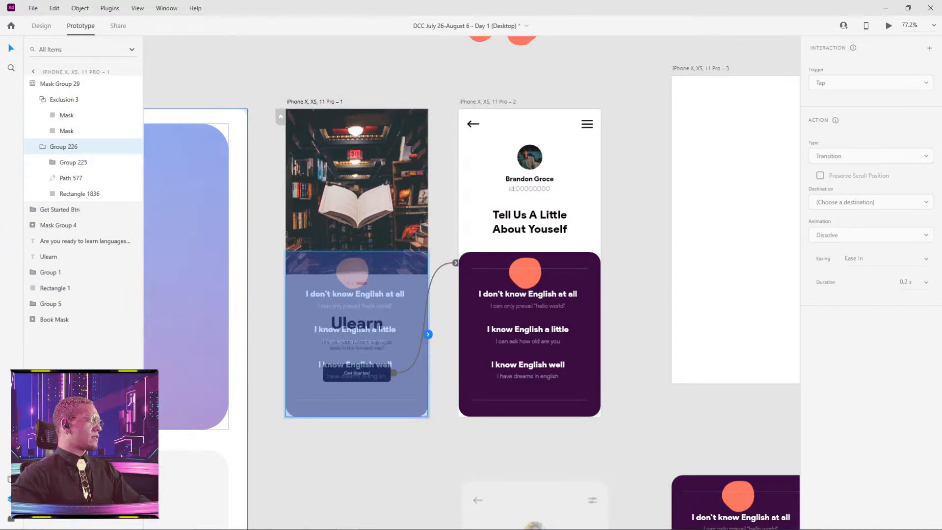
{"action": "left_click", "coordinate": [501, 312]}
{"action": "left_click", "coordinate": [383, 301]}
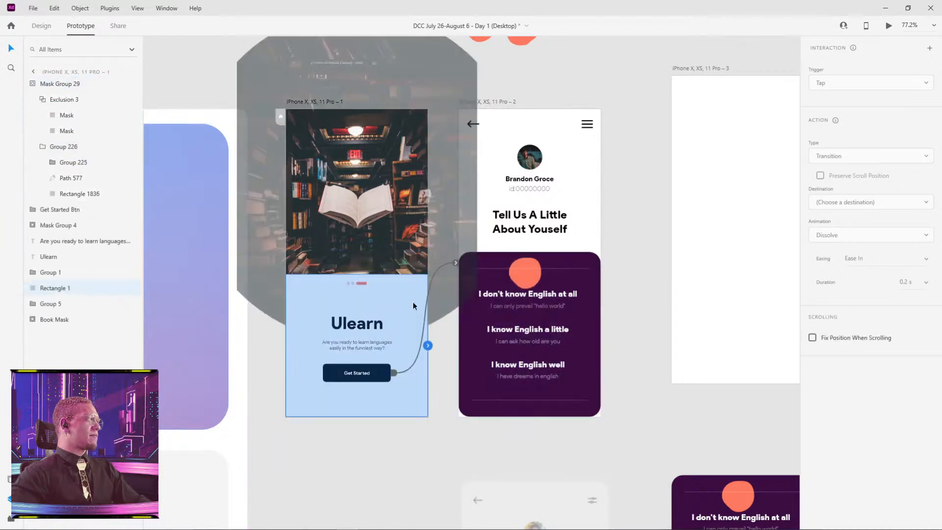
{"action": "left_click", "coordinate": [521, 312]}
{"action": "left_click", "coordinate": [401, 313]}
{"action": "left_click", "coordinate": [535, 322]}
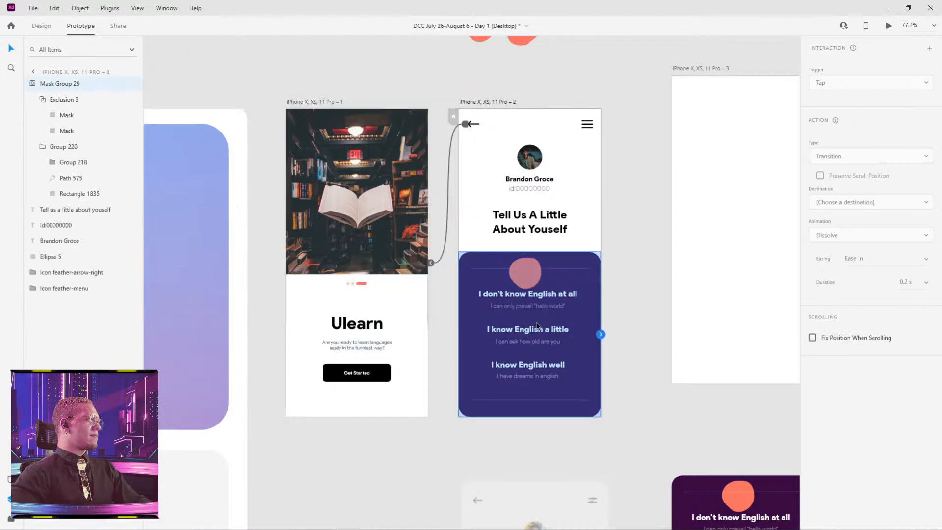
{"action": "left_click", "coordinate": [426, 320]}
{"action": "left_click", "coordinate": [544, 317]}
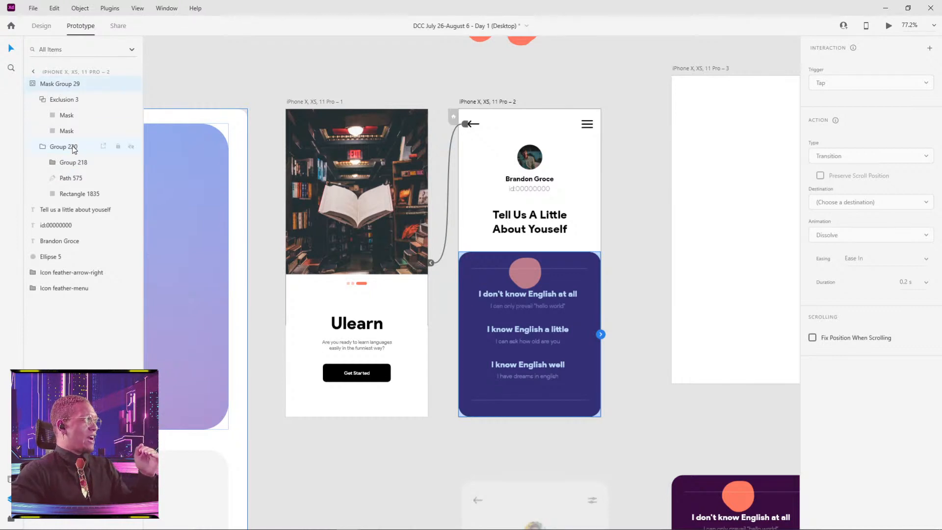
{"action": "left_click", "coordinate": [331, 69]}
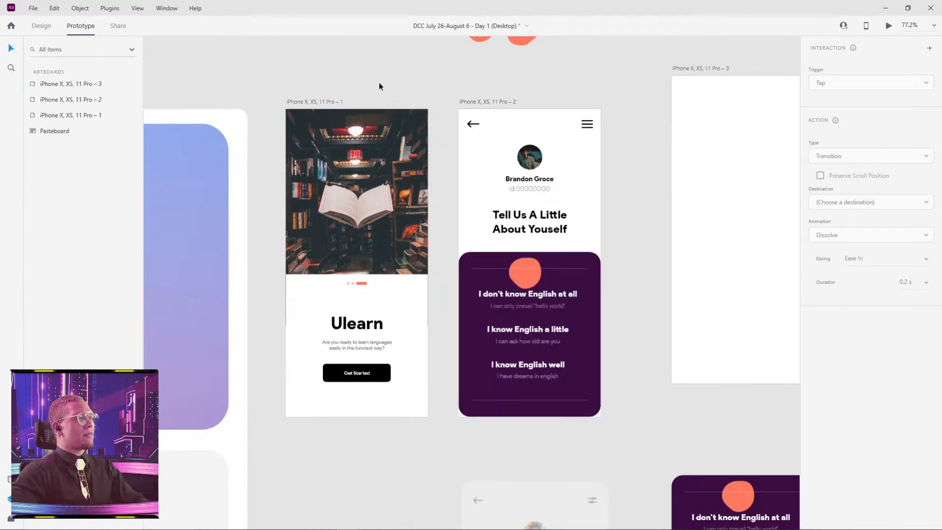
{"action": "left_click", "coordinate": [338, 291]}
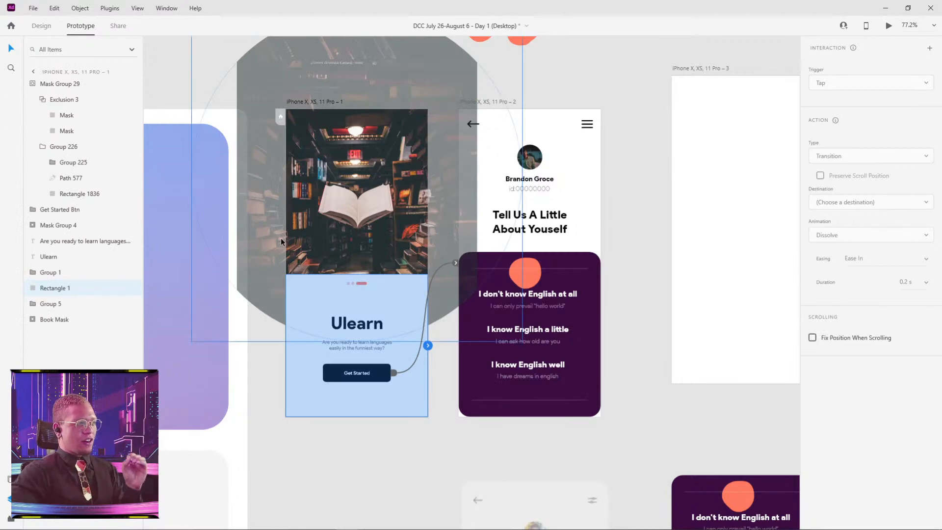
Review the Kenzui reference animation on Dribbble in the browser, and switch to the first artboard of the All Files In One document.
{"action": "key", "text": "alt+Tab"}
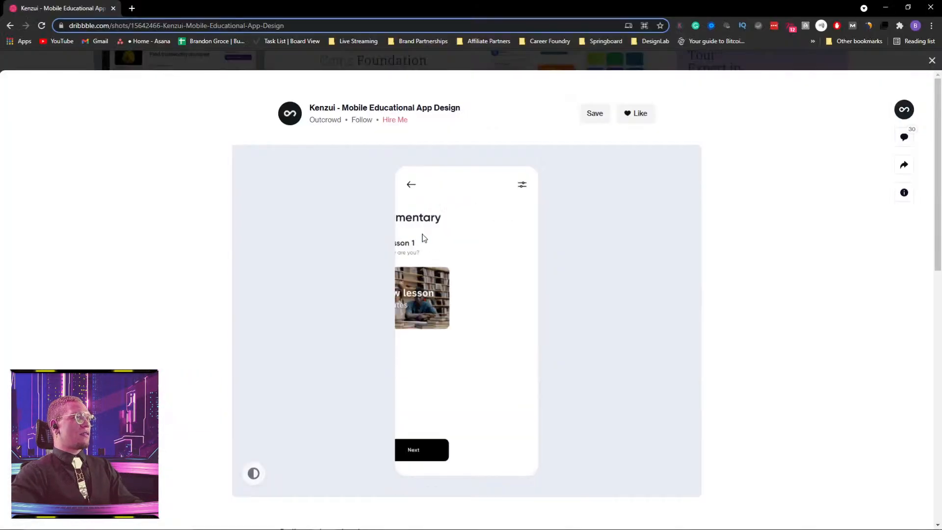
{"action": "key", "text": "alt+Tab"}
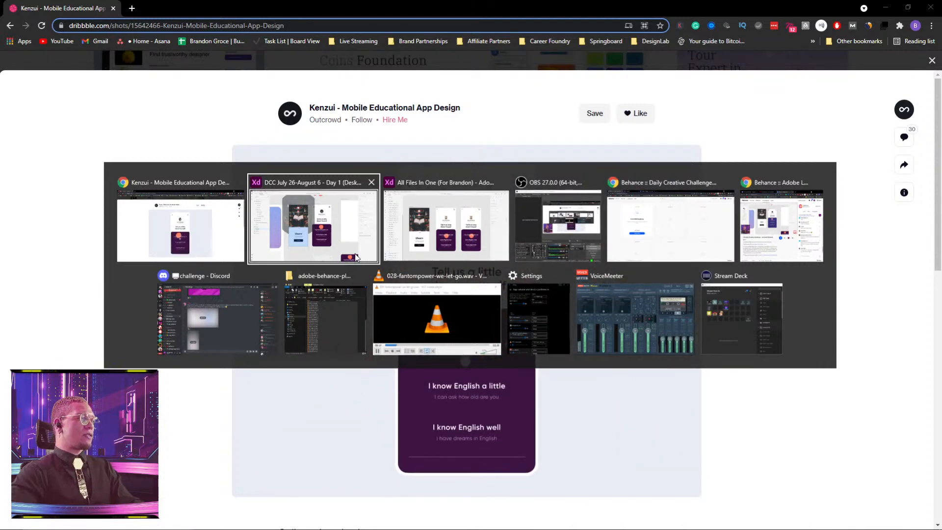
{"action": "key", "text": "alt+Tab"}
{"action": "left_click", "coordinate": [238, 127]}
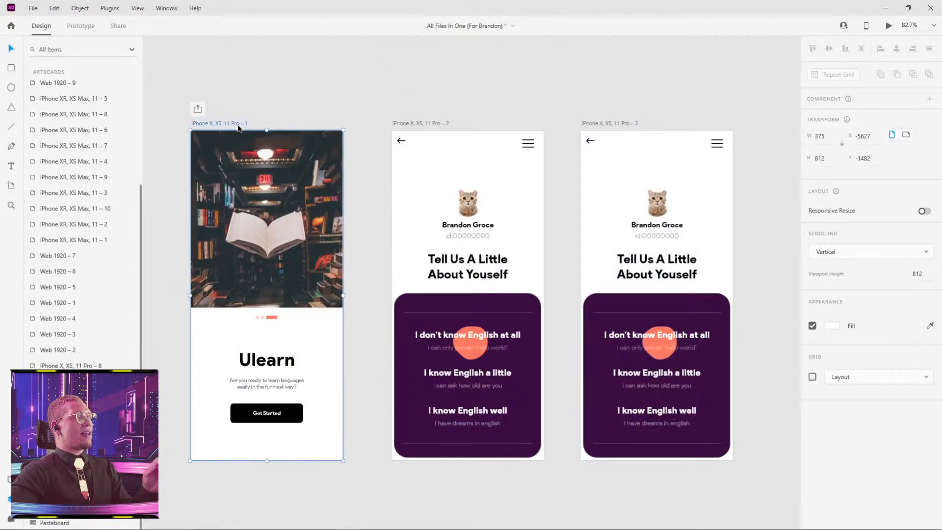
Preview the All Files In One prototype, close the preview, and inspect the purple card on the third artboard.
{"action": "left_click", "coordinate": [889, 27]}
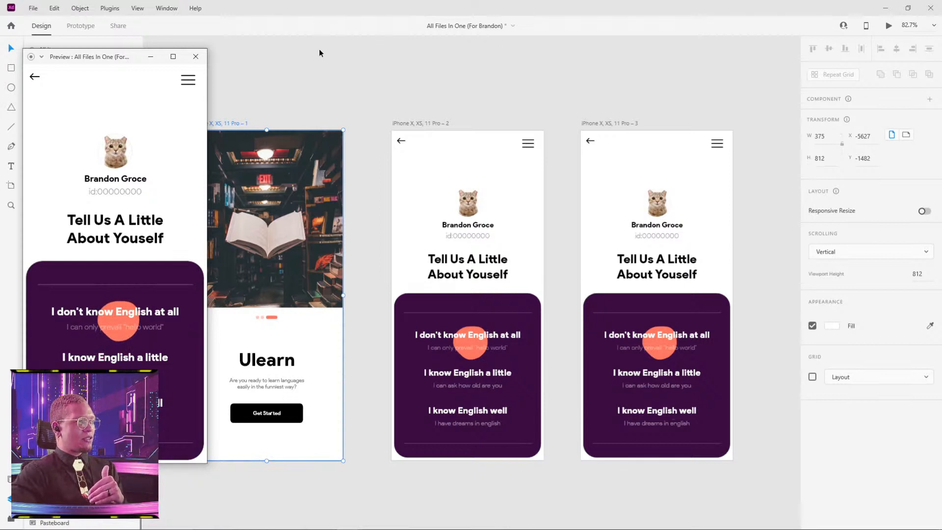
{"action": "left_click", "coordinate": [196, 57]}
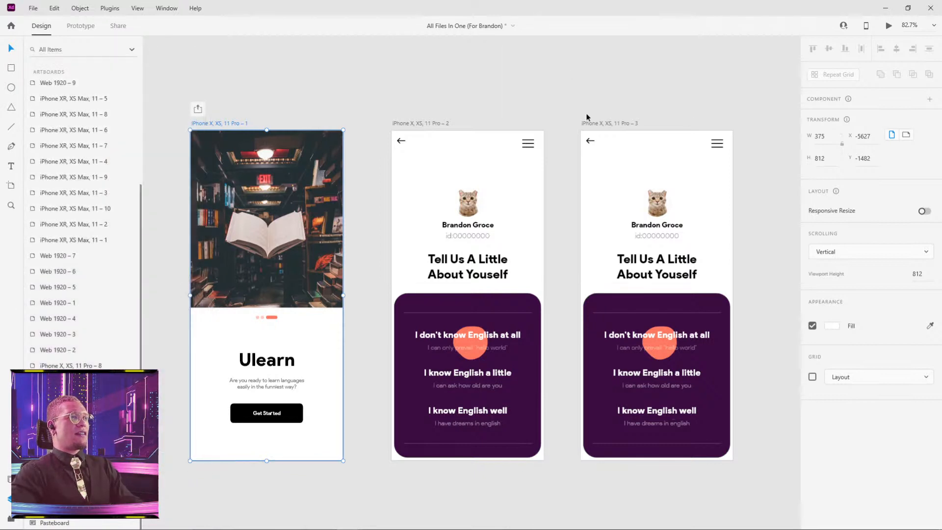
{"action": "left_click_drag", "start_coordinate": [587, 121], "coordinate": [618, 123]}
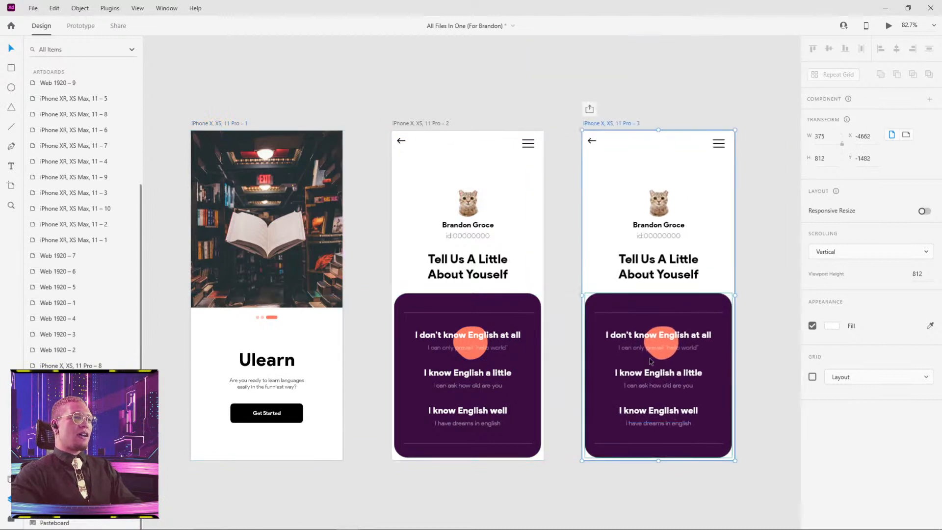
{"action": "double_click", "coordinate": [660, 355]}
{"action": "left_click", "coordinate": [772, 224]}
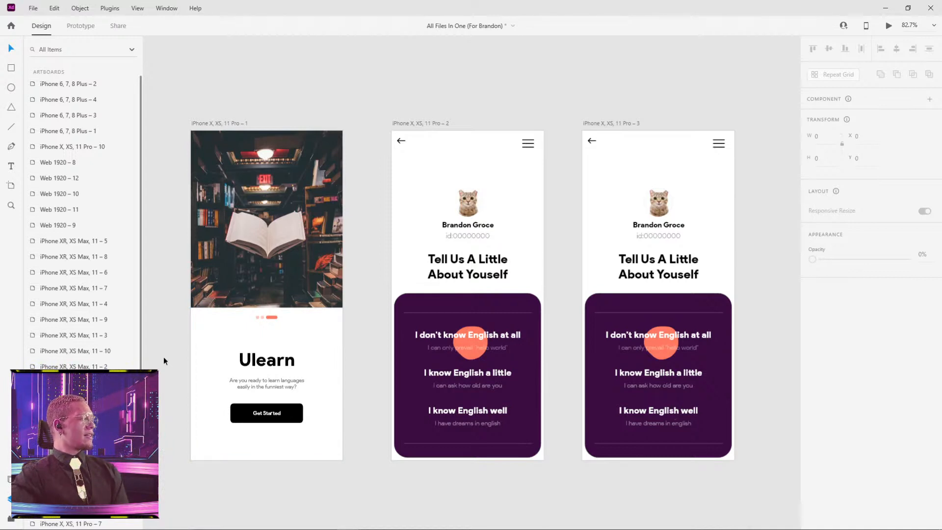
Switch to the Day 1 document and copy the second artboard's Mask Group 29 onto the first artboard in the same position.
{"action": "key", "text": "alt+Tab"}
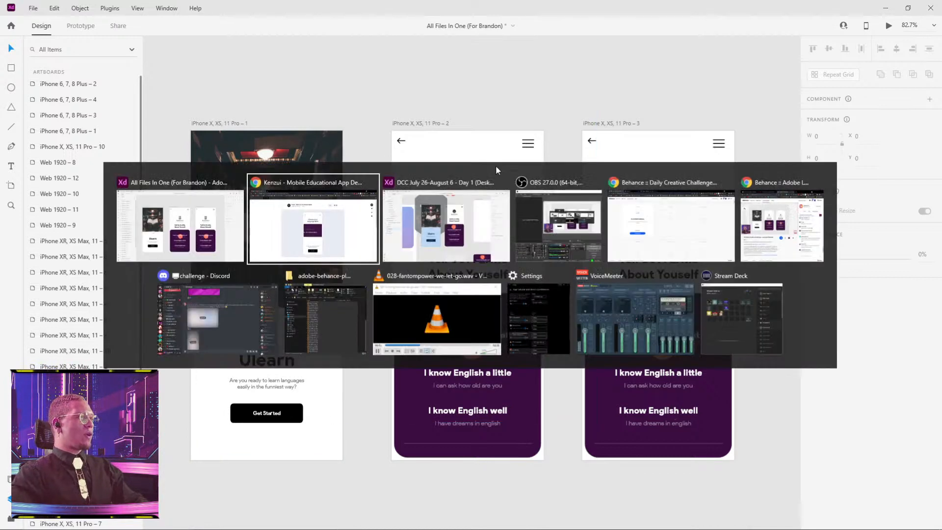
{"action": "left_click", "coordinate": [445, 234]}
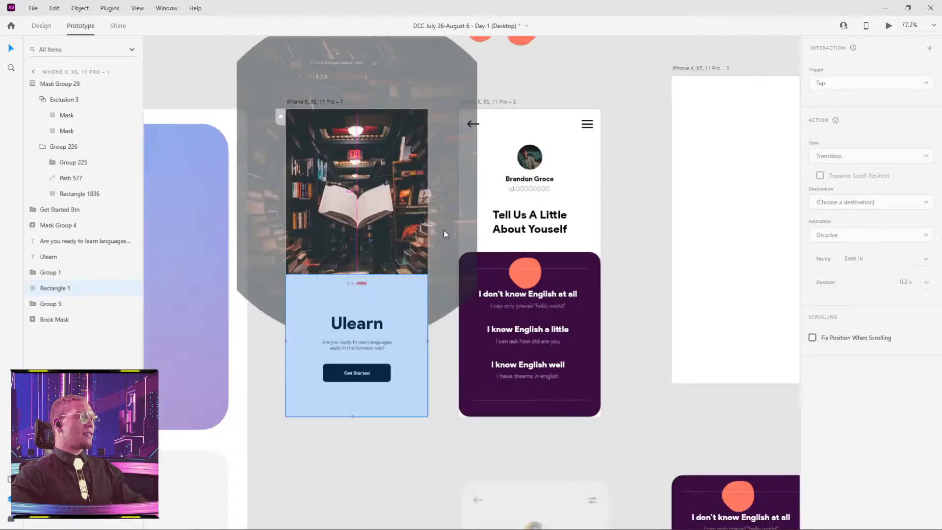
{"action": "left_click", "coordinate": [529, 101]}
{"action": "left_click", "coordinate": [508, 288]}
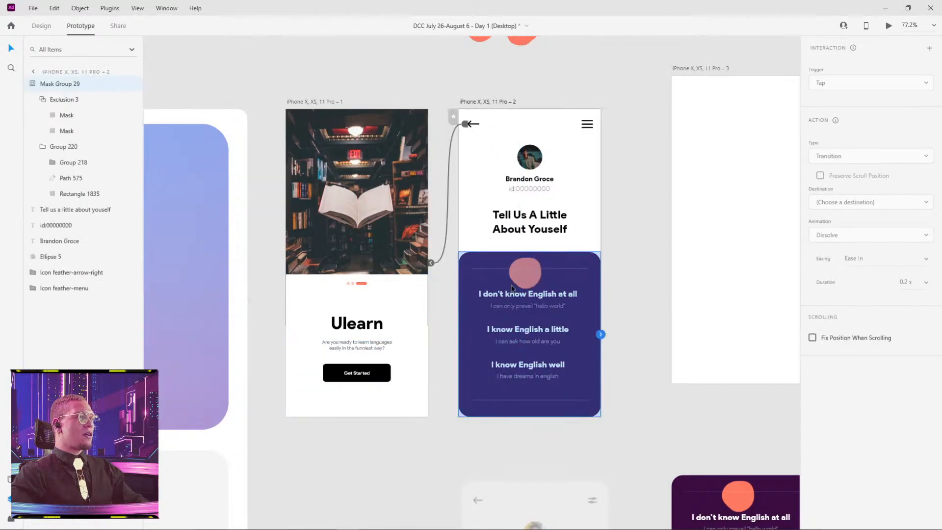
{"action": "left_click_drag", "start_coordinate": [507, 288], "coordinate": [326, 313]}
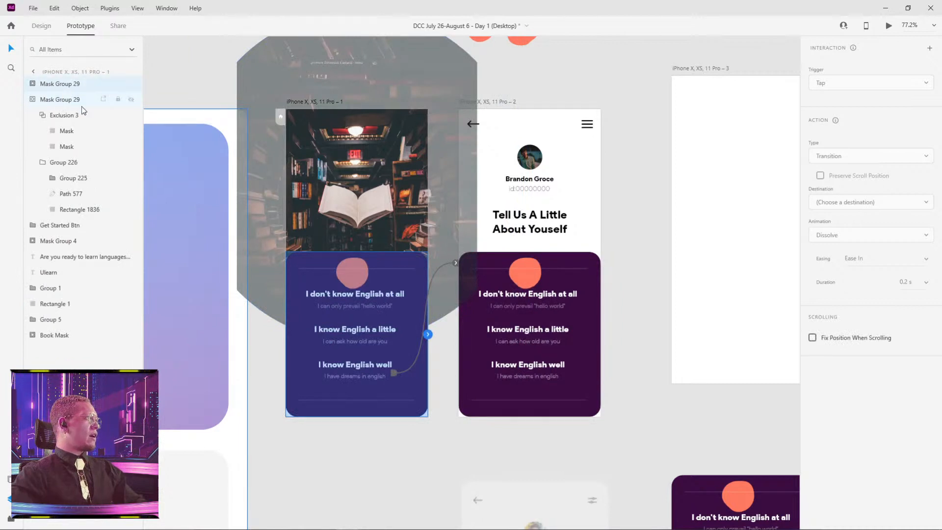
Expand the copied Mask Group 29 on the first artboard and compare its layers with the original mask group.
{"action": "left_click", "coordinate": [31, 84]}
{"action": "left_click", "coordinate": [55, 131]}
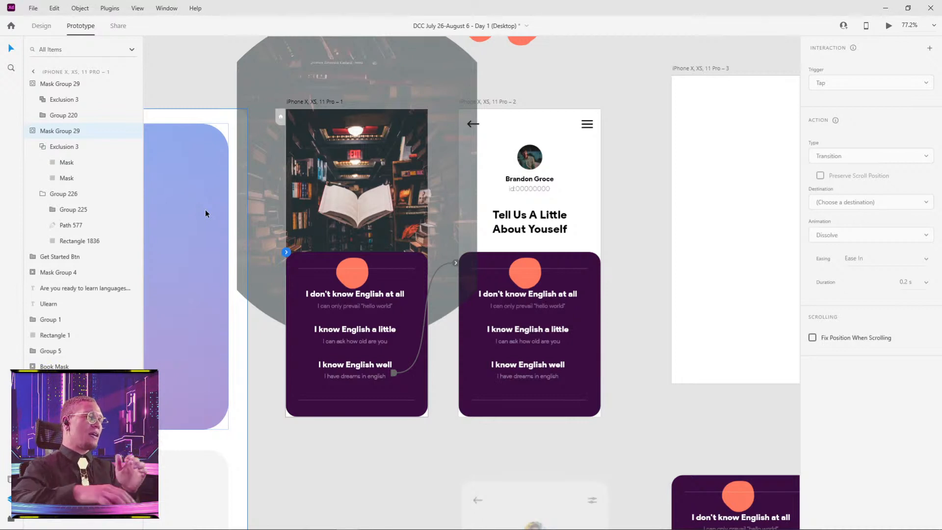
{"action": "left_click", "coordinate": [177, 62]}
Show the notes on how to submit work for the daily challenges on the pasteboard.
{"action": "left_click_drag", "start_coordinate": [232, 78], "coordinate": [341, 267]}
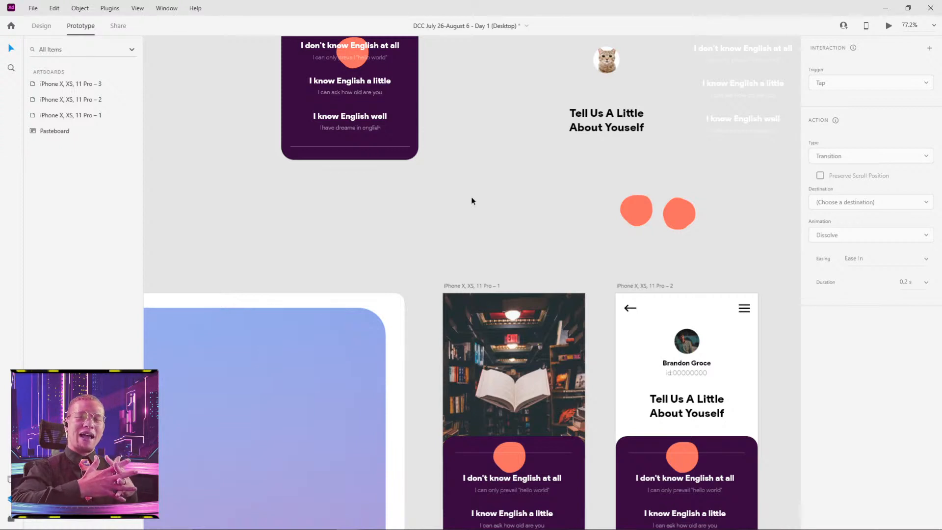
{"action": "left_click_drag", "start_coordinate": [467, 121], "coordinate": [562, 337]}
{"action": "scroll", "coordinate": [553, 255], "scroll_direction": "down", "scroll_amount": 5}
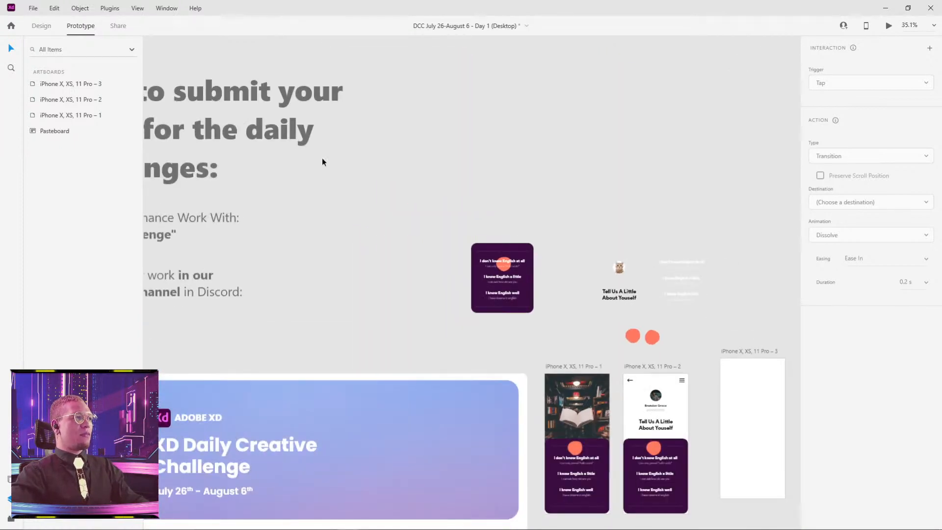
{"action": "left_click_drag", "start_coordinate": [322, 162], "coordinate": [607, 202]}
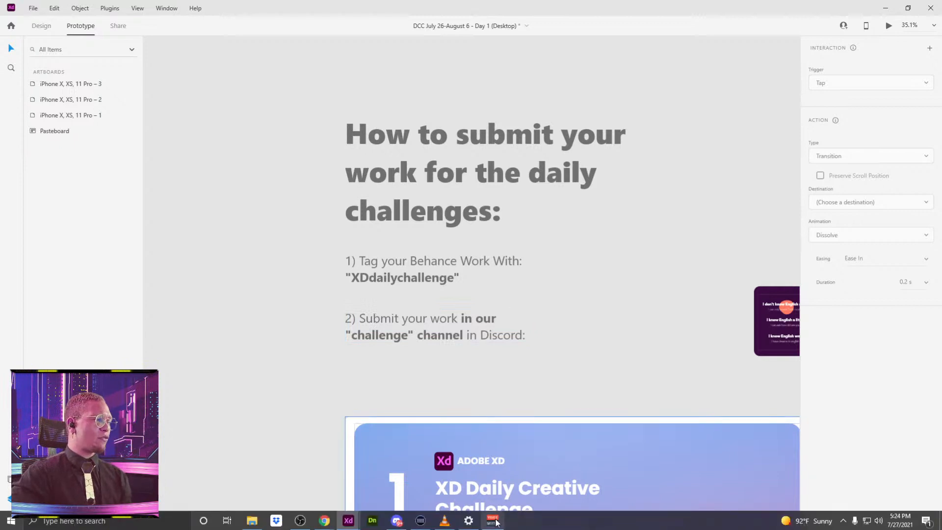
Switch to Discord and browse the submissions in the Adobe XD server's challenge channel.
{"action": "left_click", "coordinate": [397, 521]}
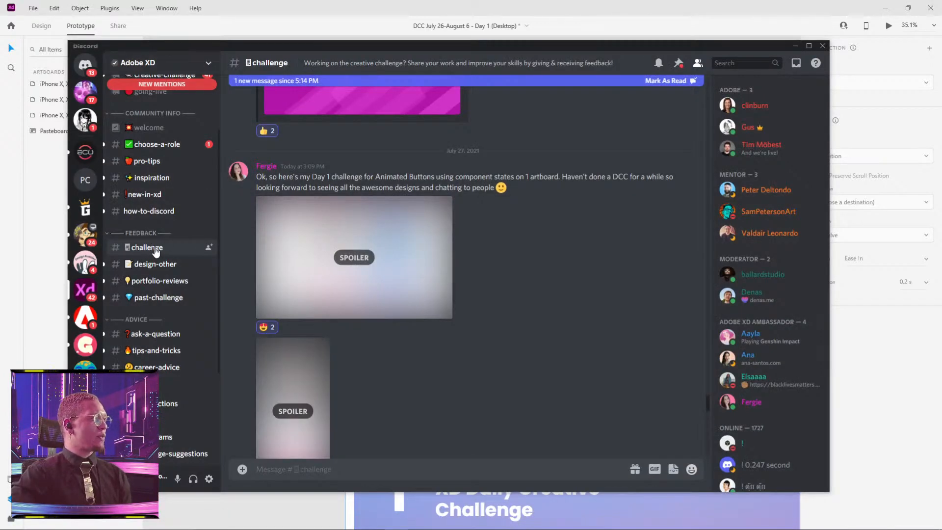
{"action": "scroll", "coordinate": [525, 242], "scroll_direction": "down", "scroll_amount": 10}
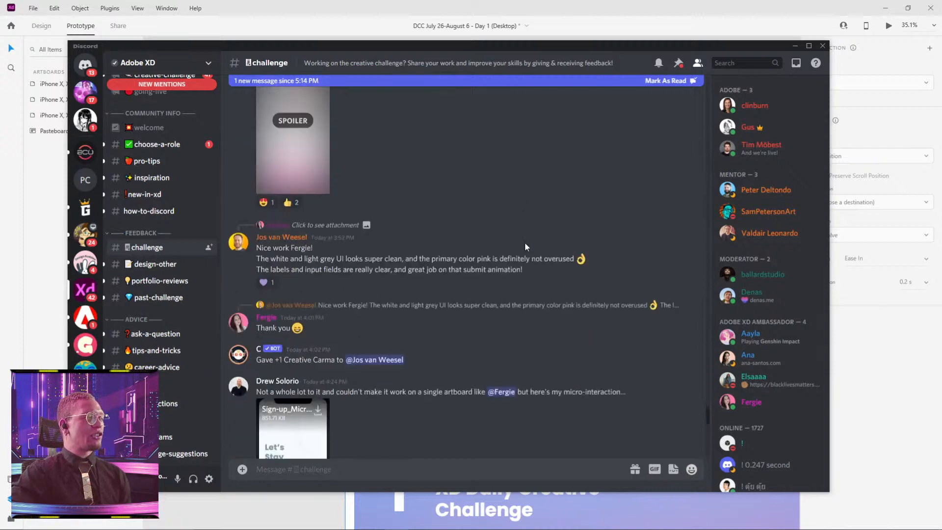
{"action": "scroll", "coordinate": [526, 241], "scroll_direction": "down", "scroll_amount": 8}
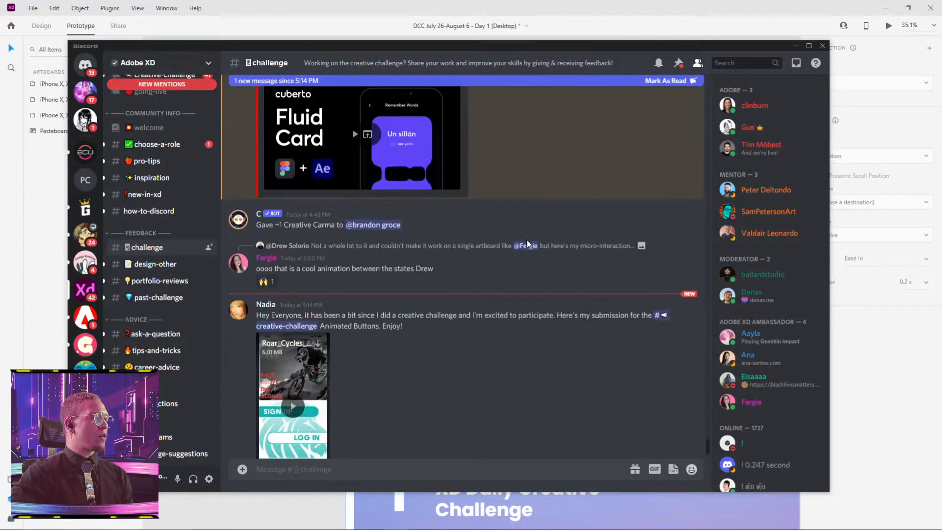